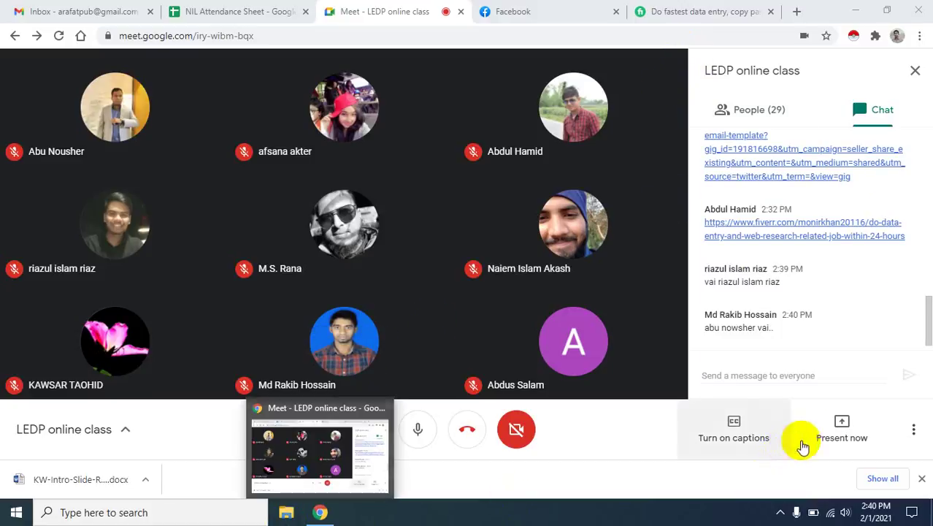
Present the entire screen to the LEDP online class meeting and hide the screen-sharing notification bar
{"action": "left_click", "coordinate": [834, 427]}
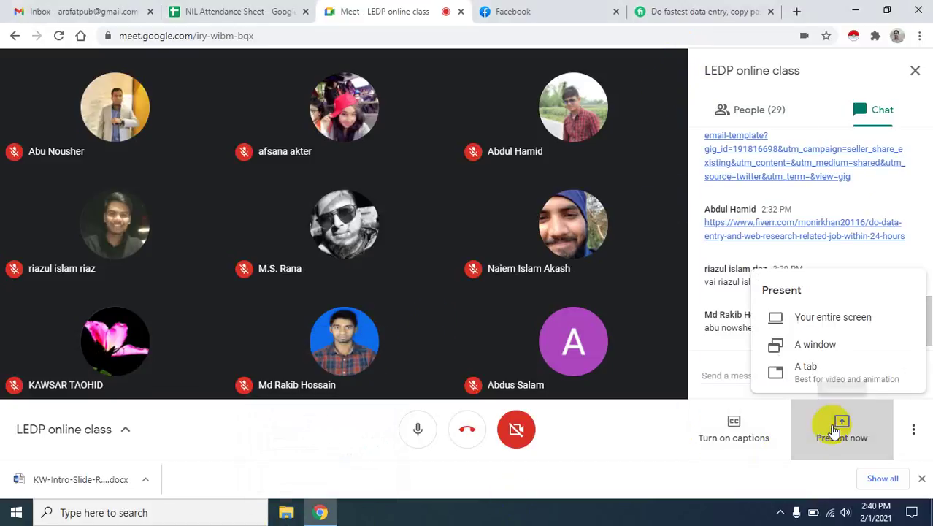
{"action": "left_click", "coordinate": [803, 308]}
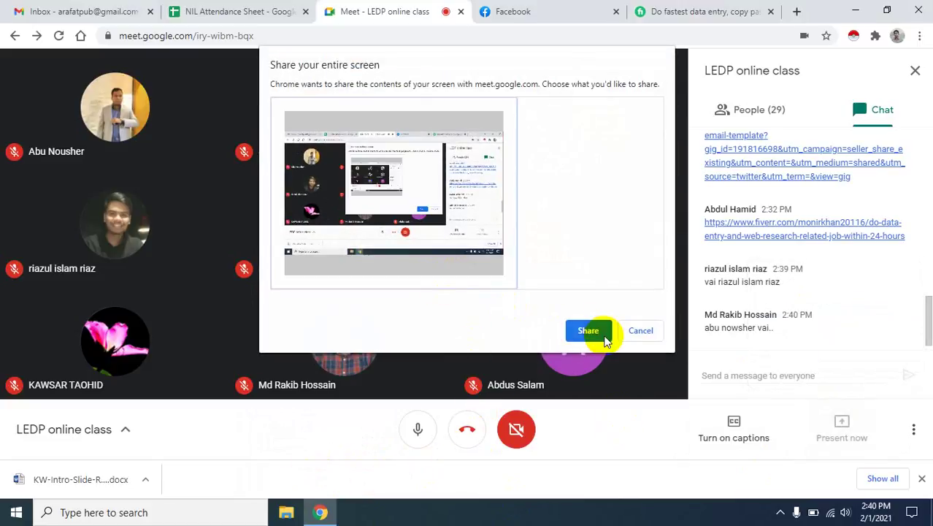
{"action": "left_click", "coordinate": [588, 330]}
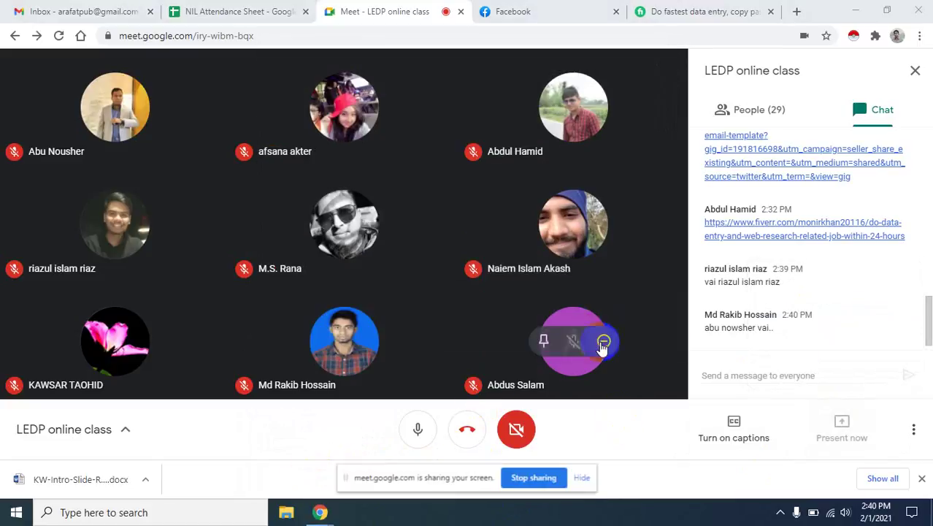
{"action": "left_click", "coordinate": [586, 477]}
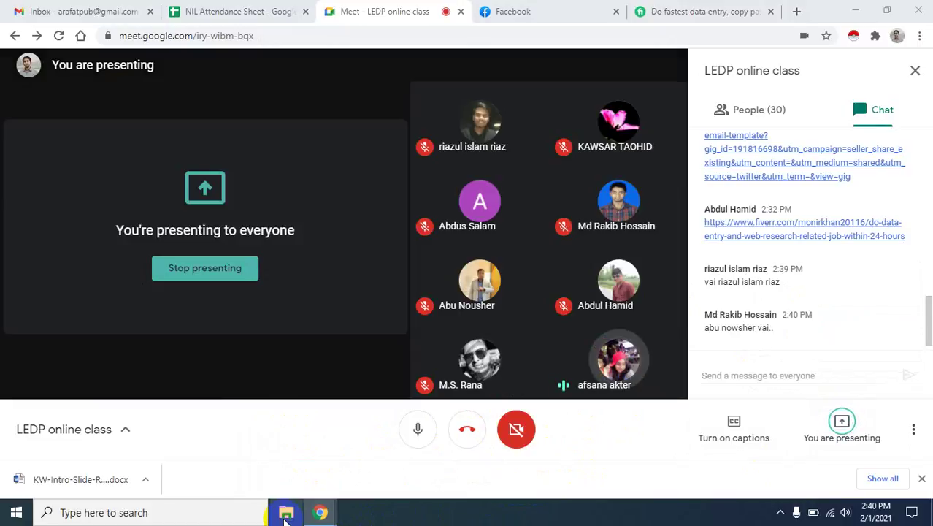
Open KW-Intro-Slide-Requirements-Copy.docx from the Downloads folder in File Explorer
{"action": "left_click", "coordinate": [286, 514]}
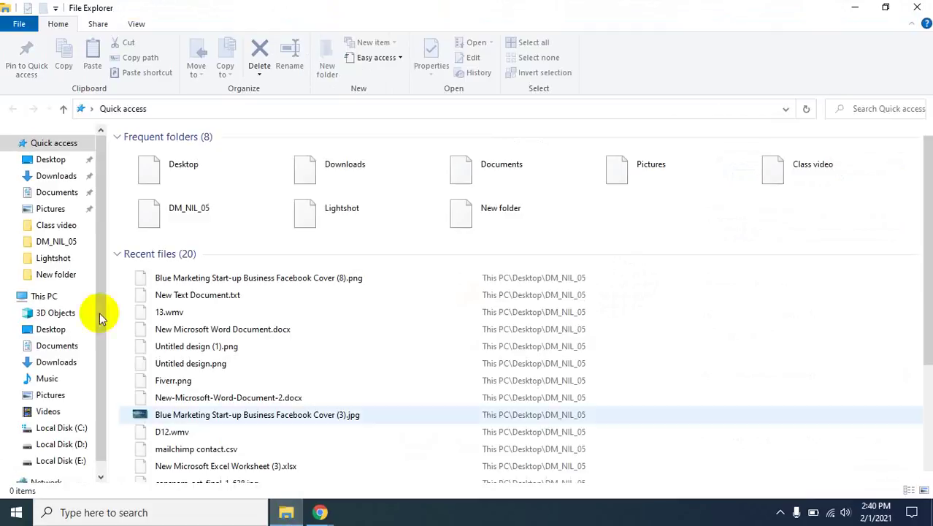
{"action": "left_click", "coordinate": [361, 175]}
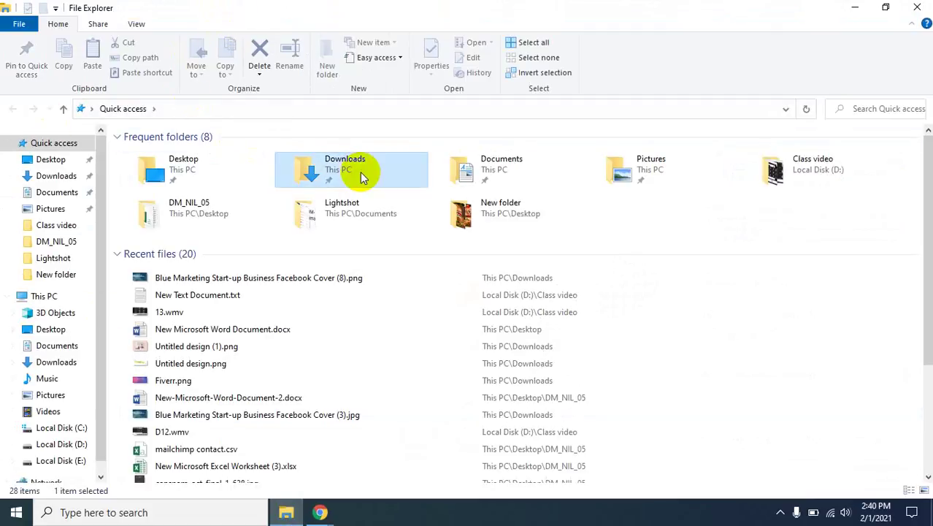
{"action": "double_click", "coordinate": [399, 172]}
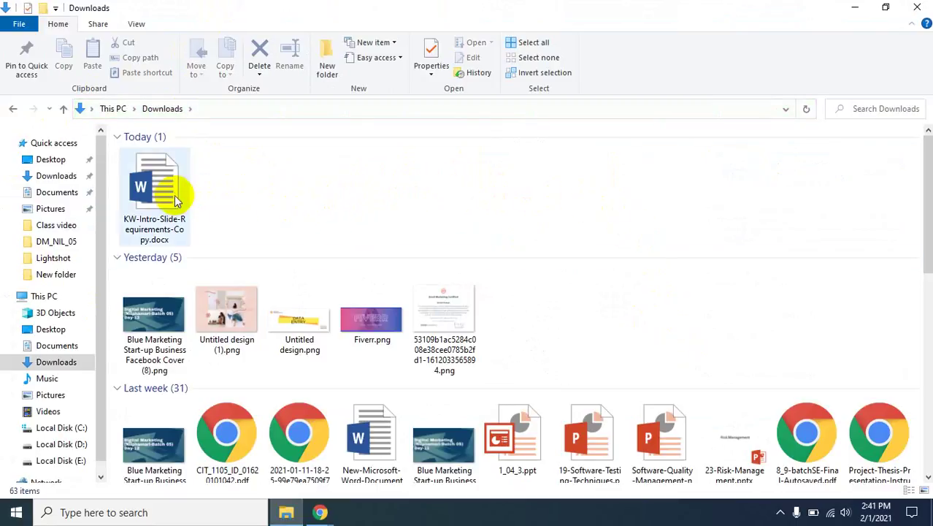
{"action": "double_click", "coordinate": [169, 194]}
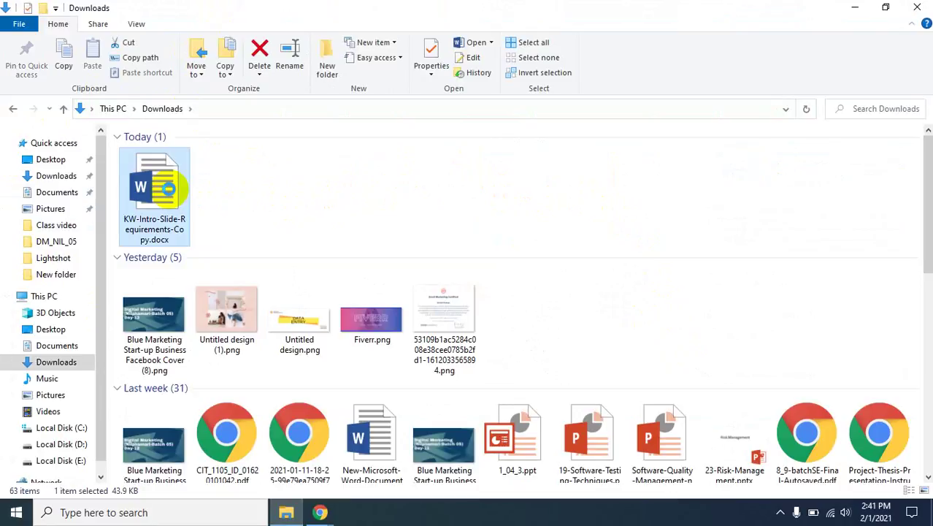
{"action": "right_click", "coordinate": [169, 189]}
{"action": "left_click", "coordinate": [221, 179]}
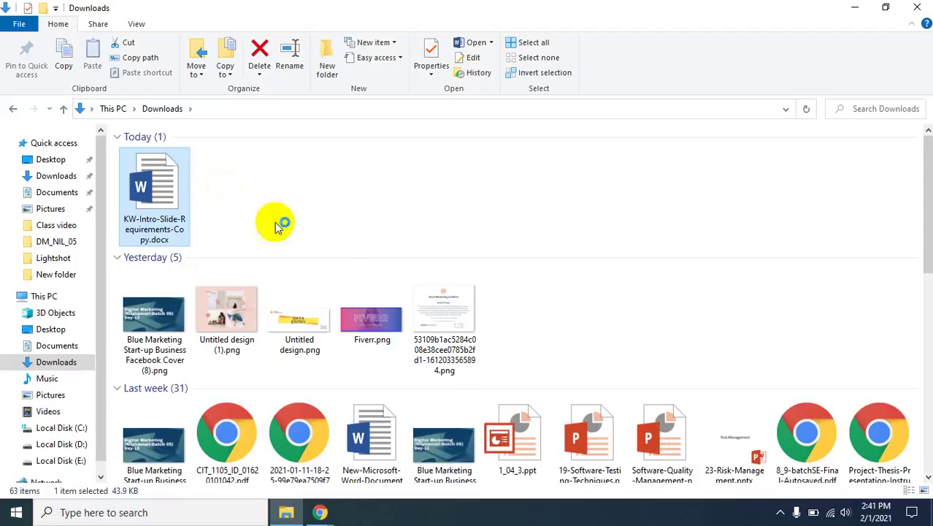
Switch back to the Meet call in Chrome and check its presenting status
{"action": "left_click", "coordinate": [323, 514]}
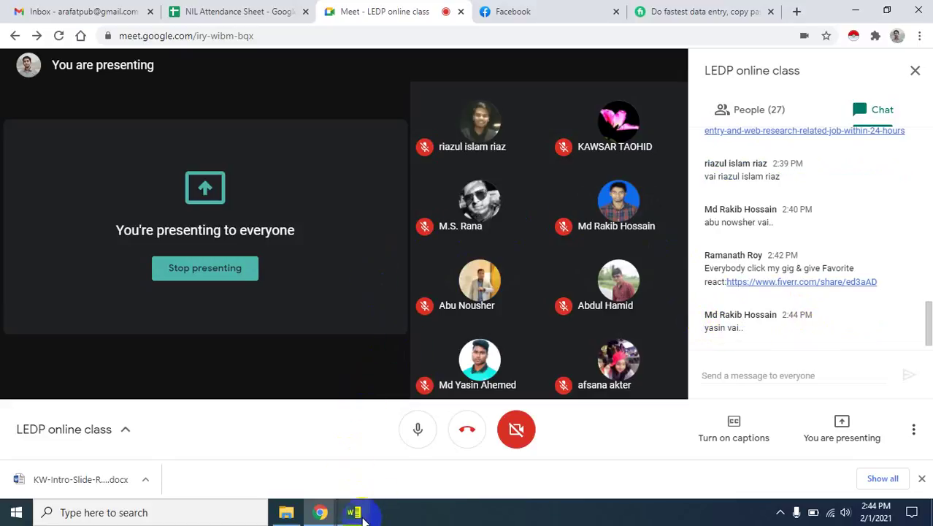
{"action": "left_click", "coordinate": [847, 422]}
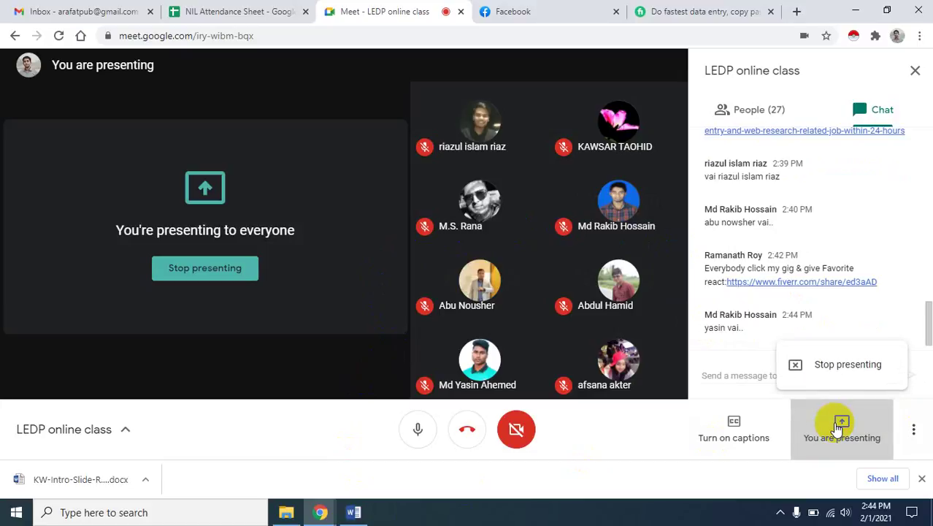
{"action": "left_click", "coordinate": [778, 514]}
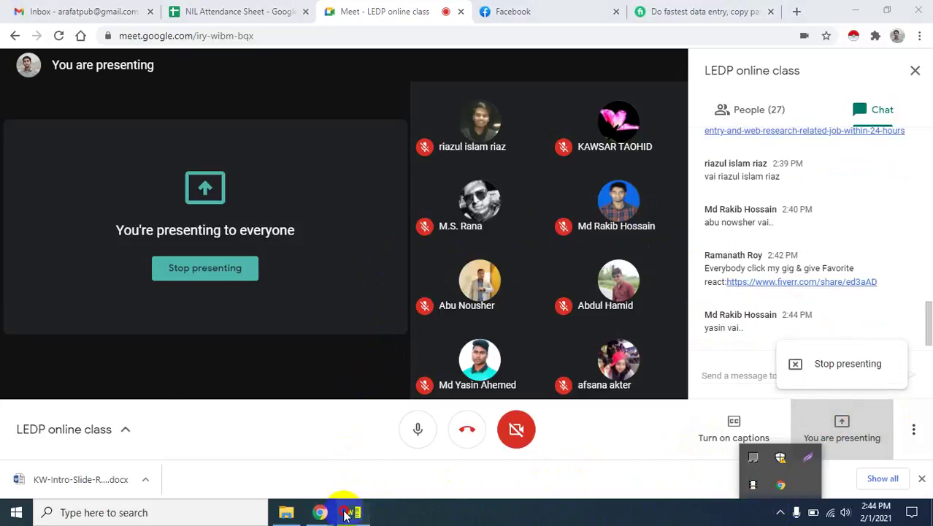
Switch to the requirements document in Word and enlarge its view to 180%
{"action": "left_click", "coordinate": [352, 513]}
{"action": "left_click", "coordinate": [602, 389]}
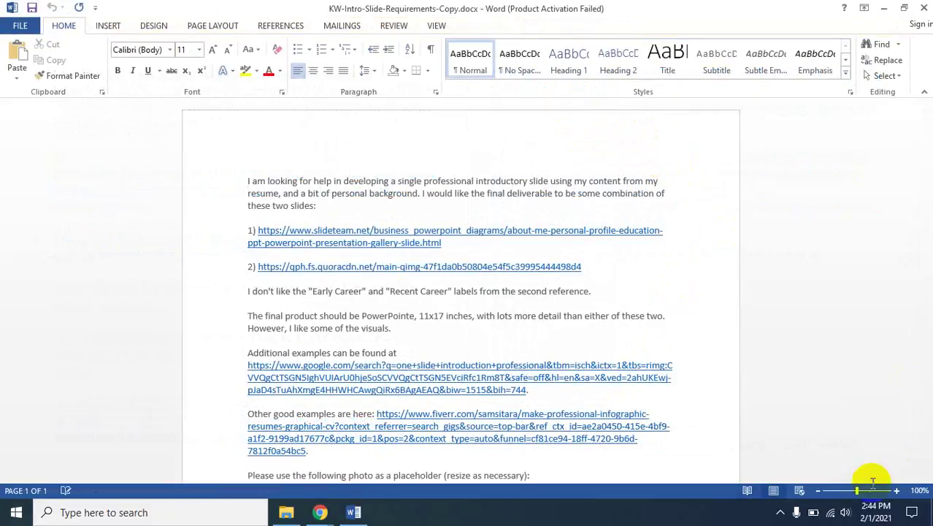
{"action": "left_click", "coordinate": [898, 493]}
{"action": "left_click", "coordinate": [898, 493]}
{"action": "left_click", "coordinate": [898, 493]}
{"action": "left_click", "coordinate": [898, 493]}
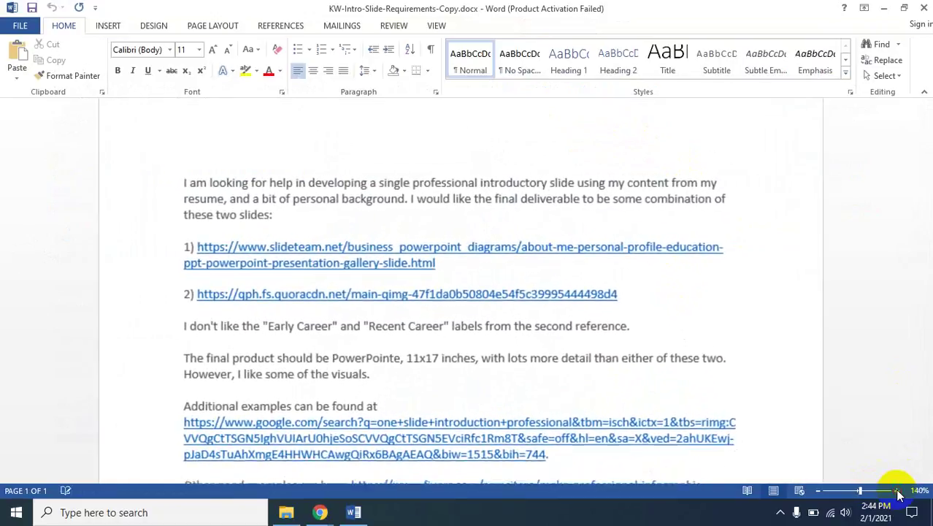
{"action": "left_click", "coordinate": [898, 493]}
{"action": "left_click", "coordinate": [899, 493]}
{"action": "left_click", "coordinate": [899, 492]}
{"action": "left_click", "coordinate": [898, 493]}
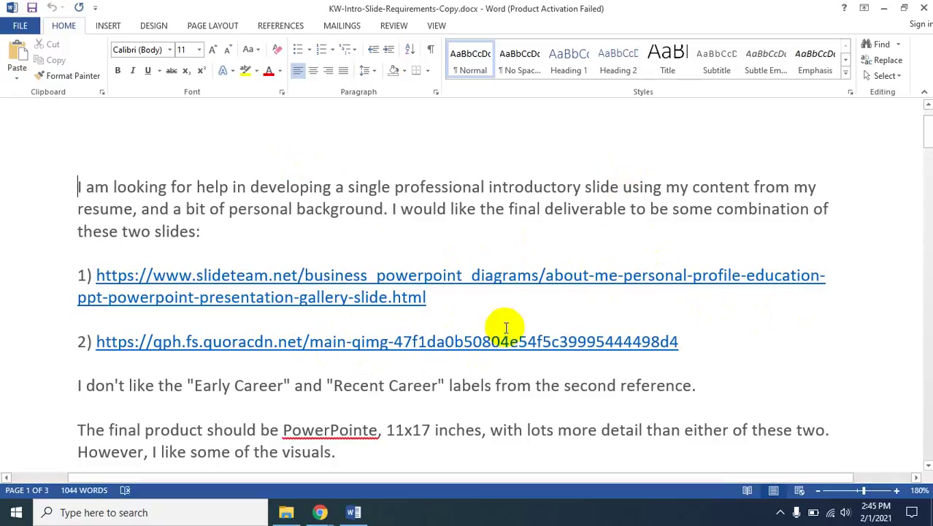
Follow the two numbered reference links, slideteam.net and qph.fs.quoracdn.net, and view both sample slides in Chrome
{"action": "scroll", "coordinate": [610, 323], "scroll_direction": "down", "scroll_amount": 1}
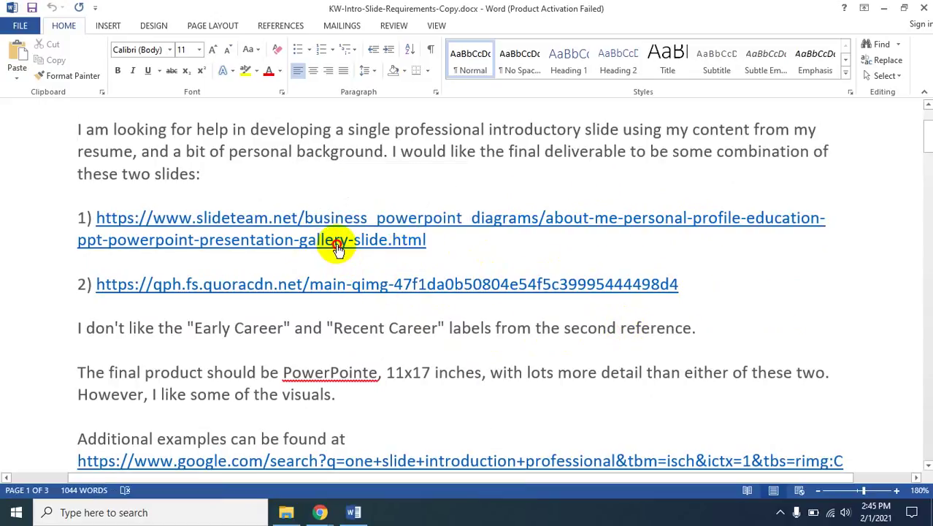
{"action": "left_click", "coordinate": [338, 245], "text": "ctrl"}
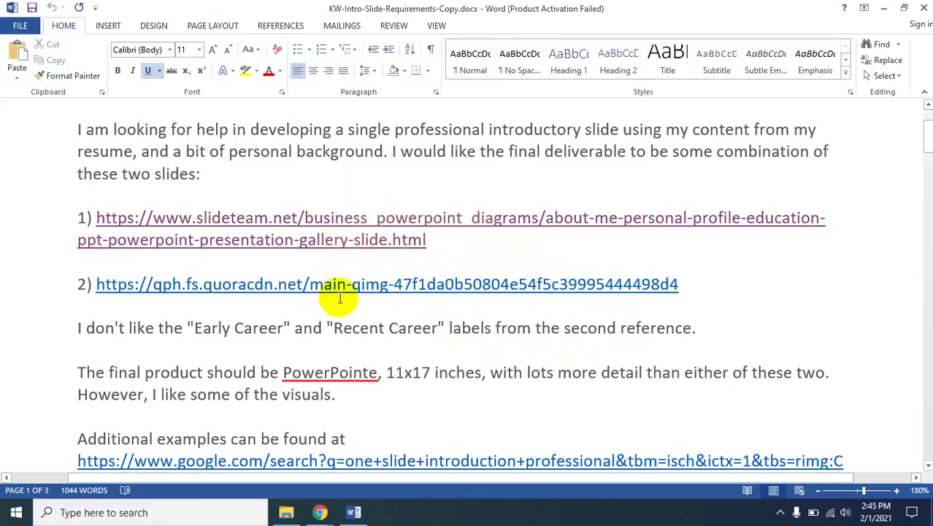
{"action": "left_click", "coordinate": [337, 287], "text": "ctrl"}
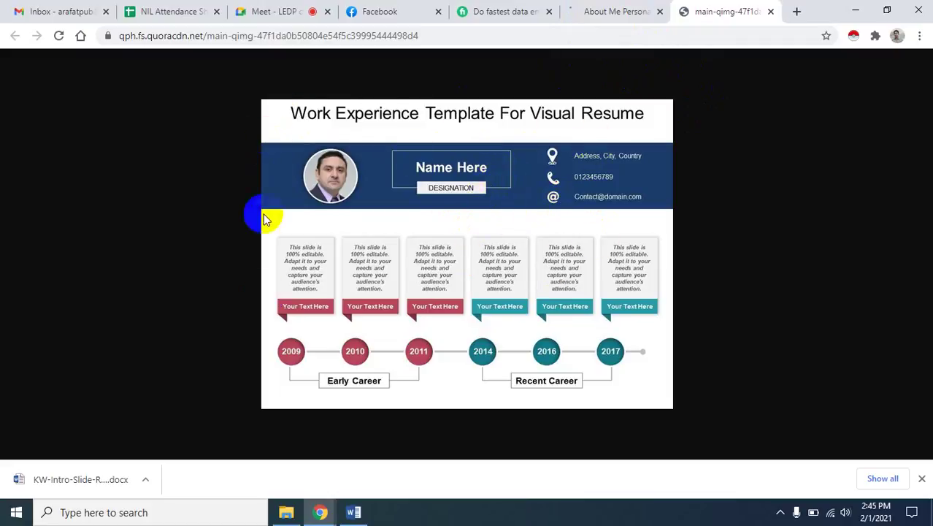
{"action": "left_click", "coordinate": [622, 11]}
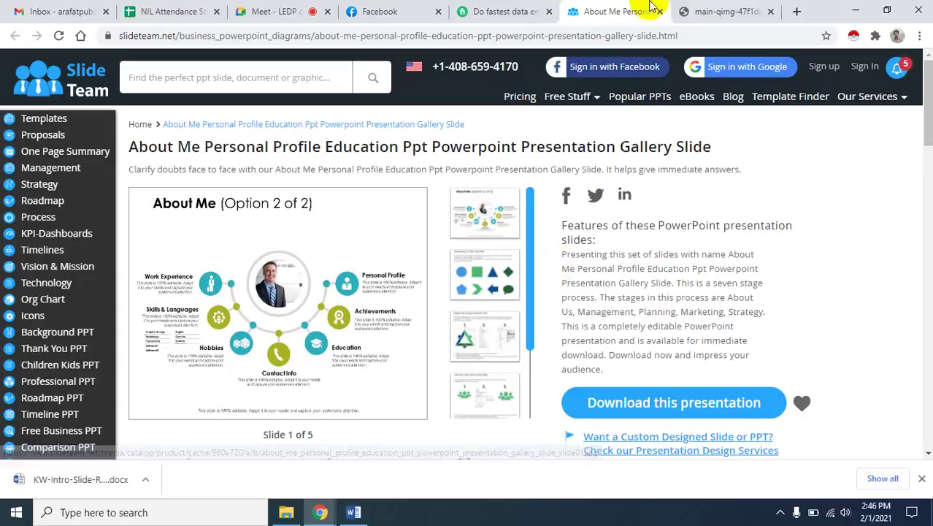
{"action": "left_click", "coordinate": [728, 9]}
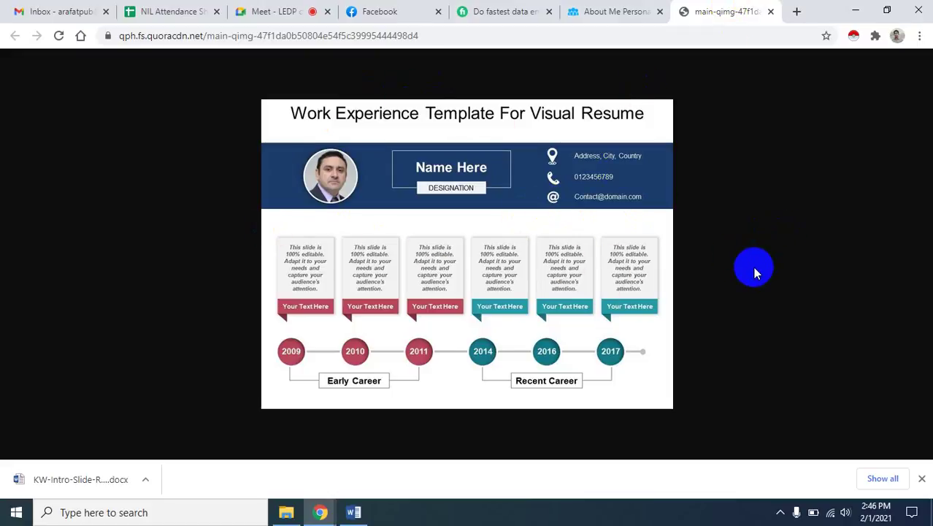
Reread the requirements in Word and view the Work Experience and About Me reference slides again in Chrome
{"action": "left_click", "coordinate": [354, 512]}
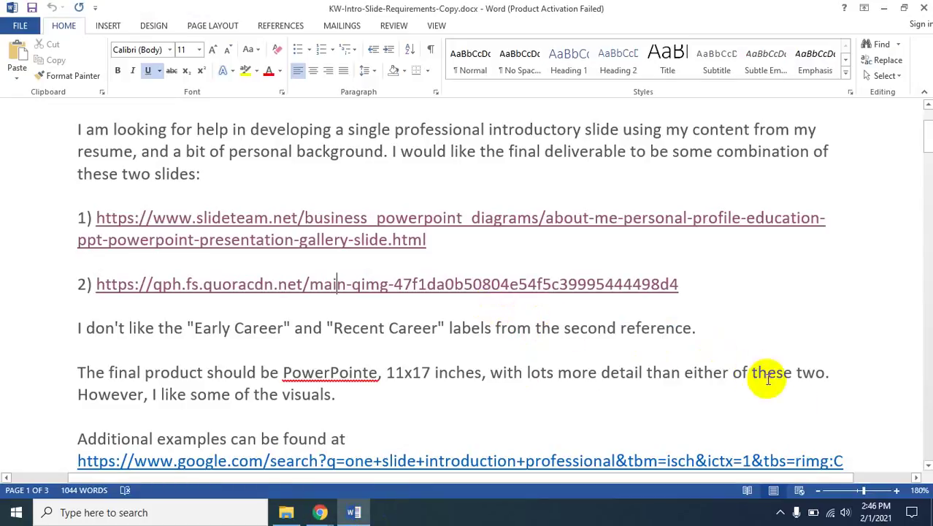
{"action": "left_click", "coordinate": [780, 513]}
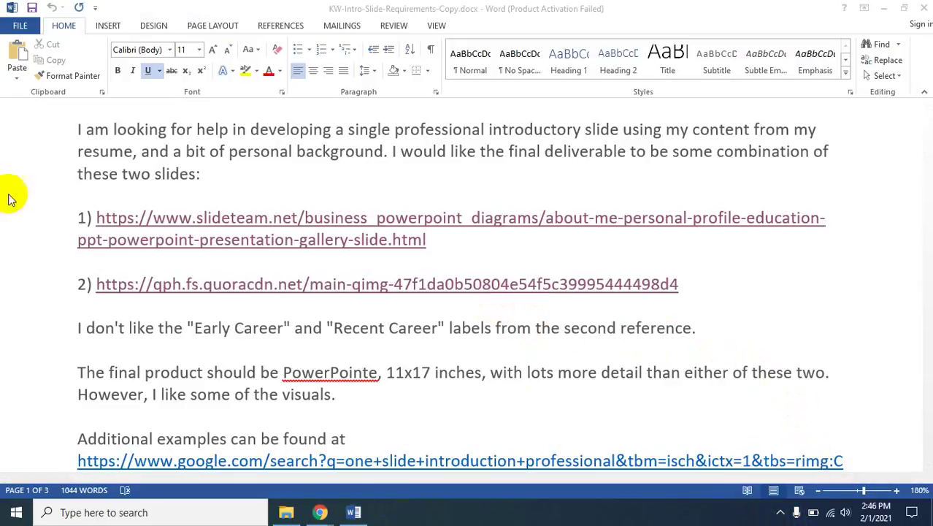
{"action": "mouse_move", "coordinate": [319, 511]}
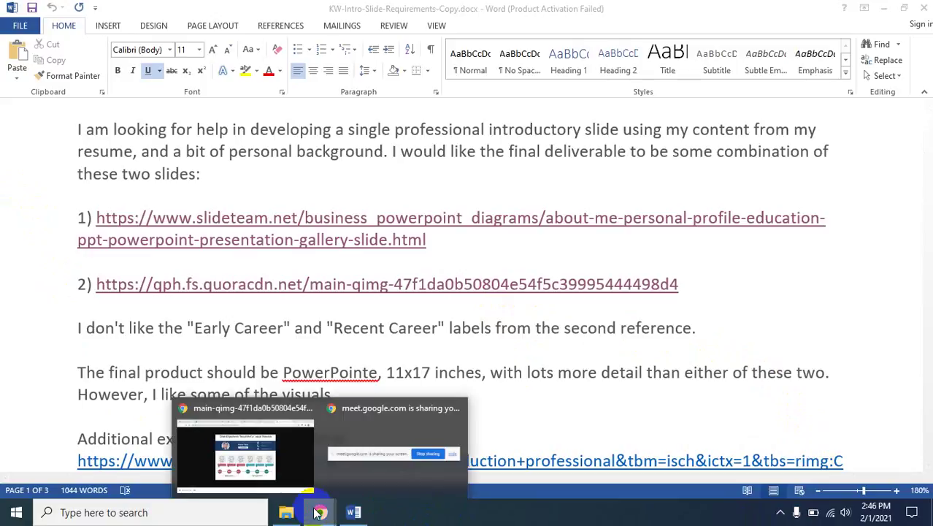
{"action": "left_click", "coordinate": [264, 441]}
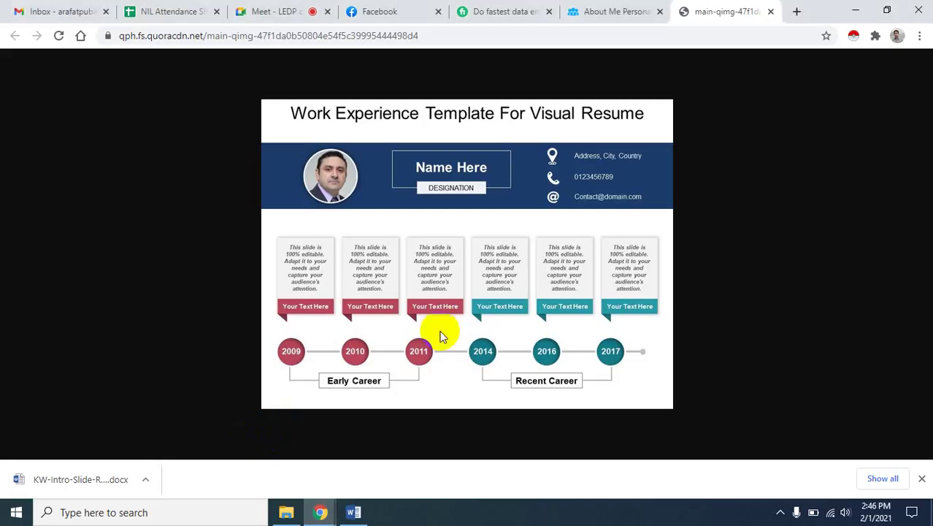
{"action": "left_click", "coordinate": [600, 11]}
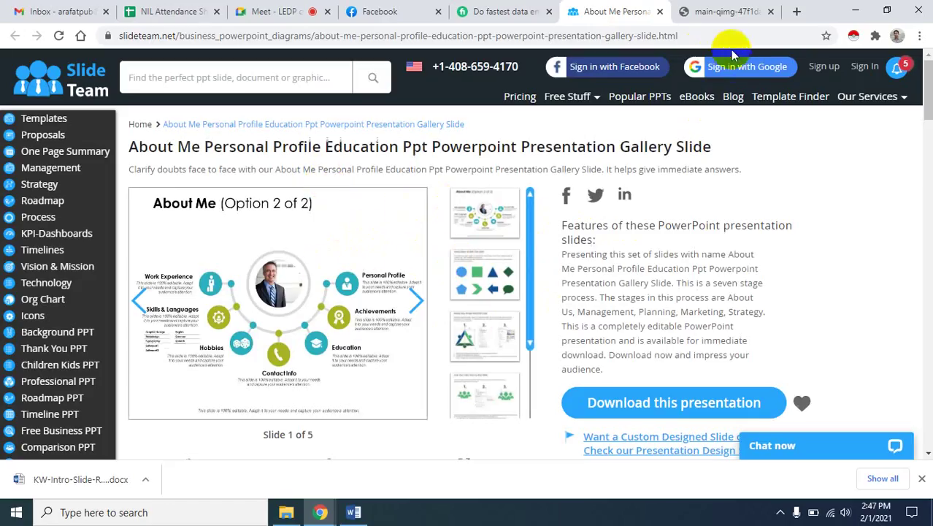
Read the note on the "Early Career" and "Recent Career" labels in Word and compare it with the Work Experience template in Chrome
{"action": "left_click", "coordinate": [355, 511]}
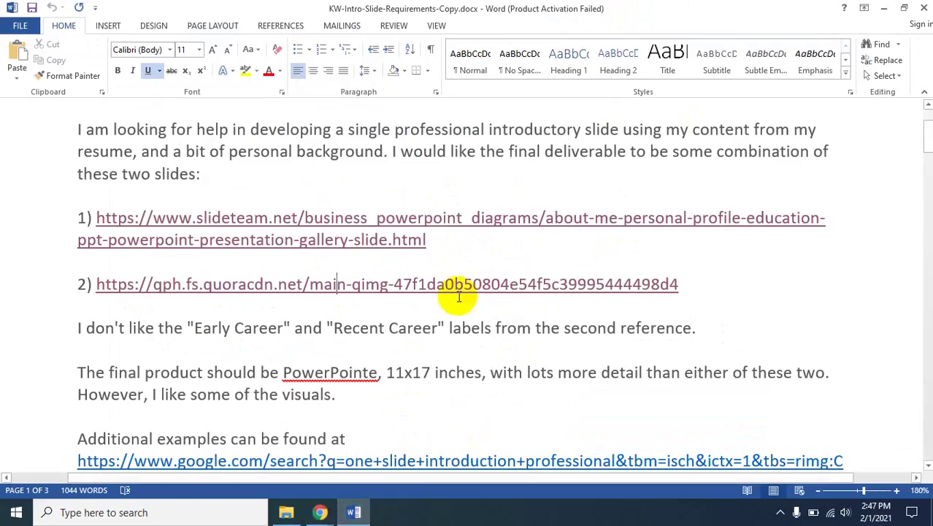
{"action": "scroll", "coordinate": [159, 339], "scroll_direction": "down", "scroll_amount": 1}
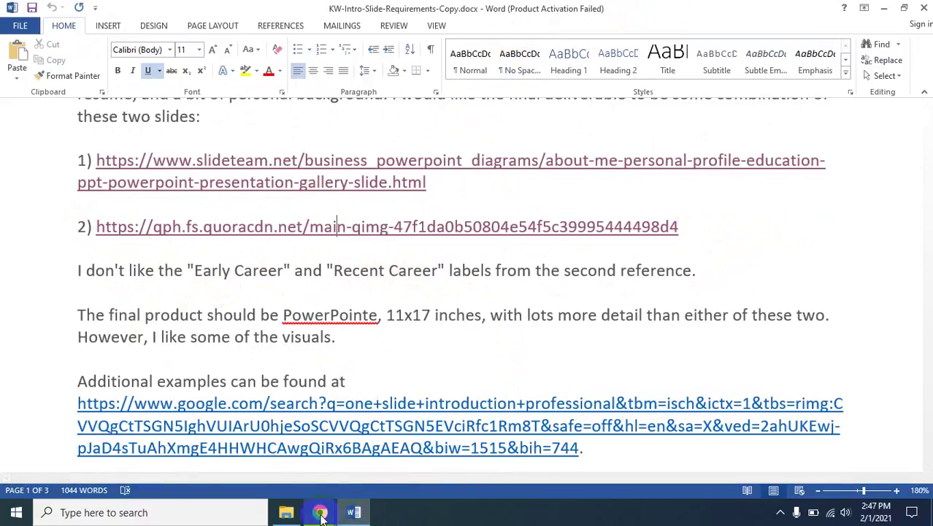
{"action": "mouse_move", "coordinate": [322, 510]}
{"action": "left_click", "coordinate": [321, 438]}
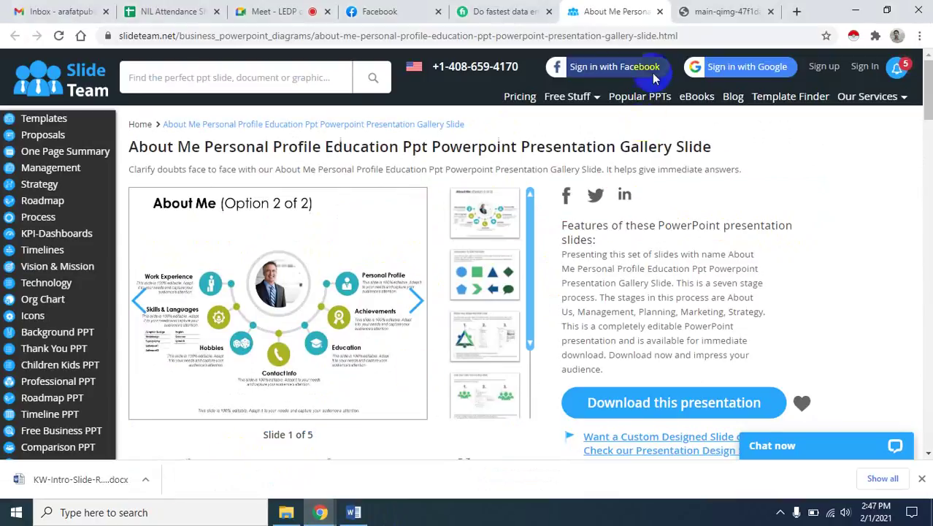
{"action": "left_click", "coordinate": [720, 11]}
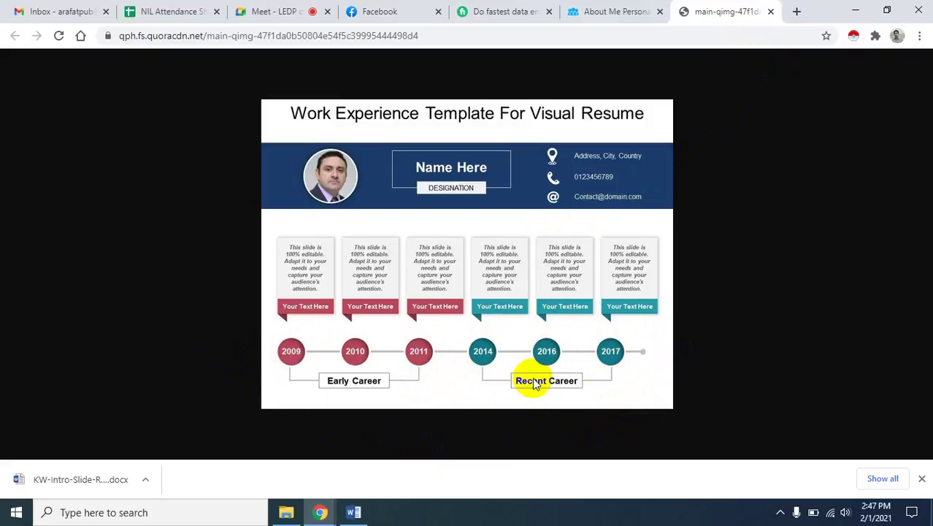
Return to Word, read through the final product and example requirements, and follow the Google search link under "Additional examples"
{"action": "left_click", "coordinate": [356, 513]}
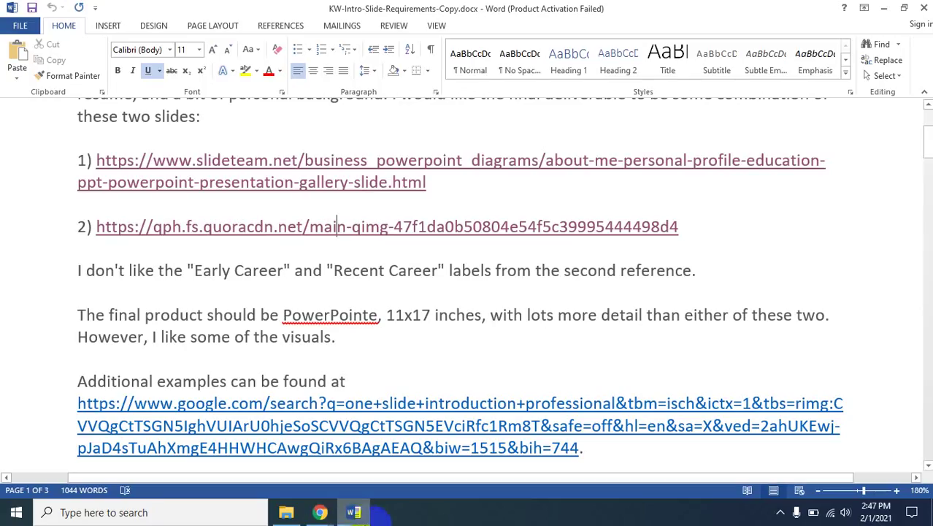
{"action": "scroll", "coordinate": [233, 310], "scroll_direction": "down", "scroll_amount": 1}
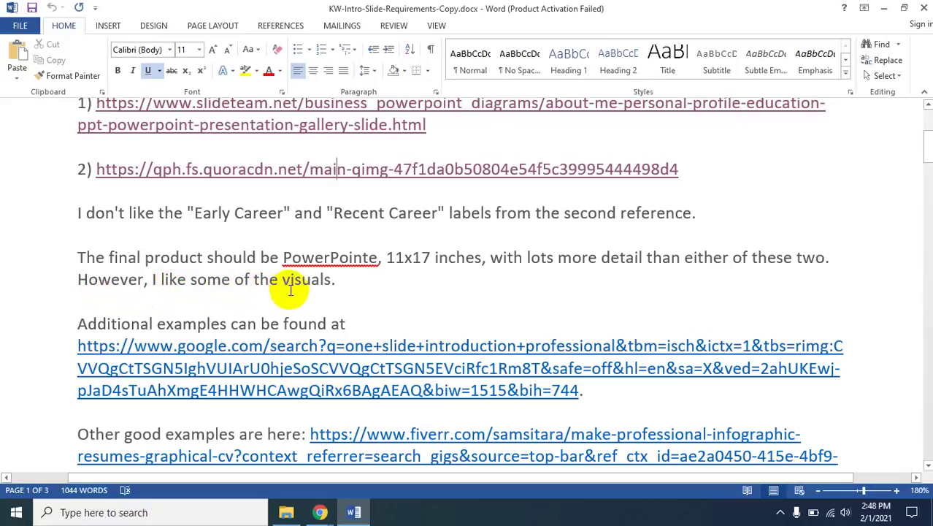
{"action": "scroll", "coordinate": [410, 291], "scroll_direction": "down", "scroll_amount": 1}
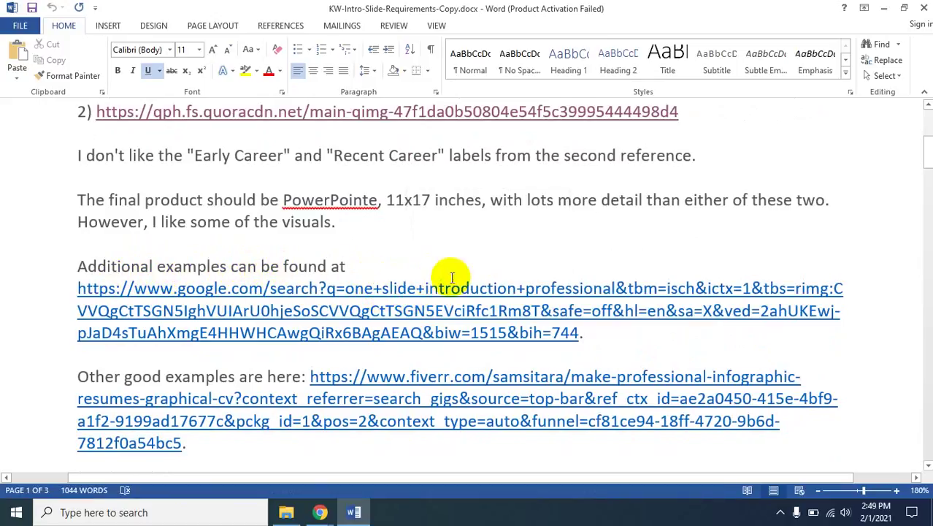
{"action": "scroll", "coordinate": [541, 274], "scroll_direction": "down", "scroll_amount": 1}
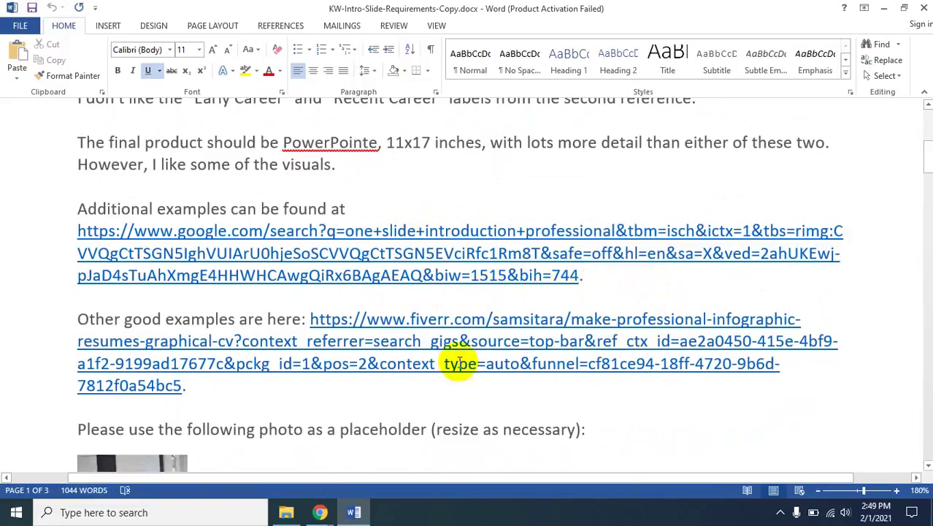
{"action": "scroll", "coordinate": [424, 336], "scroll_direction": "down", "scroll_amount": 3}
{"action": "scroll", "coordinate": [428, 344], "scroll_direction": "up", "scroll_amount": 3}
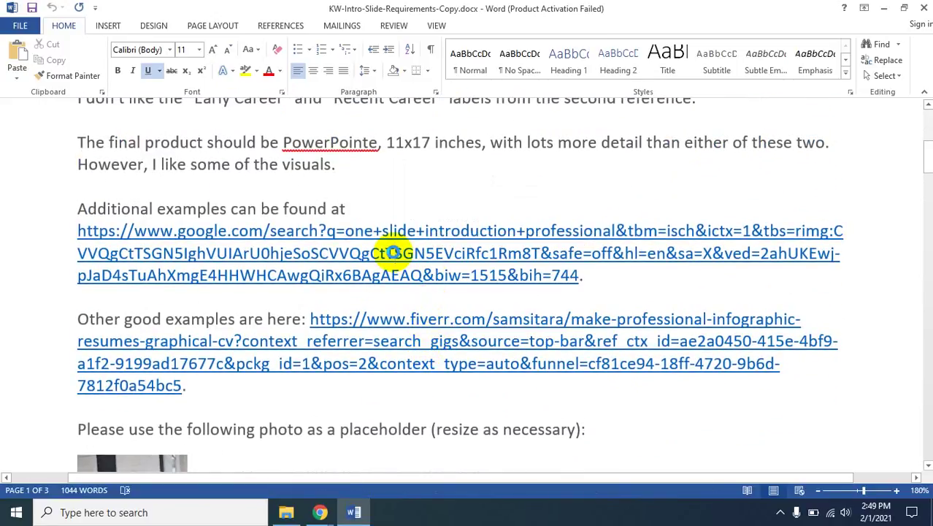
{"action": "left_click", "coordinate": [394, 252], "text": "ctrl"}
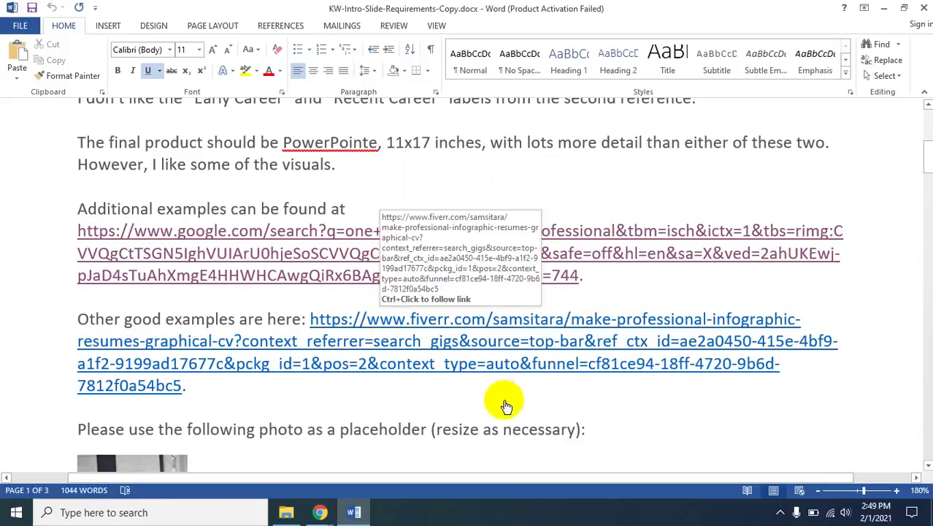
Switch to Chrome and look over the Google Images results for "one slide introduction professional"
{"action": "left_click", "coordinate": [322, 512]}
{"action": "left_click", "coordinate": [263, 452]}
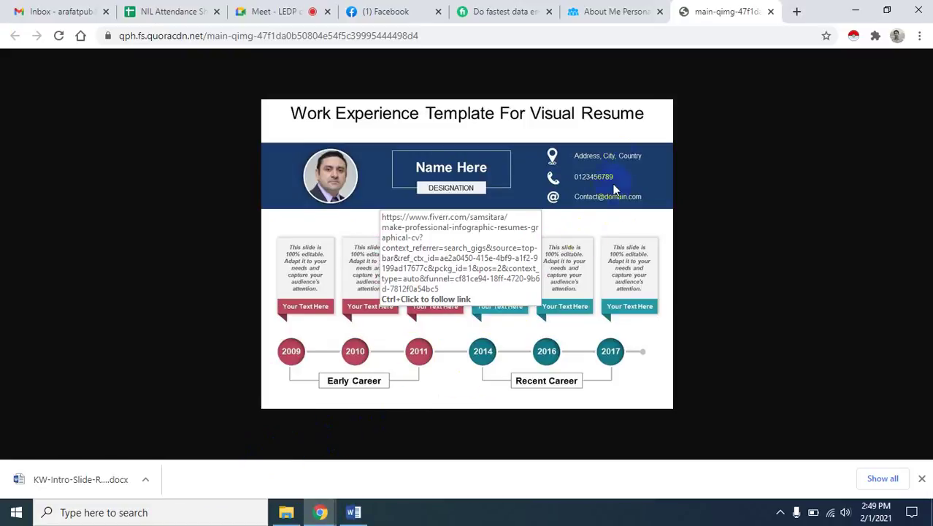
{"action": "left_click", "coordinate": [641, 144]}
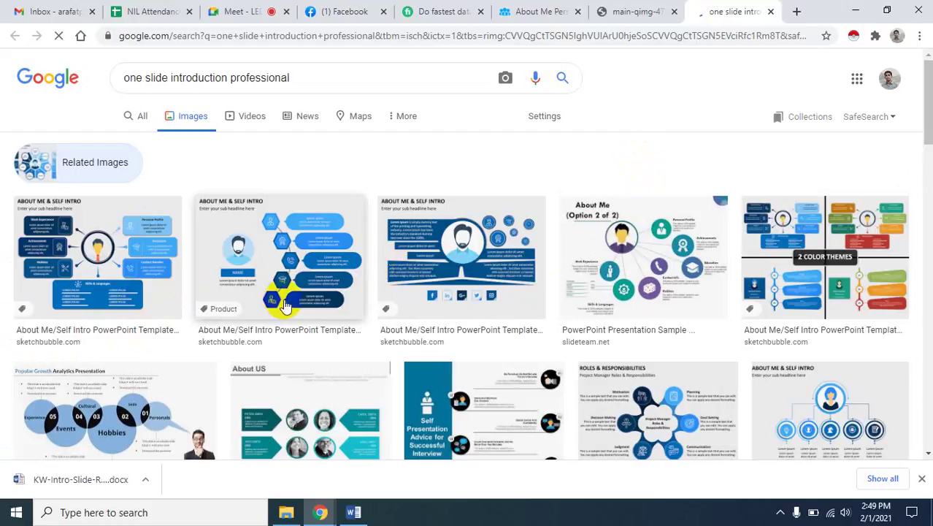
{"action": "scroll", "coordinate": [540, 332], "scroll_direction": "down", "scroll_amount": 1}
{"action": "scroll", "coordinate": [540, 332], "scroll_direction": "down", "scroll_amount": 1}
{"action": "scroll", "coordinate": [548, 327], "scroll_direction": "up", "scroll_amount": 2}
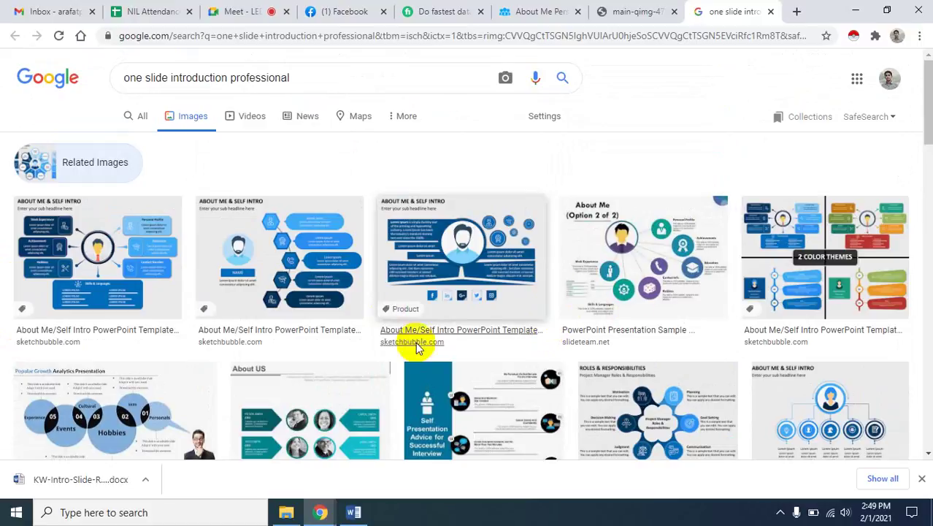
{"action": "scroll", "coordinate": [526, 283], "scroll_direction": "down", "scroll_amount": 1}
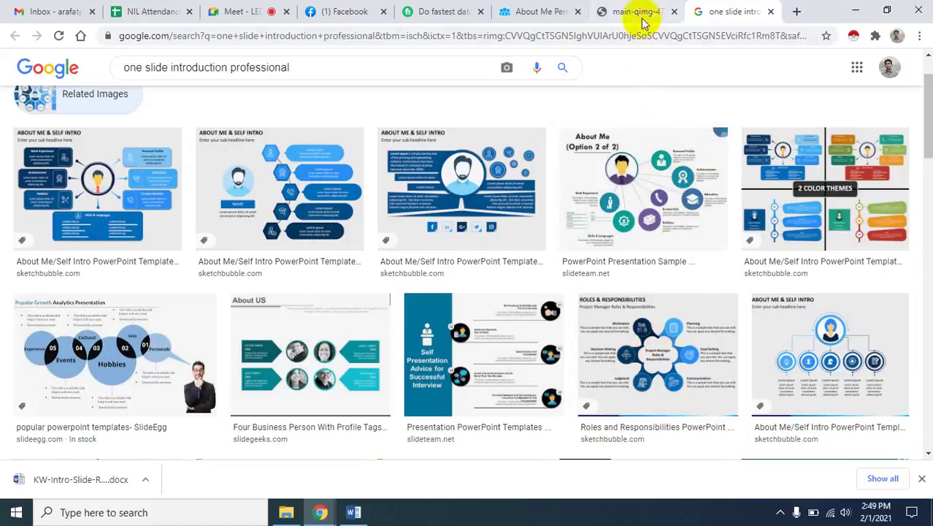
Return to Word, follow the Fiverr link under "Other good examples", and complete the "I'm not a robot" check to reach the gig
{"action": "left_click", "coordinate": [354, 512]}
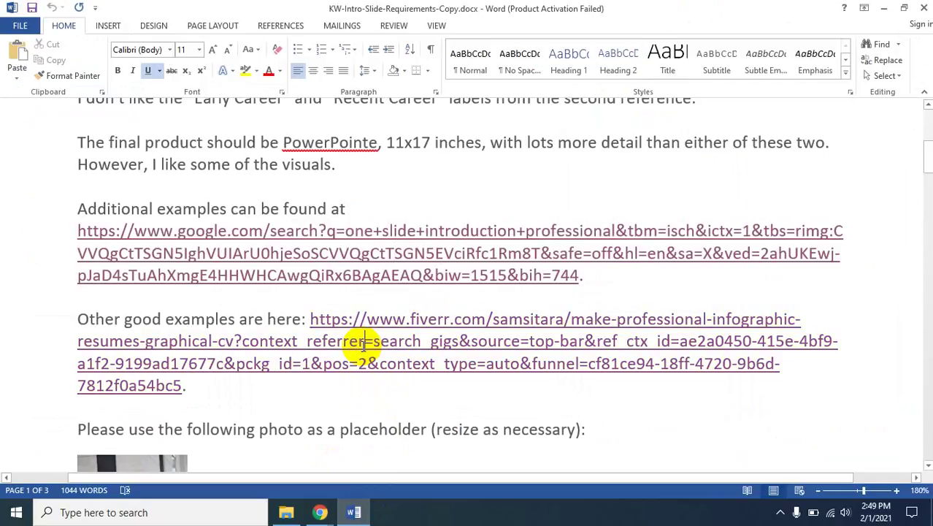
{"action": "left_click", "coordinate": [365, 342], "text": "ctrl"}
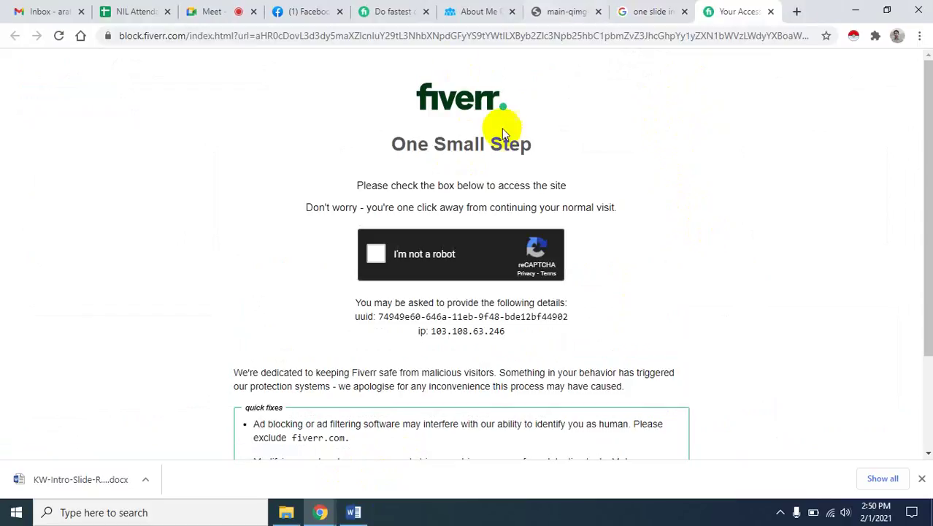
{"action": "left_click", "coordinate": [385, 249]}
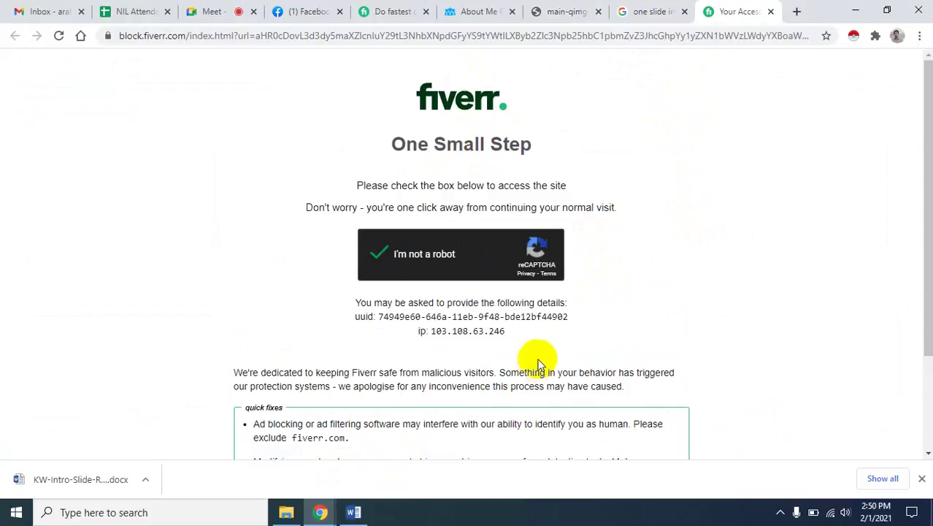
{"action": "scroll", "coordinate": [549, 346], "scroll_direction": "down", "scroll_amount": 2}
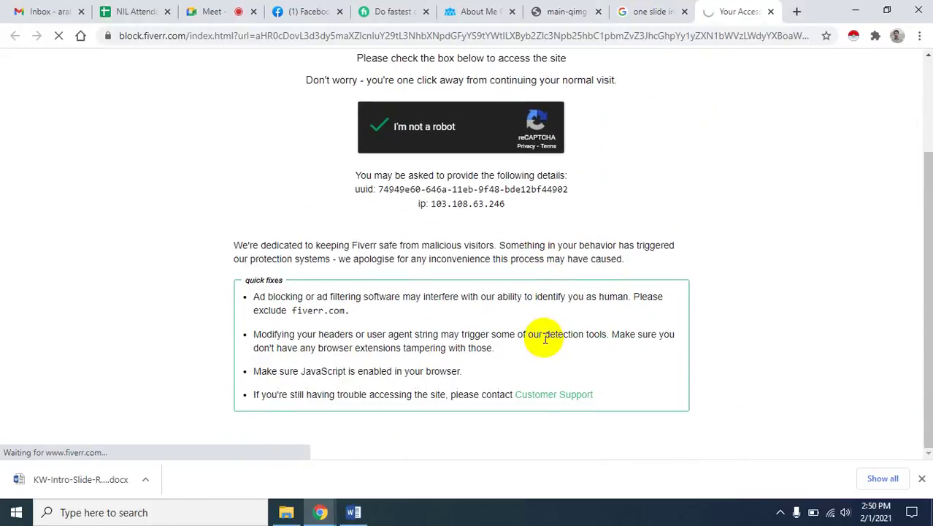
{"action": "scroll", "coordinate": [544, 339], "scroll_direction": "up", "scroll_amount": 2}
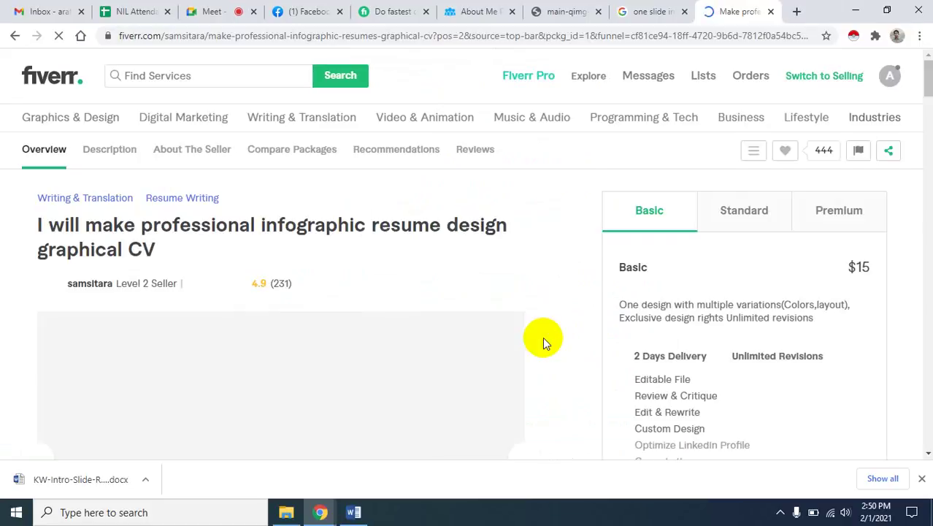
Look over the infographic resume gig's overview and description, and view the second sample in its gallery
{"action": "scroll", "coordinate": [586, 319], "scroll_direction": "down", "scroll_amount": 2}
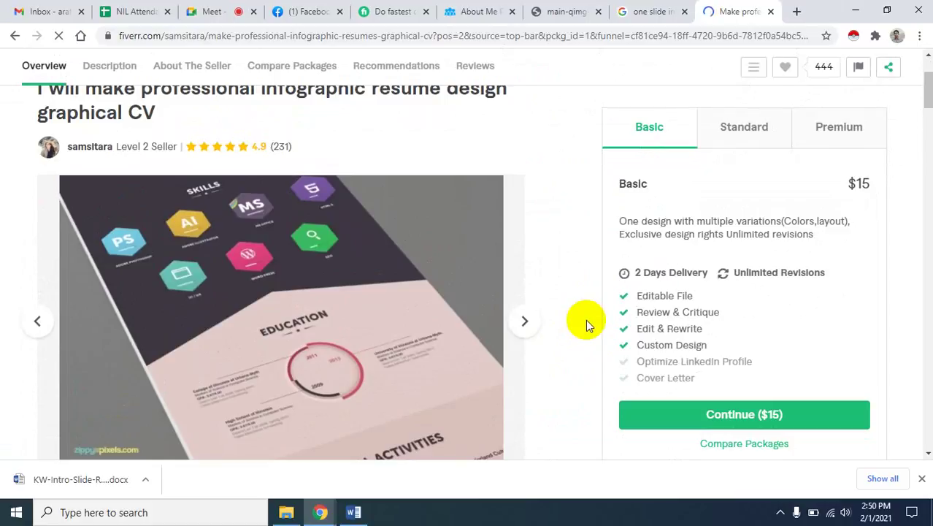
{"action": "scroll", "coordinate": [585, 319], "scroll_direction": "down", "scroll_amount": 5}
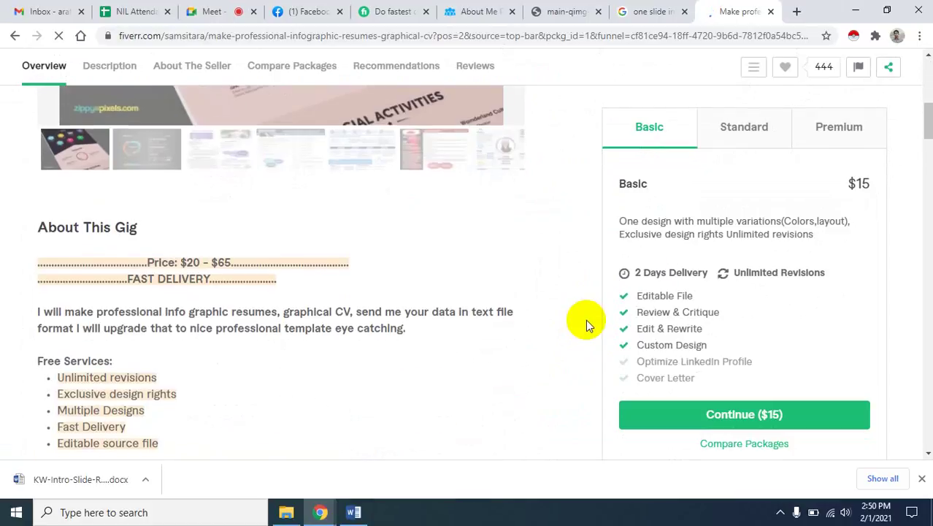
{"action": "scroll", "coordinate": [586, 319], "scroll_direction": "up", "scroll_amount": 2}
{"action": "scroll", "coordinate": [503, 322], "scroll_direction": "up", "scroll_amount": 2}
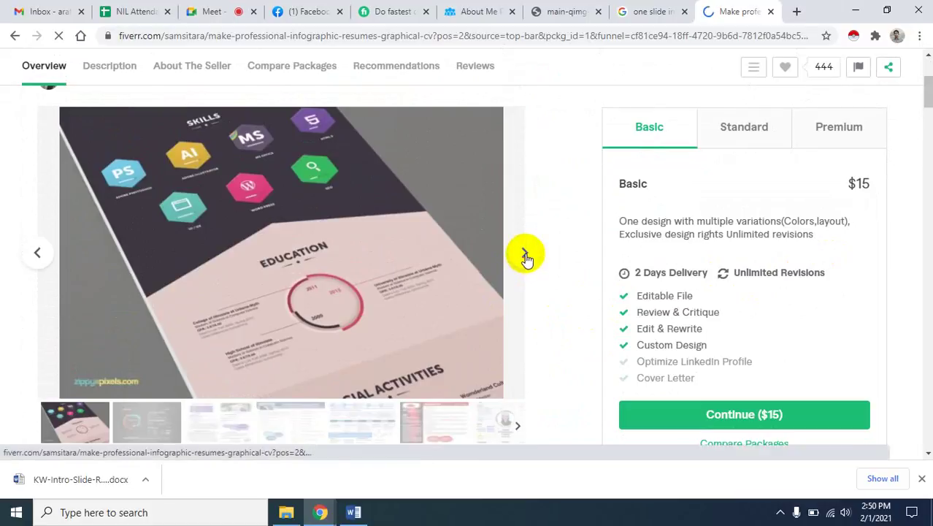
{"action": "left_click", "coordinate": [526, 255]}
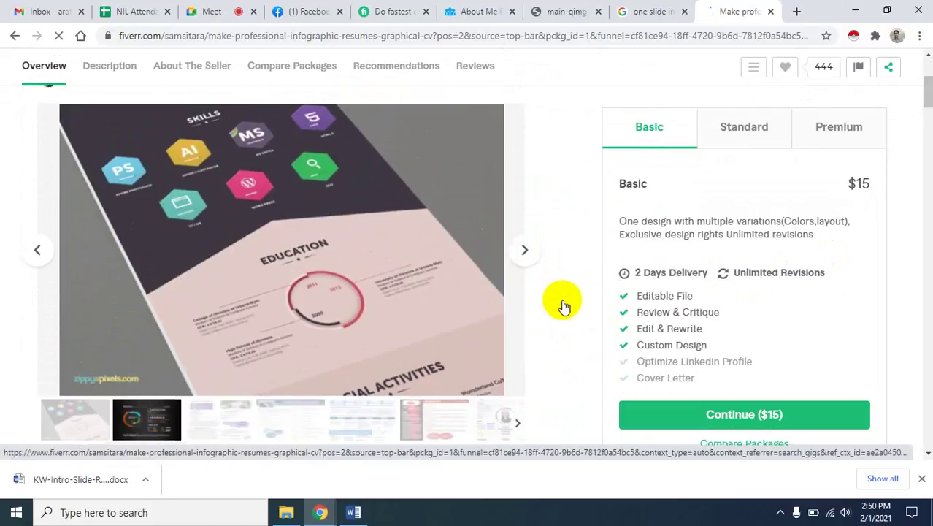
{"action": "scroll", "coordinate": [560, 304], "scroll_direction": "down", "scroll_amount": 2}
{"action": "scroll", "coordinate": [478, 330], "scroll_direction": "up", "scroll_amount": 1}
{"action": "scroll", "coordinate": [547, 318], "scroll_direction": "up", "scroll_amount": 2}
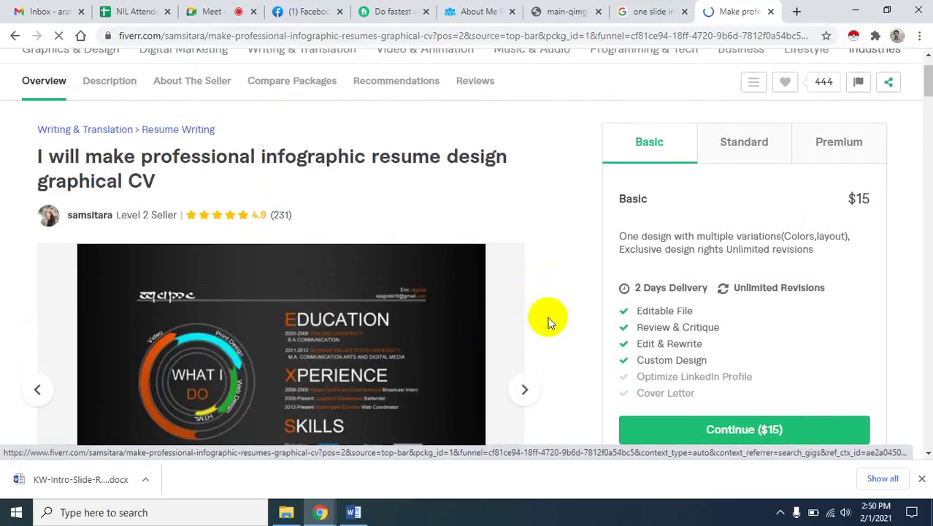
{"action": "scroll", "coordinate": [546, 323], "scroll_direction": "down", "scroll_amount": 2}
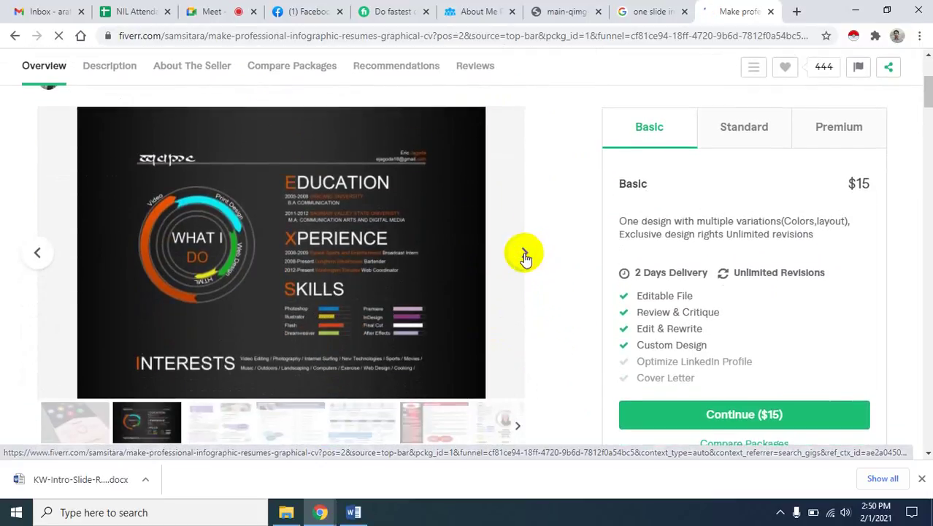
Browse the gig gallery's third to fifth resume samples, examining their layouts and the education timeline
{"action": "left_click", "coordinate": [525, 256]}
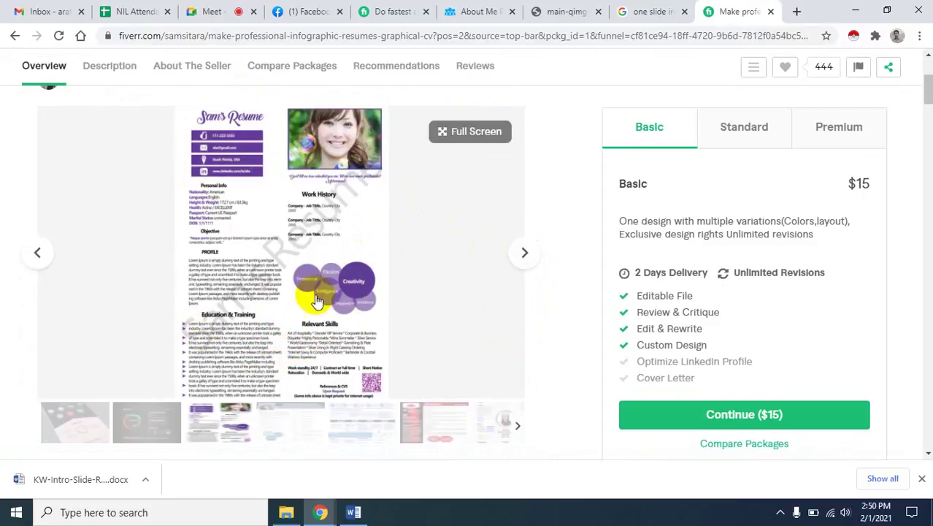
{"action": "left_click", "coordinate": [525, 254]}
{"action": "left_click", "coordinate": [525, 254]}
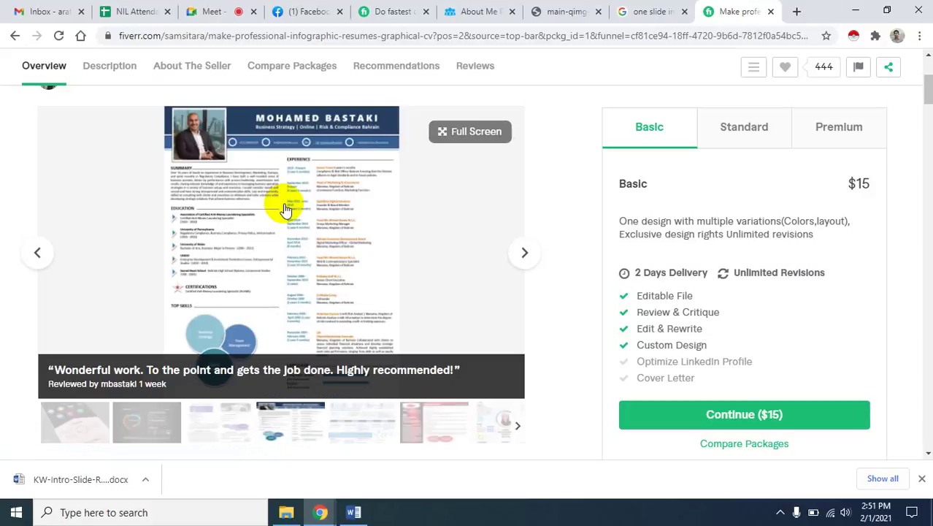
{"action": "left_click", "coordinate": [527, 262]}
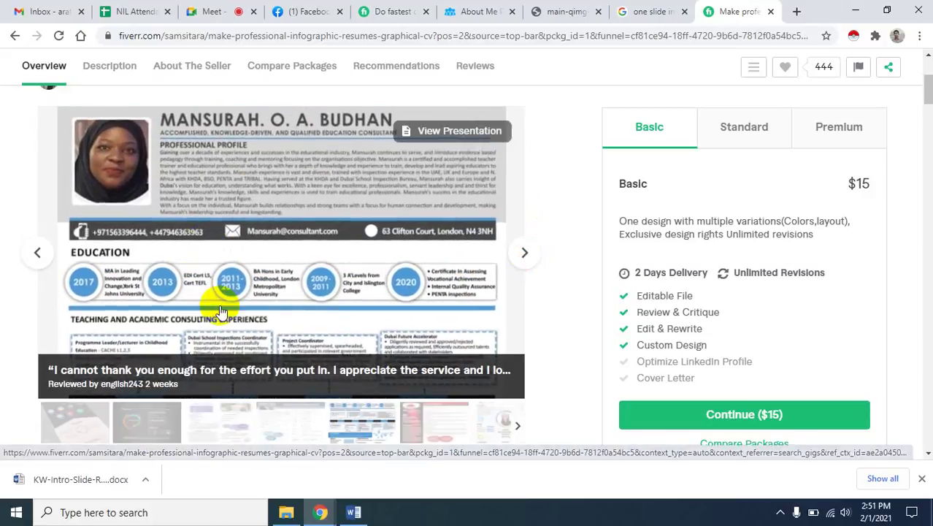
{"action": "scroll", "coordinate": [510, 256], "scroll_direction": "up", "scroll_amount": 3}
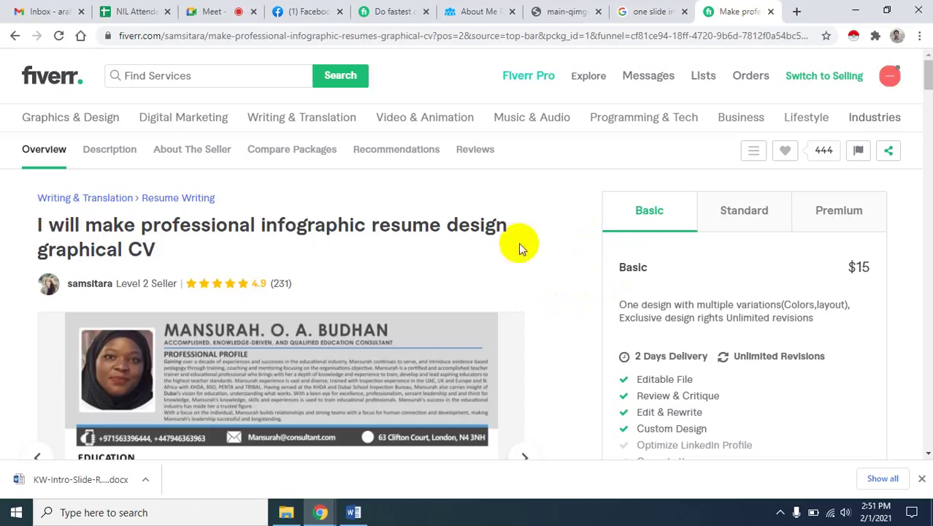
{"action": "scroll", "coordinate": [533, 313], "scroll_direction": "down", "scroll_amount": 4}
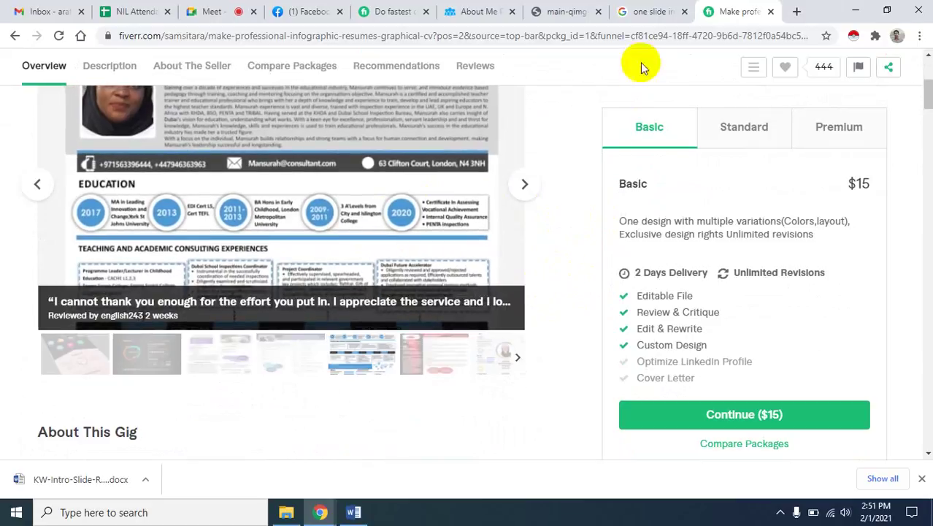
Return to Word and read the placeholder photo instruction, the personal details list and the resume's contact line
{"action": "left_click", "coordinate": [353, 512]}
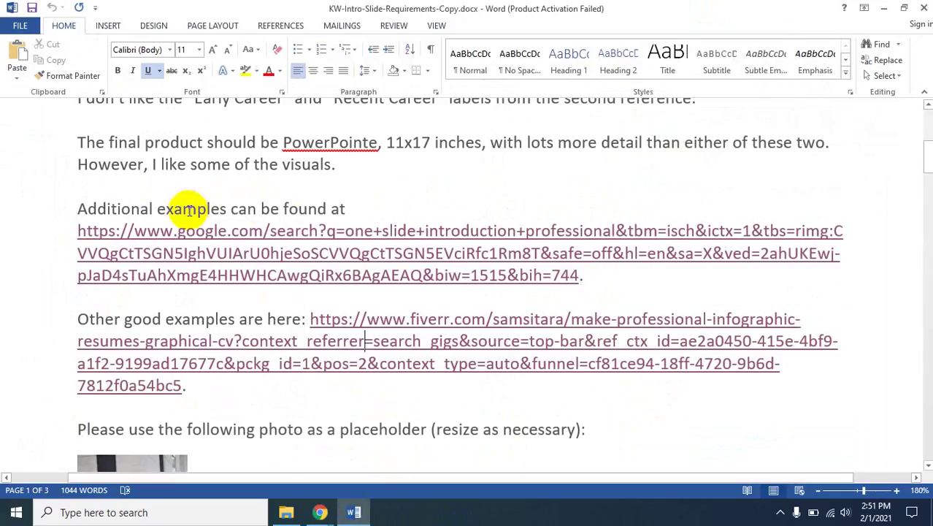
{"action": "scroll", "coordinate": [333, 368], "scroll_direction": "down", "scroll_amount": 2}
{"action": "scroll", "coordinate": [149, 304], "scroll_direction": "down", "scroll_amount": 1}
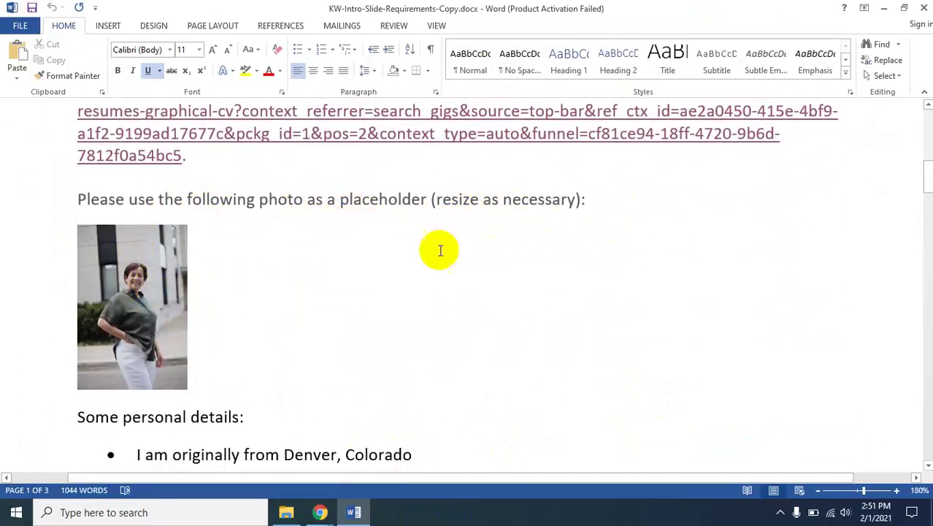
{"action": "scroll", "coordinate": [172, 241], "scroll_direction": "down", "scroll_amount": 1}
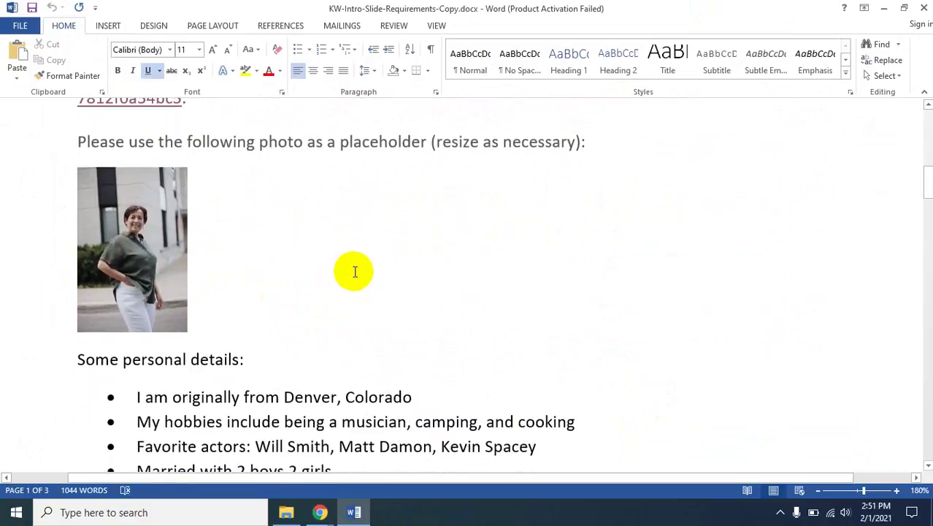
{"action": "scroll", "coordinate": [395, 300], "scroll_direction": "down", "scroll_amount": 1}
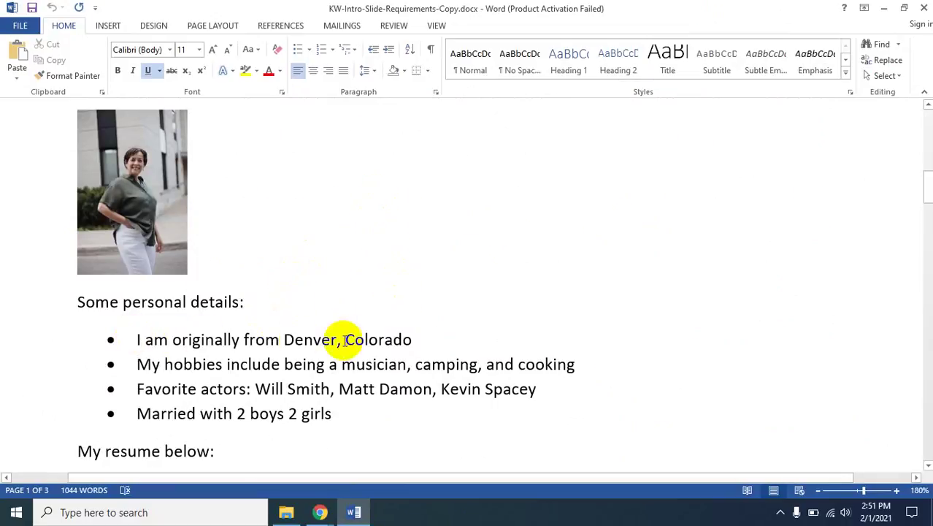
{"action": "scroll", "coordinate": [285, 364], "scroll_direction": "down", "scroll_amount": 4}
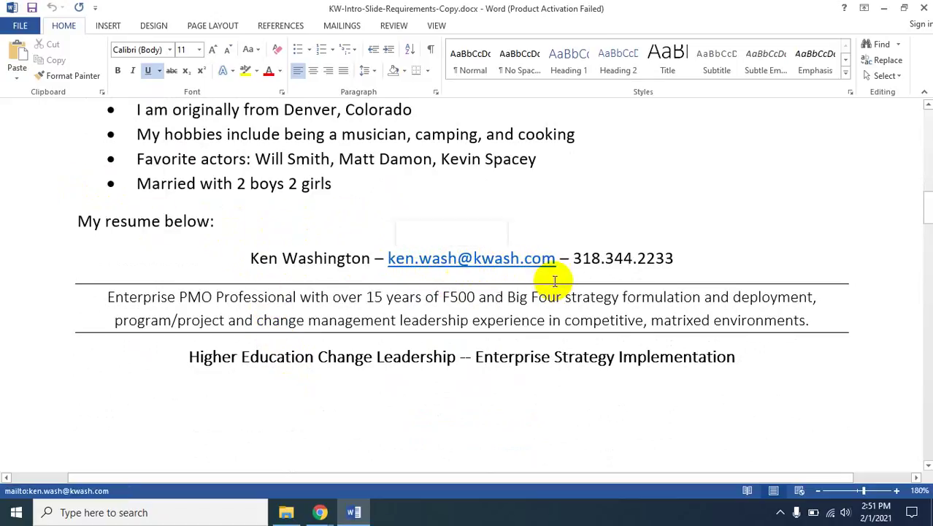
Read through the resume from its profile headline and Summary of Qualifications to Professional Experience and Education and Training
{"action": "scroll", "coordinate": [591, 270], "scroll_direction": "down", "scroll_amount": 3}
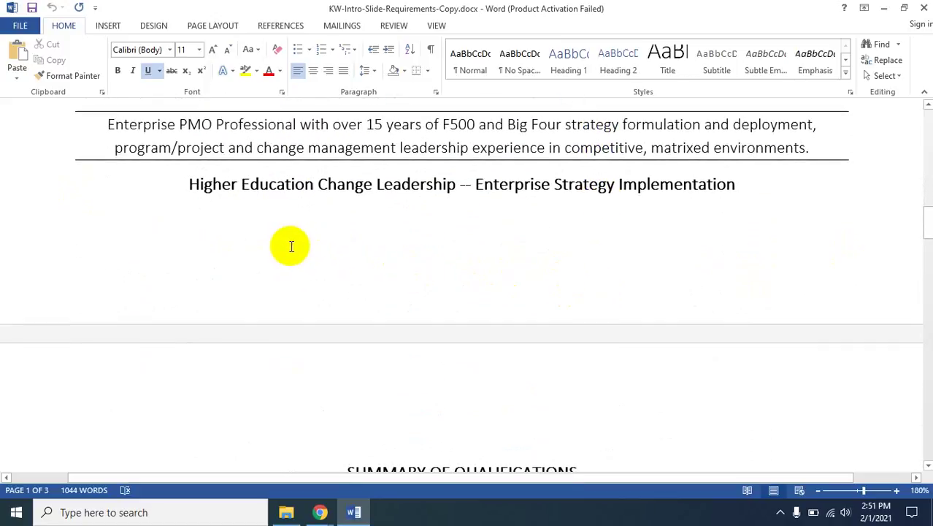
{"action": "scroll", "coordinate": [288, 244], "scroll_direction": "up", "scroll_amount": 1}
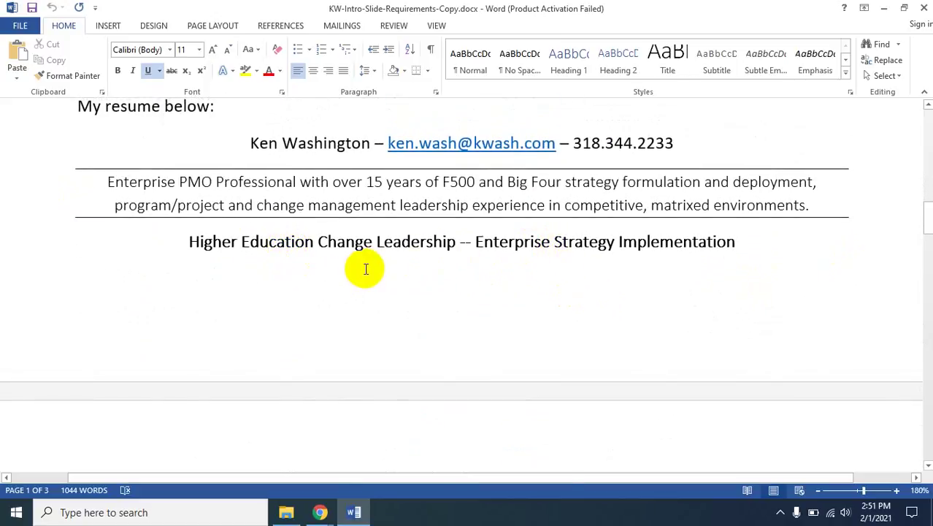
{"action": "scroll", "coordinate": [566, 256], "scroll_direction": "down", "scroll_amount": 4}
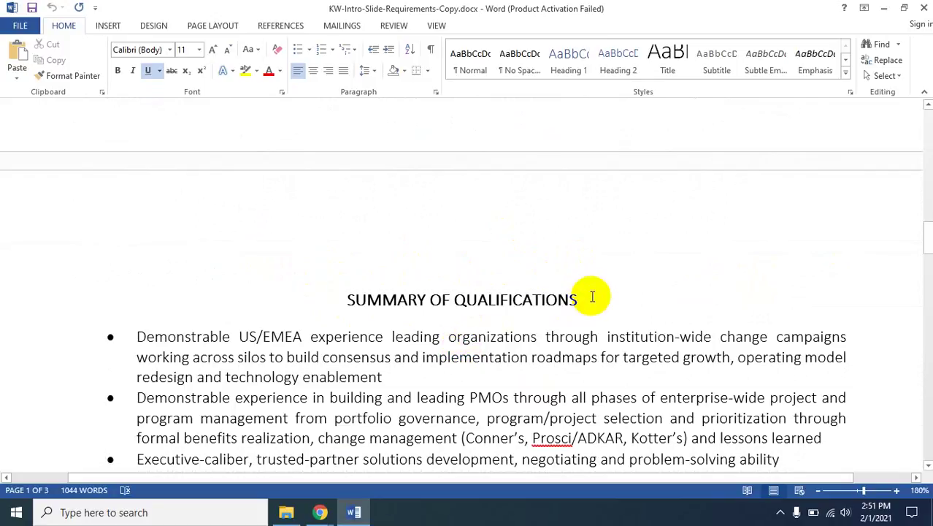
{"action": "scroll", "coordinate": [590, 296], "scroll_direction": "down", "scroll_amount": 3}
{"action": "scroll", "coordinate": [283, 256], "scroll_direction": "down", "scroll_amount": 5}
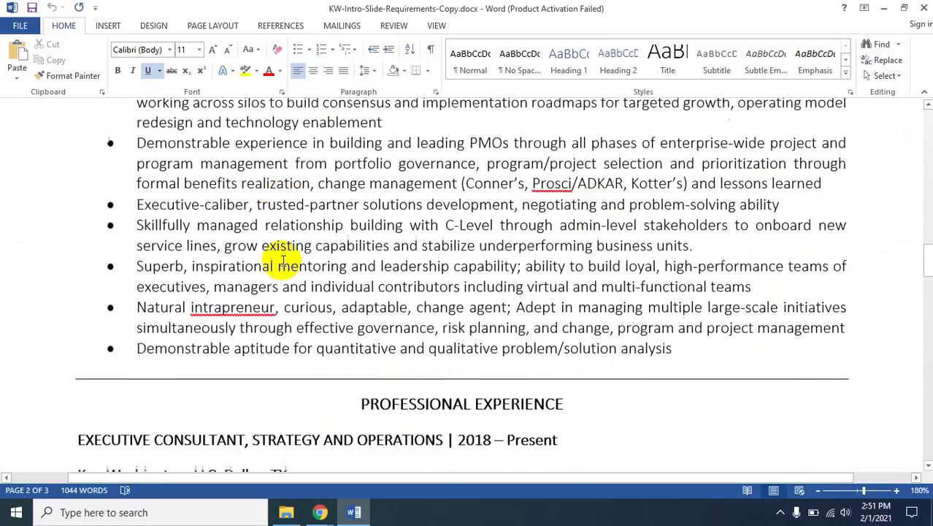
{"action": "scroll", "coordinate": [296, 257], "scroll_direction": "down", "scroll_amount": 20}
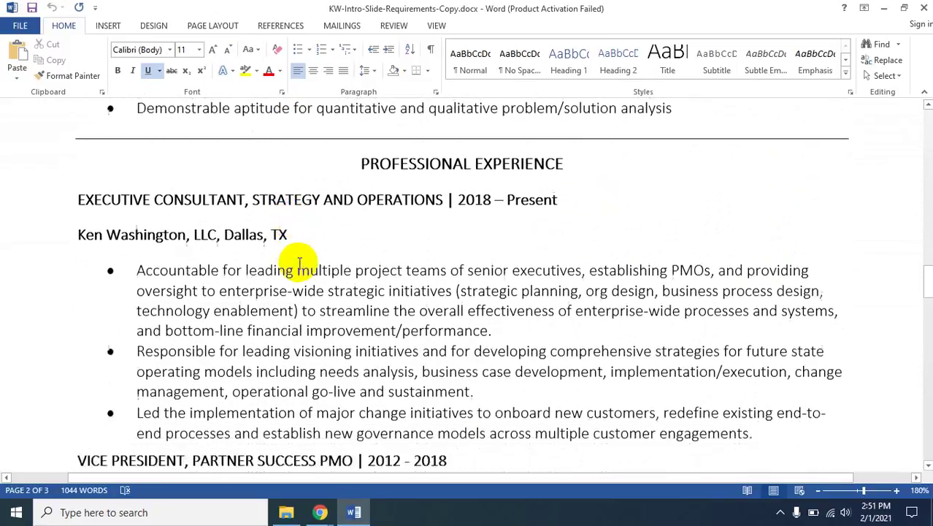
{"action": "scroll", "coordinate": [298, 260], "scroll_direction": "down", "scroll_amount": 15}
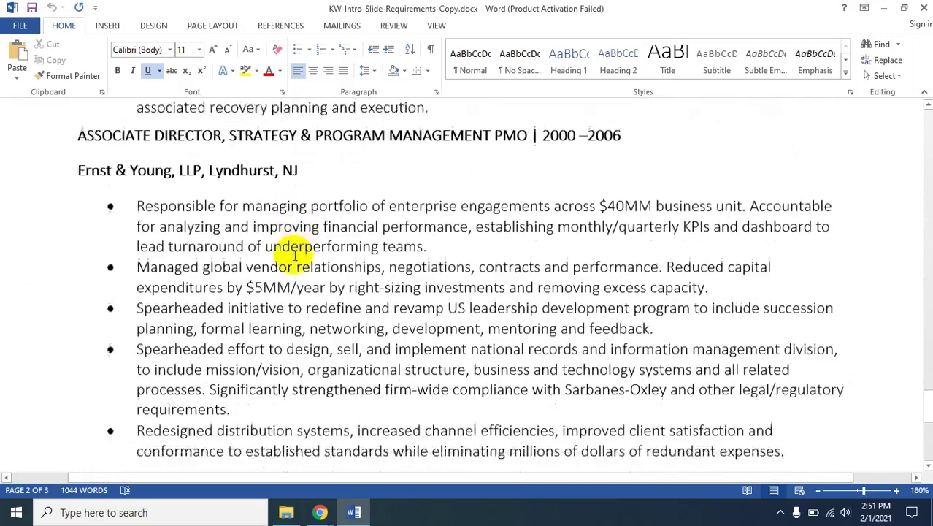
Go back through the resume to the document's opening paragraph and review the single-slide request with its two reference links
{"action": "scroll", "coordinate": [291, 254], "scroll_direction": "up", "scroll_amount": 15}
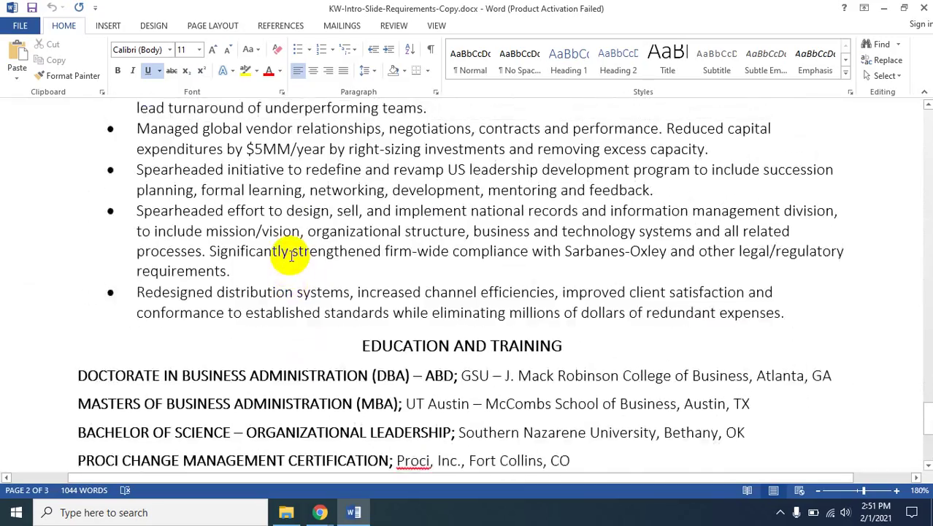
{"action": "scroll", "coordinate": [440, 306], "scroll_direction": "up", "scroll_amount": 20}
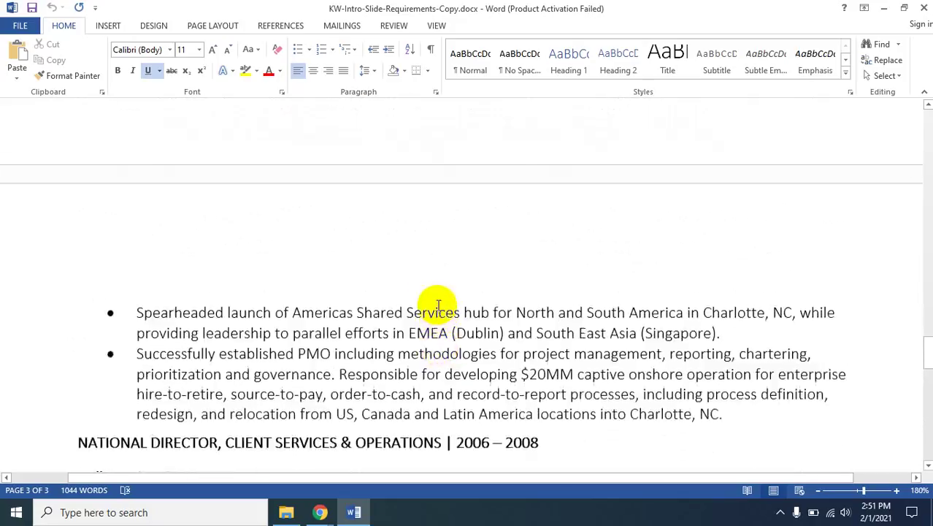
{"action": "scroll", "coordinate": [436, 301], "scroll_direction": "up", "scroll_amount": 20}
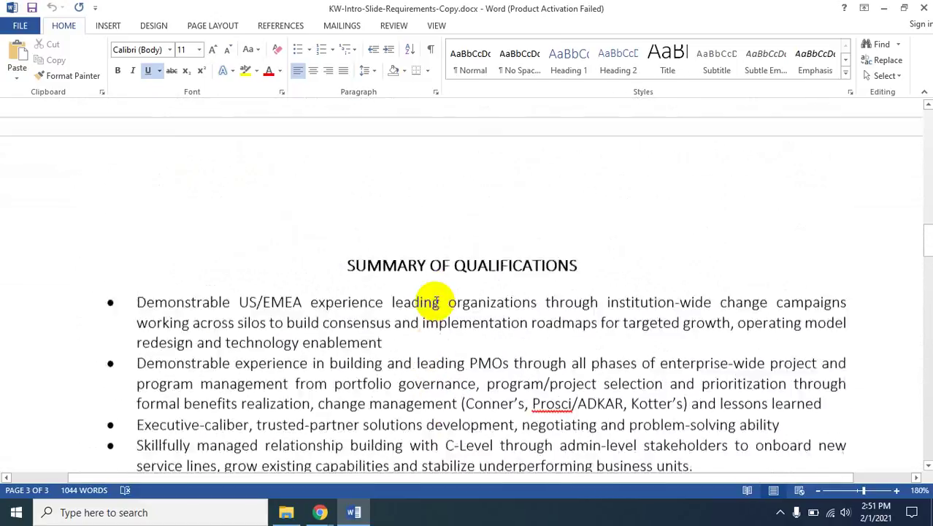
{"action": "scroll", "coordinate": [384, 315], "scroll_direction": "up", "scroll_amount": 10}
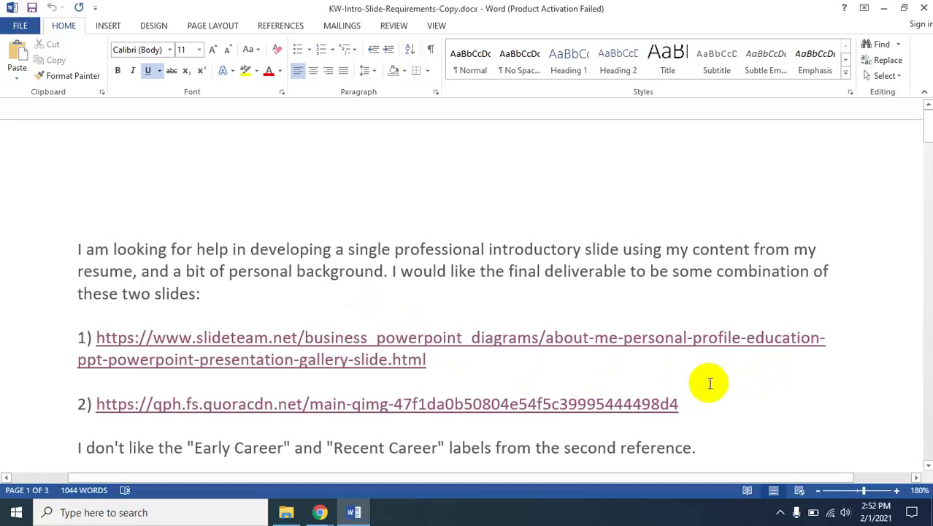
Skim the whole requirements document, from the slide request to the resume's certifications, and go back to the opening paragraph
{"action": "scroll", "coordinate": [710, 380], "scroll_direction": "down", "scroll_amount": 10}
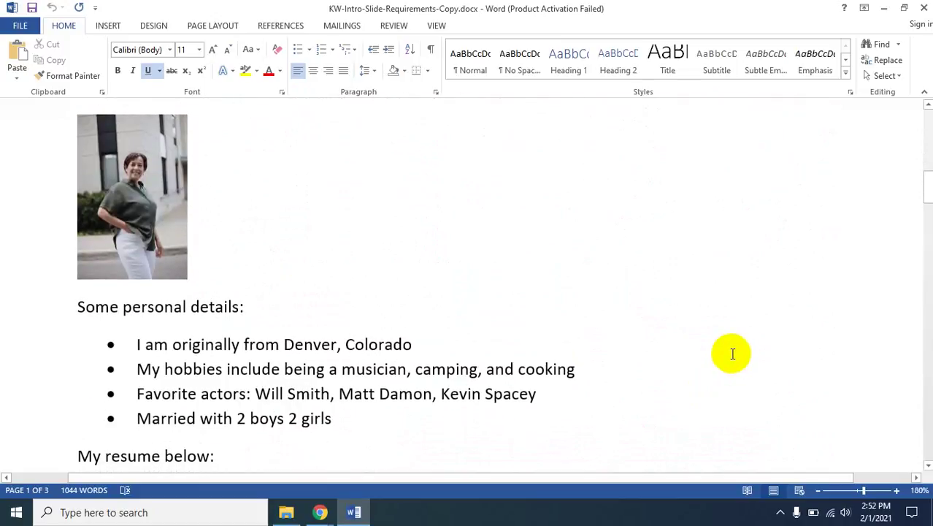
{"action": "scroll", "coordinate": [708, 335], "scroll_direction": "down", "scroll_amount": 15}
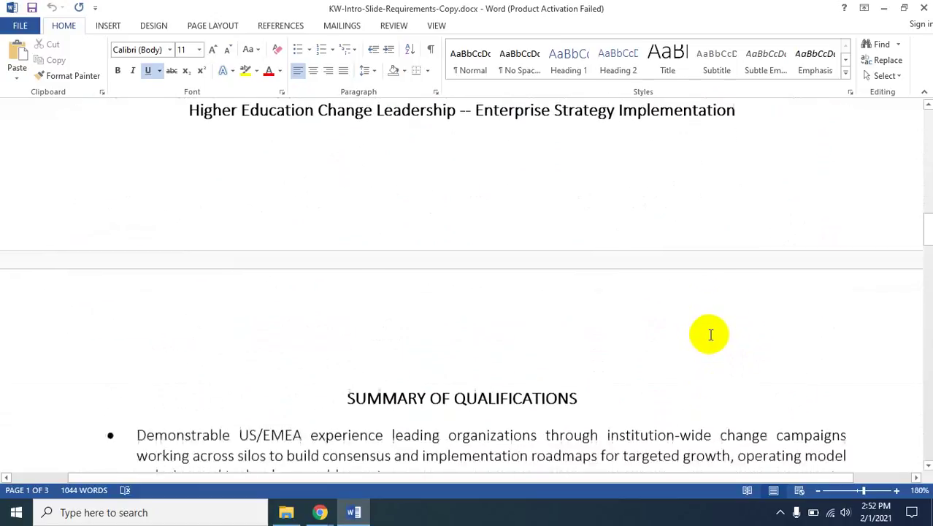
{"action": "scroll", "coordinate": [745, 385], "scroll_direction": "up", "scroll_amount": 20}
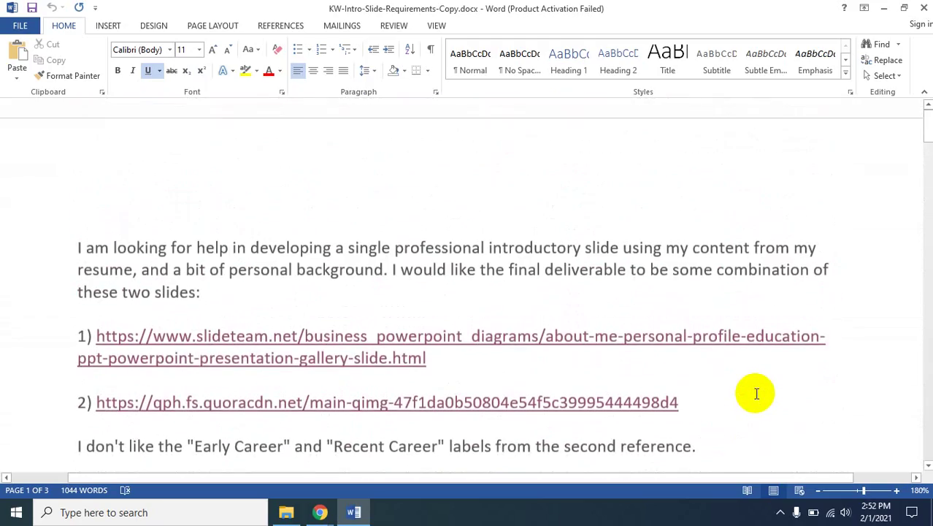
{"action": "scroll", "coordinate": [756, 394], "scroll_direction": "down", "scroll_amount": 20}
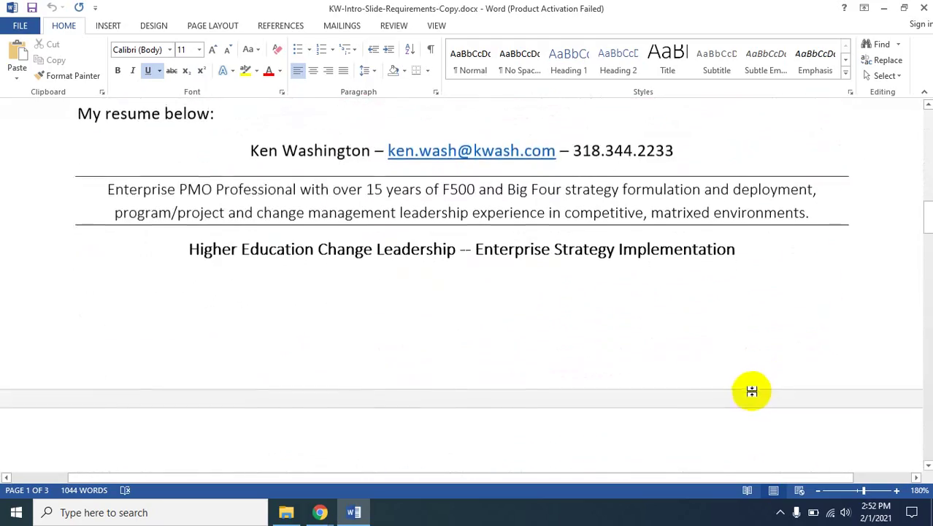
{"action": "scroll", "coordinate": [745, 390], "scroll_direction": "down", "scroll_amount": 20}
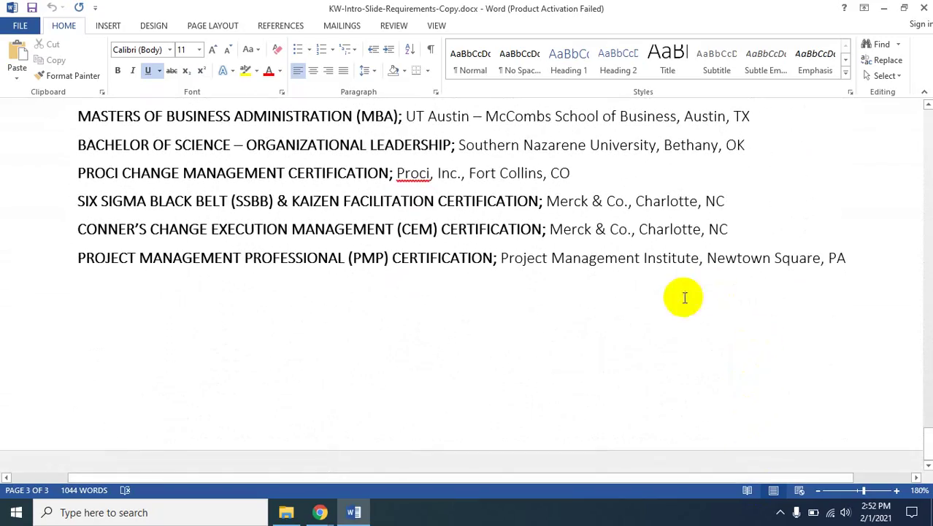
{"action": "scroll", "coordinate": [669, 313], "scroll_direction": "up", "scroll_amount": 3}
{"action": "scroll", "coordinate": [701, 342], "scroll_direction": "up", "scroll_amount": 15}
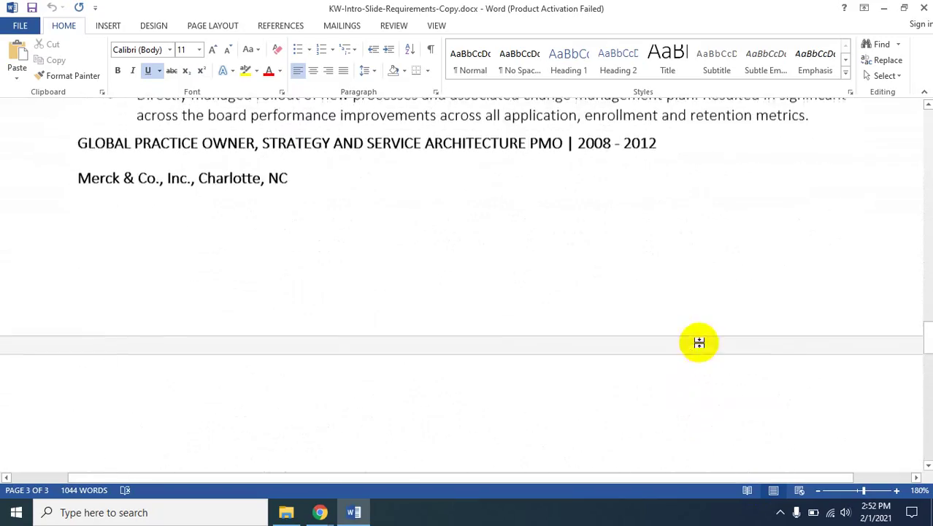
{"action": "scroll", "coordinate": [701, 342], "scroll_direction": "up", "scroll_amount": 15}
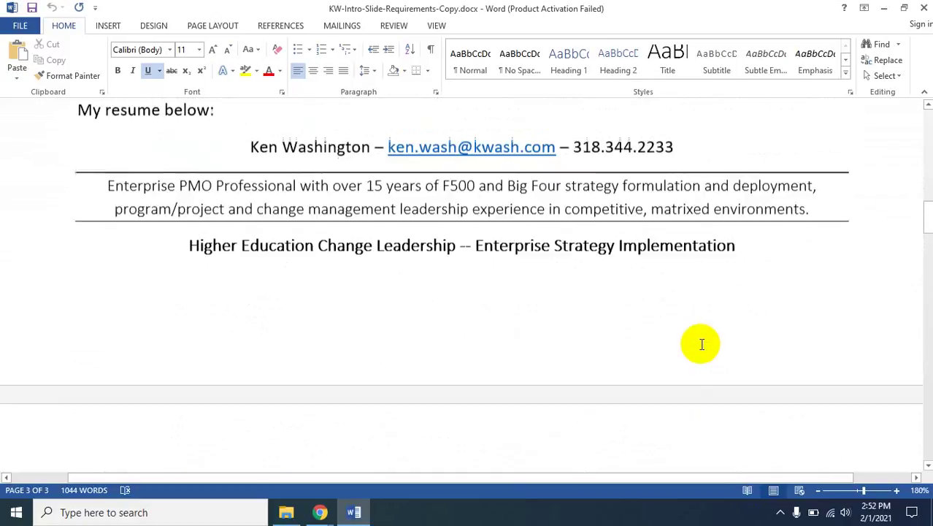
{"action": "scroll", "coordinate": [701, 344], "scroll_direction": "up", "scroll_amount": 10}
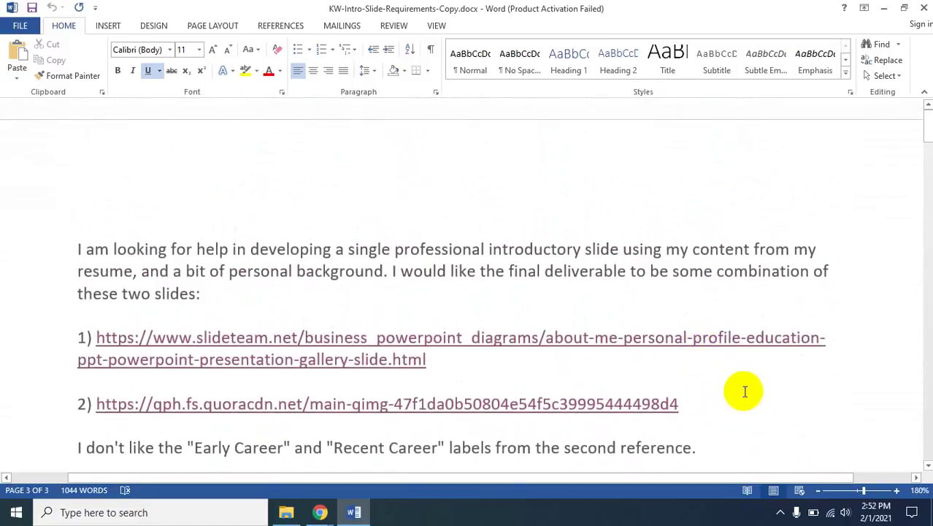
Read the 11x17 inch format requirement and the example links, and switch to the Fiverr gig page in Chrome
{"action": "scroll", "coordinate": [475, 352], "scroll_direction": "down", "scroll_amount": 5}
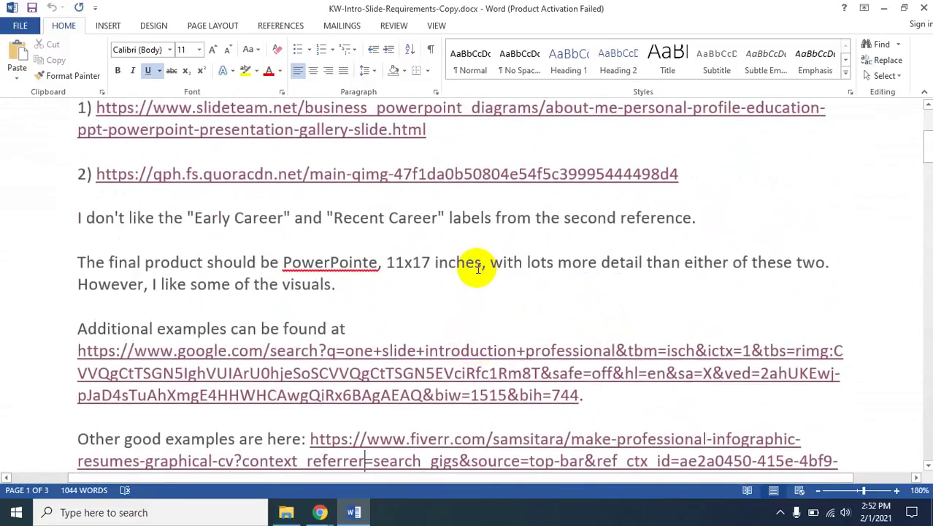
{"action": "scroll", "coordinate": [478, 267], "scroll_direction": "down", "scroll_amount": 1}
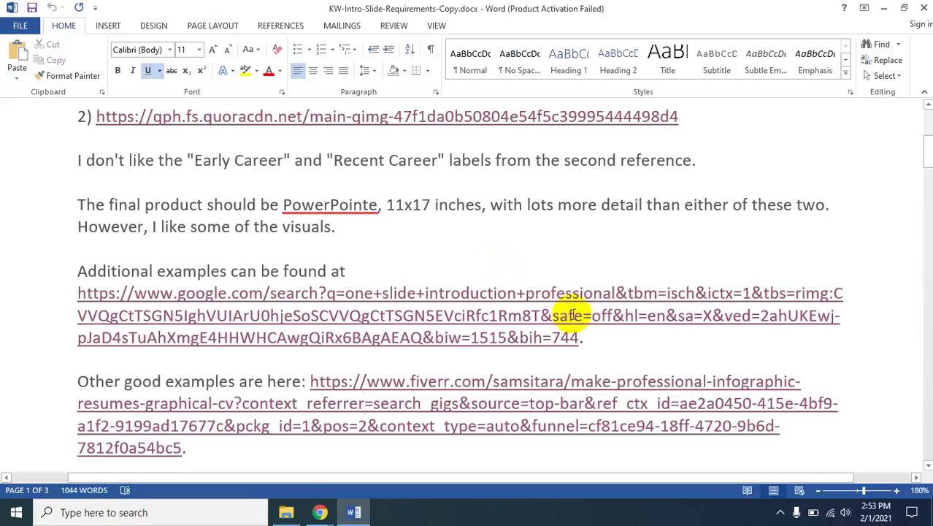
{"action": "mouse_move", "coordinate": [321, 509]}
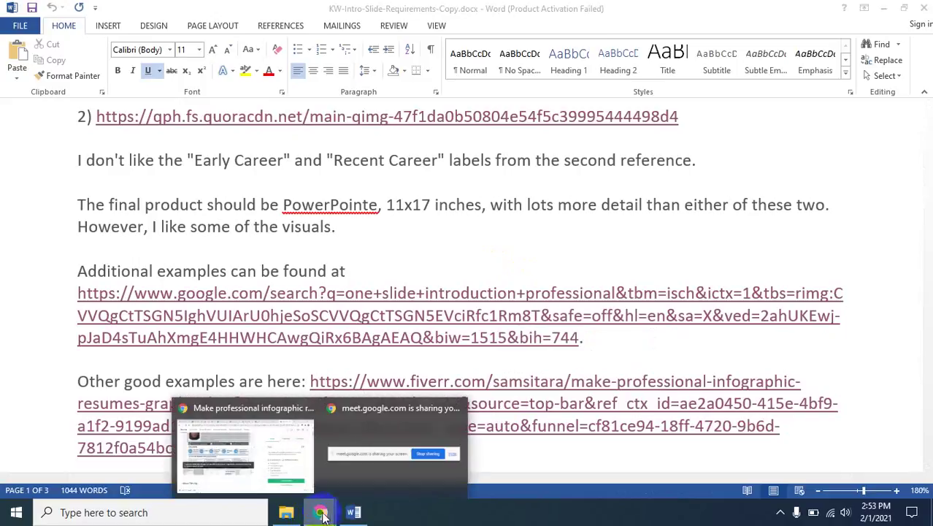
{"action": "left_click", "coordinate": [272, 451]}
{"action": "left_click", "coordinate": [779, 512]}
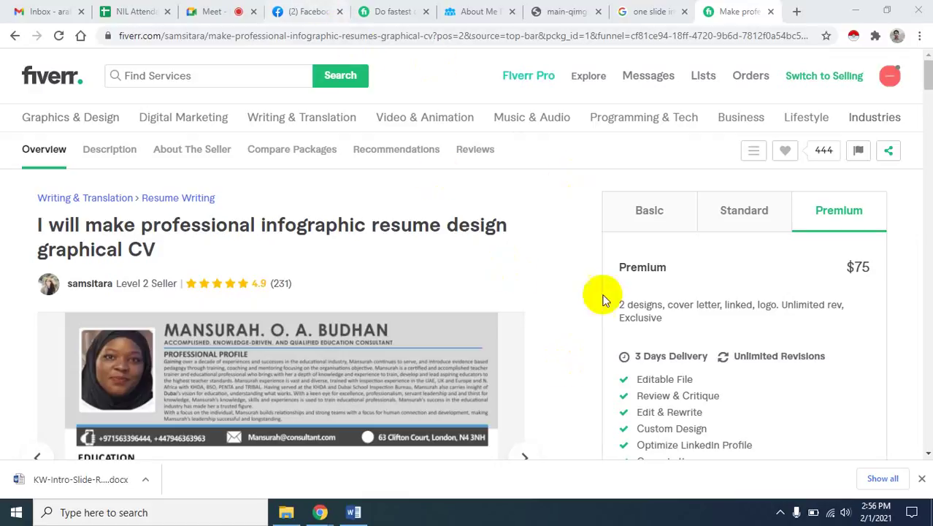
Return to Word and skim the personal details and resume through to the certifications and back to Professional Experience
{"action": "left_click", "coordinate": [353, 513]}
{"action": "scroll", "coordinate": [496, 417], "scroll_direction": "down", "scroll_amount": 15}
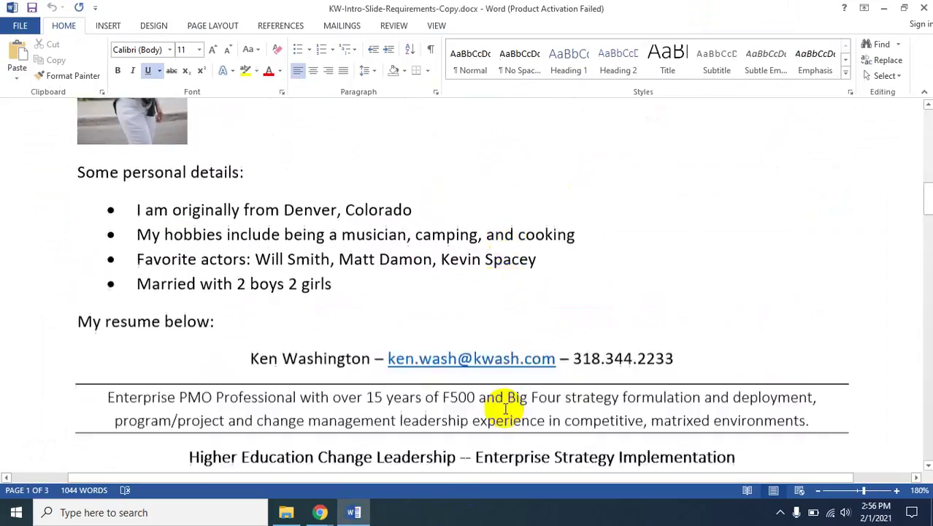
{"action": "scroll", "coordinate": [505, 409], "scroll_direction": "down", "scroll_amount": 15}
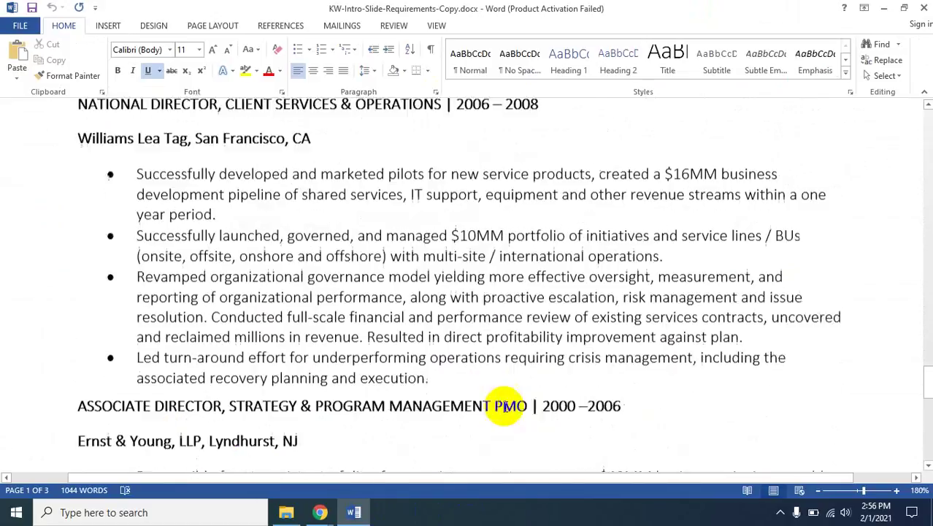
{"action": "scroll", "coordinate": [505, 406], "scroll_direction": "down", "scroll_amount": 5}
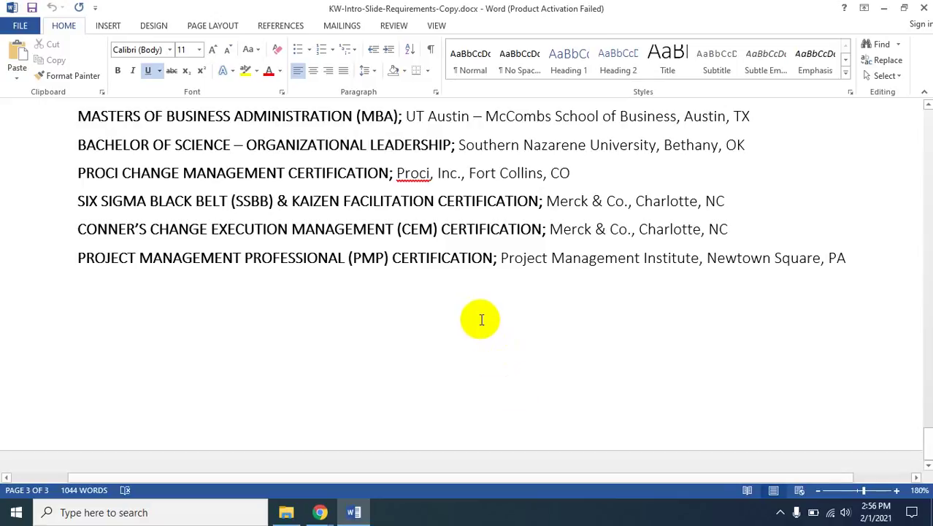
{"action": "scroll", "coordinate": [481, 321], "scroll_direction": "up", "scroll_amount": 20}
{"action": "scroll", "coordinate": [481, 334], "scroll_direction": "up", "scroll_amount": 5}
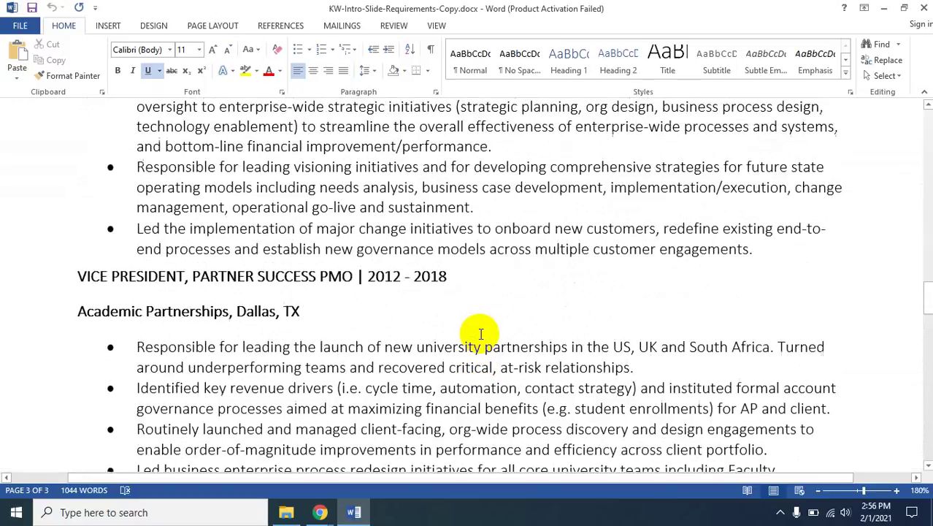
Switch to Chrome and search Fiverr for "resume", copying the word from the open gig's title
{"action": "mouse_move", "coordinate": [330, 516]}
{"action": "left_click", "coordinate": [235, 457]}
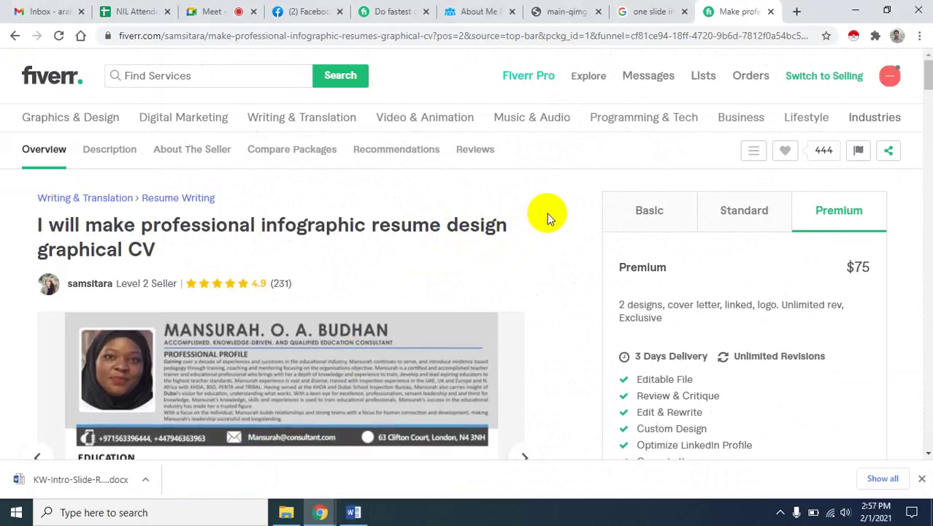
{"action": "left_click", "coordinate": [172, 79]}
{"action": "left_click", "coordinate": [172, 78]}
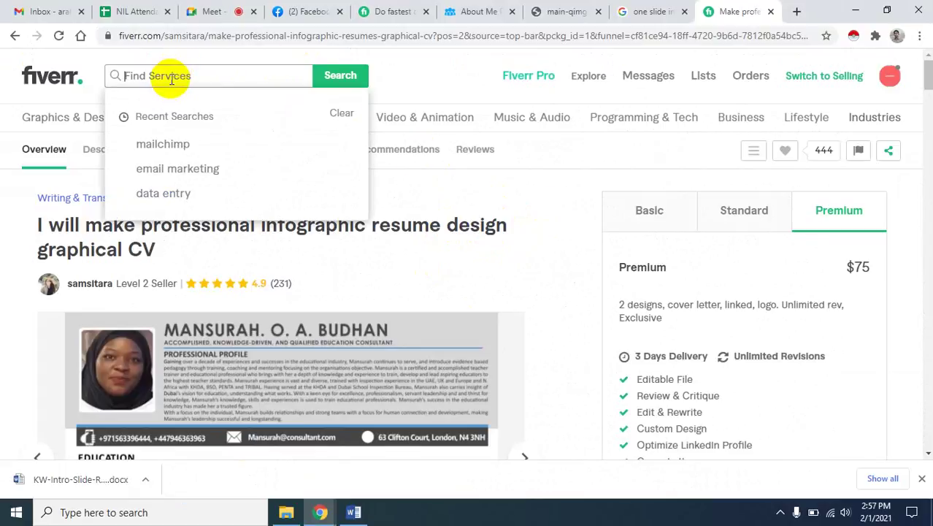
{"action": "left_click", "coordinate": [220, 236]}
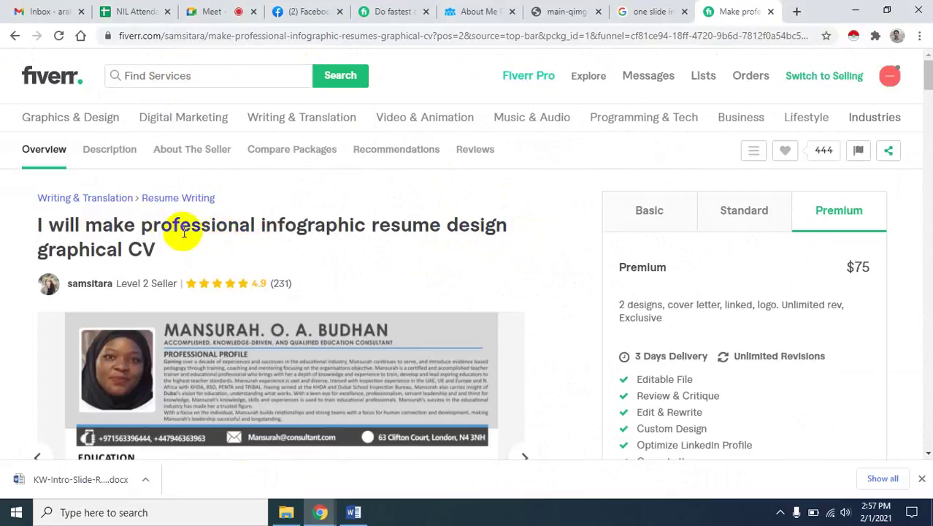
{"action": "left_click_drag", "start_coordinate": [197, 223], "coordinate": [427, 229]}
{"action": "left_click", "coordinate": [423, 229]}
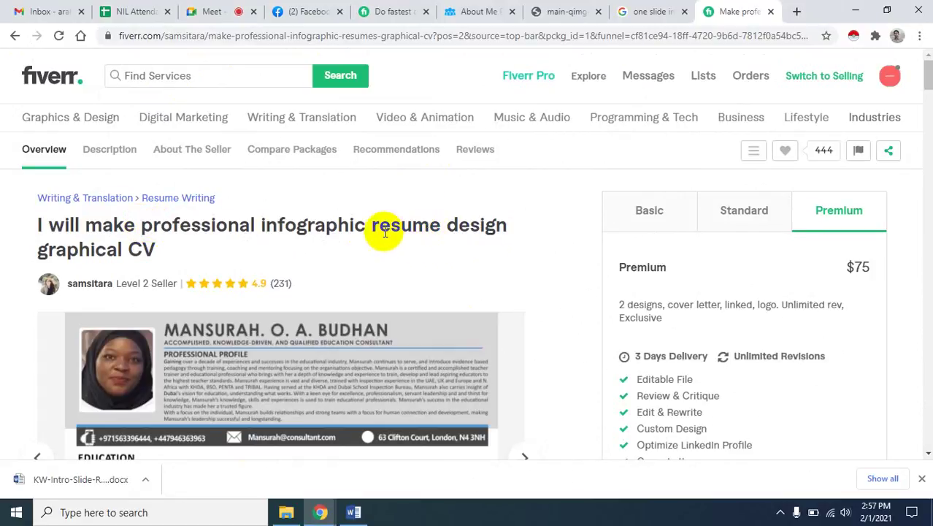
{"action": "left_click_drag", "start_coordinate": [368, 224], "coordinate": [442, 225]}
{"action": "key", "text": "ctrl+c"}
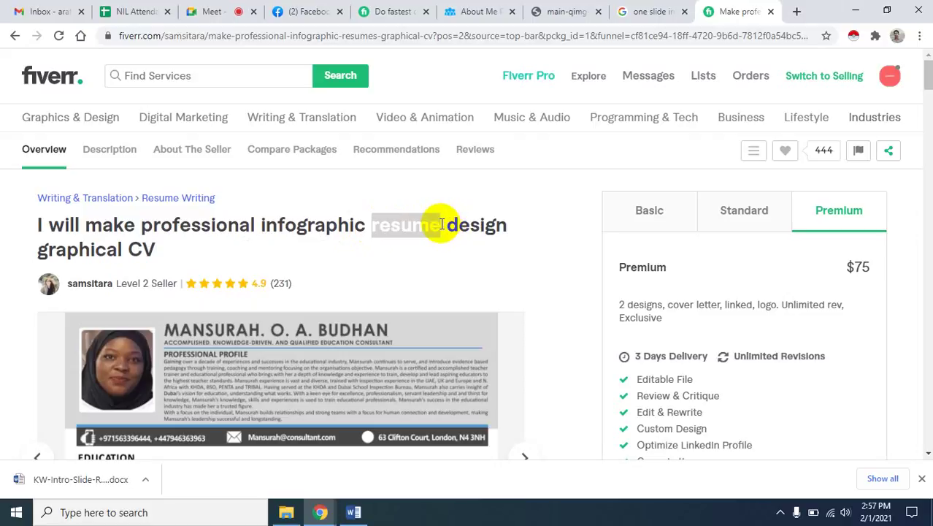
{"action": "left_click", "coordinate": [178, 73]}
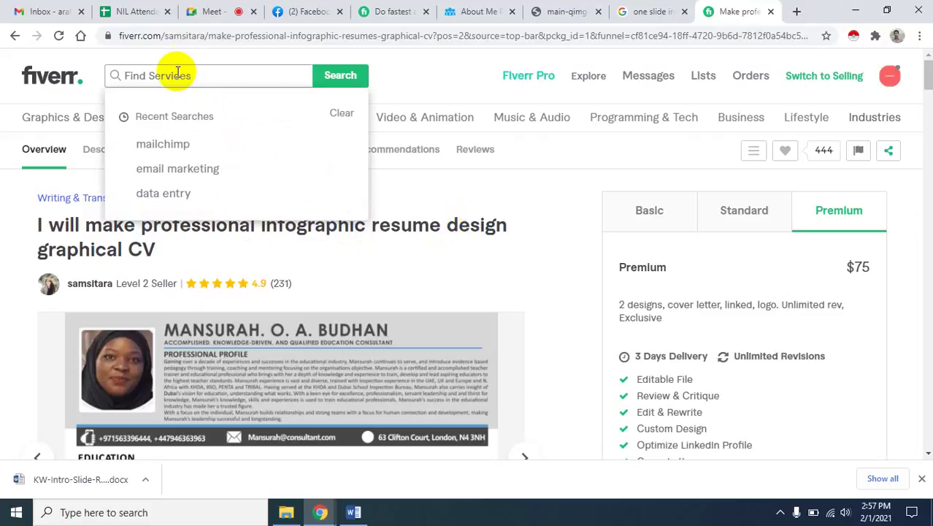
{"action": "key", "text": "ctrl+v"}
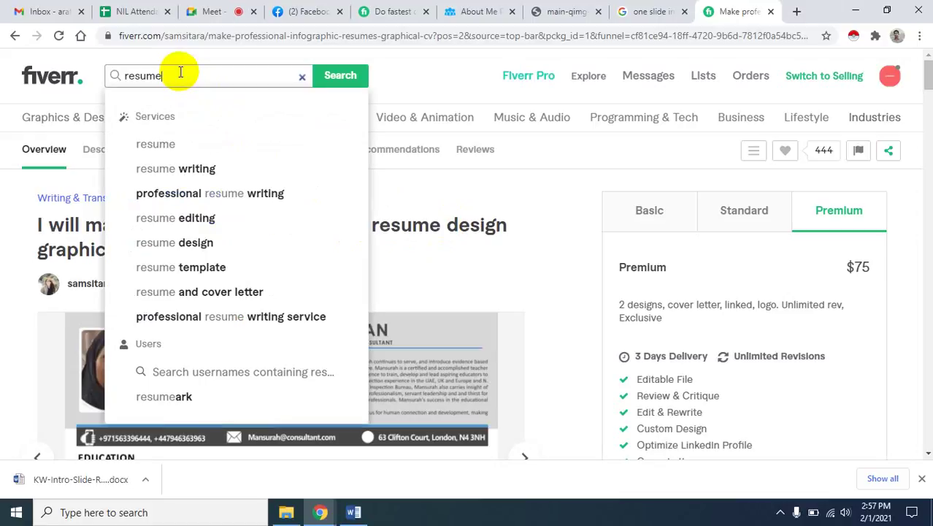
{"action": "key", "text": "Return"}
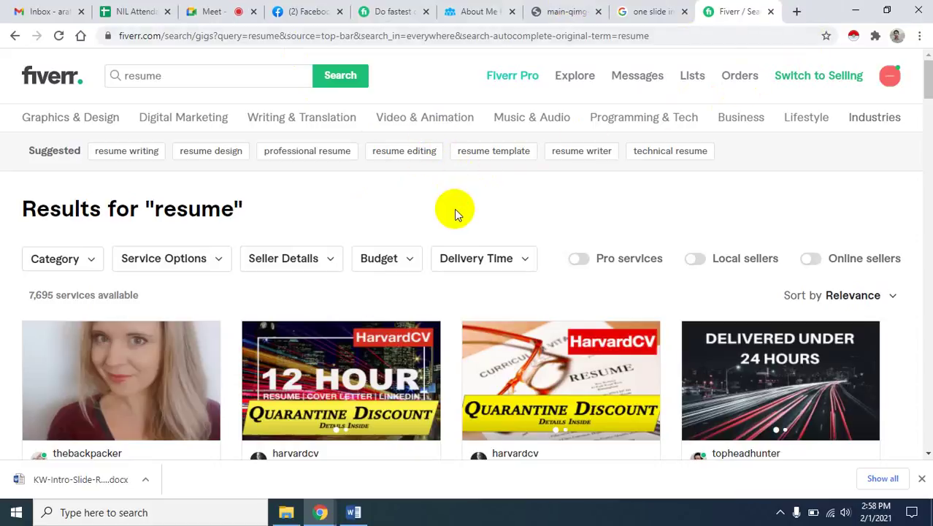
Switch to the Google Meet call and admit the participant waiting to join the class
{"action": "left_click", "coordinate": [213, 8]}
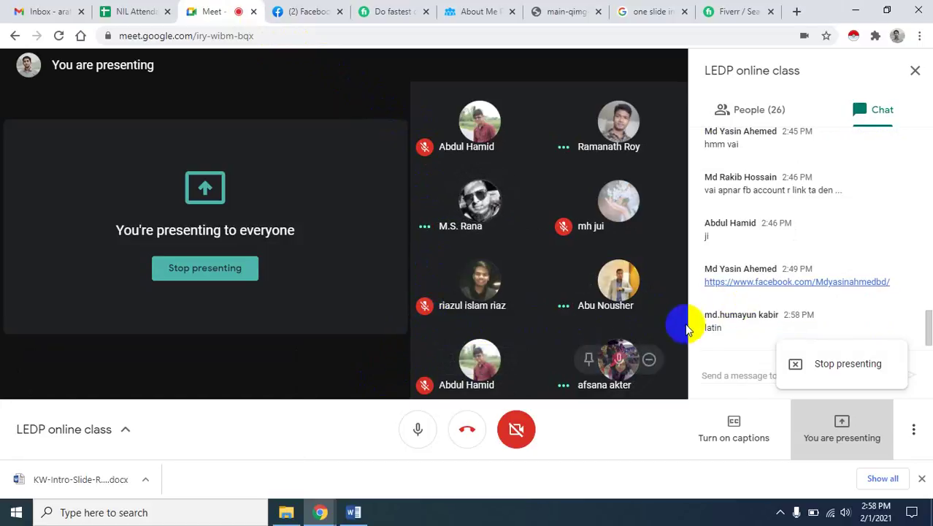
{"action": "left_click", "coordinate": [780, 512]}
{"action": "left_click", "coordinate": [741, 514]}
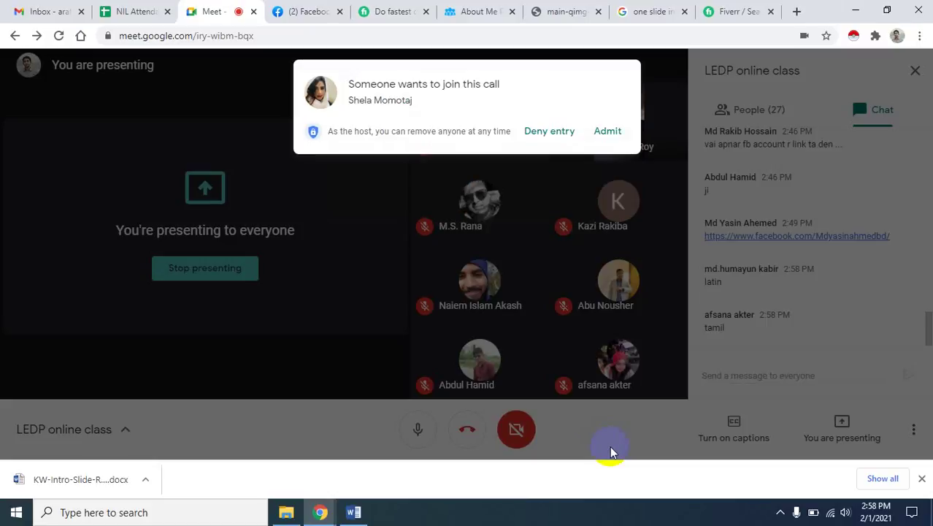
{"action": "left_click", "coordinate": [609, 131]}
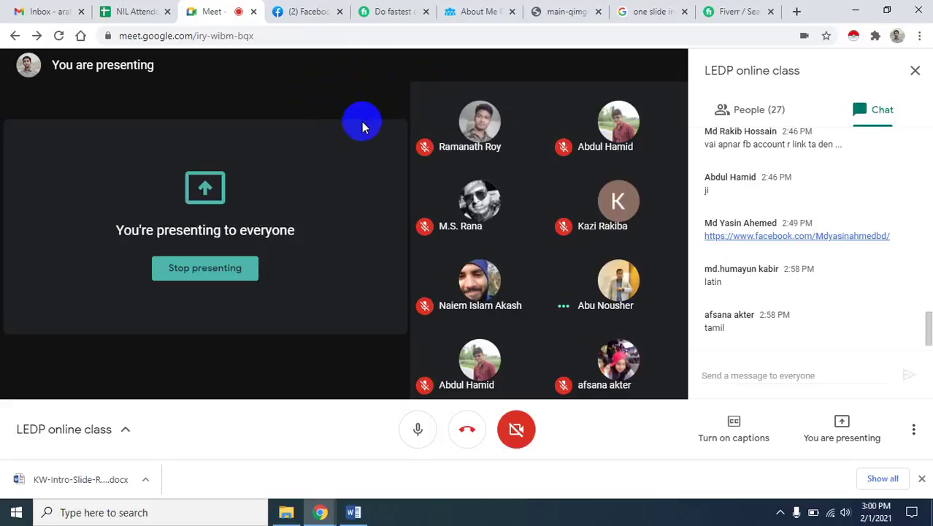
{"action": "mouse_move", "coordinate": [502, 173]}
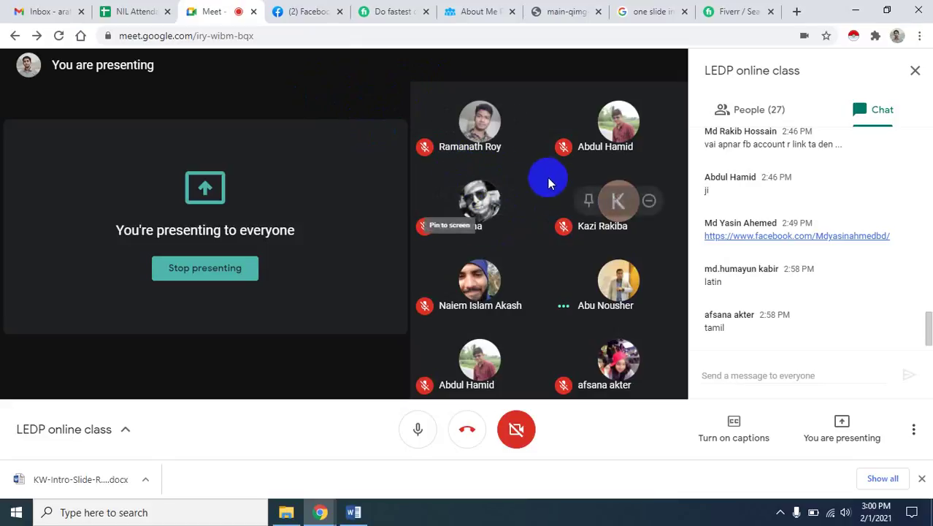
{"action": "mouse_move", "coordinate": [519, 205]}
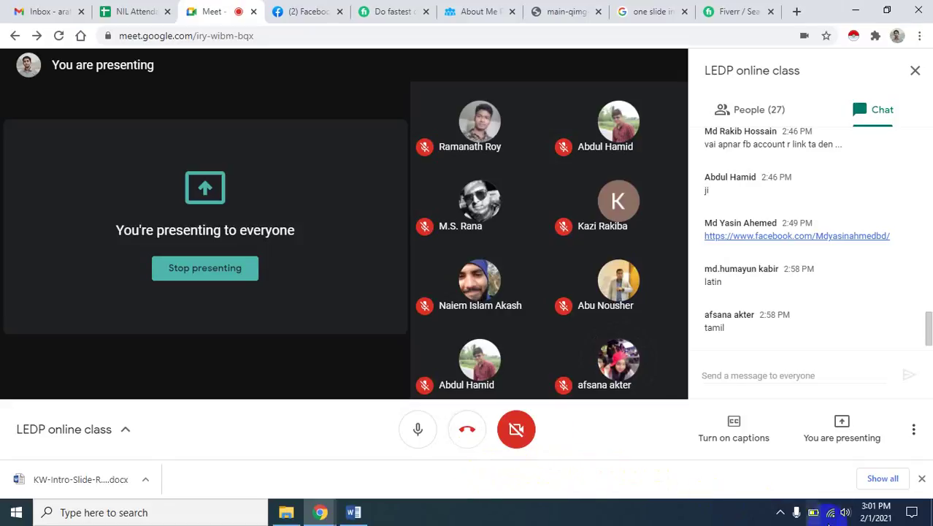
{"action": "left_click", "coordinate": [780, 512]}
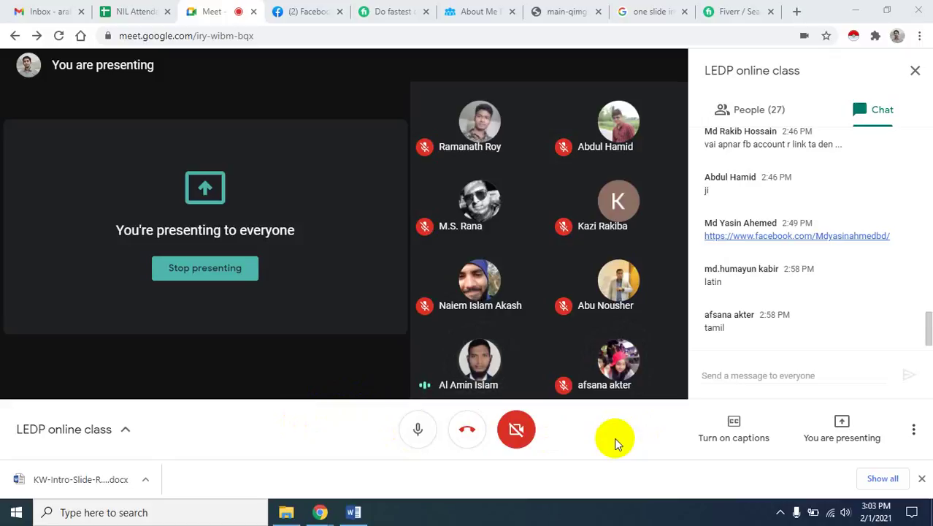
Look at the Fiverr results for "resume" and return to the Google Meet call
{"action": "left_click", "coordinate": [727, 13]}
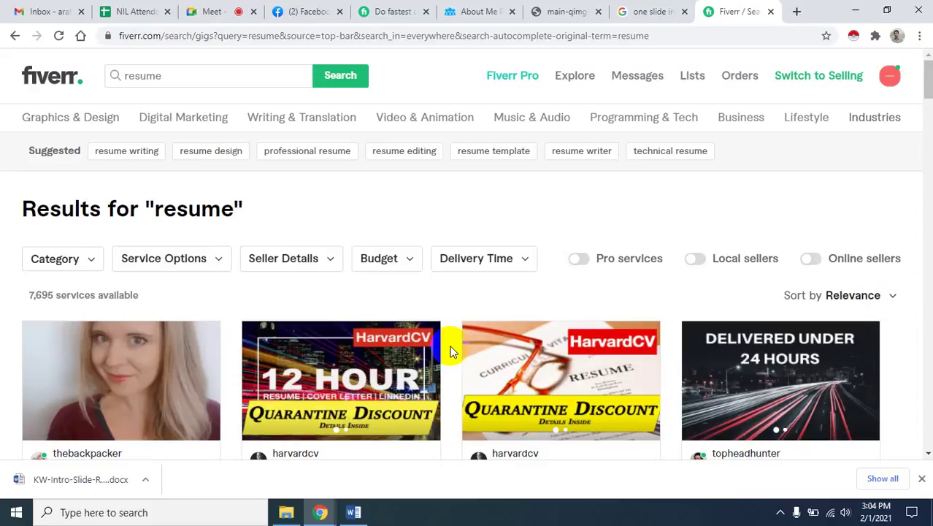
{"action": "left_click", "coordinate": [230, 11]}
{"action": "left_click", "coordinate": [780, 511]}
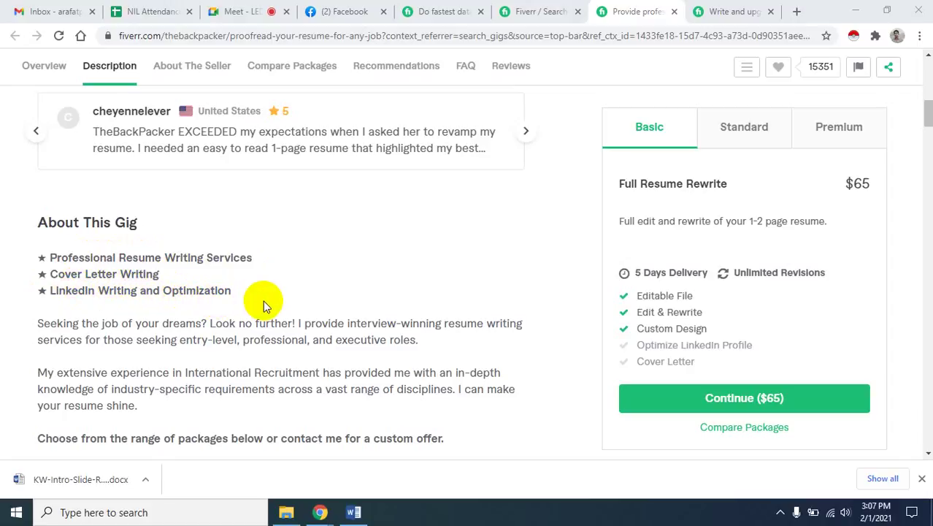
Read the resume-writing gig's About This Gig description and package list, and view its Premium package details
{"action": "scroll", "coordinate": [264, 302], "scroll_direction": "down", "scroll_amount": 2}
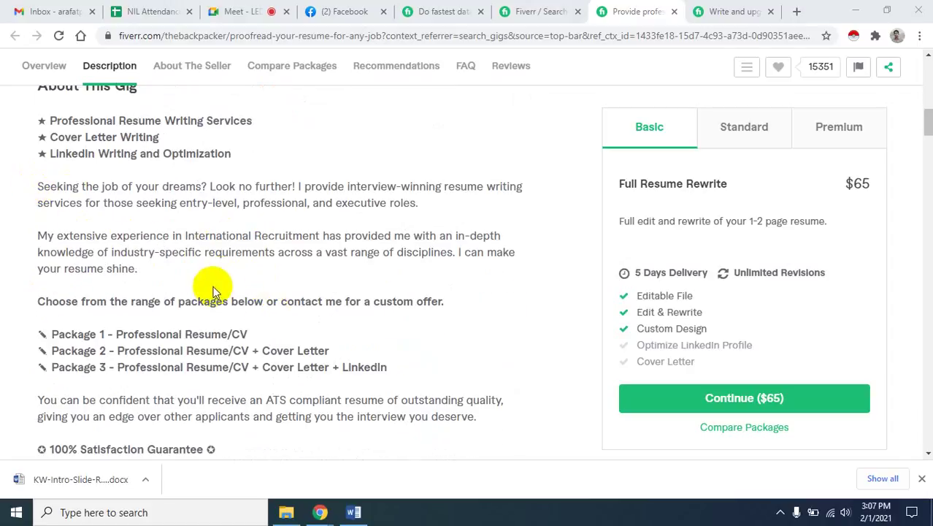
{"action": "scroll", "coordinate": [213, 285], "scroll_direction": "down", "scroll_amount": 1}
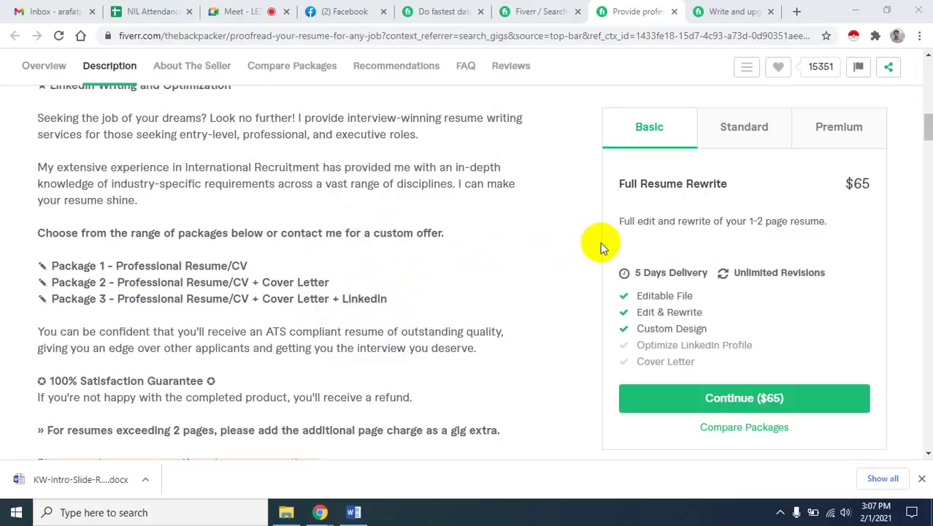
{"action": "left_click", "coordinate": [851, 129]}
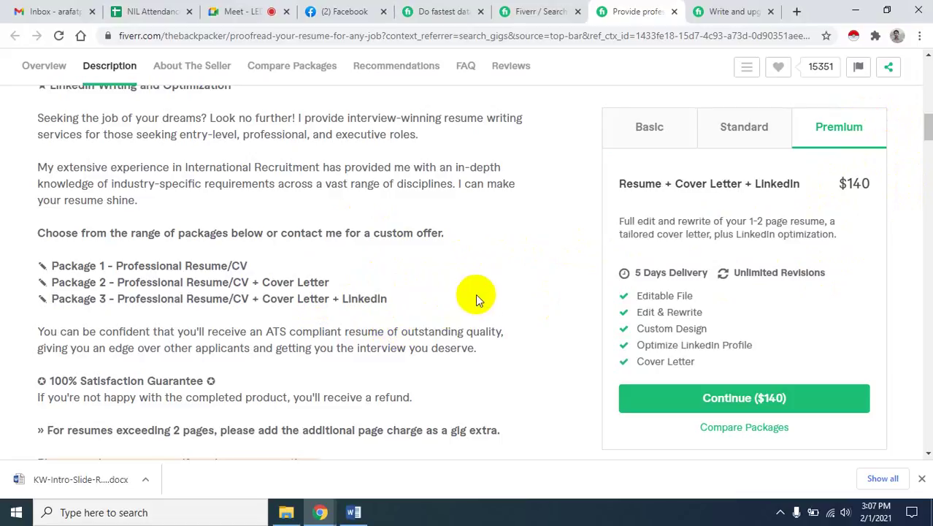
Review the professional resume writing gig's description, from the service list and packages to the satisfaction guarantee and additional-page note, and return to its overview
{"action": "scroll", "coordinate": [528, 301], "scroll_direction": "down", "scroll_amount": 2}
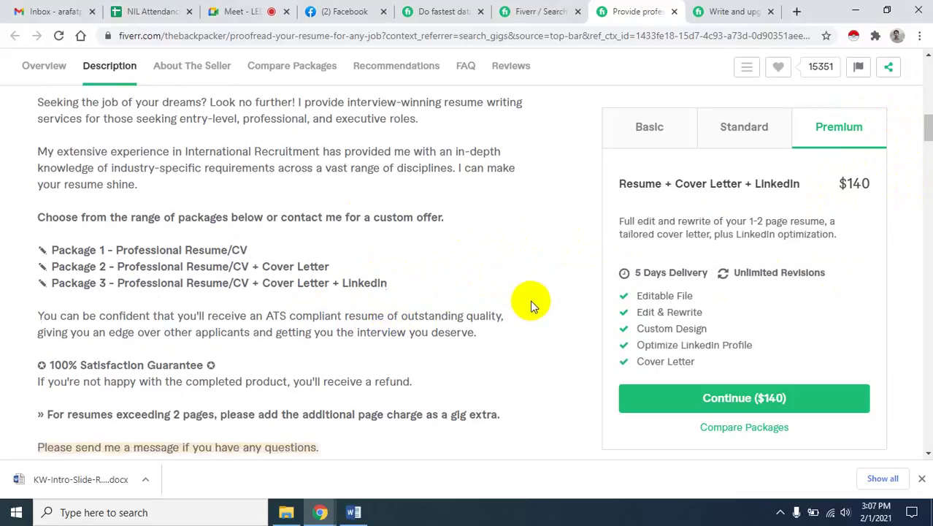
{"action": "scroll", "coordinate": [530, 295], "scroll_direction": "up", "scroll_amount": 4}
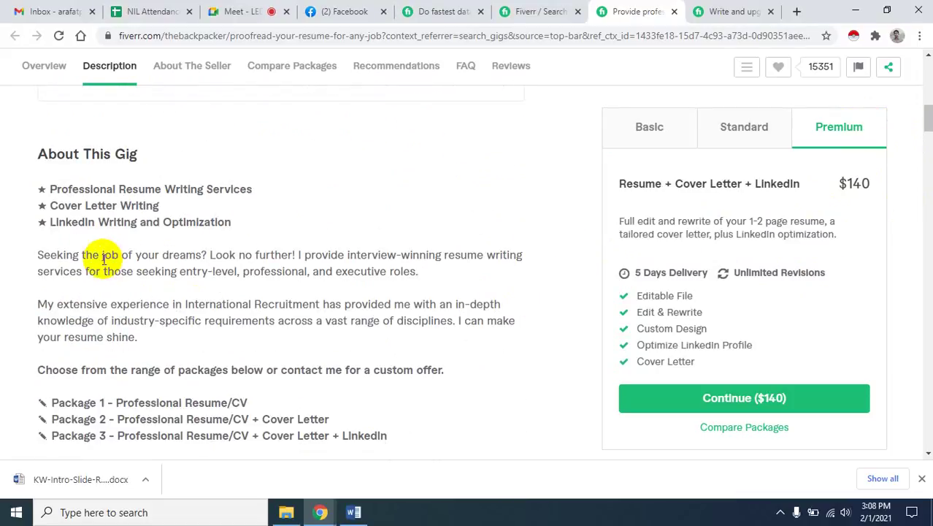
{"action": "scroll", "coordinate": [433, 303], "scroll_direction": "up", "scroll_amount": 2}
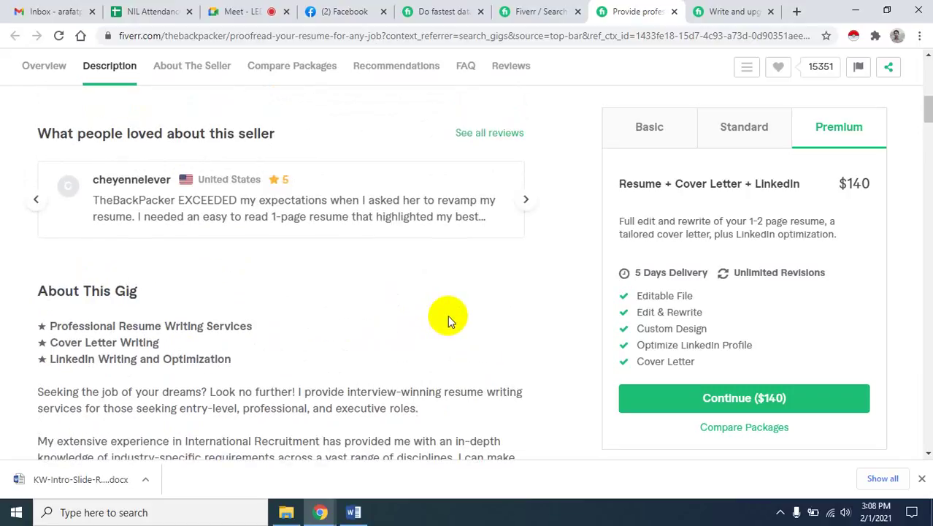
{"action": "scroll", "coordinate": [448, 315], "scroll_direction": "down", "scroll_amount": 3}
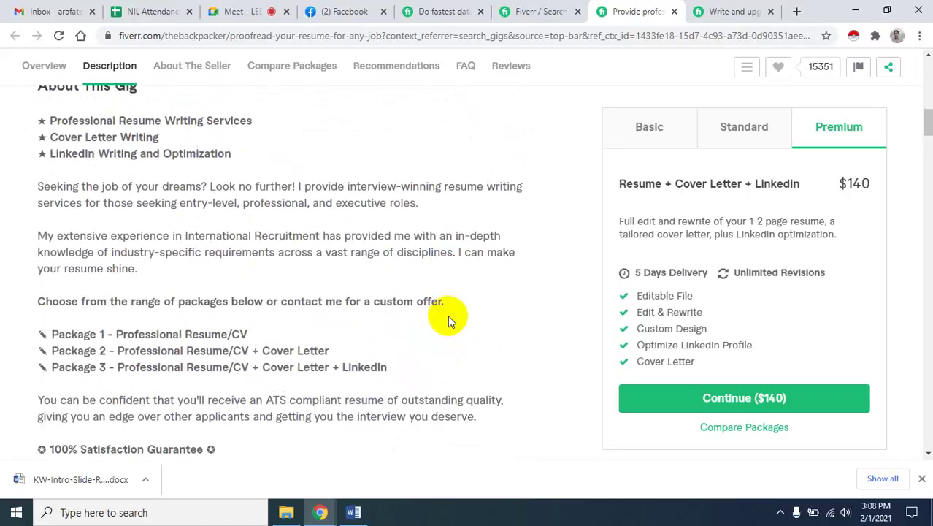
{"action": "scroll", "coordinate": [447, 314], "scroll_direction": "down", "scroll_amount": 2}
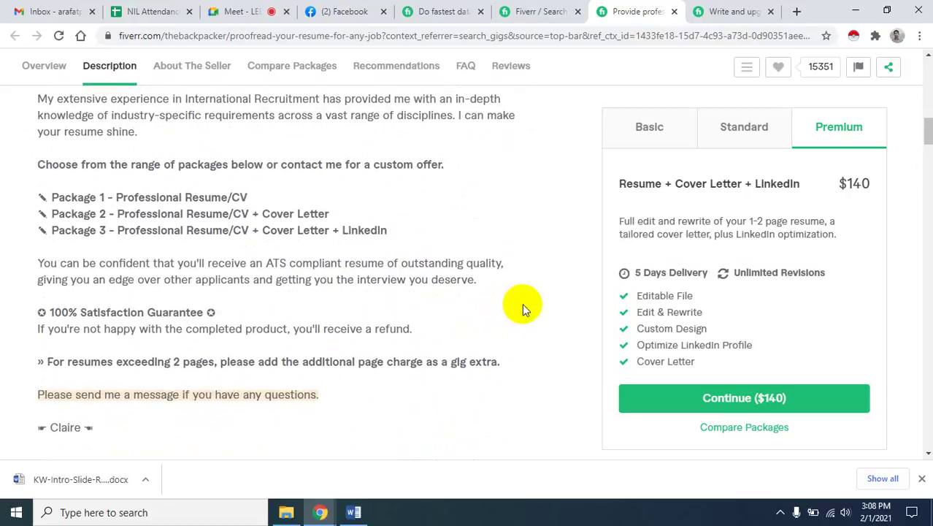
{"action": "scroll", "coordinate": [522, 307], "scroll_direction": "down", "scroll_amount": 2}
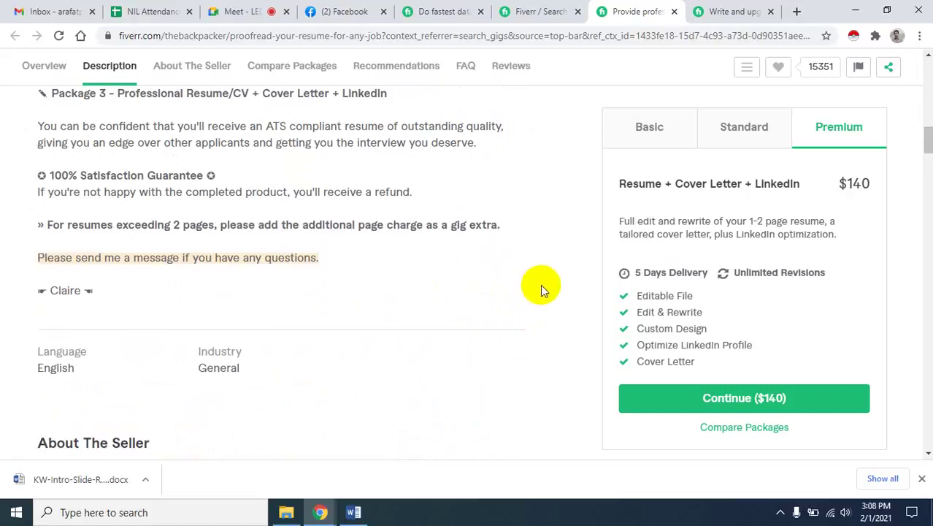
{"action": "scroll", "coordinate": [540, 284], "scroll_direction": "up", "scroll_amount": 3}
{"action": "scroll", "coordinate": [244, 298], "scroll_direction": "up", "scroll_amount": 1}
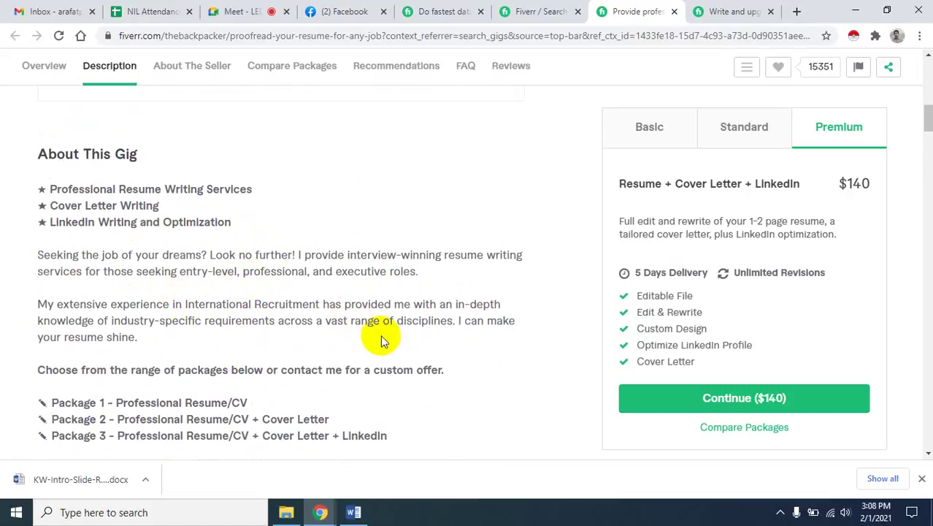
{"action": "scroll", "coordinate": [389, 339], "scroll_direction": "up", "scroll_amount": 8}
{"action": "scroll", "coordinate": [389, 336], "scroll_direction": "up", "scroll_amount": 1}
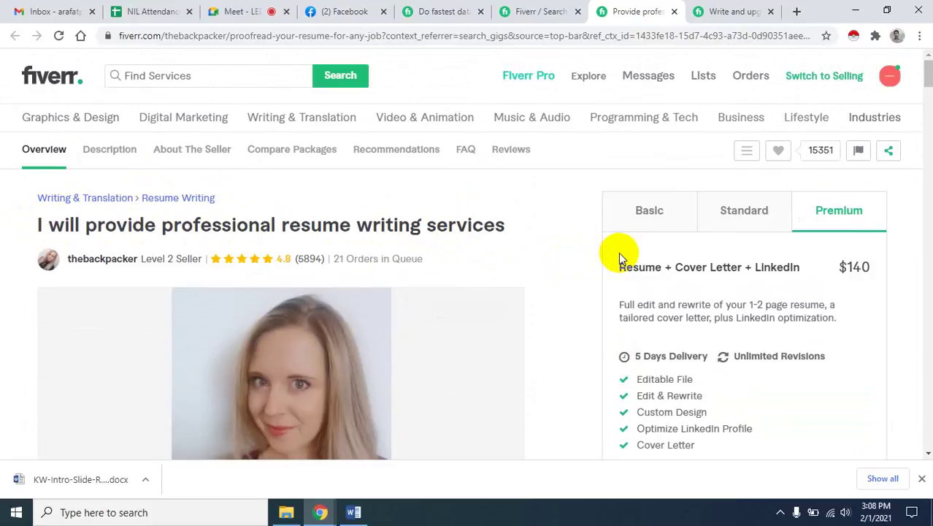
View the "I will write and upgrade your resume, cv, cover letter, linkedin" gig and skim its gallery, review and About This Gig description
{"action": "left_click", "coordinate": [737, 11]}
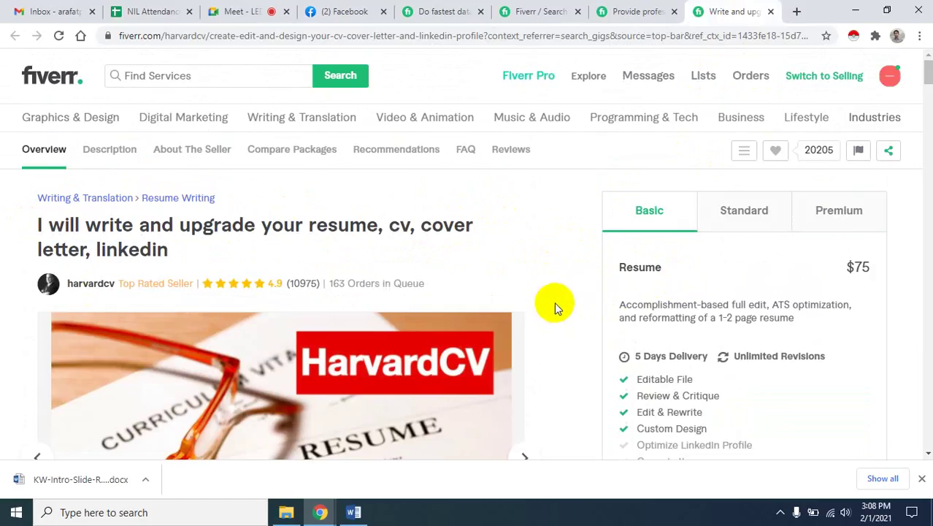
{"action": "scroll", "coordinate": [554, 302], "scroll_direction": "down", "scroll_amount": 1}
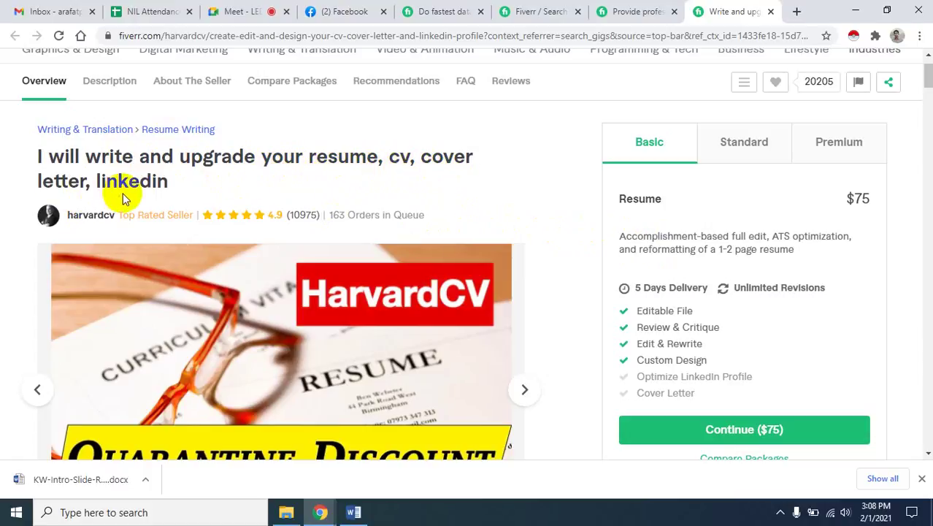
{"action": "scroll", "coordinate": [559, 275], "scroll_direction": "down", "scroll_amount": 3}
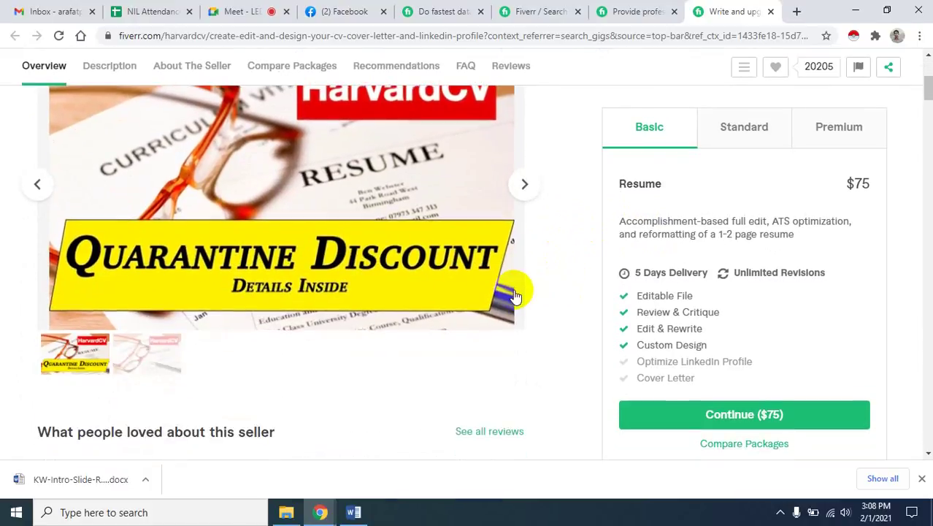
{"action": "scroll", "coordinate": [516, 295], "scroll_direction": "down", "scroll_amount": 2}
{"action": "scroll", "coordinate": [569, 285], "scroll_direction": "down", "scroll_amount": 5}
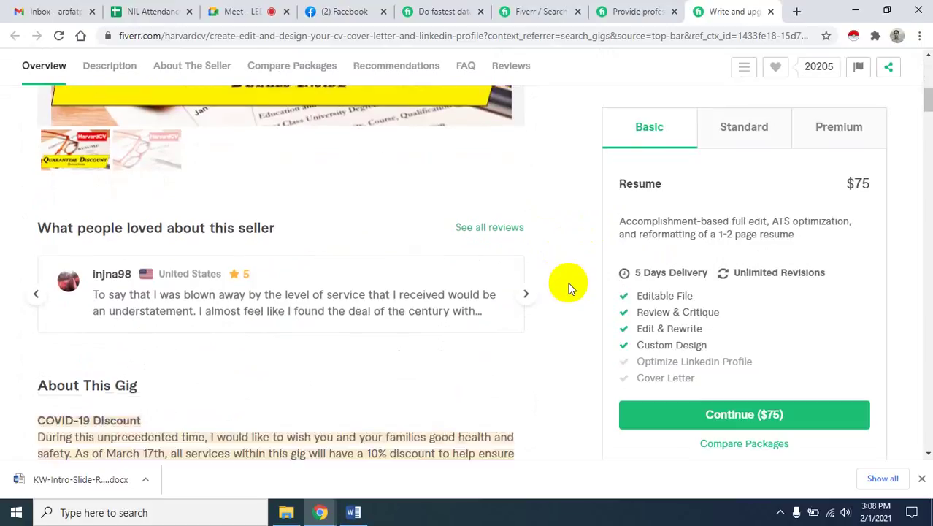
{"action": "scroll", "coordinate": [576, 276], "scroll_direction": "down", "scroll_amount": 2}
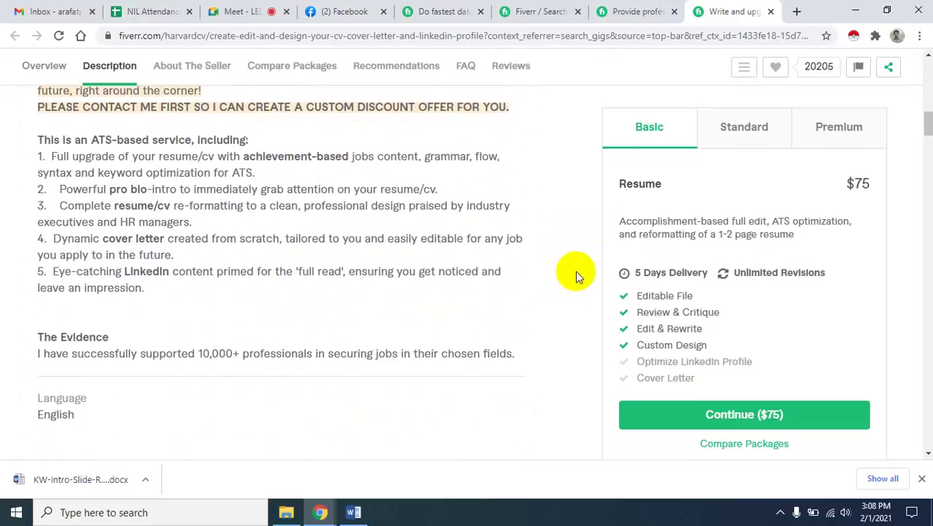
{"action": "scroll", "coordinate": [576, 270], "scroll_direction": "up", "scroll_amount": 4}
{"action": "scroll", "coordinate": [576, 268], "scroll_direction": "down", "scroll_amount": 1}
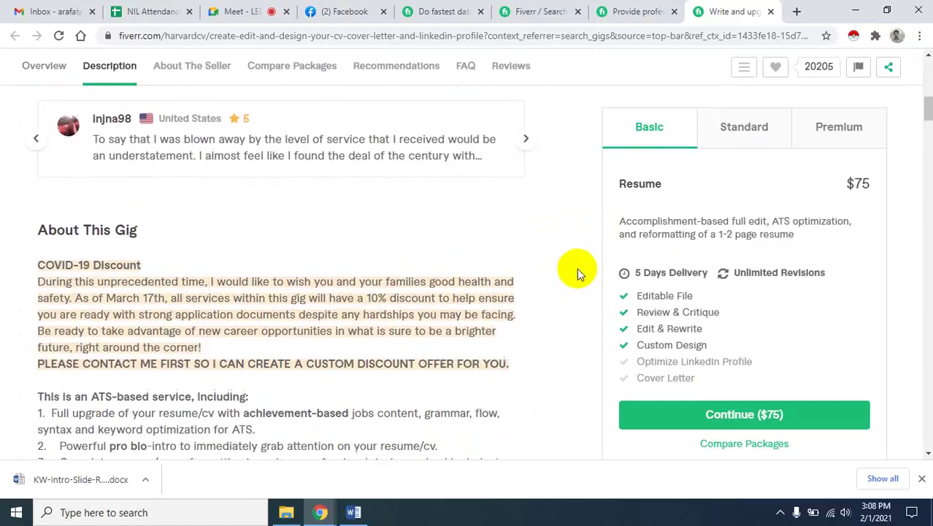
{"action": "scroll", "coordinate": [577, 268], "scroll_direction": "up", "scroll_amount": 6}
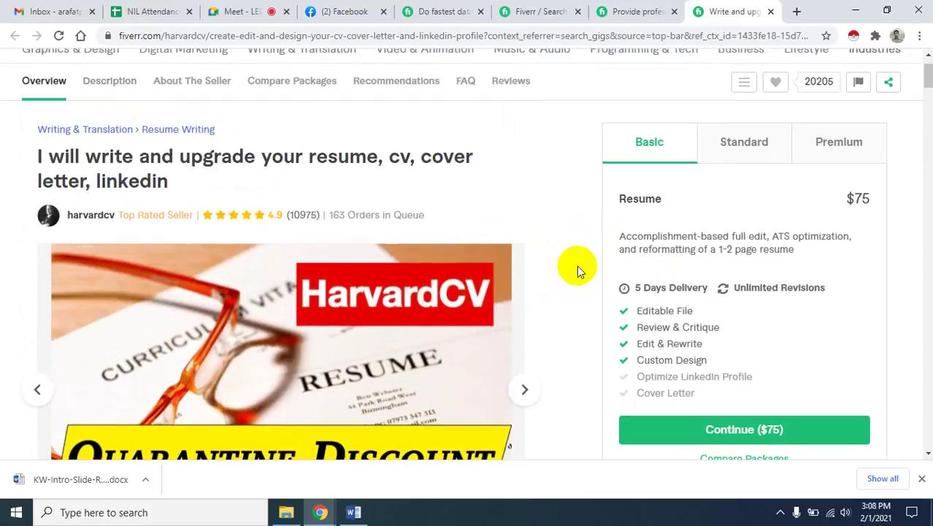
Examine the resume upgrade gig's title, gallery, Basic package and About The Seller section, and return to its overview
{"action": "scroll", "coordinate": [577, 265], "scroll_direction": "down", "scroll_amount": 5}
{"action": "scroll", "coordinate": [577, 261], "scroll_direction": "up", "scroll_amount": 4}
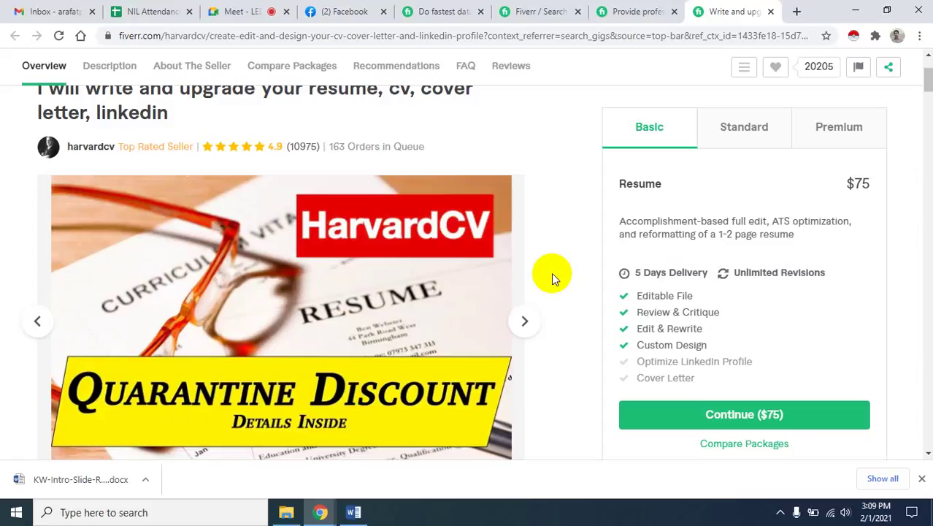
{"action": "scroll", "coordinate": [551, 272], "scroll_direction": "down", "scroll_amount": 4}
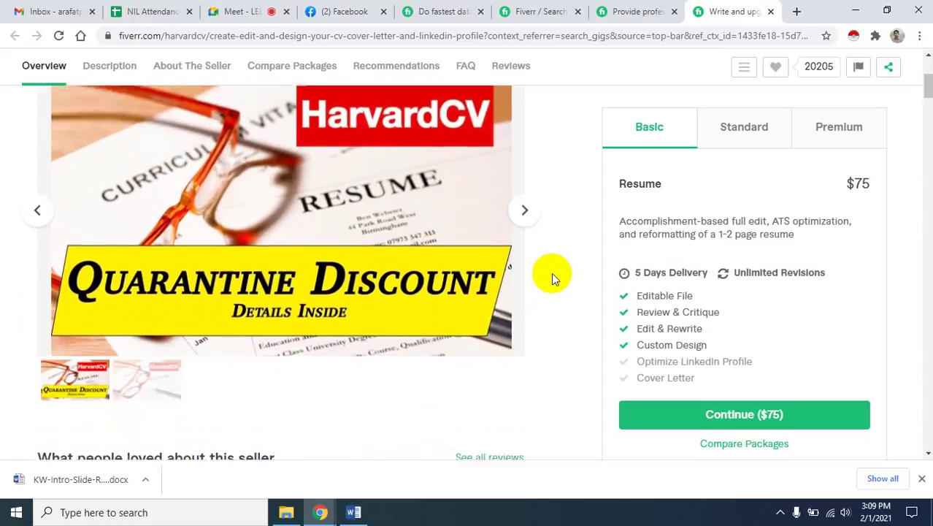
{"action": "scroll", "coordinate": [551, 273], "scroll_direction": "up", "scroll_amount": 5}
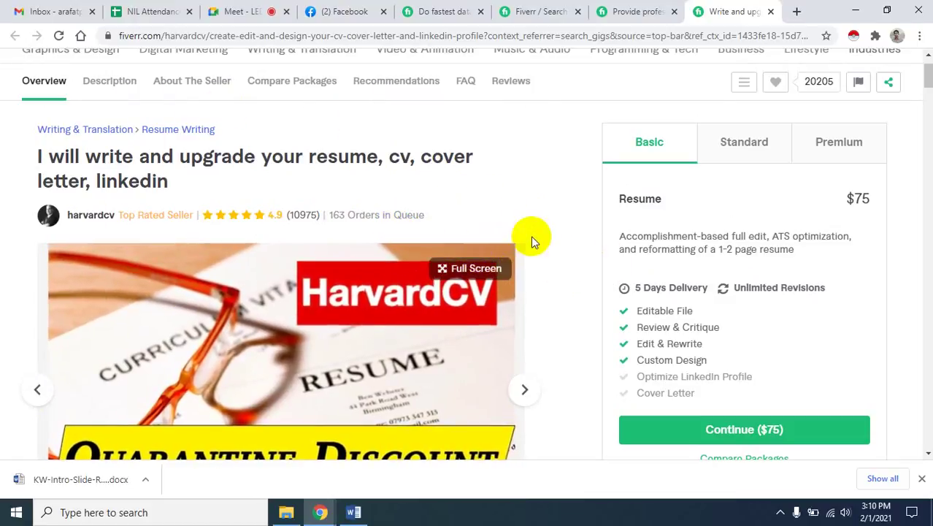
{"action": "scroll", "coordinate": [552, 229], "scroll_direction": "up", "scroll_amount": 1}
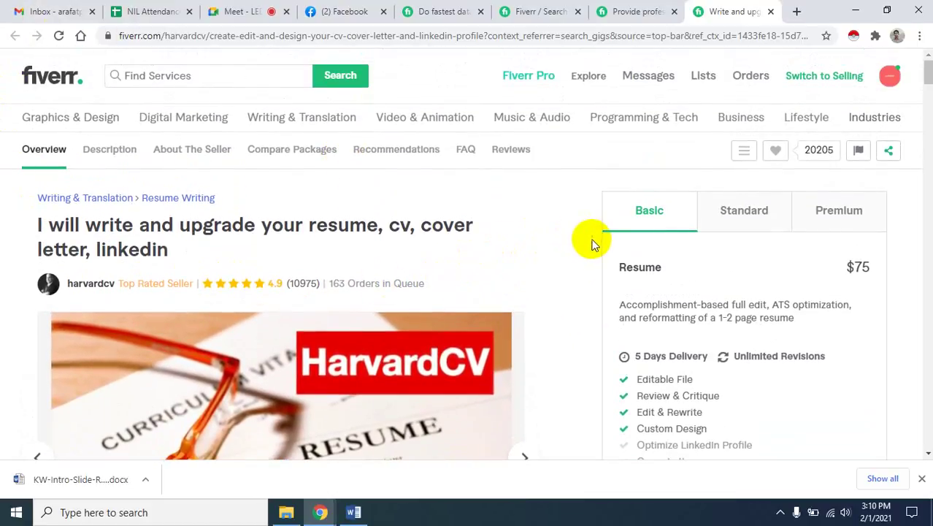
{"action": "scroll", "coordinate": [594, 241], "scroll_direction": "down", "scroll_amount": 2}
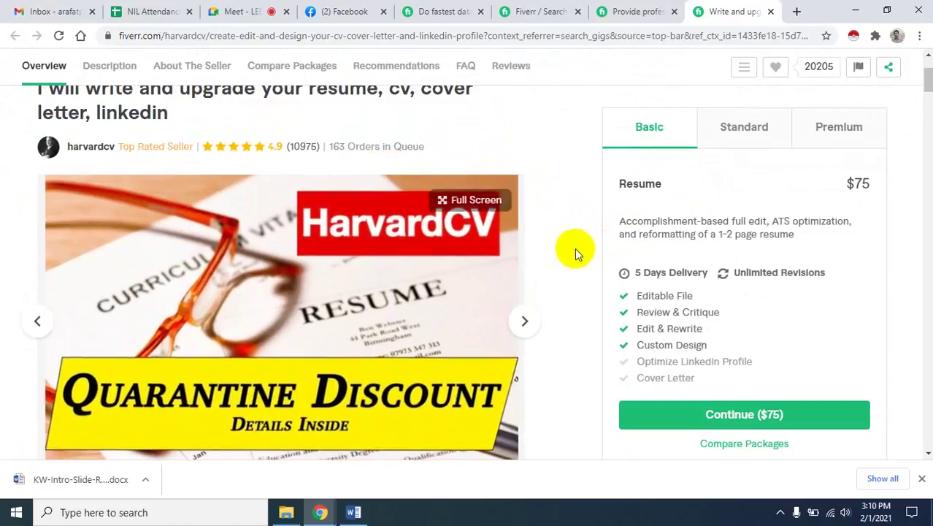
{"action": "scroll", "coordinate": [567, 220], "scroll_direction": "up", "scroll_amount": 1}
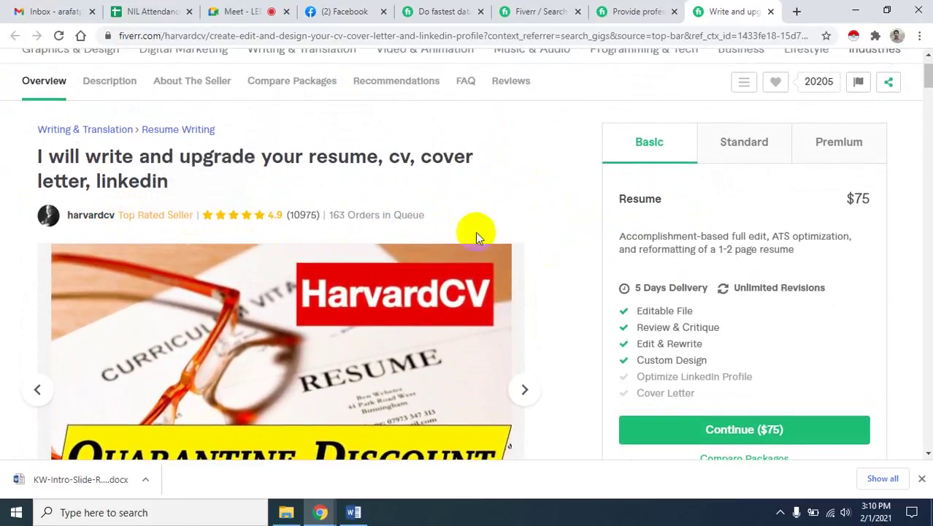
{"action": "scroll", "coordinate": [568, 242], "scroll_direction": "down", "scroll_amount": 15}
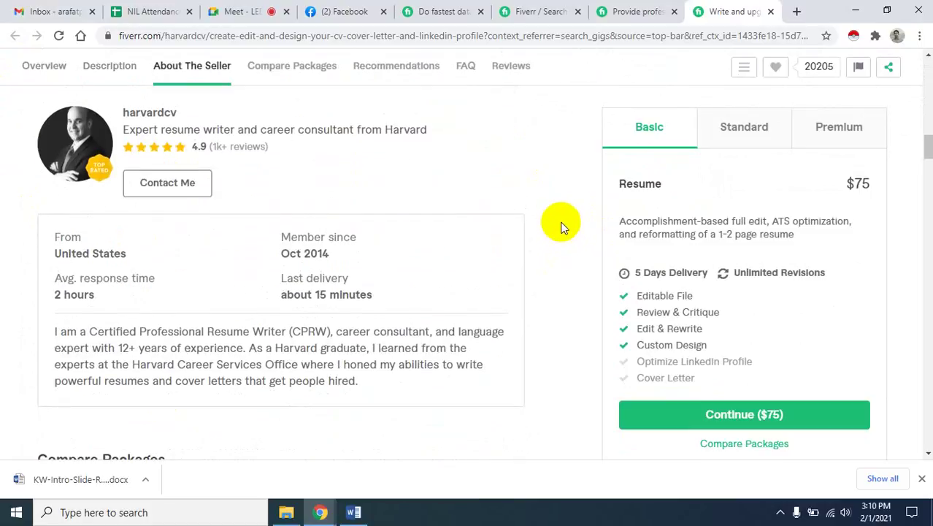
{"action": "scroll", "coordinate": [562, 227], "scroll_direction": "up", "scroll_amount": 16}
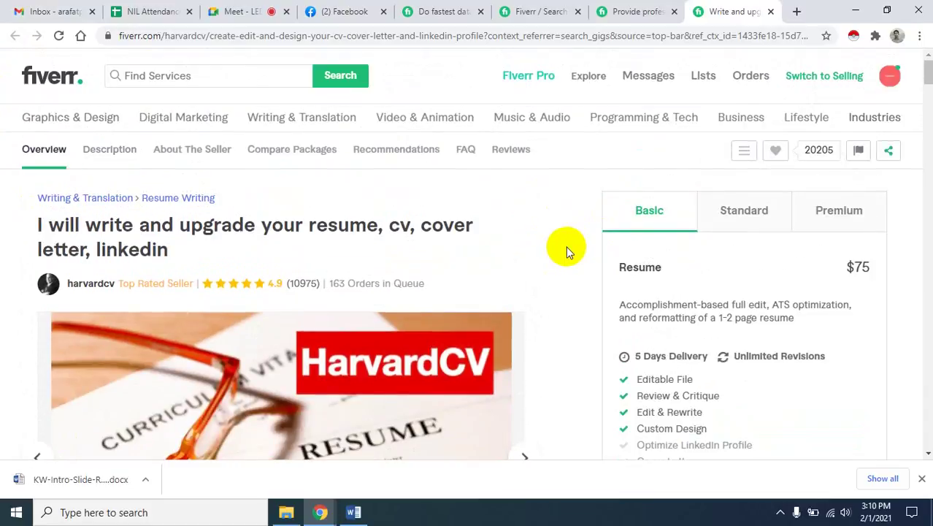
Close both open resume gig pages and return to the Fiverr results for "resume"
{"action": "left_click", "coordinate": [610, 12]}
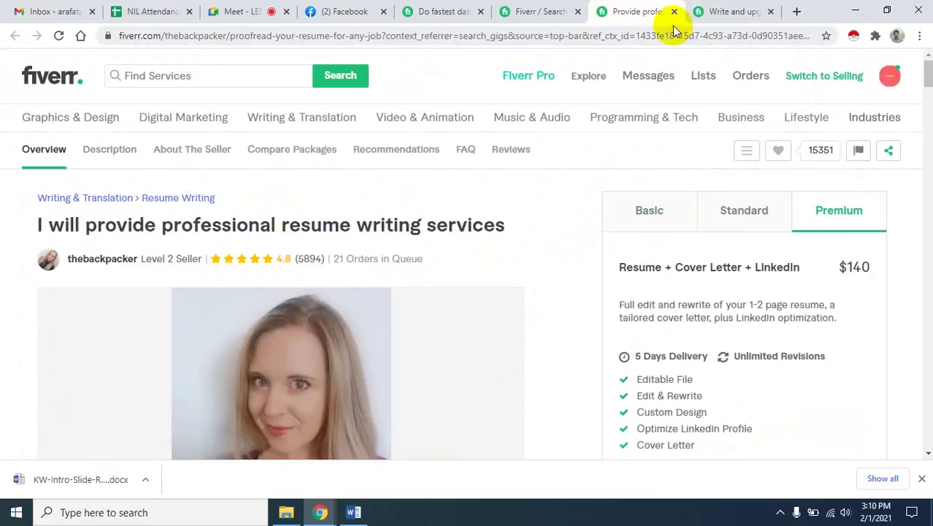
{"action": "left_click", "coordinate": [675, 11]}
{"action": "left_click", "coordinate": [675, 12]}
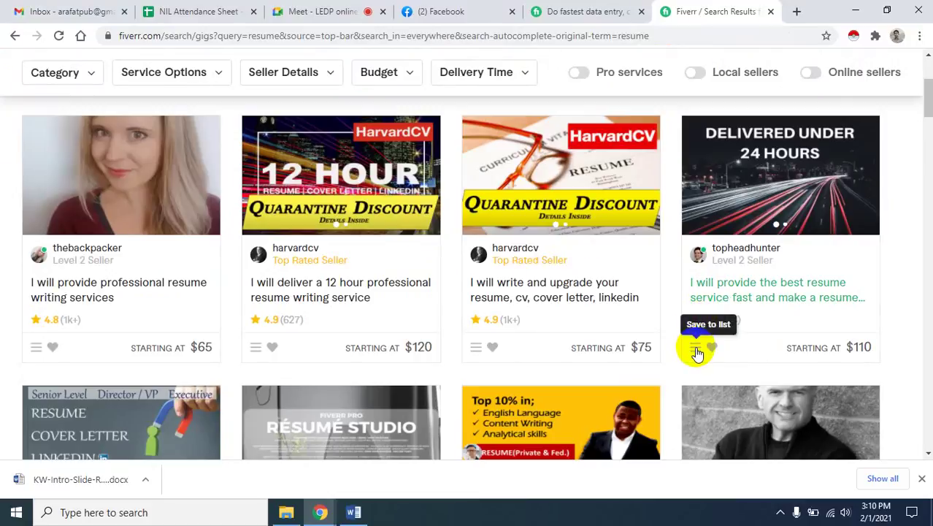
Switch to the Google Meet call, mute the microphone and turn it back on
{"action": "left_click", "coordinate": [294, 11]}
{"action": "left_click", "coordinate": [418, 432]}
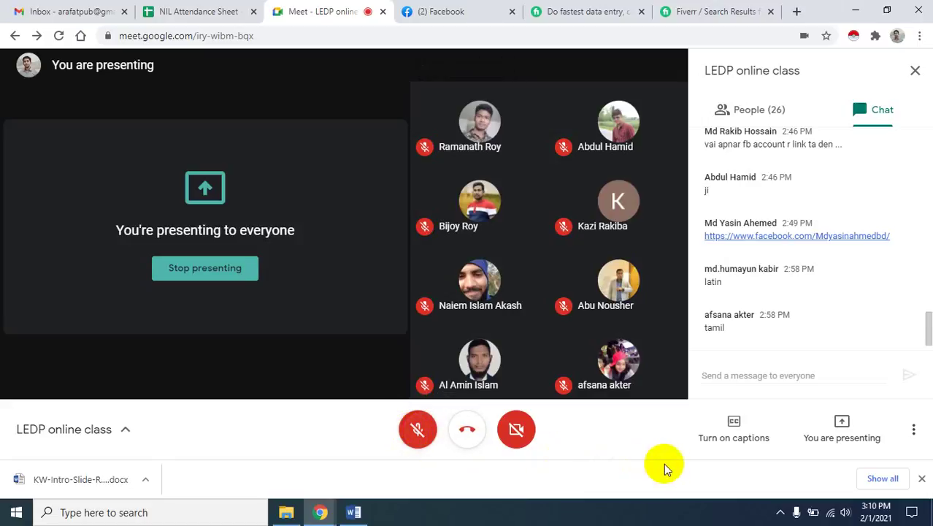
{"action": "left_click", "coordinate": [781, 513]}
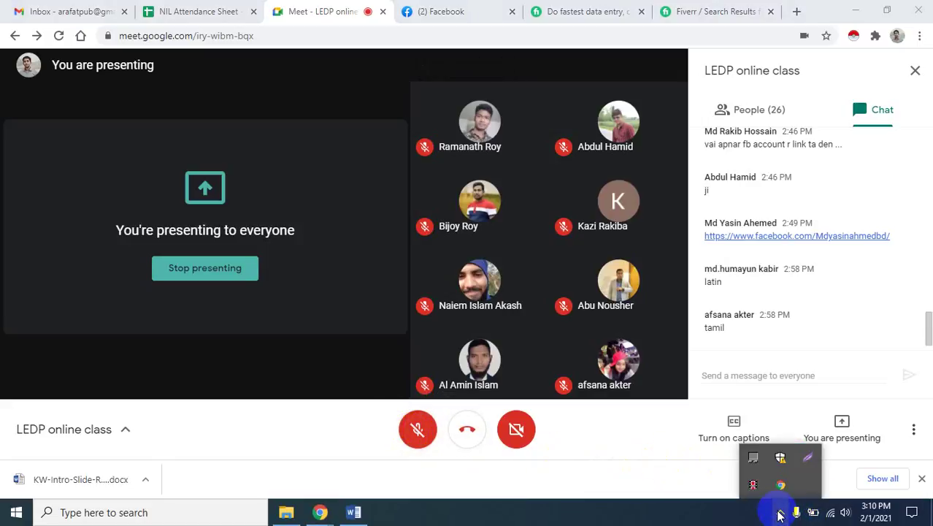
{"action": "left_click", "coordinate": [422, 431]}
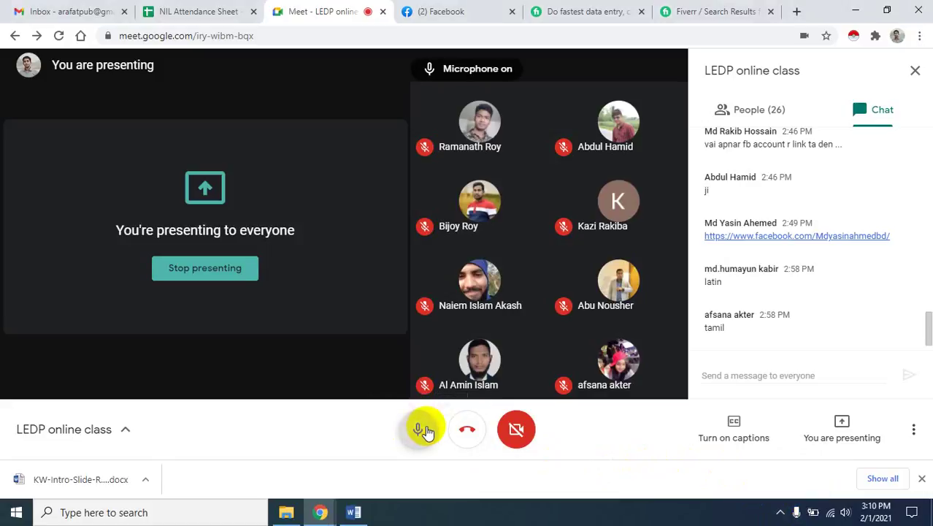
Return to the Fiverr results for "resume" and compare the listed gigs' titles, seller levels, ratings and starting prices
{"action": "left_click", "coordinate": [661, 10]}
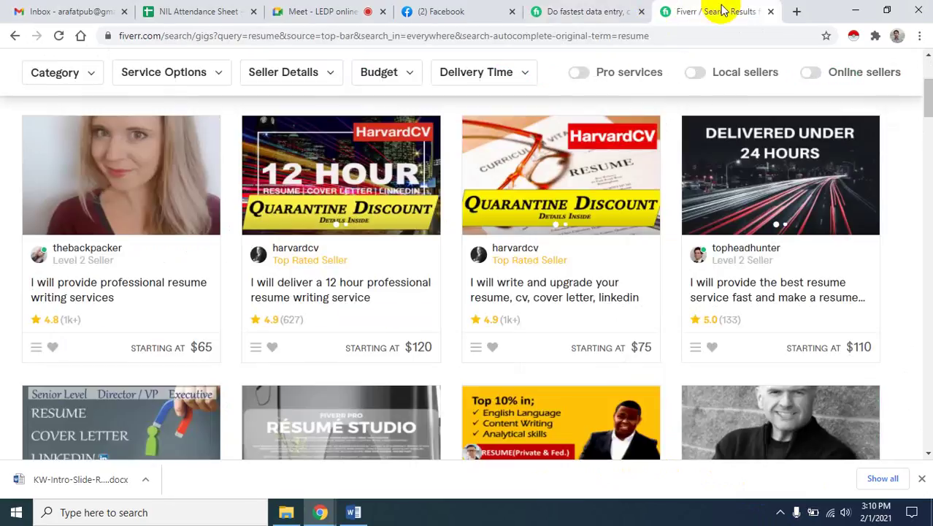
{"action": "scroll", "coordinate": [437, 316], "scroll_direction": "up", "scroll_amount": 3}
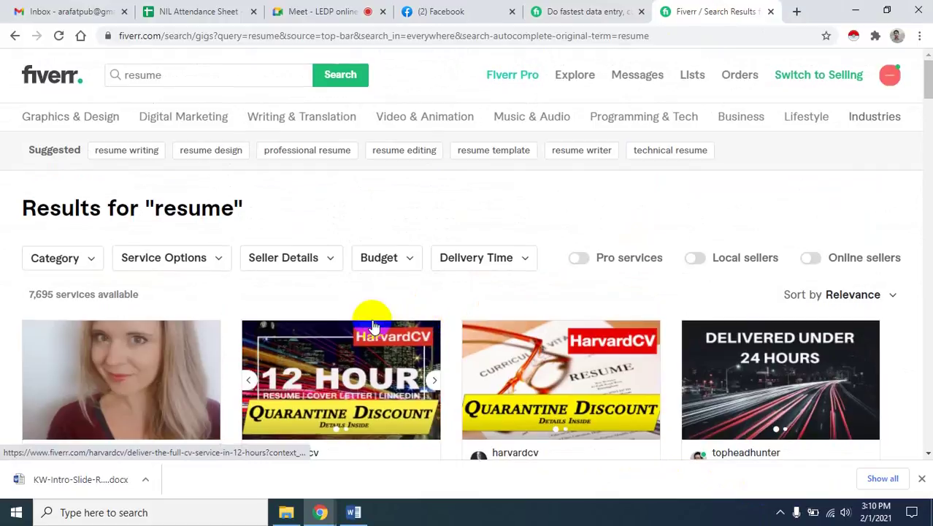
{"action": "scroll", "coordinate": [365, 314], "scroll_direction": "down", "scroll_amount": 4}
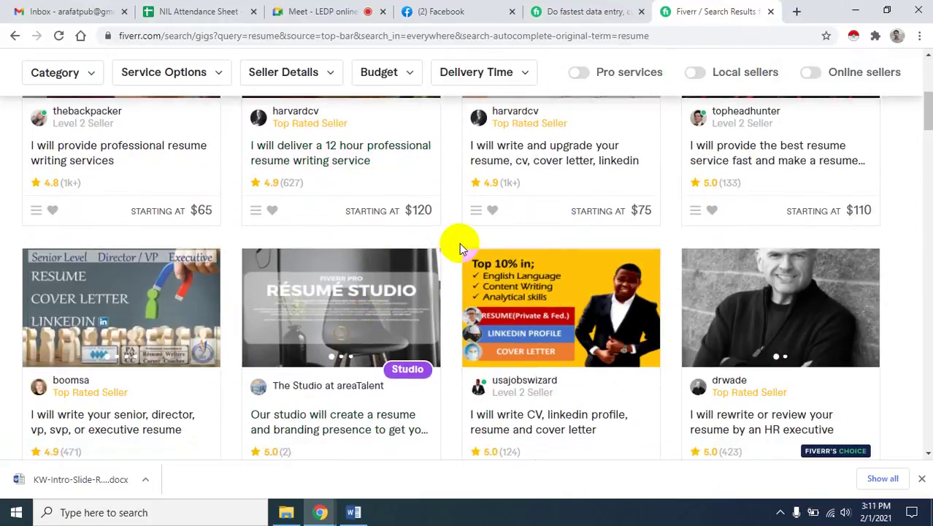
{"action": "scroll", "coordinate": [459, 242], "scroll_direction": "down", "scroll_amount": 2}
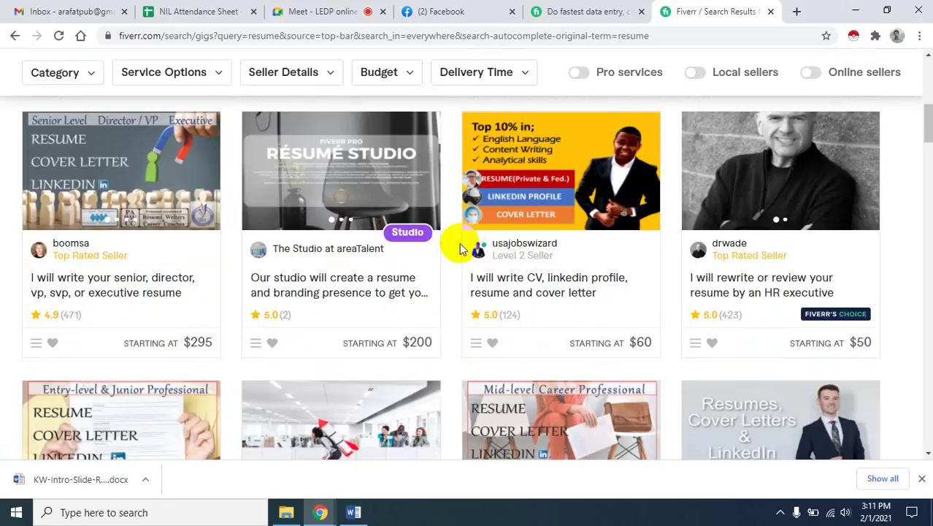
{"action": "scroll", "coordinate": [459, 243], "scroll_direction": "up", "scroll_amount": 5}
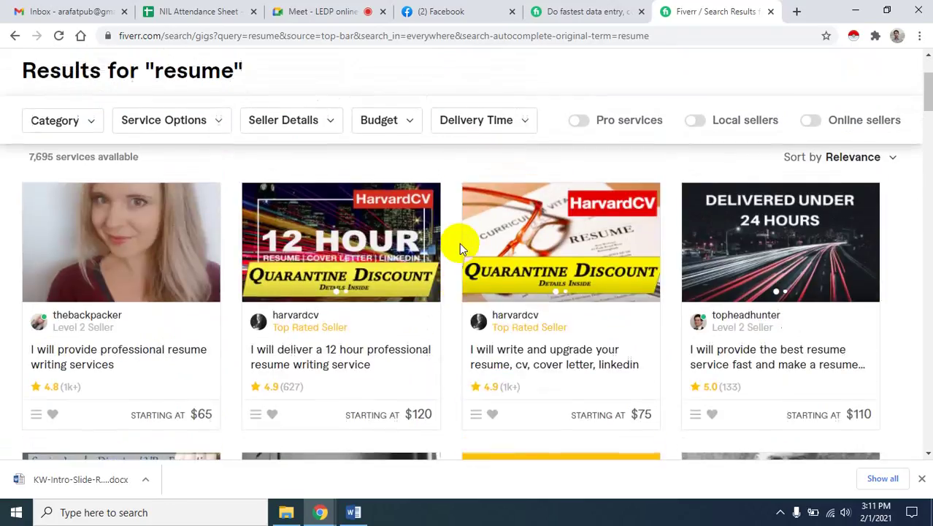
{"action": "scroll", "coordinate": [459, 242], "scroll_direction": "down", "scroll_amount": 3}
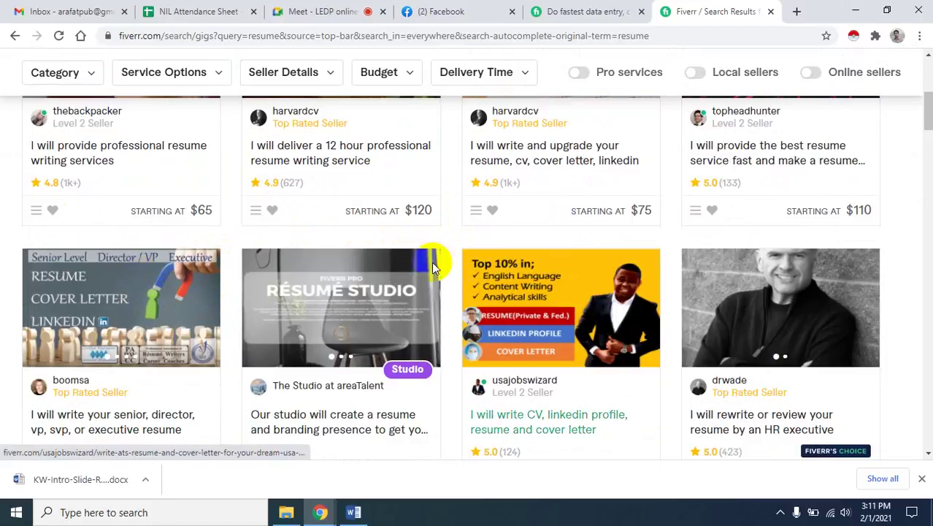
{"action": "scroll", "coordinate": [858, 174], "scroll_direction": "down", "scroll_amount": 3}
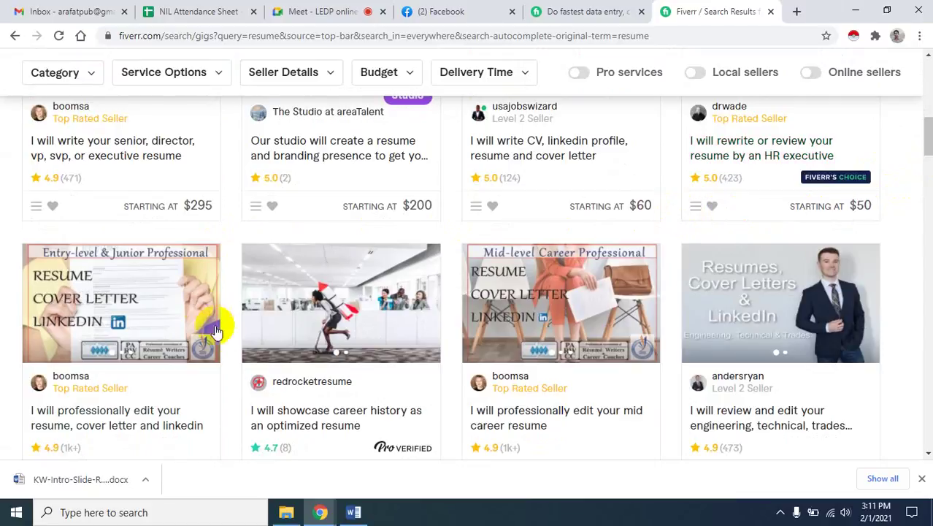
Look further down the "resume" results, comparing the gigs' thumbnails, Pro Verified and Rising Talent badges, review counts and starting prices
{"action": "scroll", "coordinate": [224, 350], "scroll_direction": "down", "scroll_amount": 2}
{"action": "scroll", "coordinate": [224, 351], "scroll_direction": "down", "scroll_amount": 1}
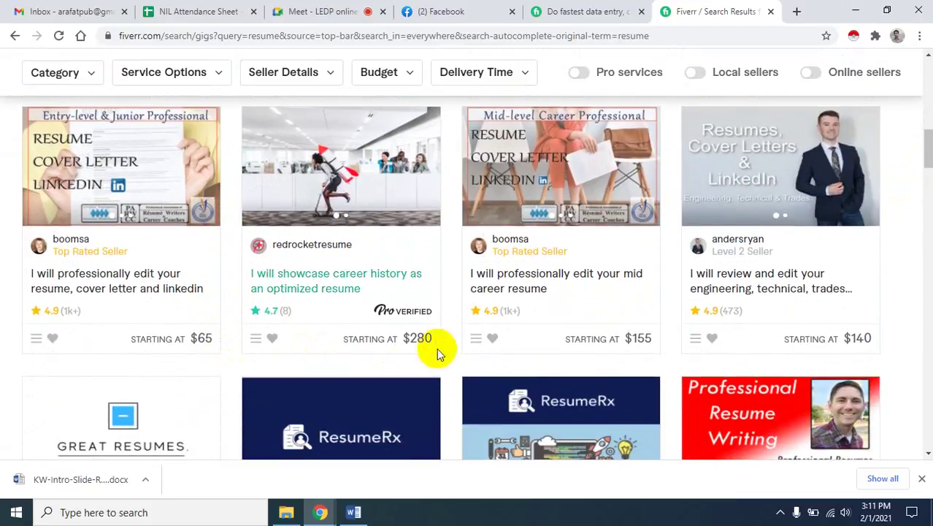
{"action": "scroll", "coordinate": [904, 335], "scroll_direction": "down", "scroll_amount": 2}
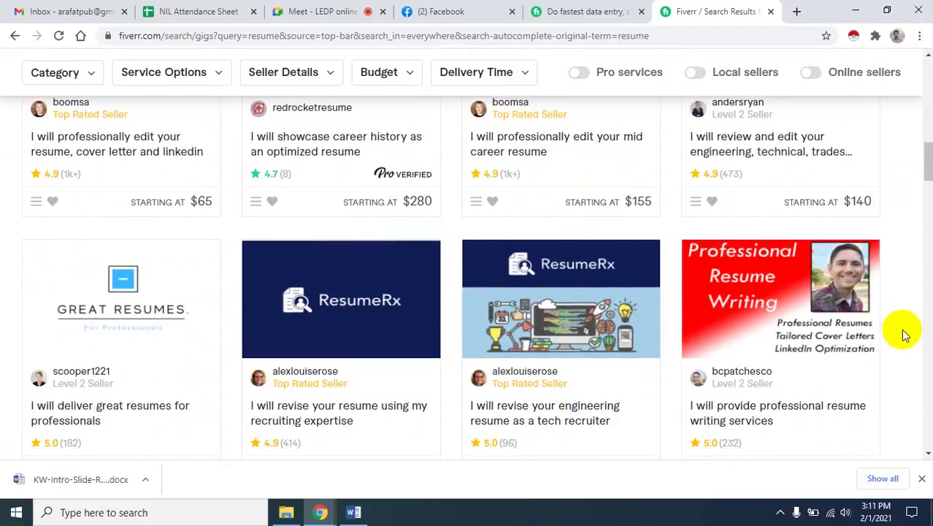
{"action": "scroll", "coordinate": [900, 329], "scroll_direction": "down", "scroll_amount": 2}
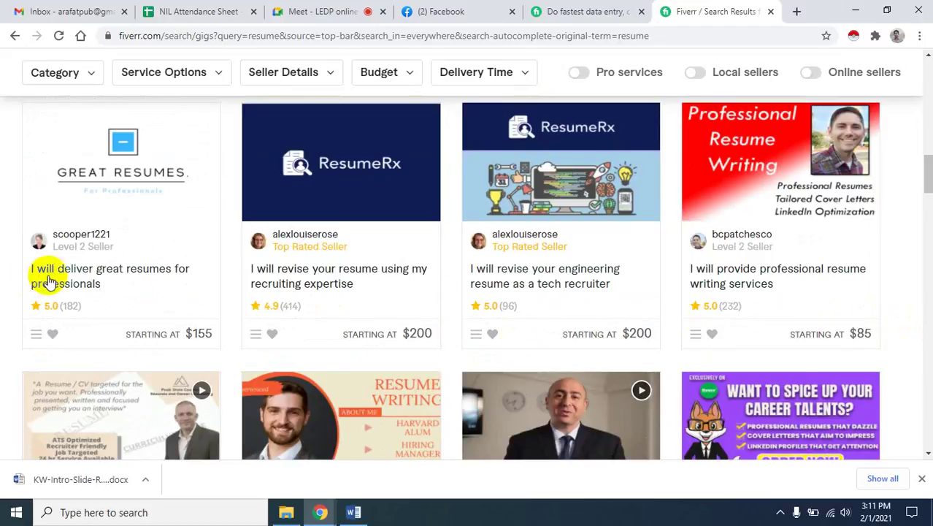
{"action": "scroll", "coordinate": [756, 334], "scroll_direction": "down", "scroll_amount": 2}
{"action": "scroll", "coordinate": [755, 336], "scroll_direction": "down", "scroll_amount": 2}
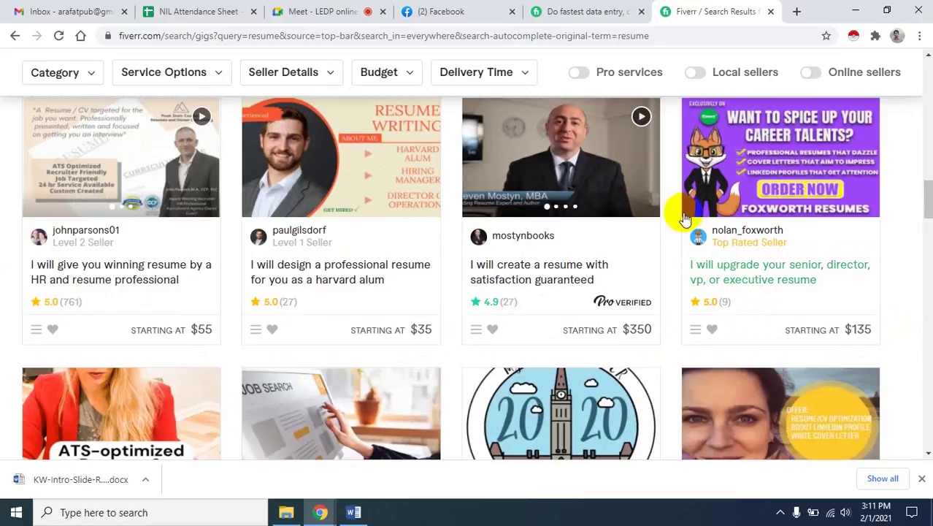
{"action": "scroll", "coordinate": [674, 197], "scroll_direction": "up", "scroll_amount": 15}
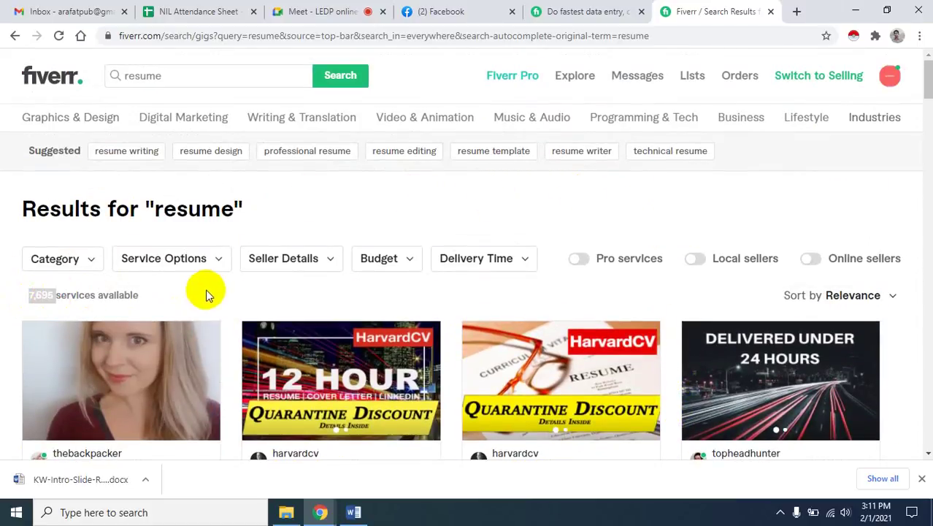
{"action": "scroll", "coordinate": [338, 273], "scroll_direction": "down", "scroll_amount": 10}
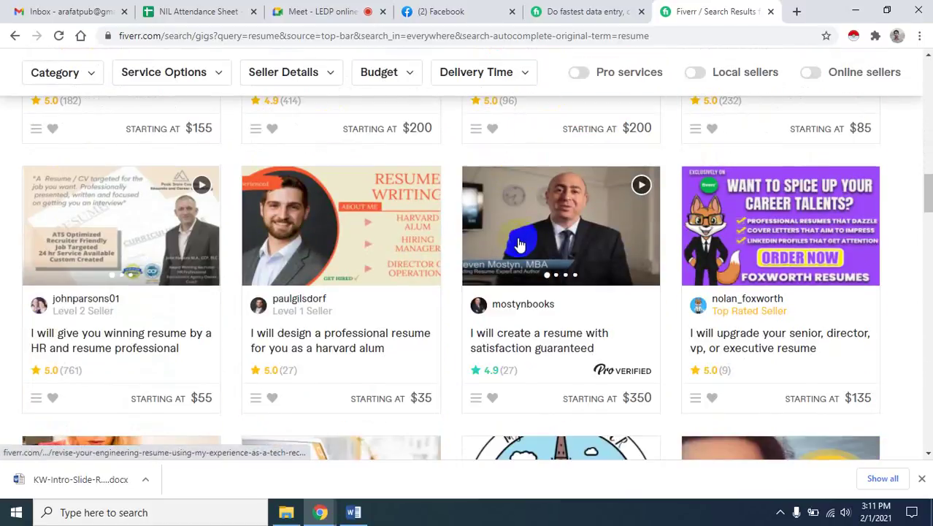
{"action": "scroll", "coordinate": [671, 235], "scroll_direction": "down", "scroll_amount": 7}
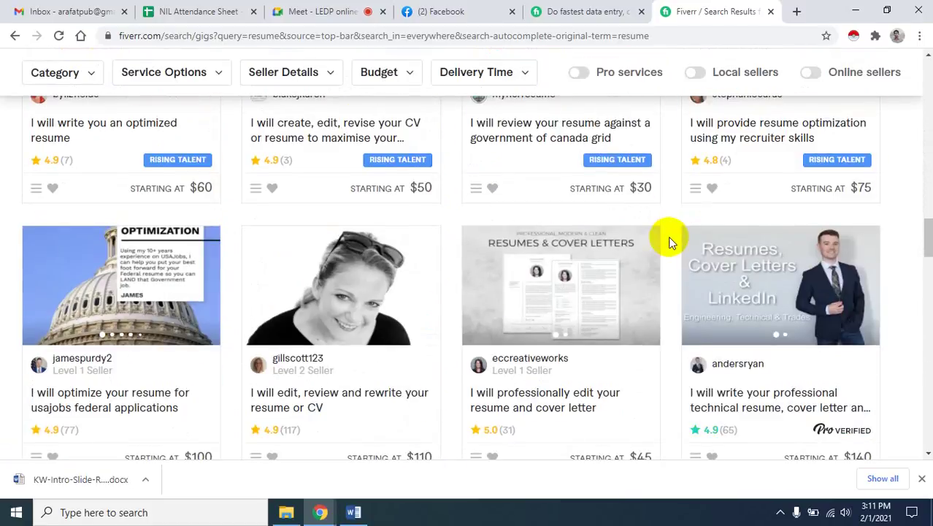
{"action": "scroll", "coordinate": [671, 241], "scroll_direction": "up", "scroll_amount": 1}
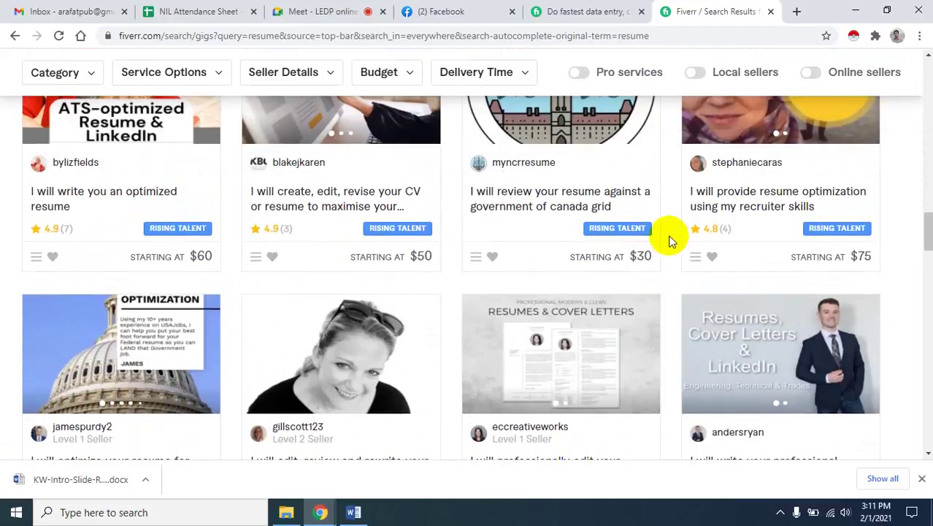
{"action": "scroll", "coordinate": [671, 241], "scroll_direction": "up", "scroll_amount": 2}
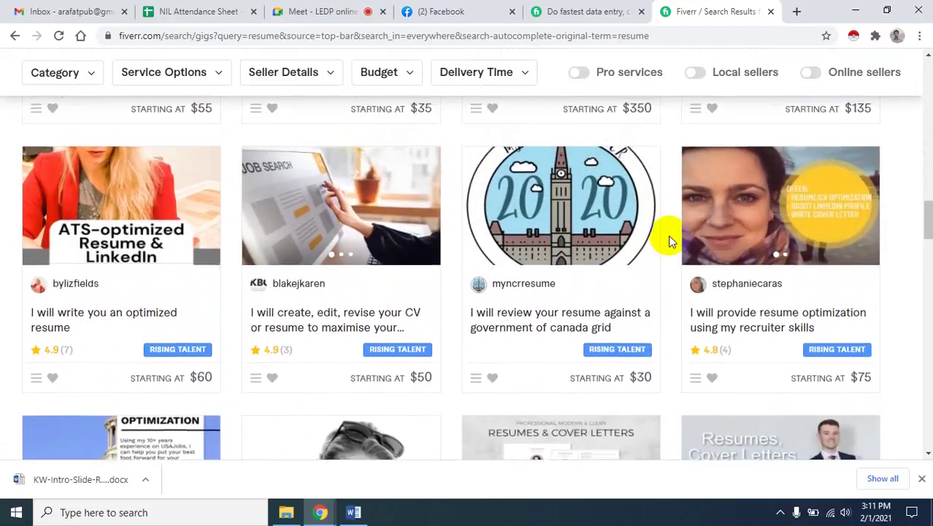
{"action": "scroll", "coordinate": [671, 241], "scroll_direction": "down", "scroll_amount": 1}
{"action": "scroll", "coordinate": [671, 241], "scroll_direction": "down", "scroll_amount": 1}
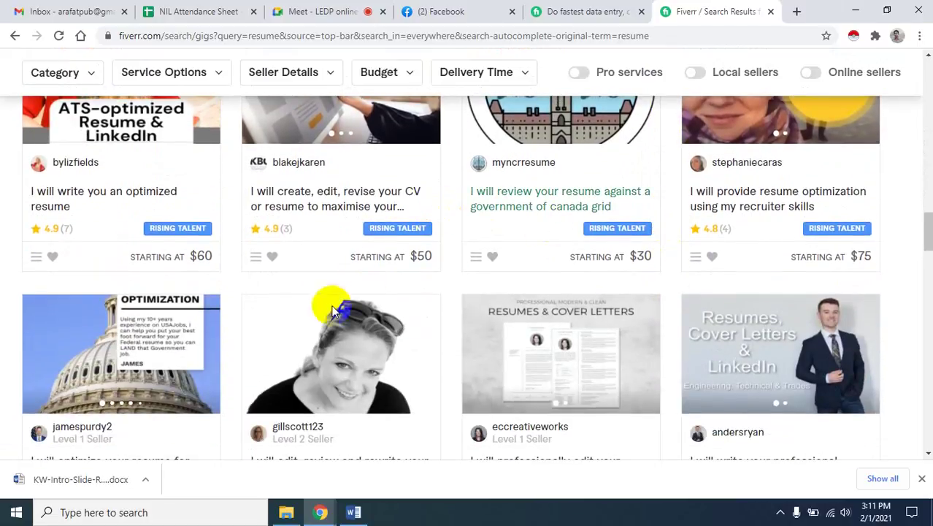
Open the Rising Talent gig "I will create, edit, revise your CV or resume" in a new tab and examine its overview
{"action": "right_click", "coordinate": [321, 210]}
{"action": "left_click", "coordinate": [363, 217]}
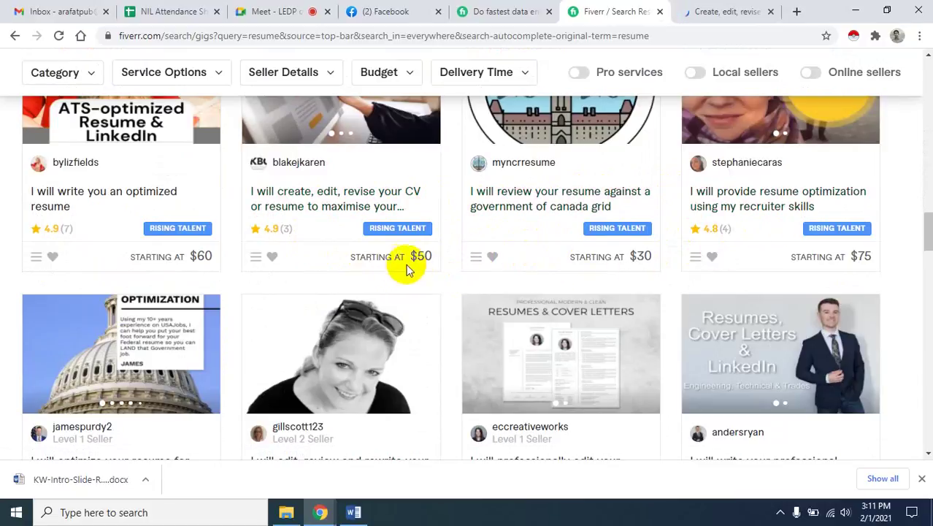
{"action": "left_click", "coordinate": [720, 8]}
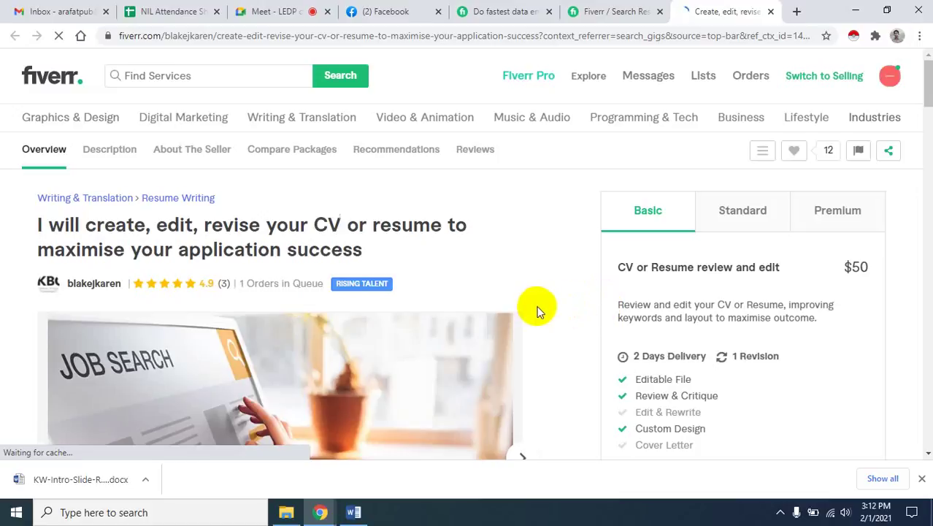
{"action": "scroll", "coordinate": [539, 307], "scroll_direction": "down", "scroll_amount": 3}
{"action": "scroll", "coordinate": [540, 303], "scroll_direction": "up", "scroll_amount": 3}
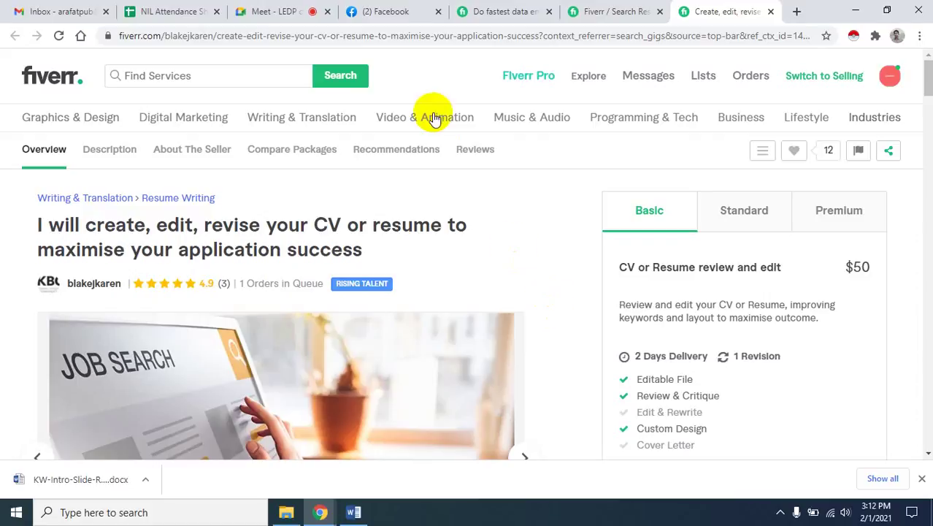
{"action": "mouse_move", "coordinate": [432, 116]}
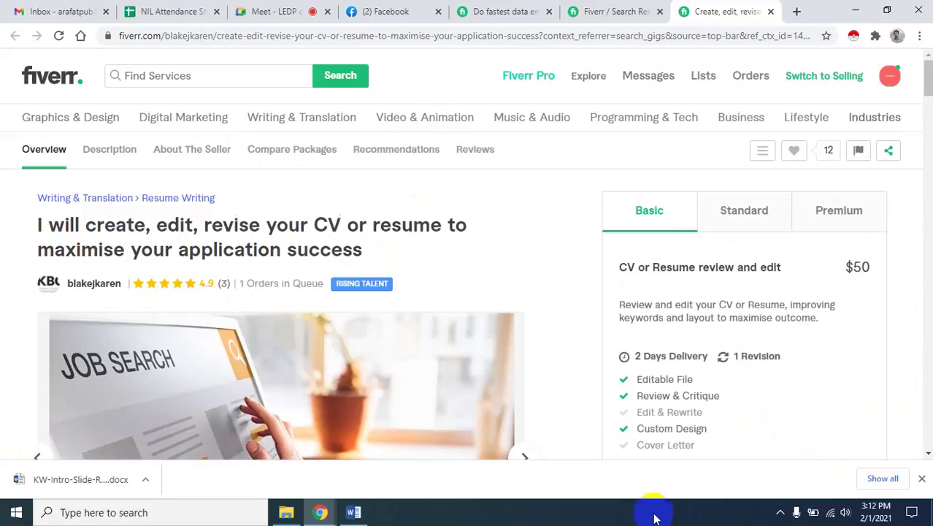
Read the CV gig's About This Gig and About The Seller sections, and display its Standard package details
{"action": "scroll", "coordinate": [555, 369], "scroll_direction": "down", "scroll_amount": 2}
{"action": "scroll", "coordinate": [562, 371], "scroll_direction": "down", "scroll_amount": 4}
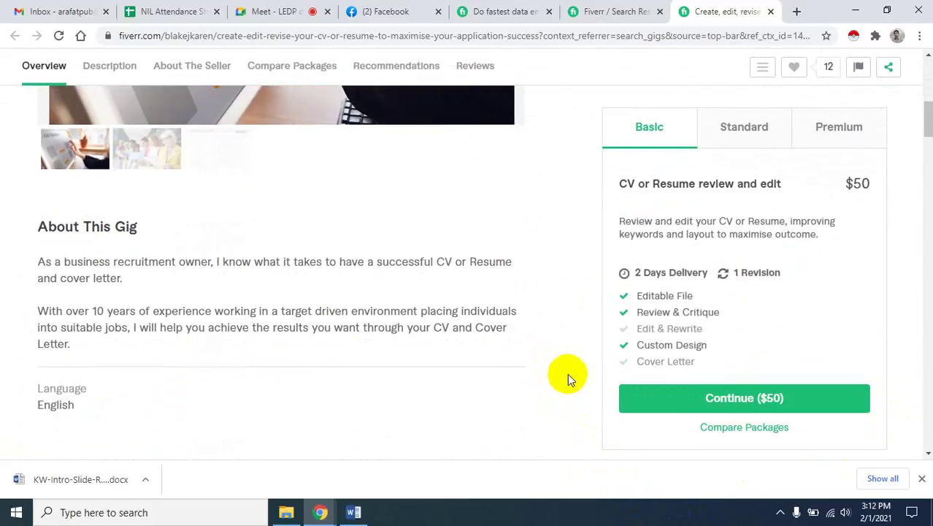
{"action": "scroll", "coordinate": [567, 373], "scroll_direction": "down", "scroll_amount": 4}
{"action": "scroll", "coordinate": [567, 373], "scroll_direction": "up", "scroll_amount": 2}
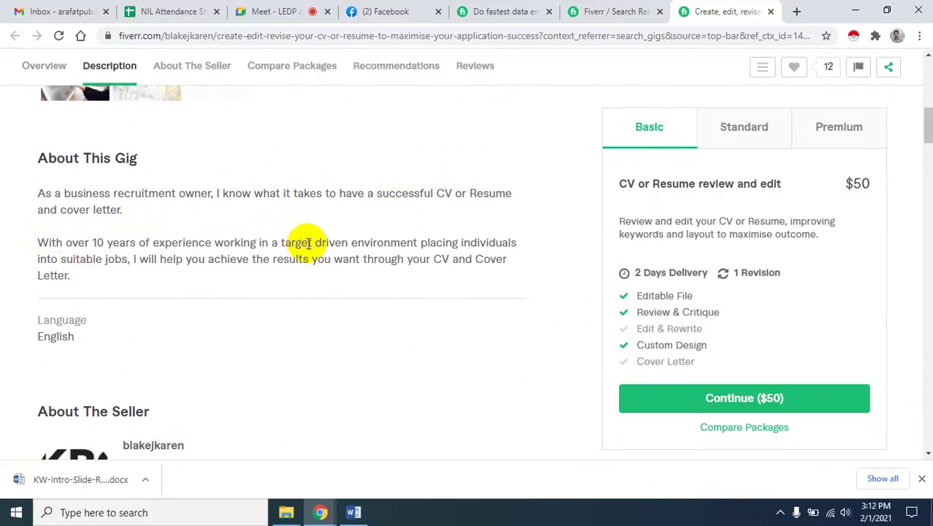
{"action": "scroll", "coordinate": [309, 246], "scroll_direction": "down", "scroll_amount": 2}
{"action": "scroll", "coordinate": [313, 247], "scroll_direction": "down", "scroll_amount": 3}
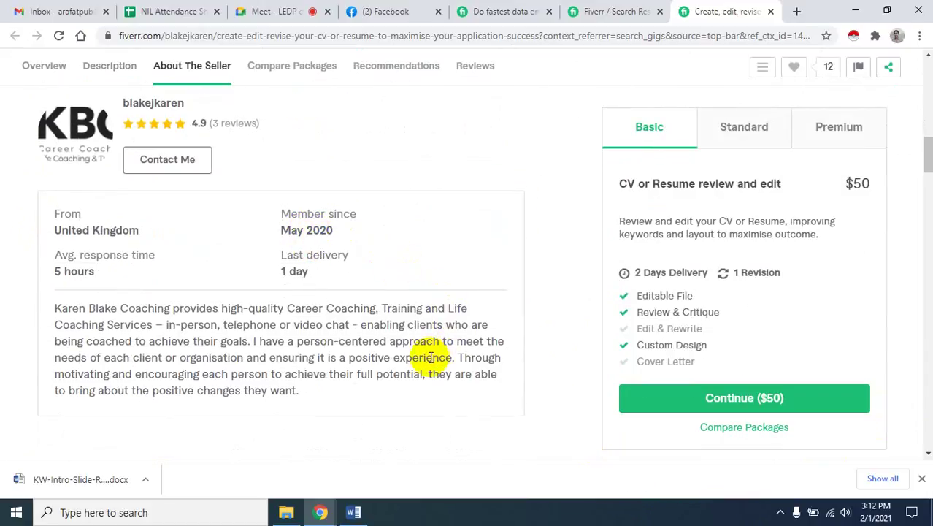
{"action": "scroll", "coordinate": [431, 358], "scroll_direction": "up", "scroll_amount": 3}
{"action": "scroll", "coordinate": [741, 351], "scroll_direction": "up", "scroll_amount": 5}
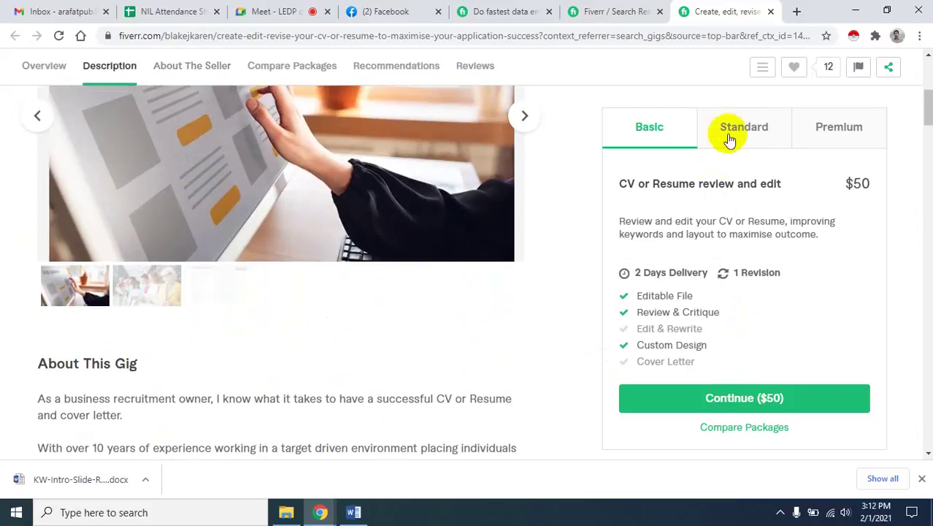
{"action": "left_click", "coordinate": [745, 131]}
{"action": "scroll", "coordinate": [380, 449], "scroll_direction": "up", "scroll_amount": 3}
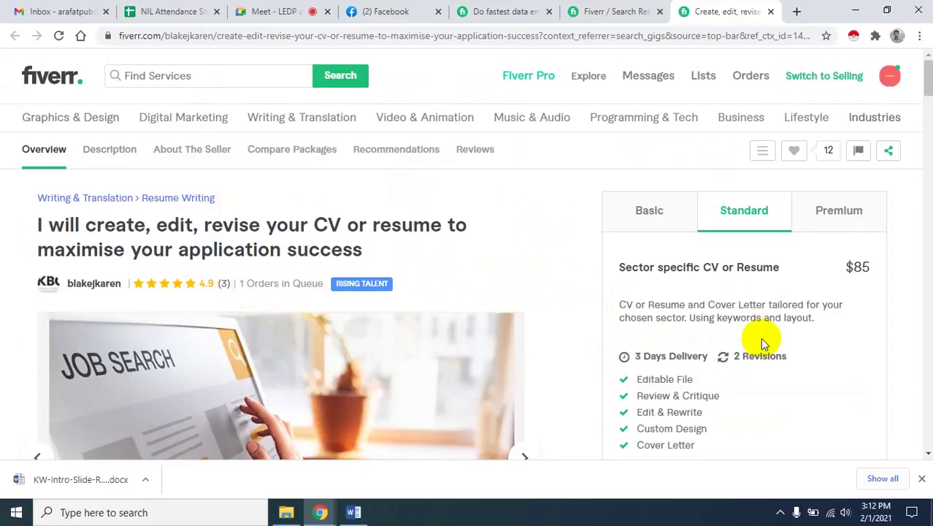
Switch back to the "resume" results, look through the lower rows of gigs and return to the start of the list
{"action": "left_click", "coordinate": [612, 11]}
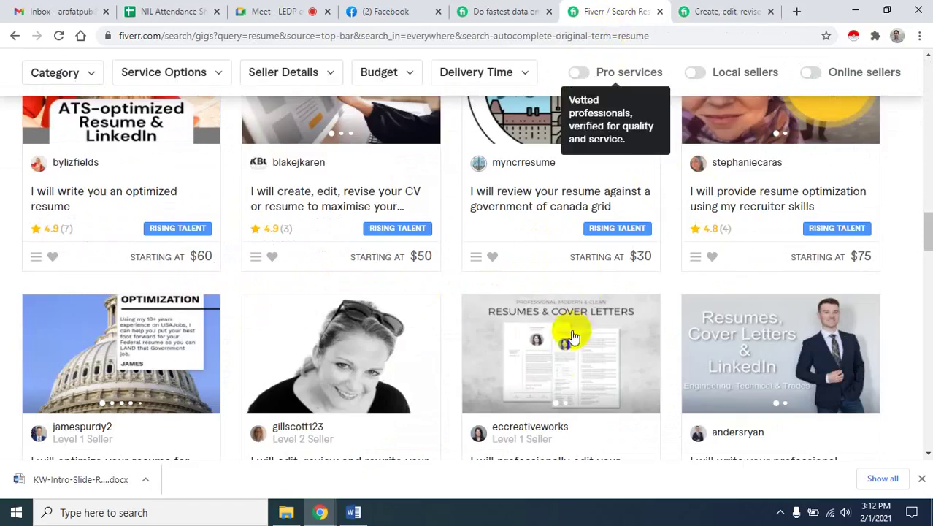
{"action": "scroll", "coordinate": [584, 415], "scroll_direction": "down", "scroll_amount": 2}
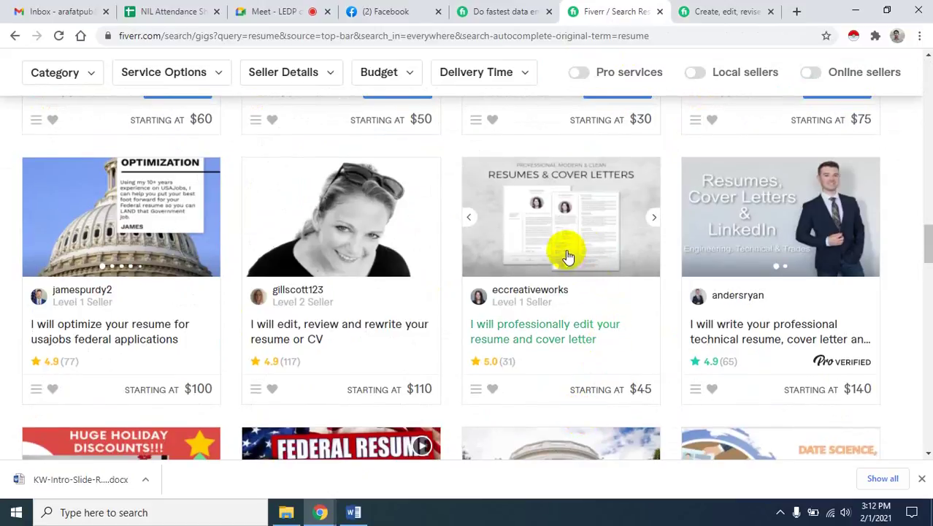
{"action": "scroll", "coordinate": [666, 308], "scroll_direction": "down", "scroll_amount": 4}
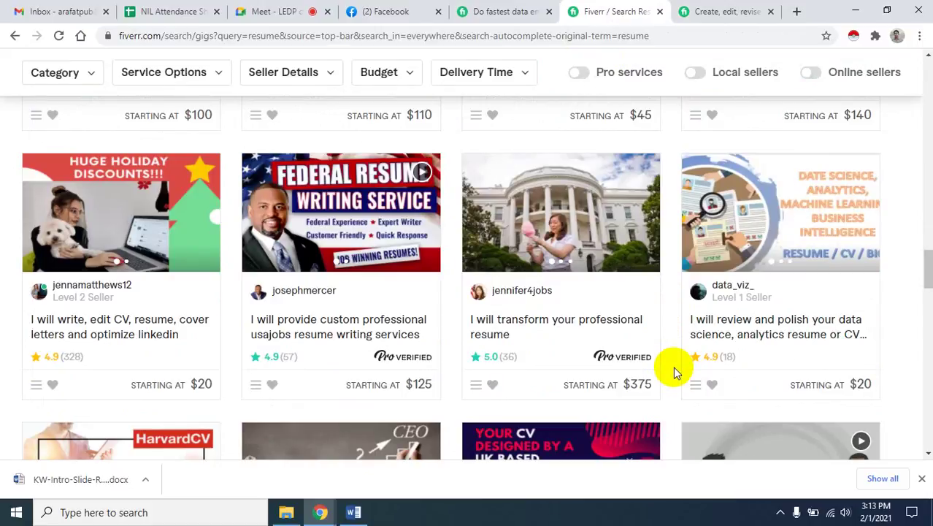
{"action": "scroll", "coordinate": [682, 308], "scroll_direction": "down", "scroll_amount": 15}
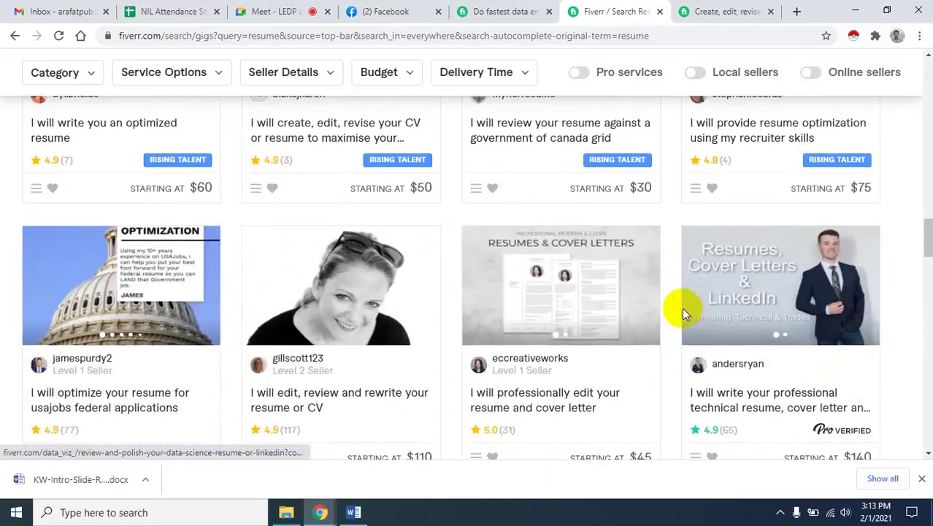
{"action": "scroll", "coordinate": [682, 310], "scroll_direction": "up", "scroll_amount": 20}
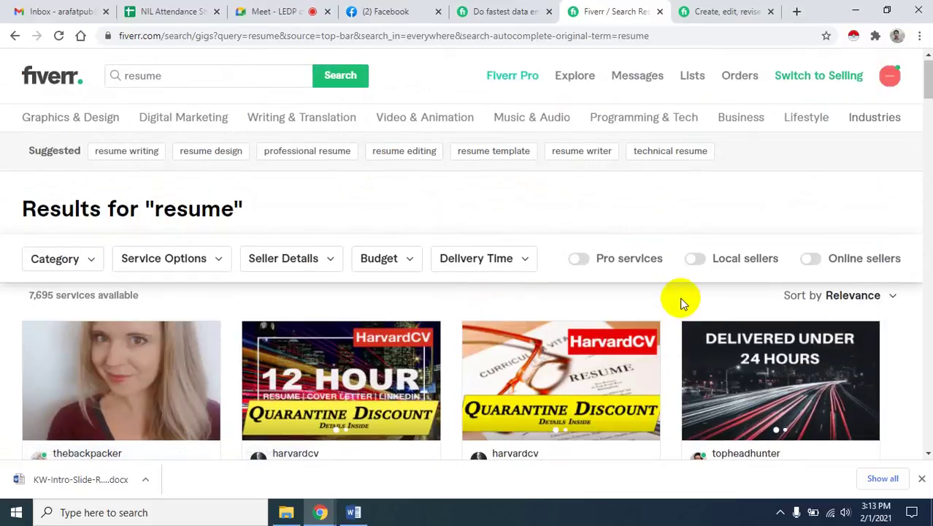
Close the resume results and CV gig pages, and search Fiverr for "Data scraping using python"
{"action": "left_click", "coordinate": [659, 11]}
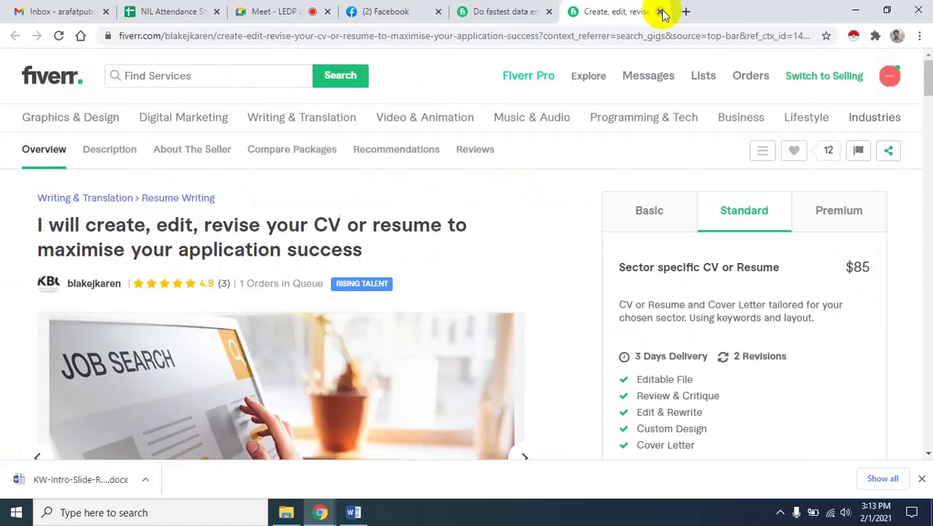
{"action": "left_click", "coordinate": [660, 12]}
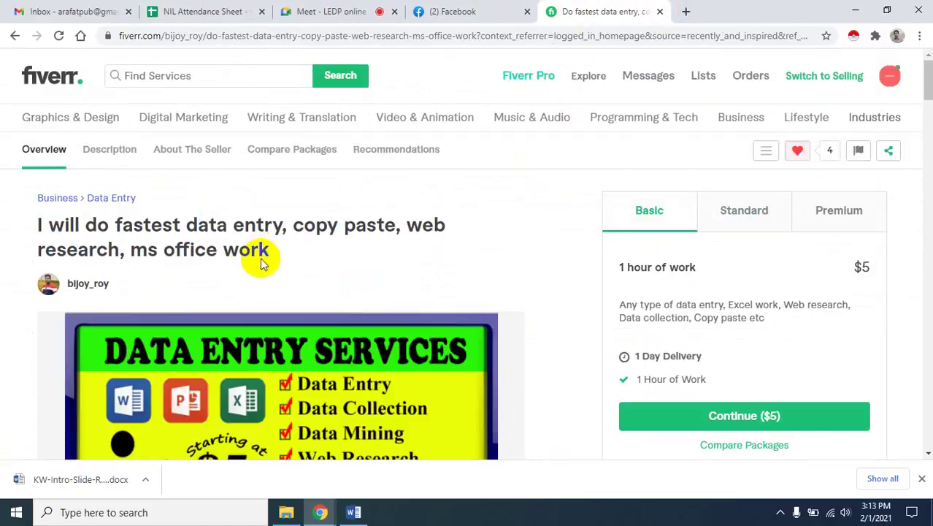
{"action": "left_click", "coordinate": [191, 76]}
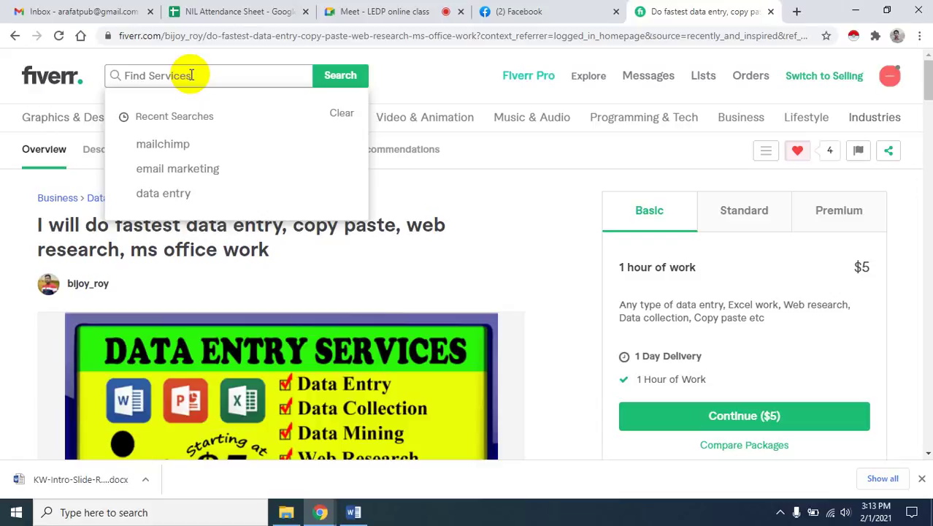
{"action": "type", "text": "Data "}
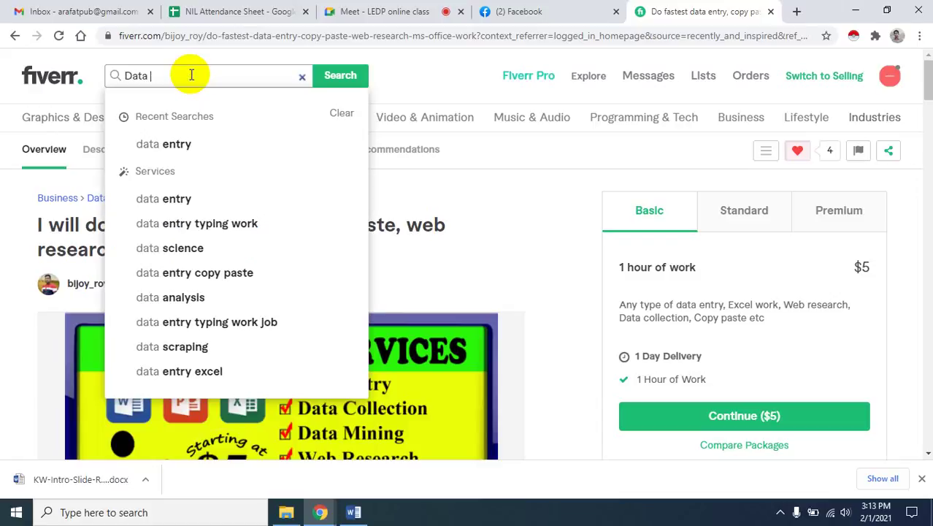
{"action": "type", "text": "scraping"}
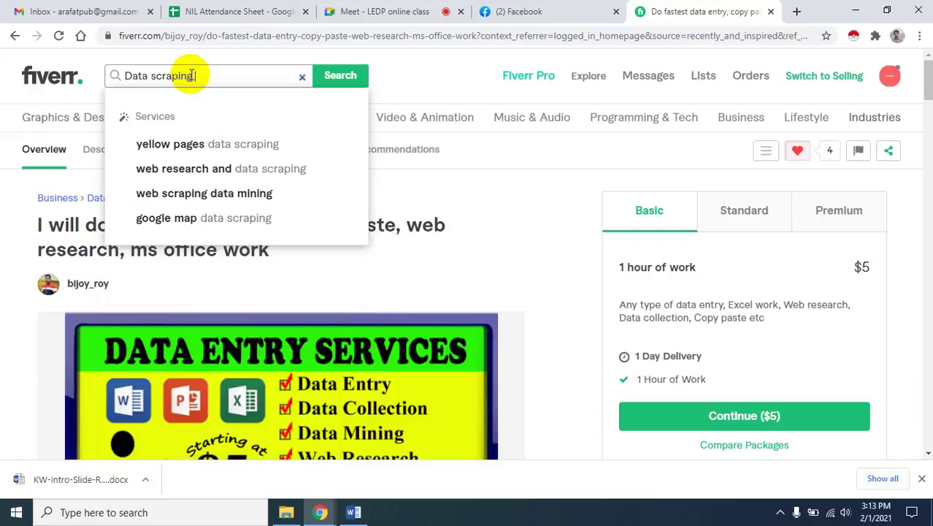
{"action": "type", "text": " us"}
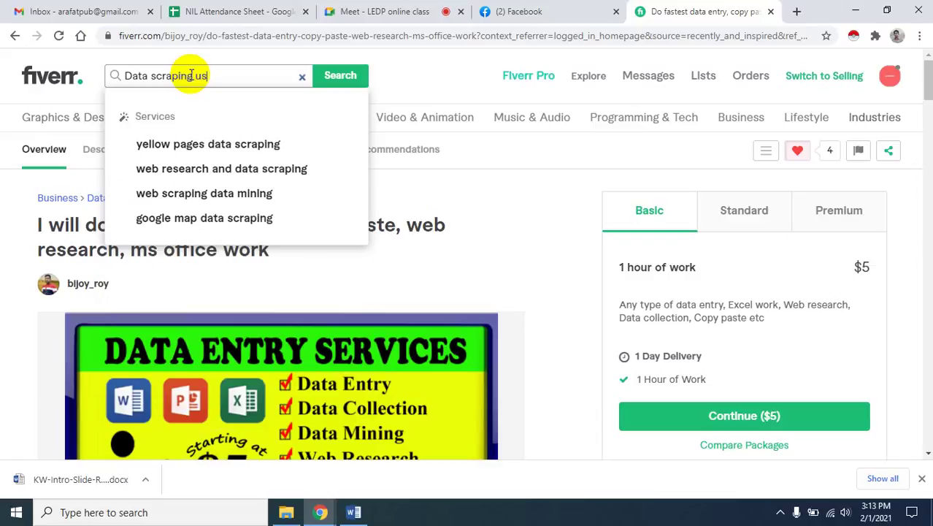
{"action": "type", "text": "ing "}
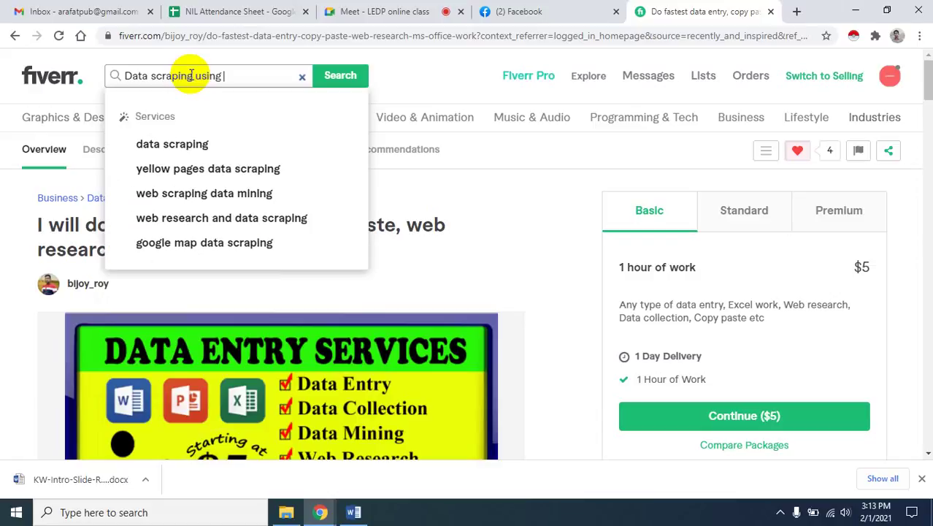
{"action": "type", "text": "pyth"}
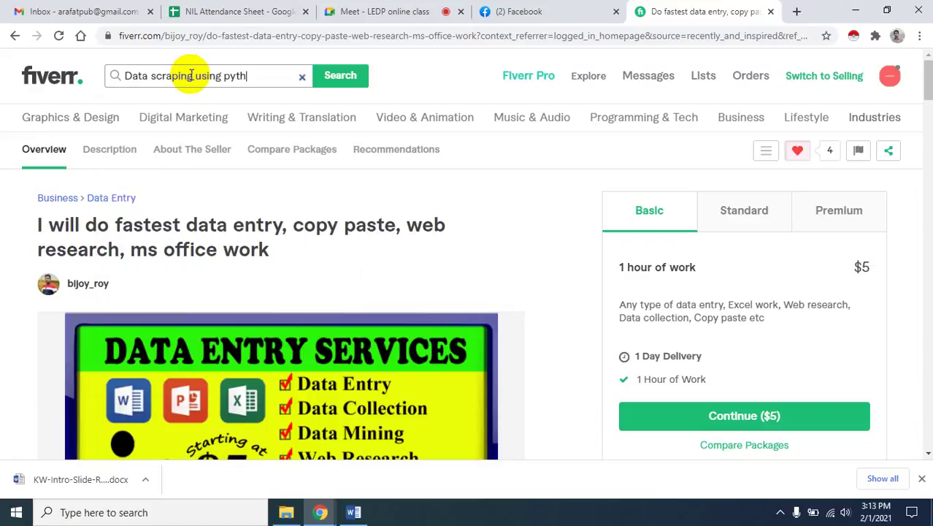
{"action": "type", "text": "on"}
{"action": "key", "text": "Return"}
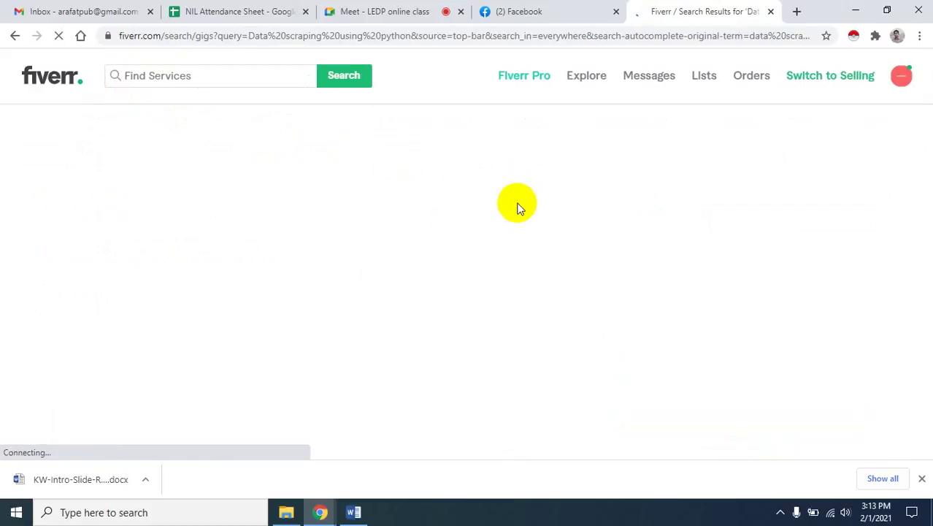
Look through the gigs found for "Data scraping using python" and return to the start of the results
{"action": "scroll", "coordinate": [421, 182], "scroll_direction": "down", "scroll_amount": 2}
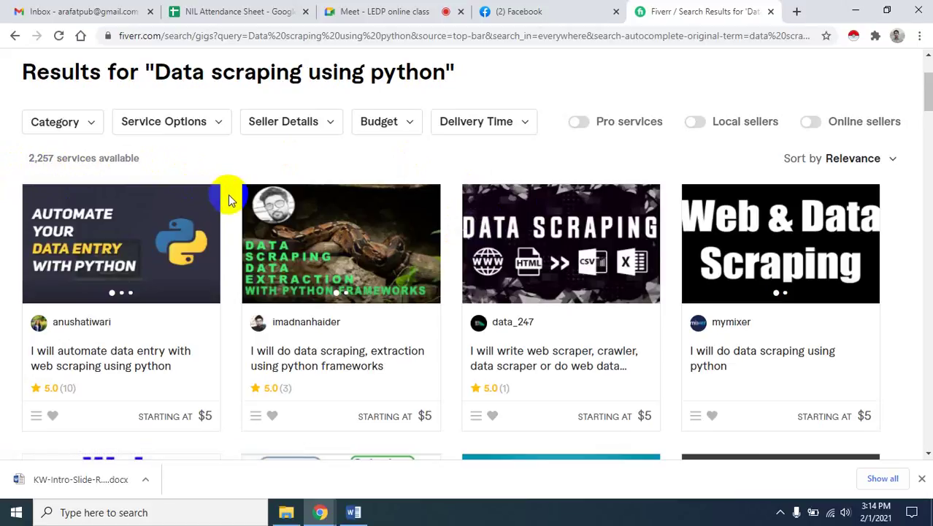
{"action": "scroll", "coordinate": [229, 194], "scroll_direction": "down", "scroll_amount": 2}
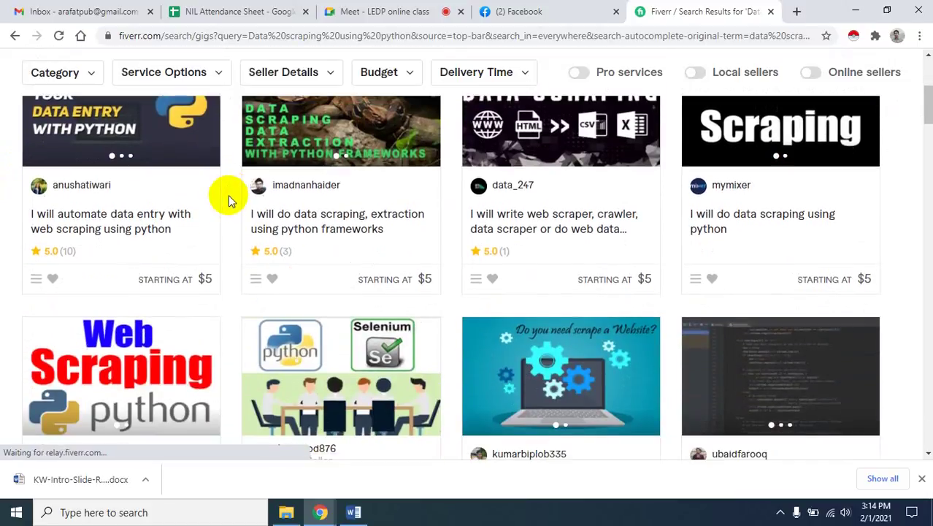
{"action": "scroll", "coordinate": [228, 195], "scroll_direction": "down", "scroll_amount": 2}
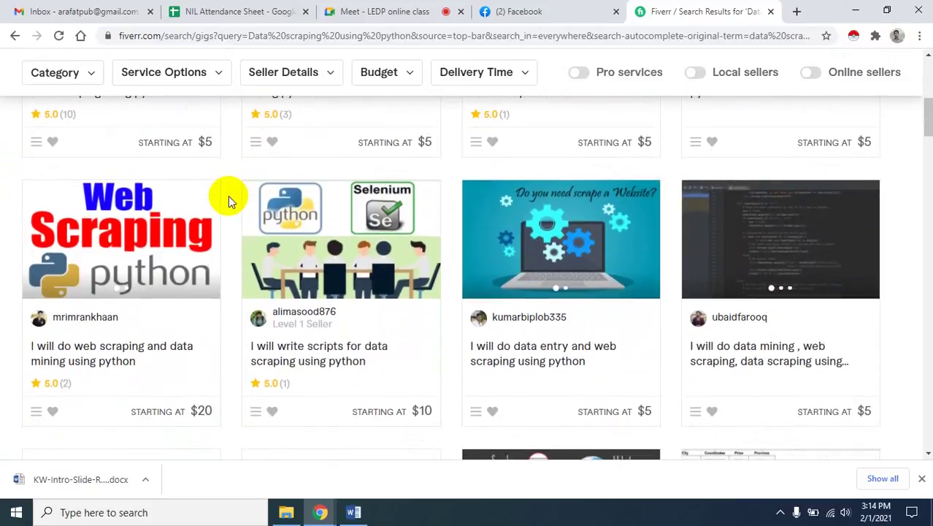
{"action": "scroll", "coordinate": [229, 196], "scroll_direction": "down", "scroll_amount": 4}
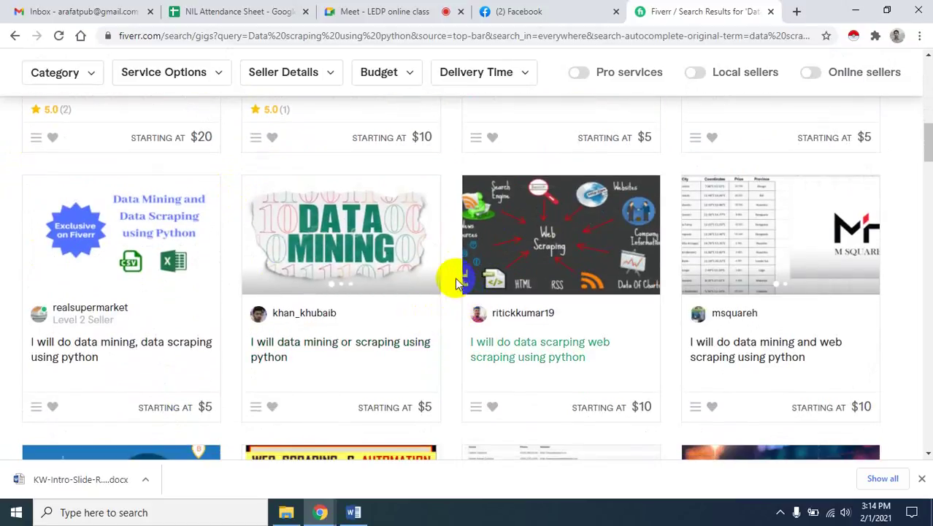
{"action": "scroll", "coordinate": [454, 278], "scroll_direction": "down", "scroll_amount": 5}
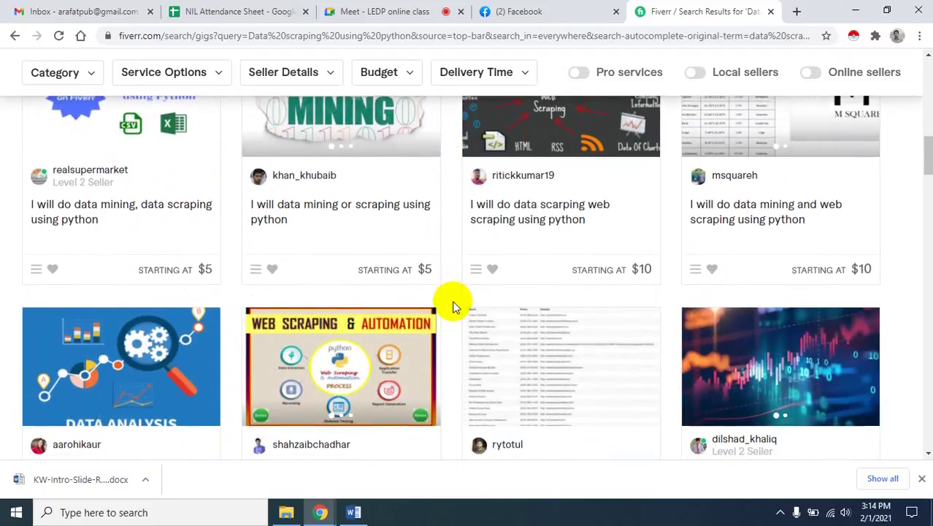
{"action": "scroll", "coordinate": [455, 303], "scroll_direction": "up", "scroll_amount": 8}
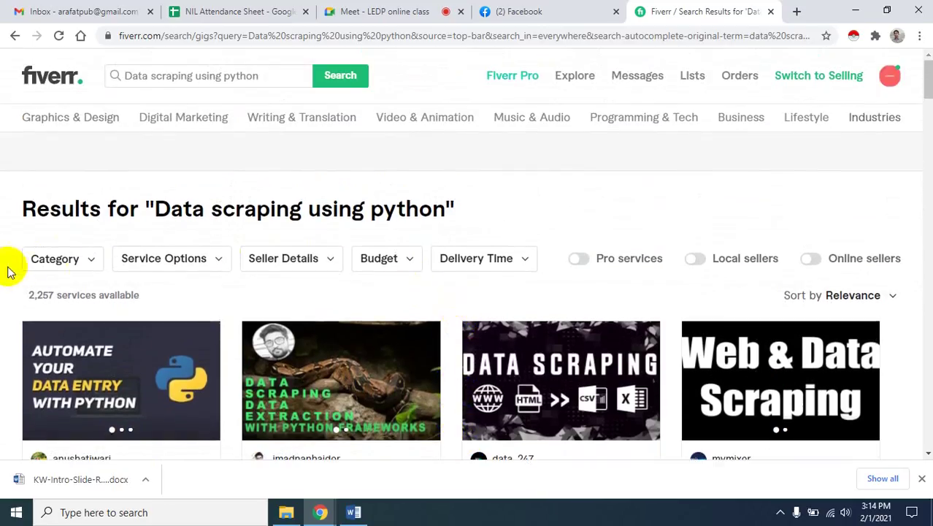
Shorten the Fiverr search phrase to "Data scraping" and run the search again
{"action": "left_click", "coordinate": [193, 76]}
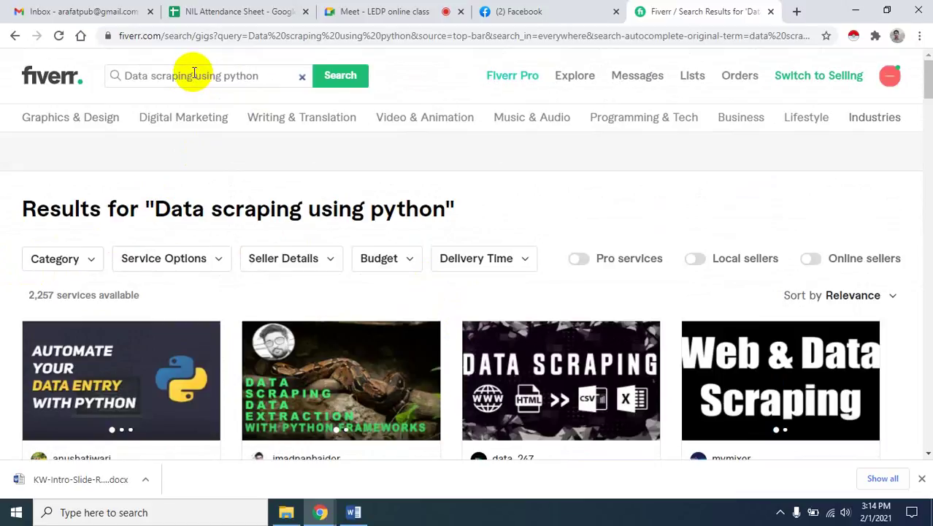
{"action": "key", "text": "Delete"}
{"action": "key", "text": "Delete"}
{"action": "key", "text": "Delete"}
{"action": "key", "text": "Delete"}
{"action": "key", "text": "Delete"}
{"action": "key", "text": "Delete"}
{"action": "key", "text": "Delete"}
{"action": "key", "text": "Delete"}
{"action": "key", "text": "Delete"}
{"action": "key", "text": "Delete"}
{"action": "key", "text": "Delete"}
{"action": "key", "text": "Delete"}
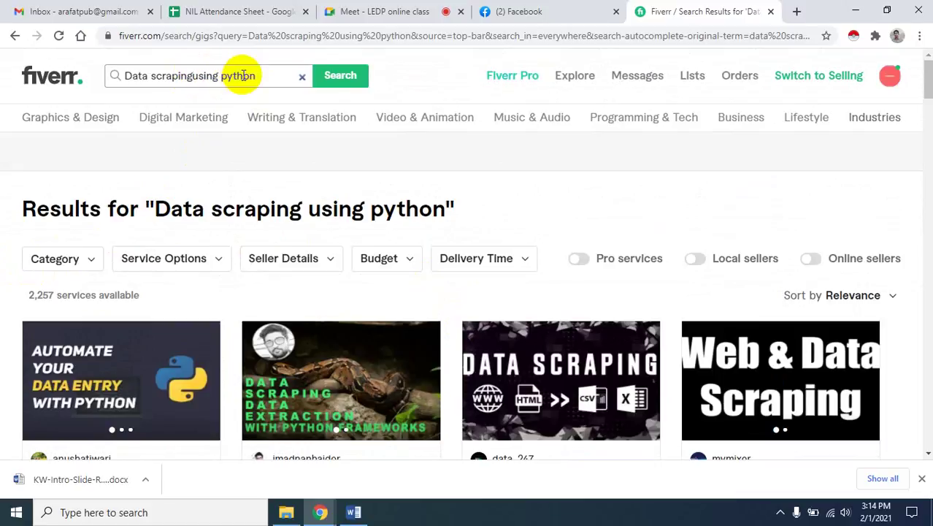
{"action": "key", "text": "Delete"}
{"action": "key", "text": "Return"}
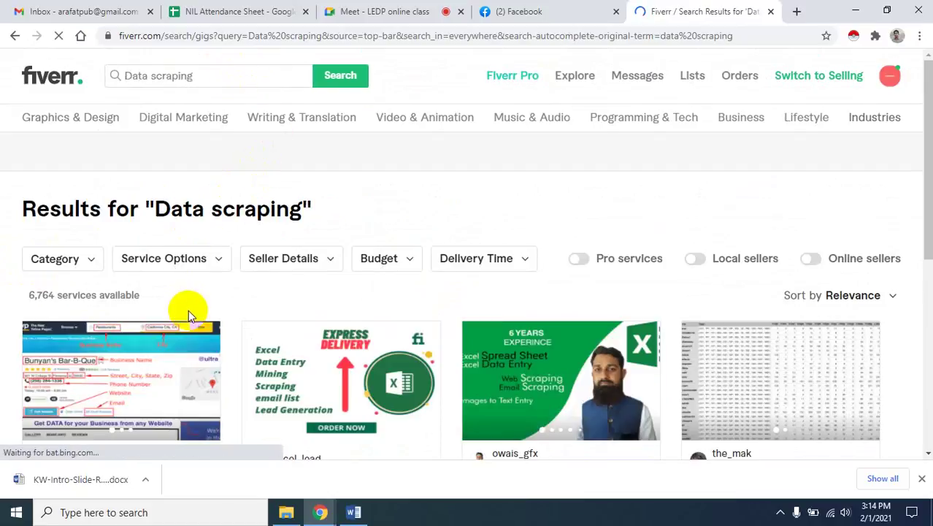
Compare sellers, ratings and starting prices in the first rows of the "Data scraping" results, and return to the start
{"action": "scroll", "coordinate": [67, 266], "scroll_direction": "down", "scroll_amount": 1}
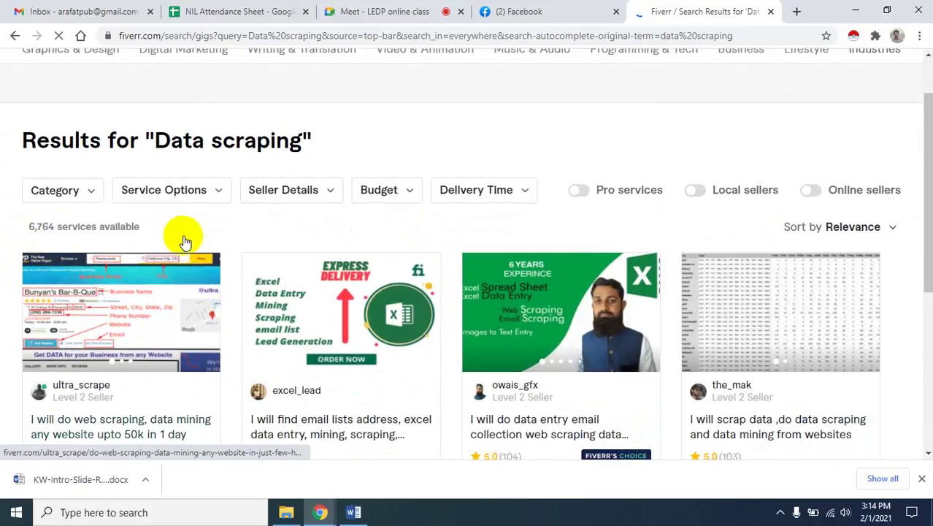
{"action": "scroll", "coordinate": [285, 219], "scroll_direction": "down", "scroll_amount": 2}
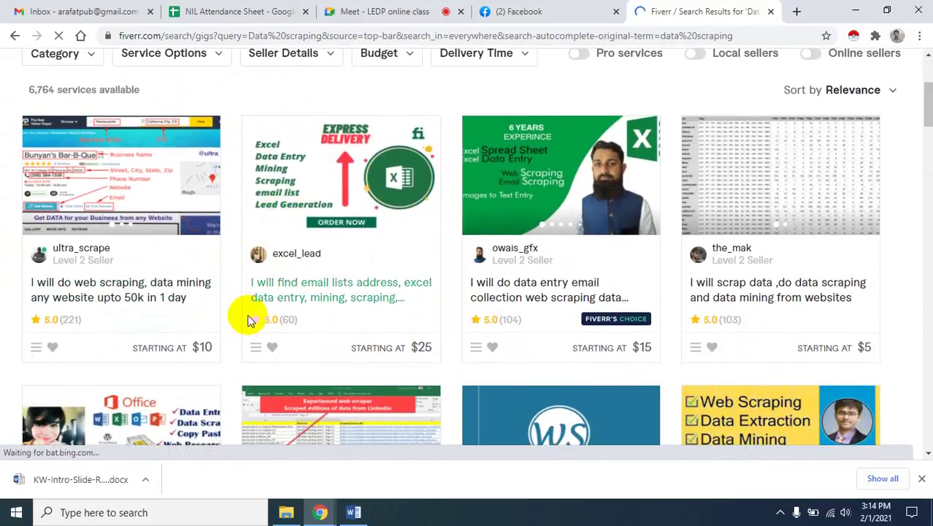
{"action": "scroll", "coordinate": [182, 179], "scroll_direction": "up", "scroll_amount": 3}
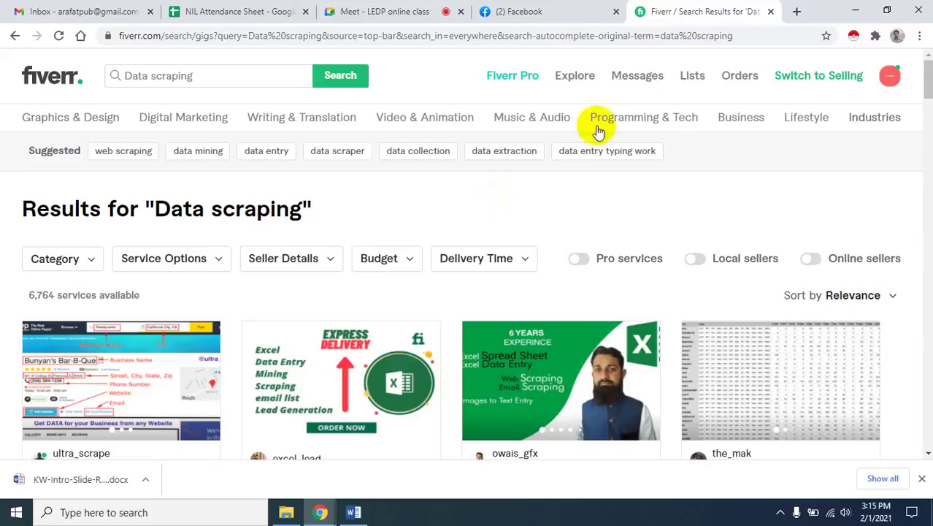
Check the Facebook home page briefly and return to the Fiverr "Data scraping" results
{"action": "left_click", "coordinate": [519, 11]}
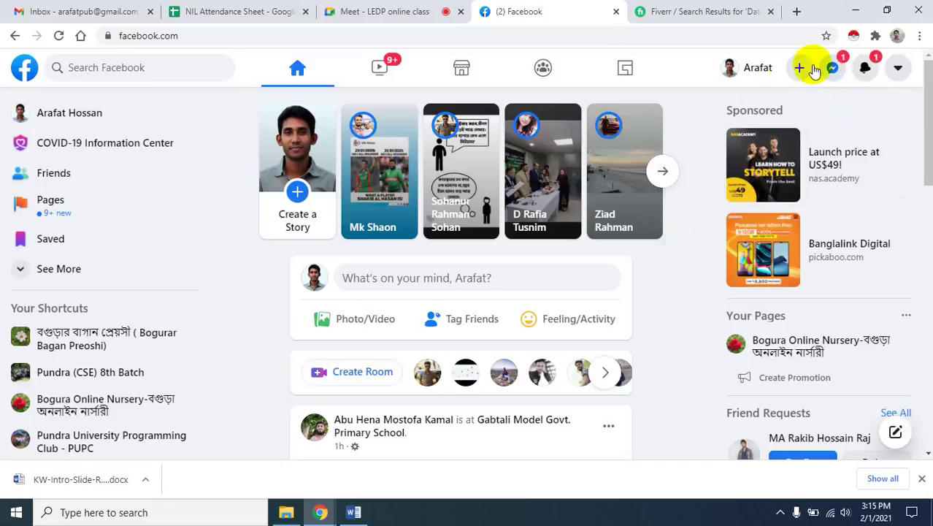
{"action": "left_click", "coordinate": [683, 11]}
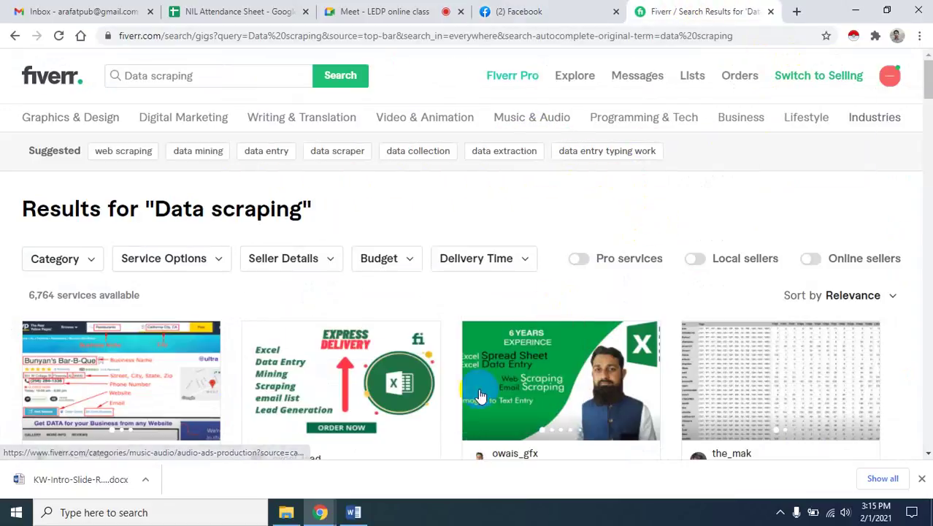
{"action": "left_click", "coordinate": [779, 512]}
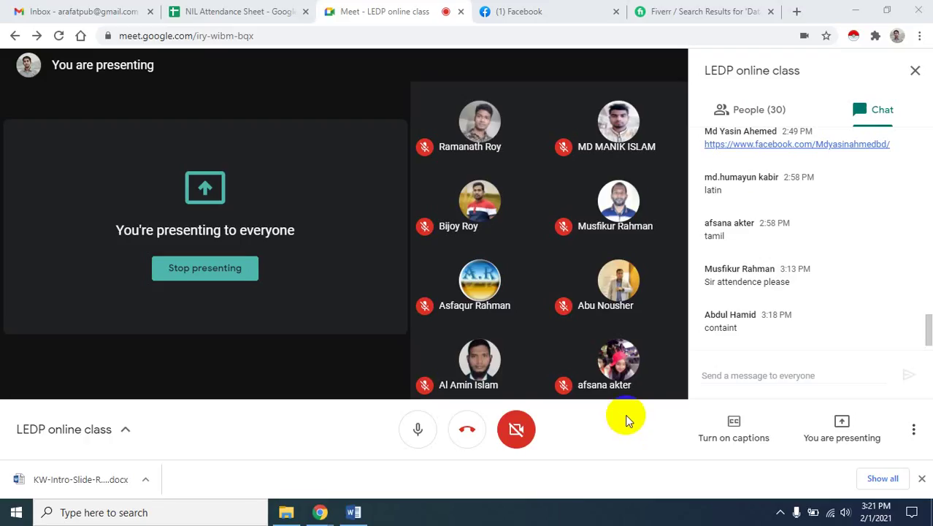
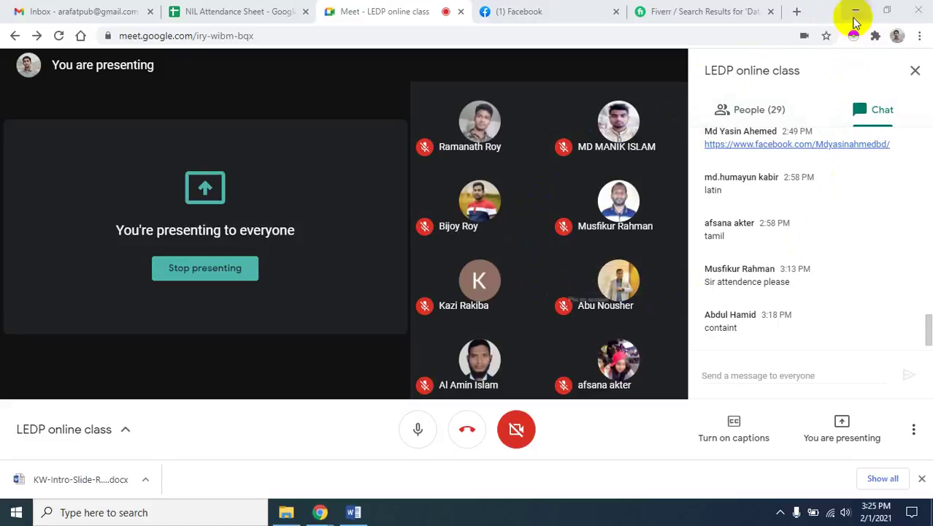
Minimize the browser, and close the KW-Intro-Slide-Requirements-Copy.docx document and the Downloads folder
{"action": "left_click", "coordinate": [855, 10]}
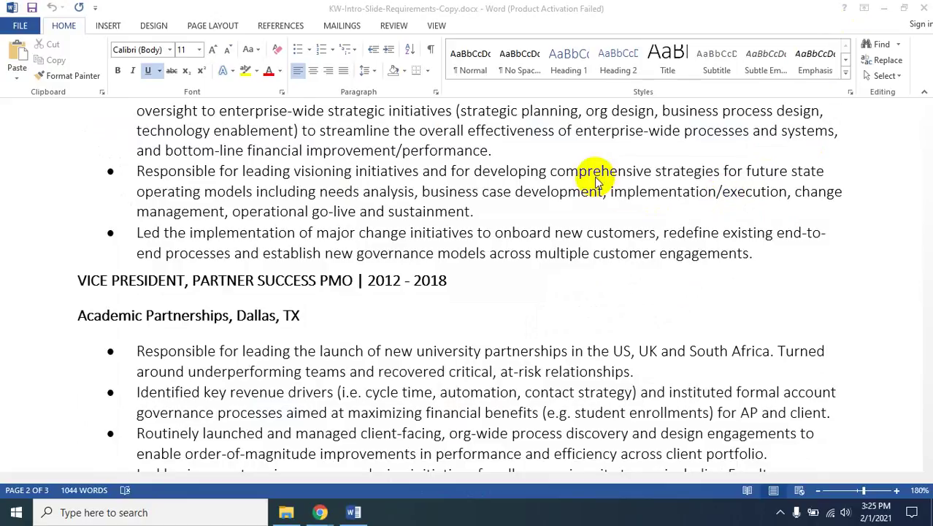
{"action": "left_click", "coordinate": [922, 7]}
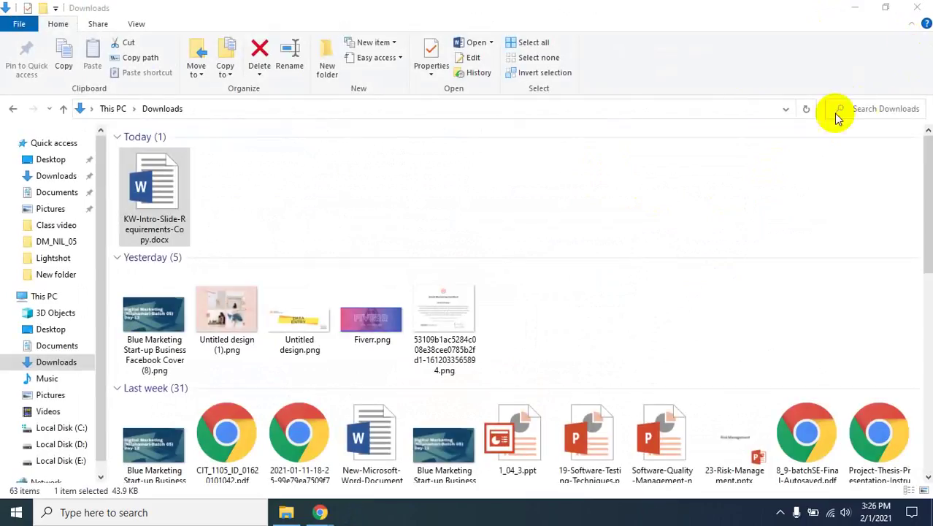
{"action": "left_click", "coordinate": [917, 7]}
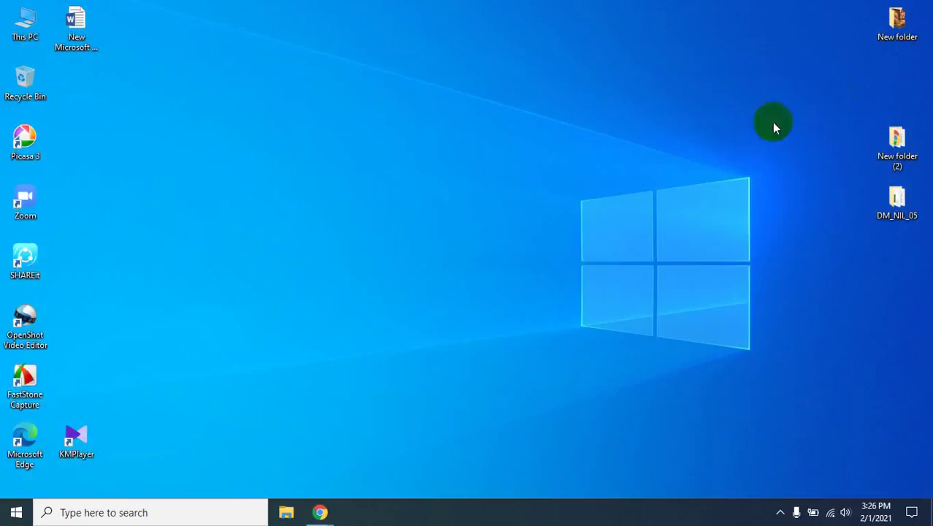
Refresh the desktop and open New Microsoft Word Document.docx from it
{"action": "right_click", "coordinate": [535, 159]}
{"action": "left_click", "coordinate": [541, 176]}
{"action": "right_click", "coordinate": [546, 178]}
{"action": "left_click", "coordinate": [573, 217]}
{"action": "double_click", "coordinate": [77, 24]}
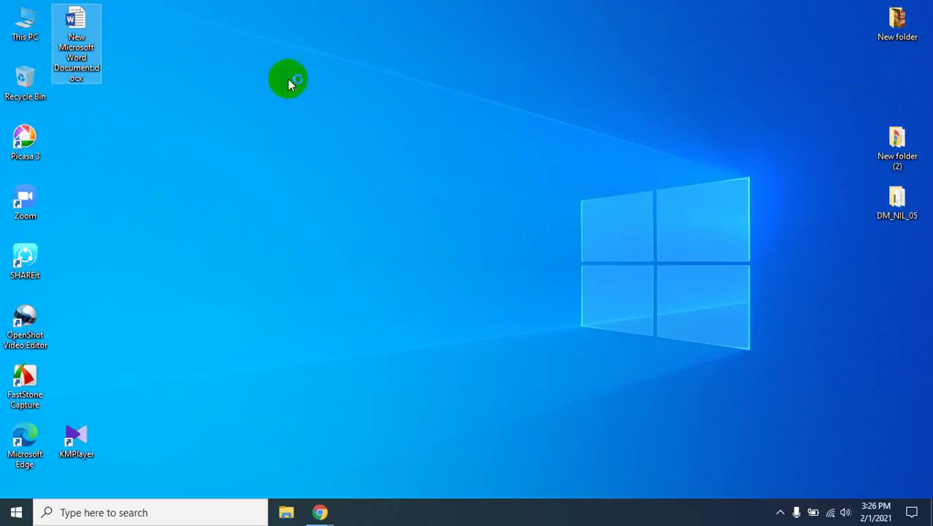
{"action": "right_click", "coordinate": [376, 102]}
{"action": "left_click", "coordinate": [416, 145]}
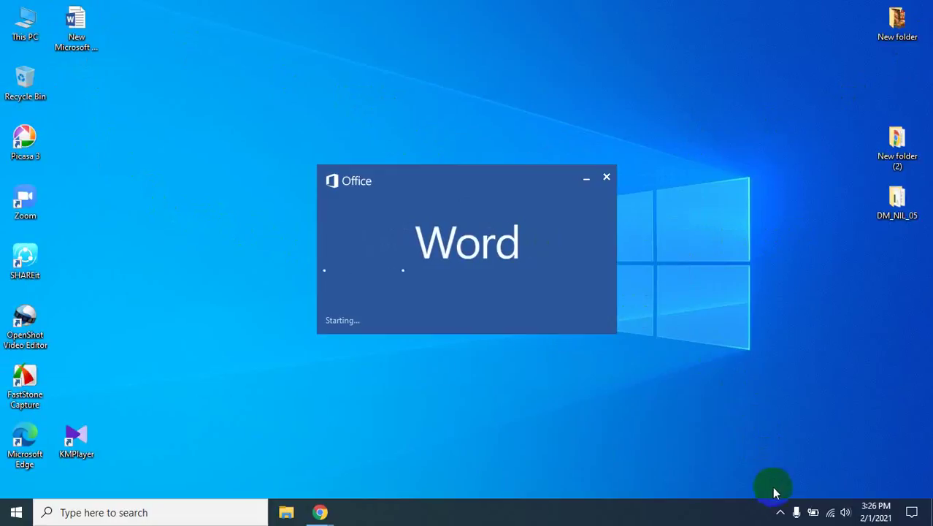
Check the Facebook notifications in the browser and return to the Fiverr "Data scraping" results
{"action": "left_click", "coordinate": [779, 512]}
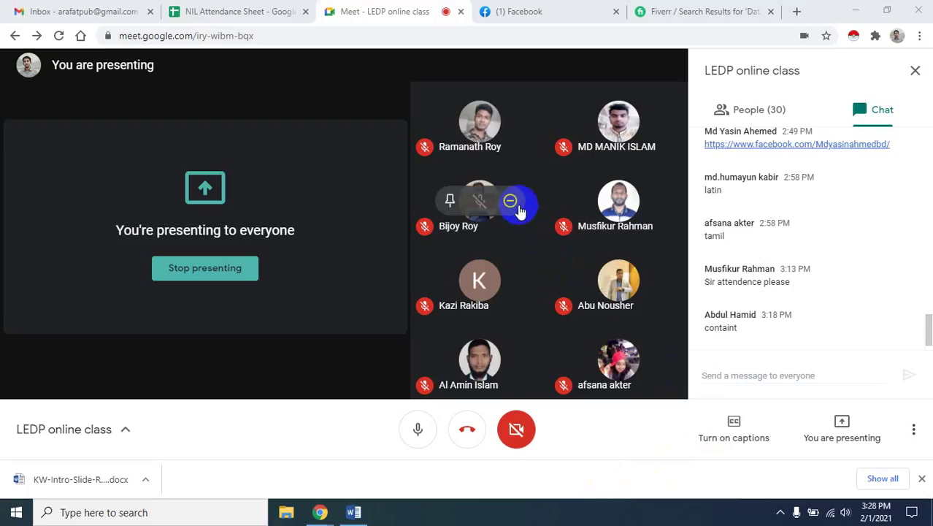
{"action": "left_click", "coordinate": [514, 11]}
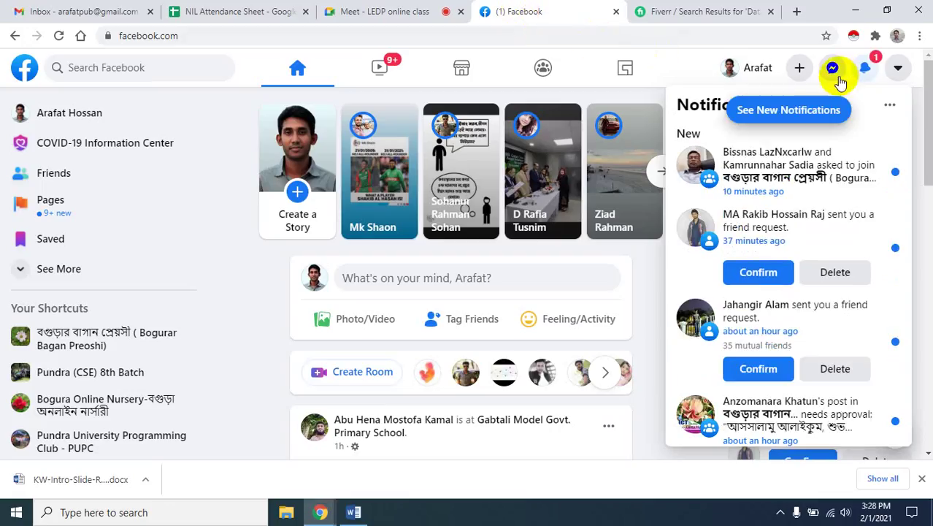
{"action": "left_click", "coordinate": [730, 11]}
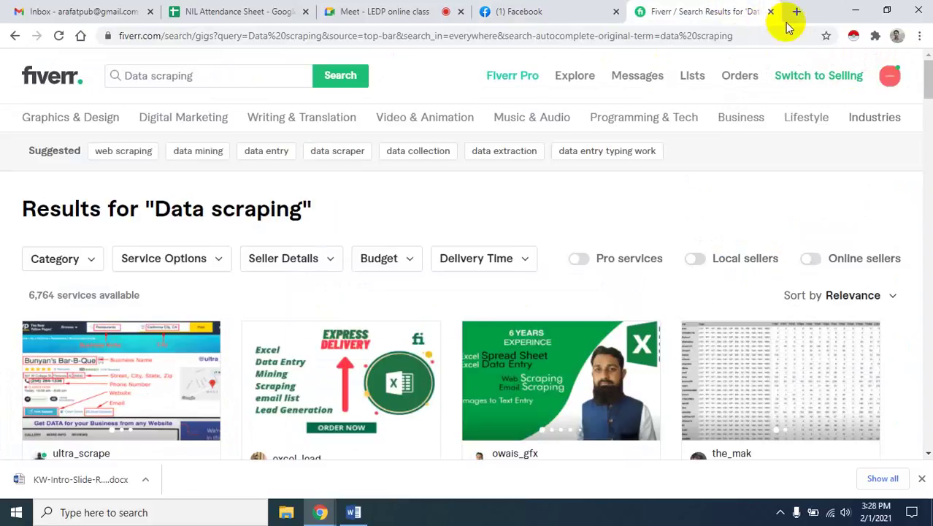
Search Google for "email template logo size" in a new browser tab, reusing the earlier query
{"action": "left_click", "coordinate": [795, 13]}
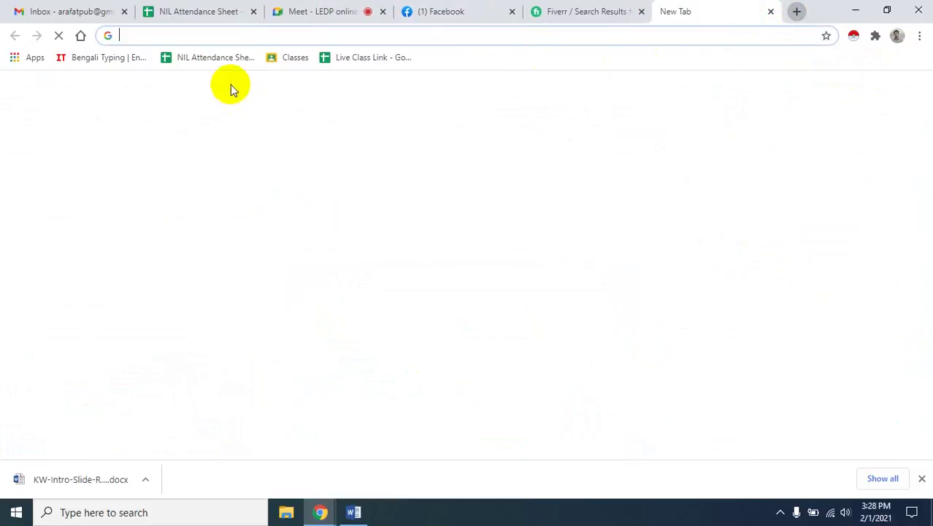
{"action": "left_click", "coordinate": [163, 35]}
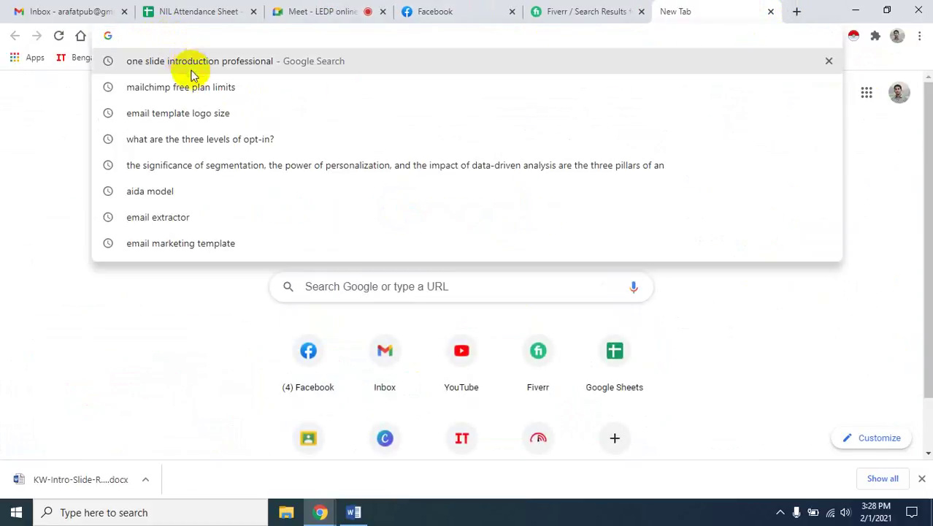
{"action": "left_click", "coordinate": [197, 113]}
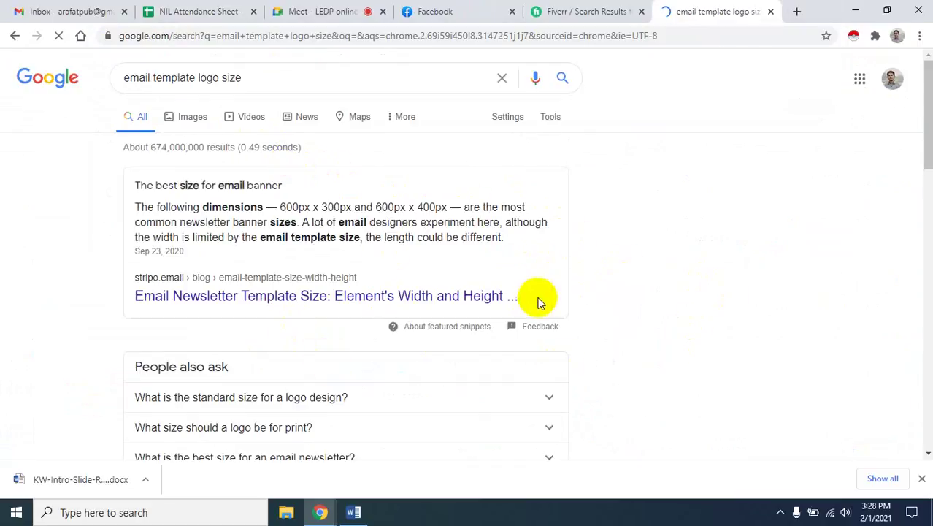
Look through the first page of Google results down to the page numbers and return to the start
{"action": "scroll", "coordinate": [618, 300], "scroll_direction": "down", "scroll_amount": 1}
{"action": "scroll", "coordinate": [619, 297], "scroll_direction": "down", "scroll_amount": 15}
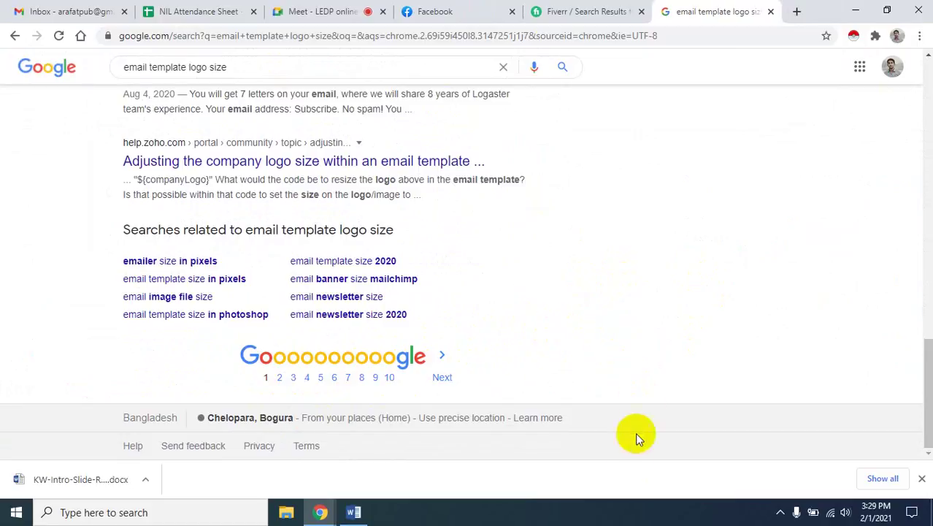
{"action": "scroll", "coordinate": [531, 239], "scroll_direction": "up", "scroll_amount": 15}
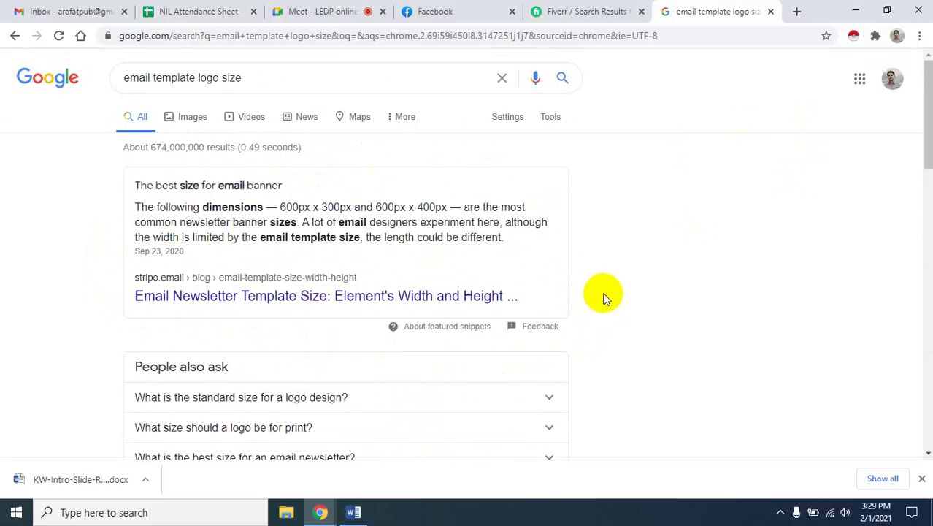
Show the time and result filters for the Google search, and open and dismiss the search settings options
{"action": "left_click", "coordinate": [553, 128]}
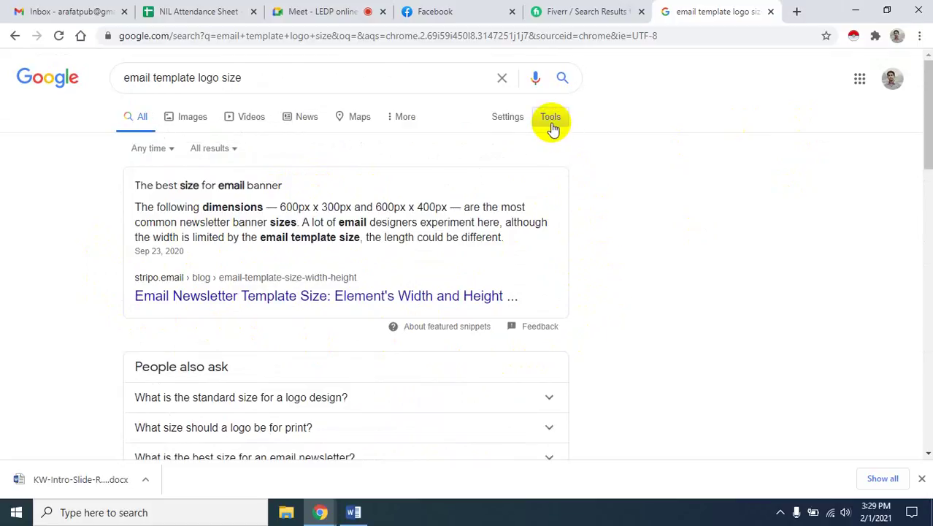
{"action": "left_click", "coordinate": [508, 120]}
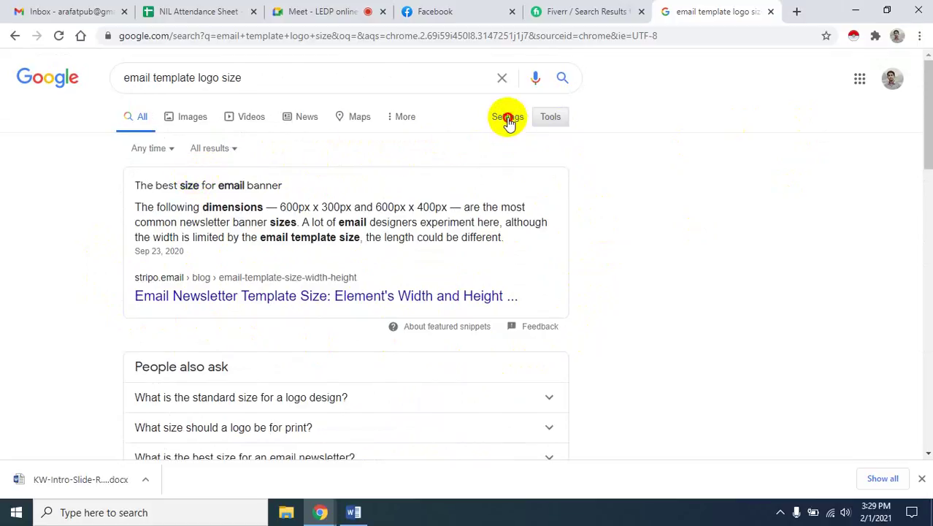
{"action": "left_click", "coordinate": [752, 146]}
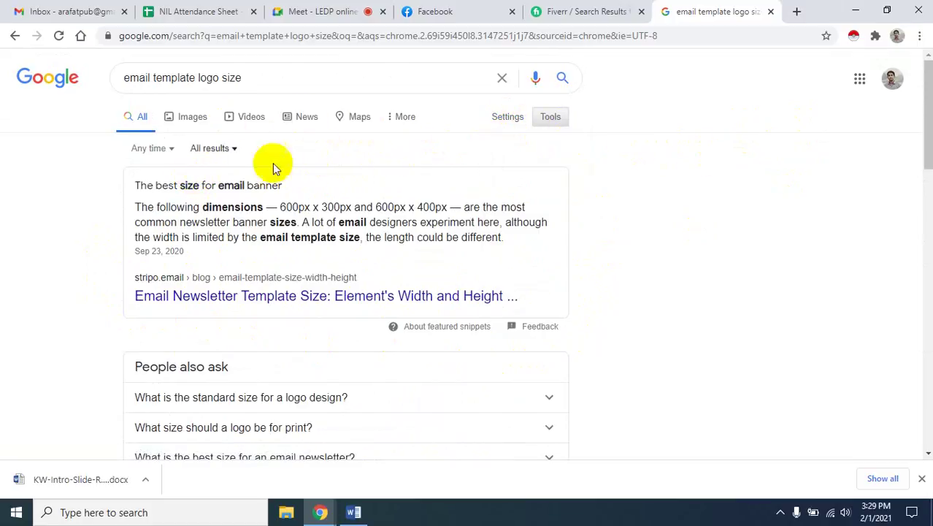
Choose Advanced search from Google's search options, and bring up the Search Settings page
{"action": "left_click", "coordinate": [508, 121]}
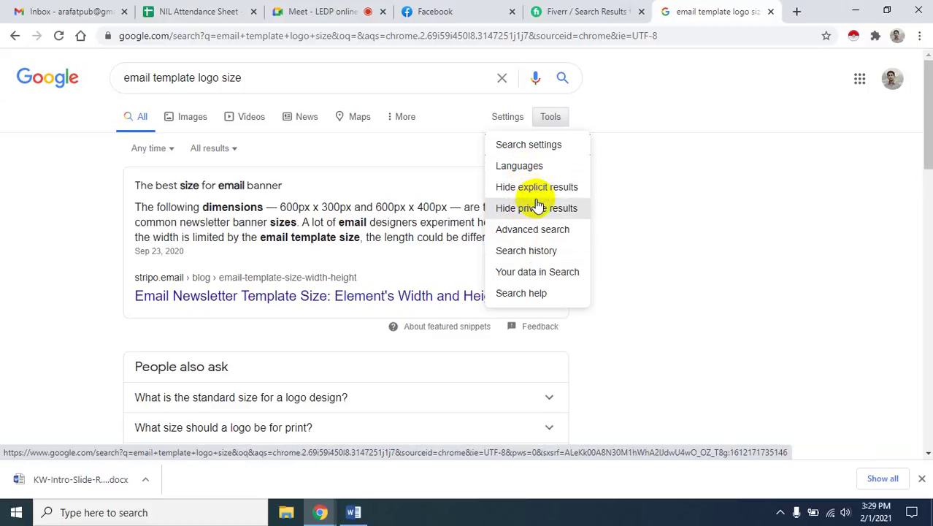
{"action": "left_click", "coordinate": [541, 231]}
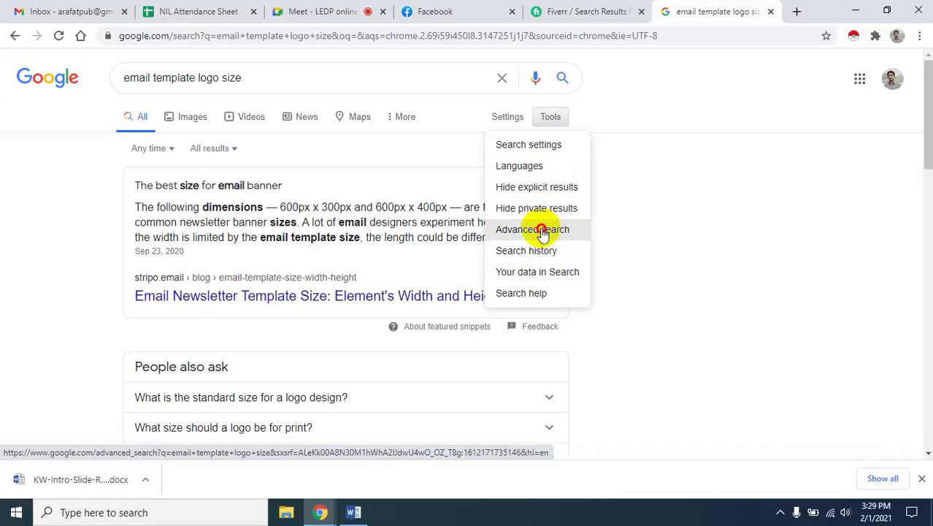
{"action": "left_click", "coordinate": [779, 513]}
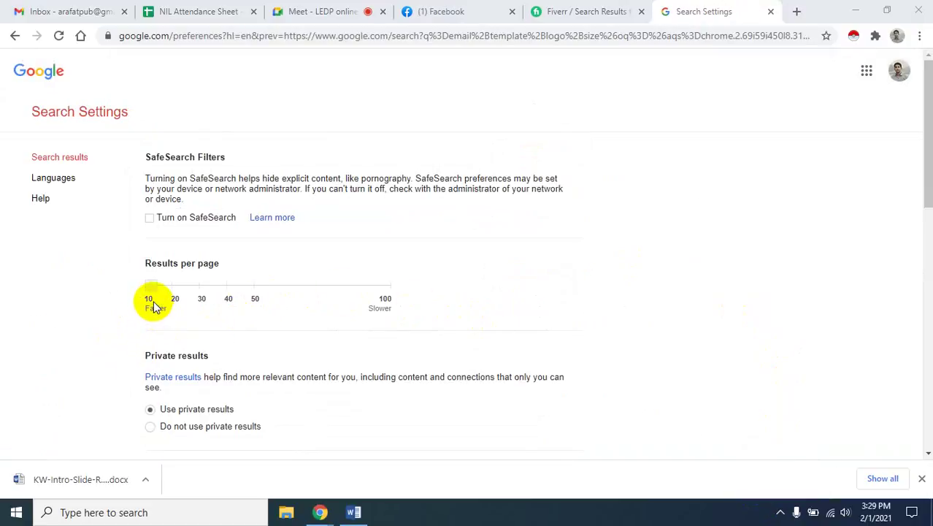
Set Google's Results per page to 50 in the Search Settings
{"action": "left_click", "coordinate": [148, 289]}
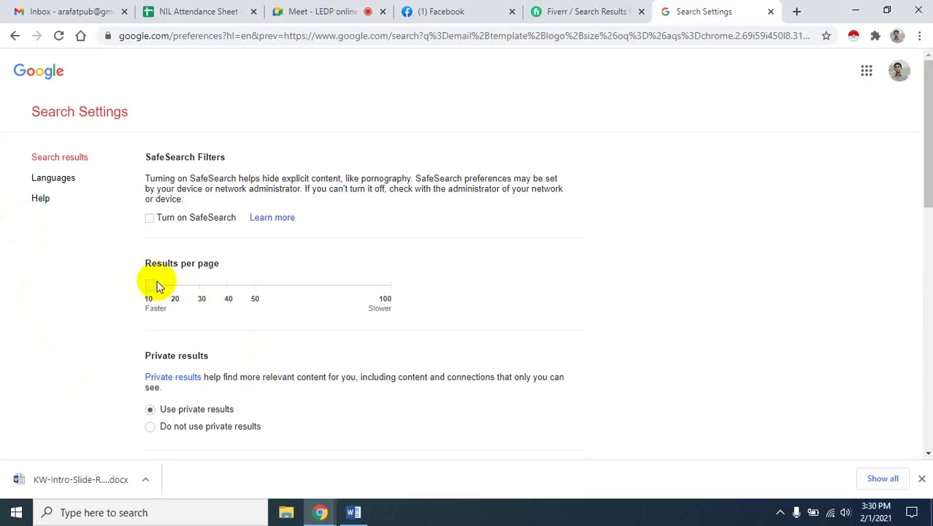
{"action": "left_click_drag", "start_coordinate": [152, 283], "coordinate": [439, 282]}
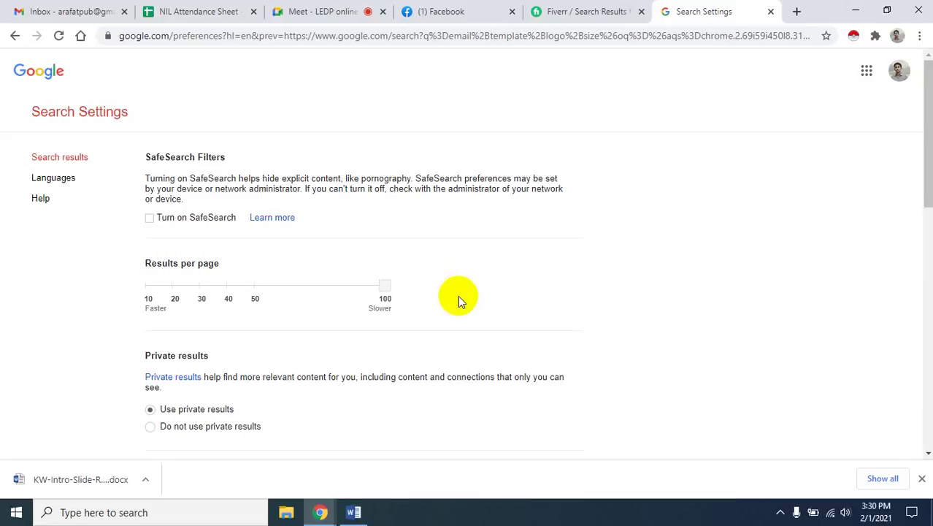
{"action": "left_click", "coordinate": [233, 286]}
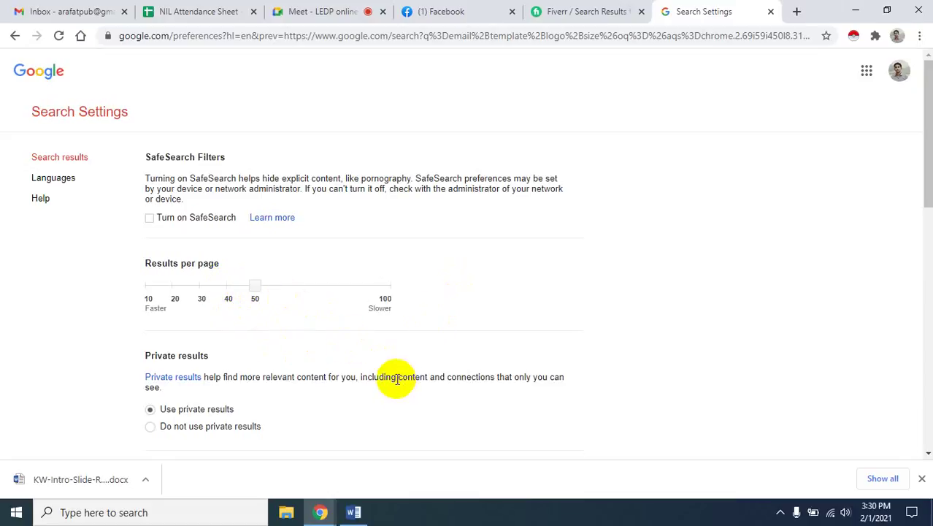
{"action": "scroll", "coordinate": [439, 383], "scroll_direction": "down", "scroll_amount": 5}
{"action": "scroll", "coordinate": [447, 376], "scroll_direction": "up", "scroll_amount": 5}
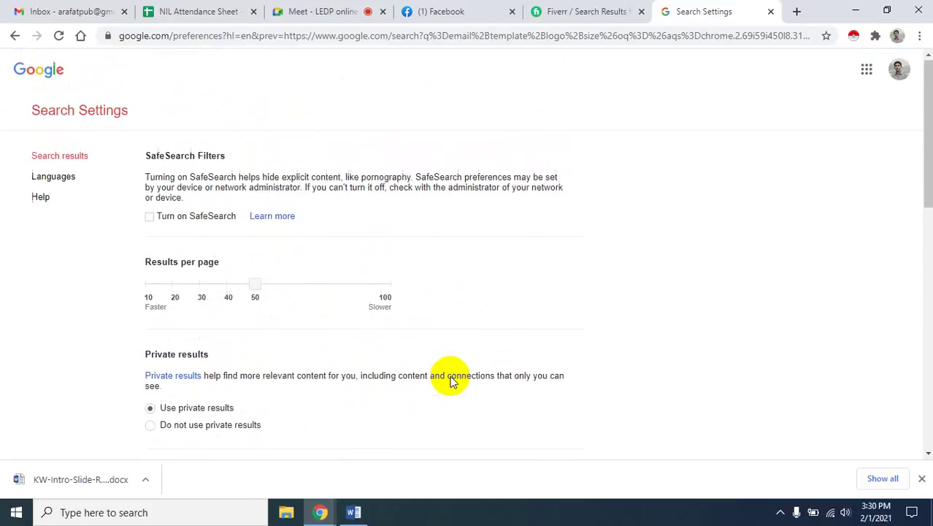
{"action": "scroll", "coordinate": [451, 378], "scroll_direction": "down", "scroll_amount": 5}
{"action": "scroll", "coordinate": [454, 378], "scroll_direction": "up", "scroll_amount": 5}
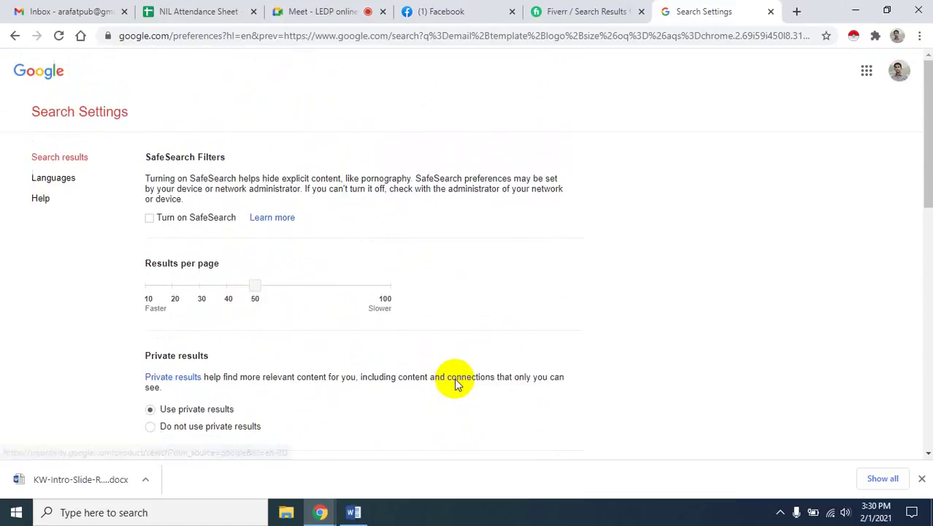
Save the Google search preferences, acknowledge the message and tick the "I'm not a robot" check
{"action": "scroll", "coordinate": [456, 378], "scroll_direction": "down", "scroll_amount": 10}
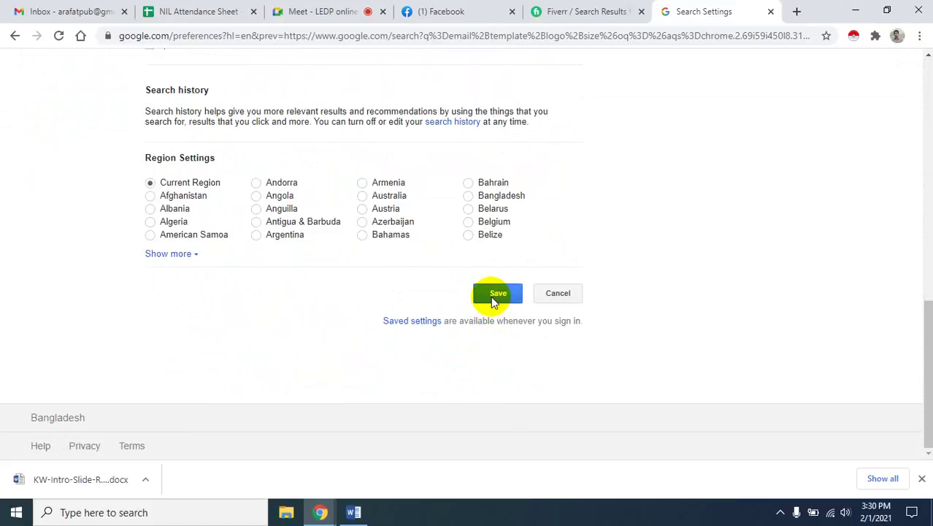
{"action": "left_click", "coordinate": [494, 299]}
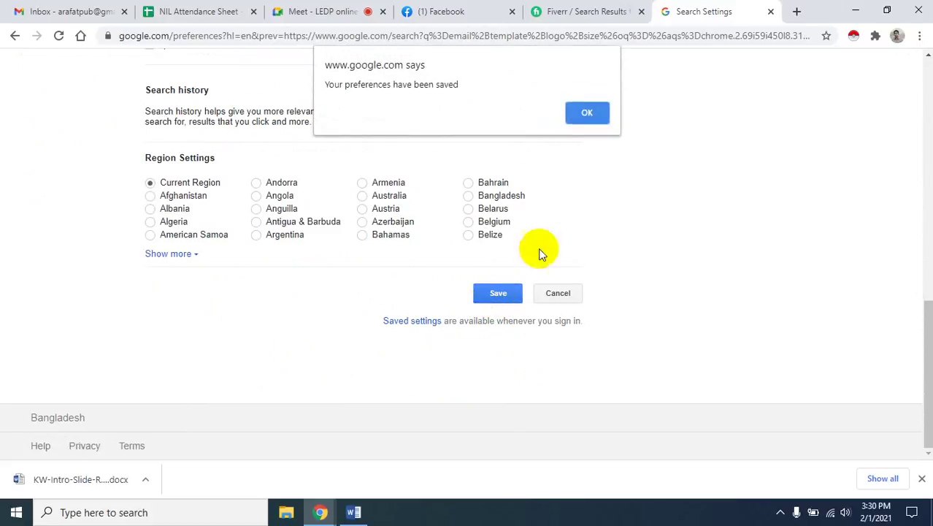
{"action": "left_click", "coordinate": [590, 118]}
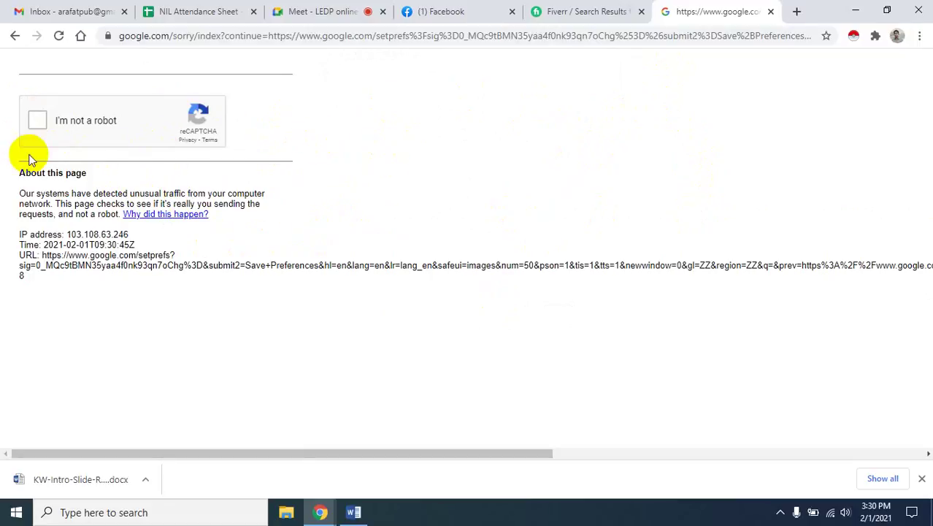
{"action": "left_click", "coordinate": [36, 125]}
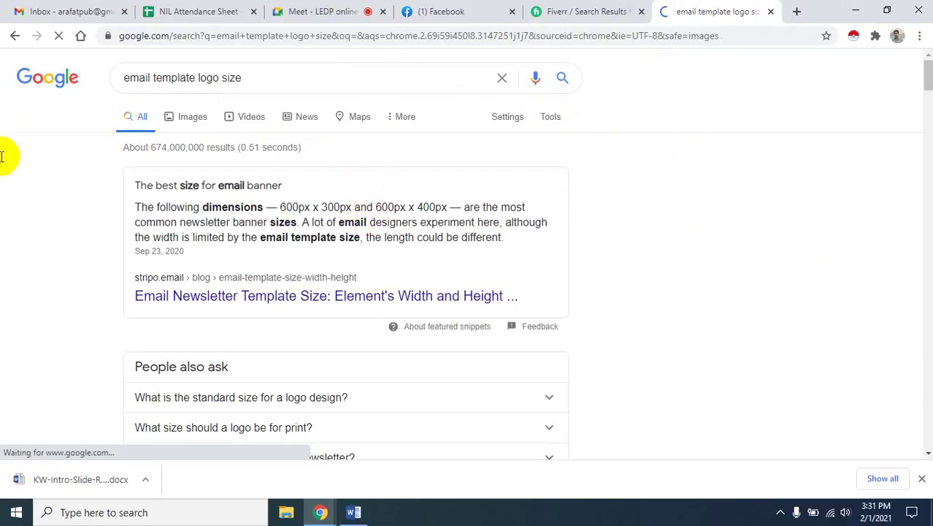
Look through the longer first page of "email template logo size" results down to the page numbers and return to the start
{"action": "scroll", "coordinate": [621, 343], "scroll_direction": "down", "scroll_amount": 15}
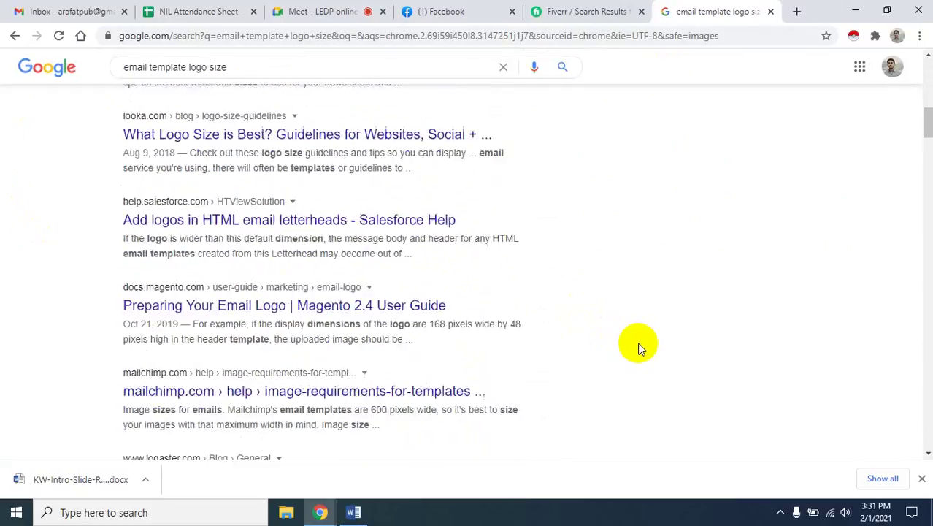
{"action": "scroll", "coordinate": [637, 348], "scroll_direction": "down", "scroll_amount": 15}
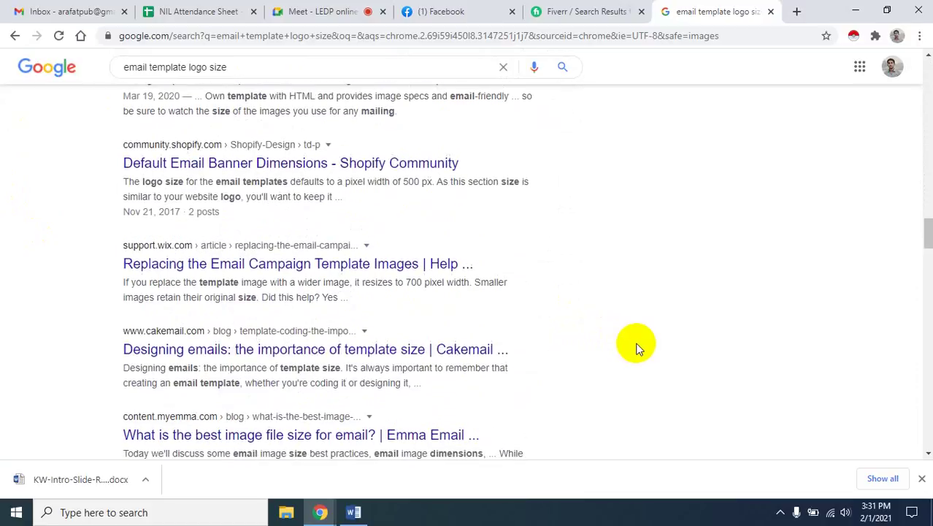
{"action": "scroll", "coordinate": [635, 349], "scroll_direction": "down", "scroll_amount": 20}
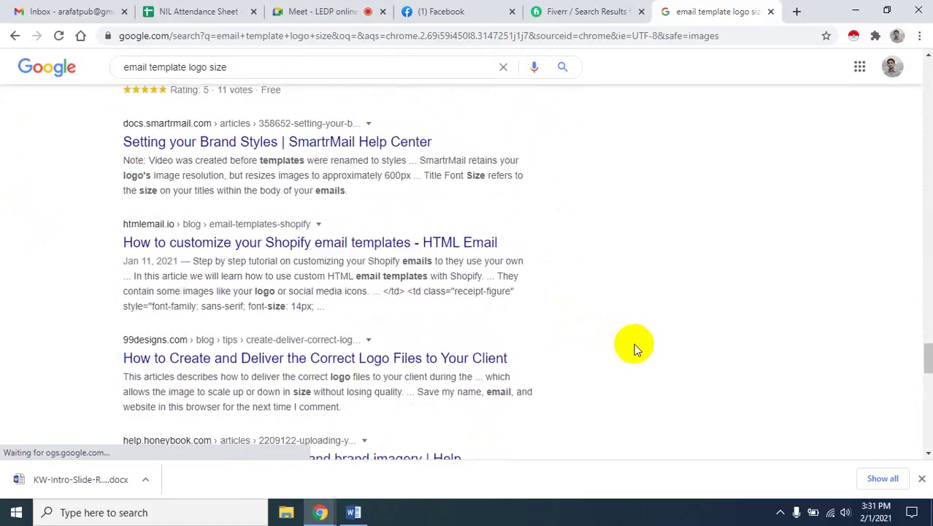
{"action": "scroll", "coordinate": [634, 342], "scroll_direction": "down", "scroll_amount": 8}
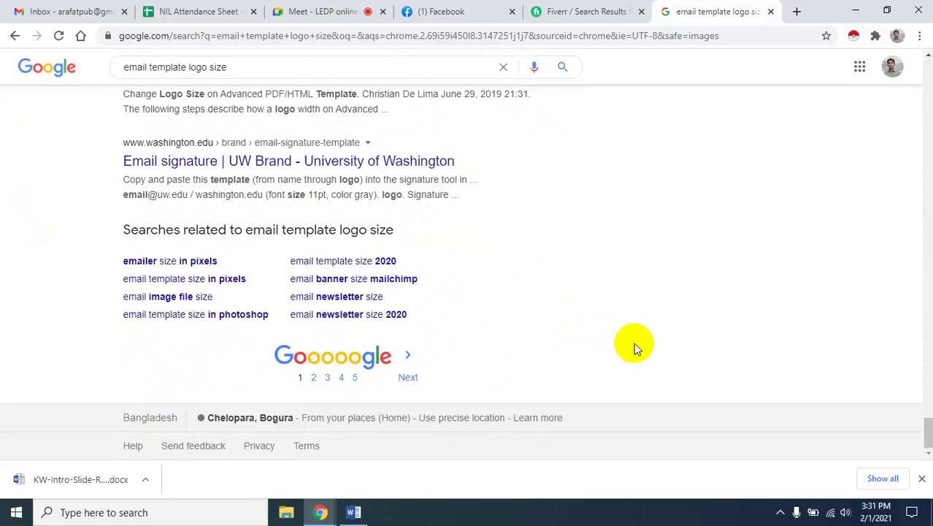
{"action": "scroll", "coordinate": [628, 341], "scroll_direction": "up", "scroll_amount": 5}
{"action": "scroll", "coordinate": [632, 347], "scroll_direction": "up", "scroll_amount": 20}
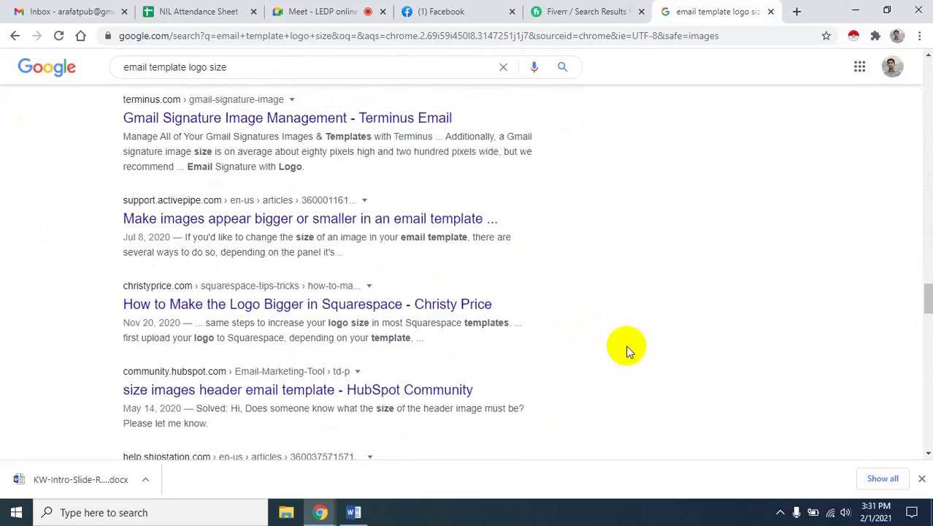
{"action": "scroll", "coordinate": [627, 349], "scroll_direction": "up", "scroll_amount": 5}
{"action": "scroll", "coordinate": [626, 346], "scroll_direction": "up", "scroll_amount": 10}
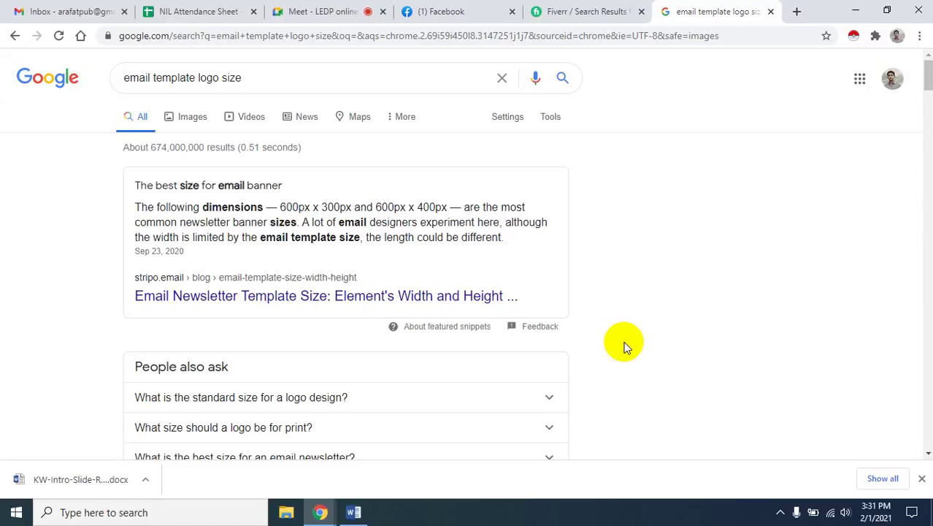
Search Google for "email extractor" in a new browser tab
{"action": "left_click", "coordinate": [797, 11]}
{"action": "left_click", "coordinate": [296, 36]}
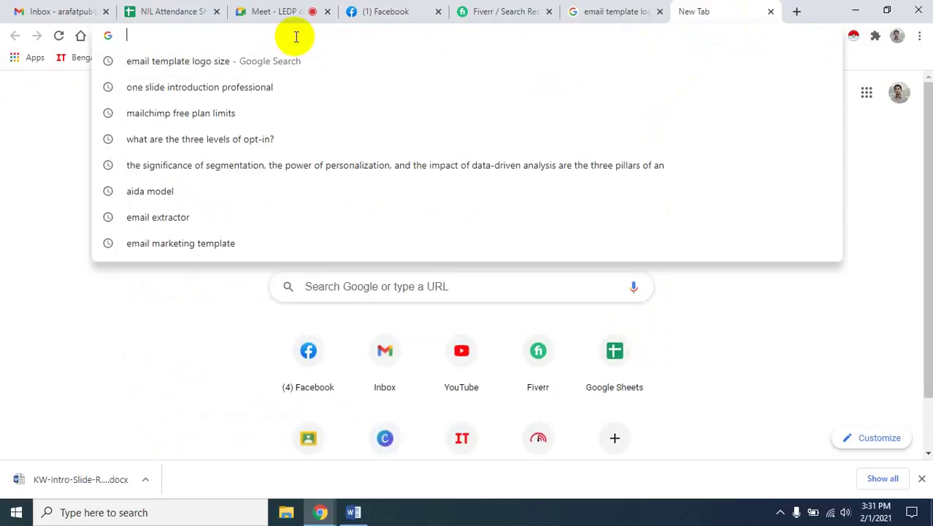
{"action": "type", "text": "email "}
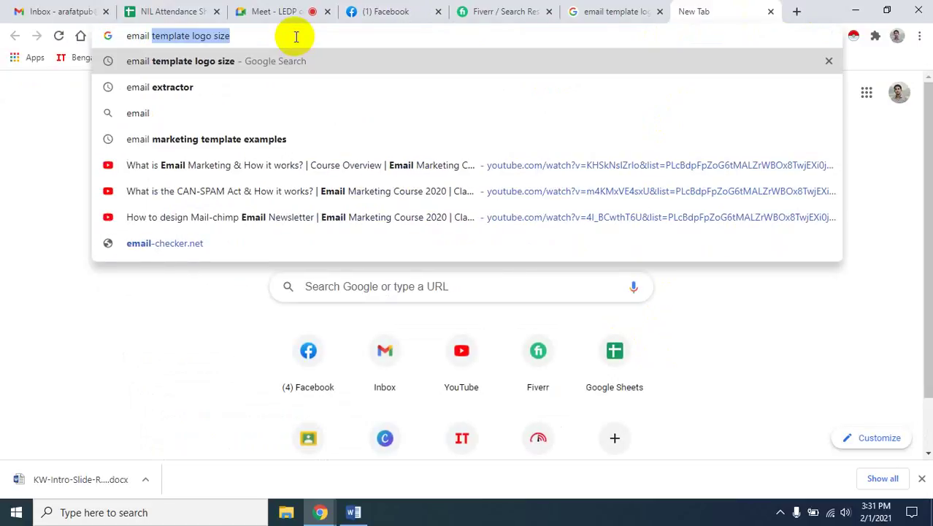
{"action": "type", "text": "extra"}
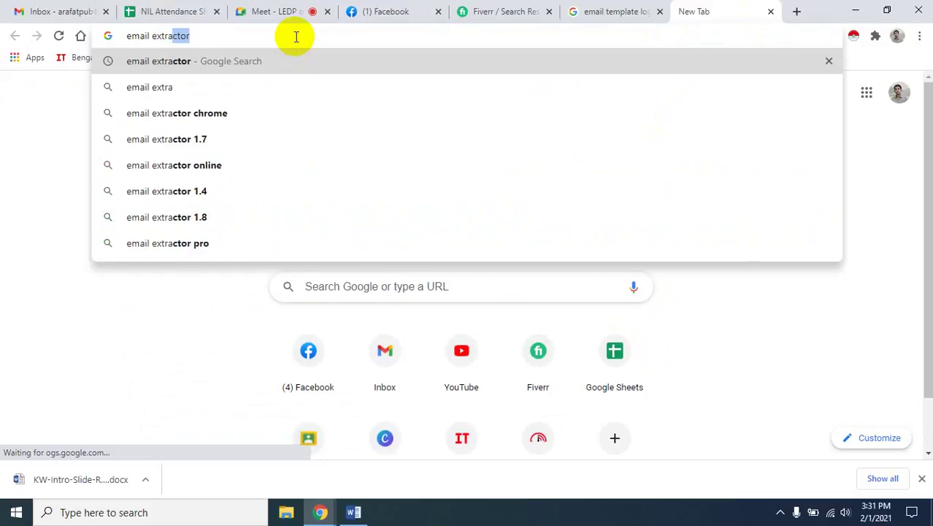
{"action": "type", "text": "ctor"}
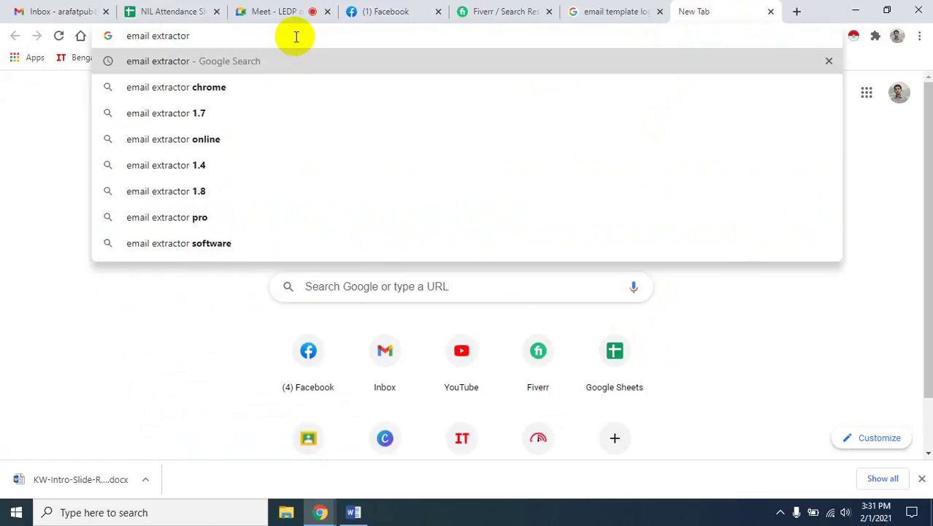
{"action": "key", "text": "Return"}
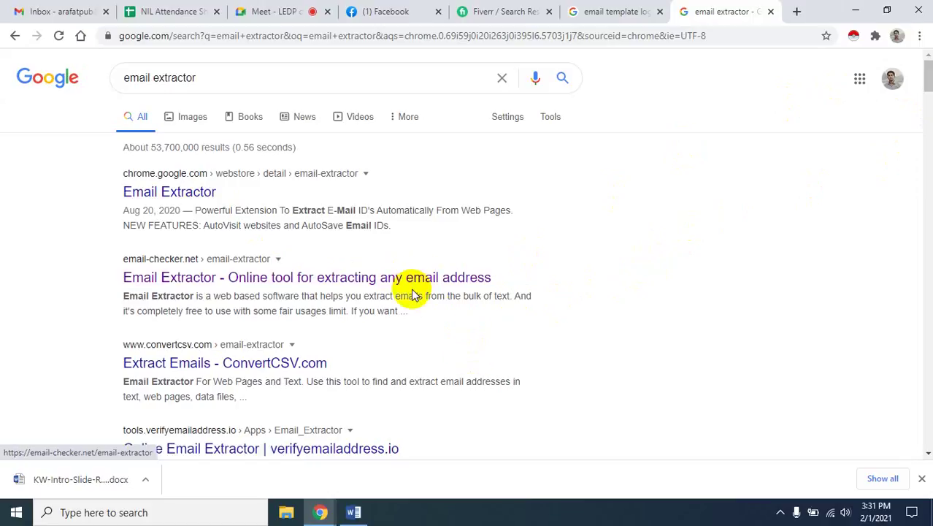
Open the email-checker.net Email Extractor result in a new browser tab, keeping the search results in view
{"action": "right_click", "coordinate": [188, 282]}
{"action": "left_click", "coordinate": [203, 289]}
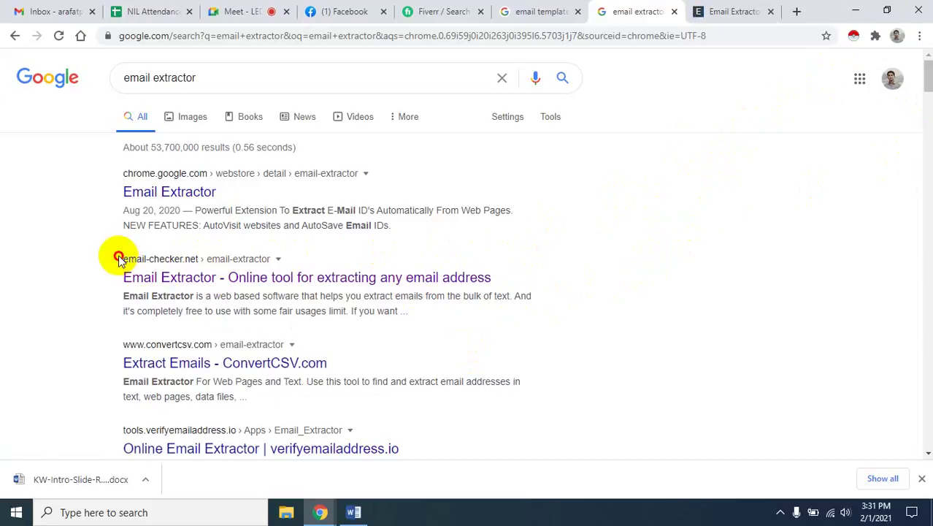
{"action": "mouse_move", "coordinate": [116, 256]}
{"action": "left_mouse_down"}
{"action": "mouse_move", "coordinate": [155, 268]}
{"action": "mouse_move", "coordinate": [100, 246]}
{"action": "left_mouse_up"}
{"action": "left_click", "coordinate": [100, 246]}
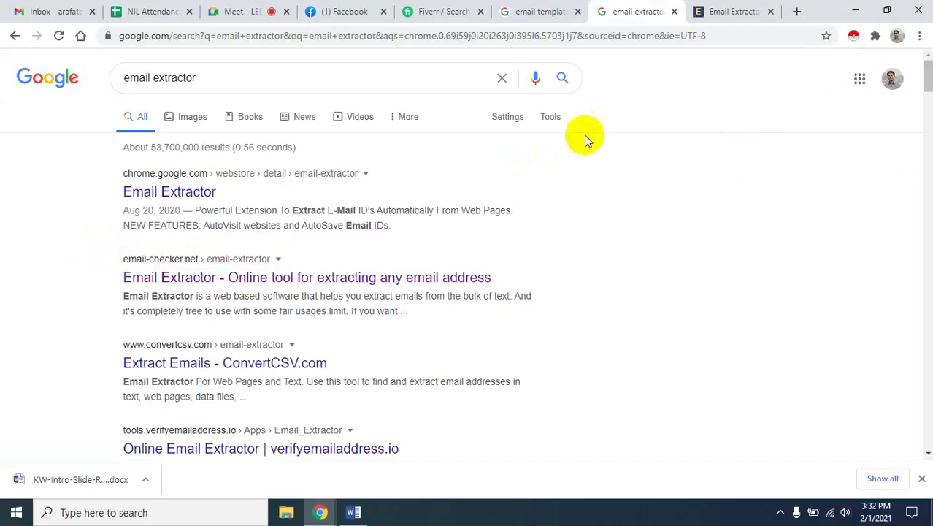
Copy the web address of the email-checker.net Email Extractor page and send it in the Google Meet class chat
{"action": "left_click", "coordinate": [734, 11]}
{"action": "left_click", "coordinate": [277, 35]}
{"action": "key", "text": "ctrl+c"}
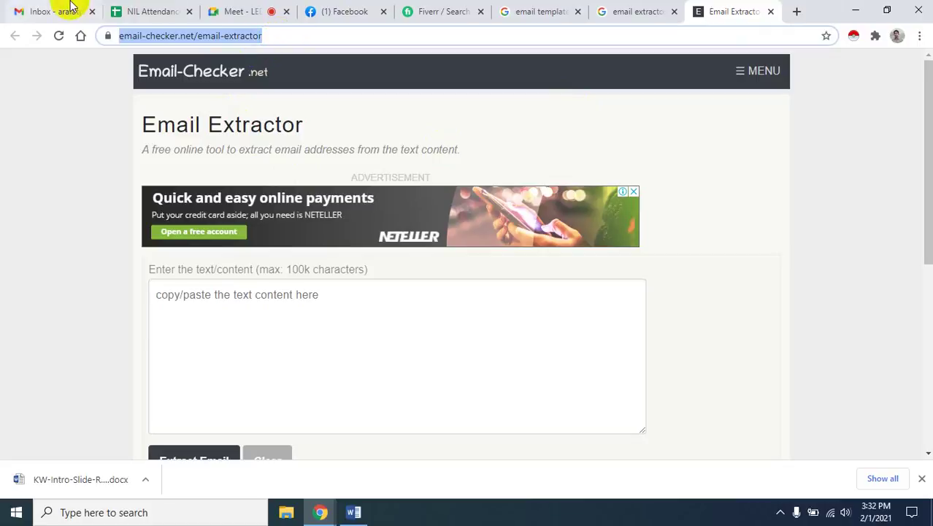
{"action": "left_click", "coordinate": [233, 10]}
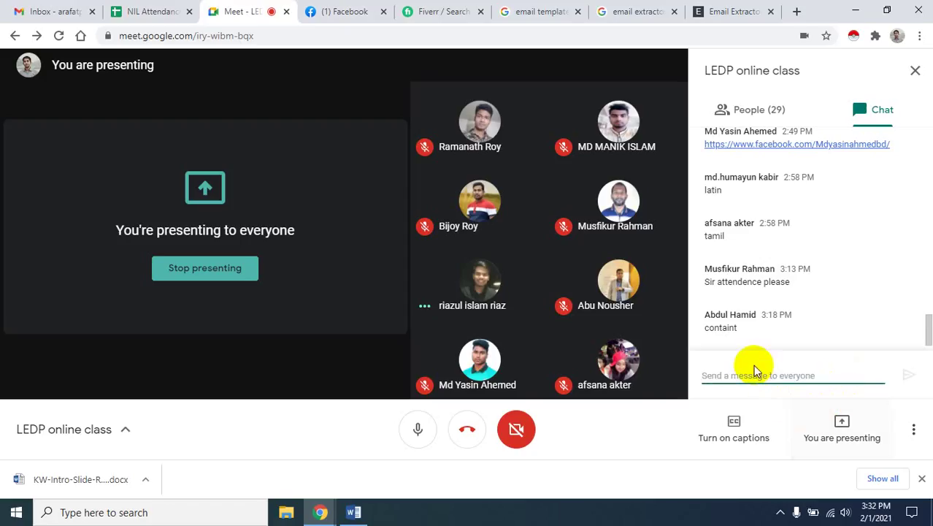
{"action": "left_click", "coordinate": [741, 371]}
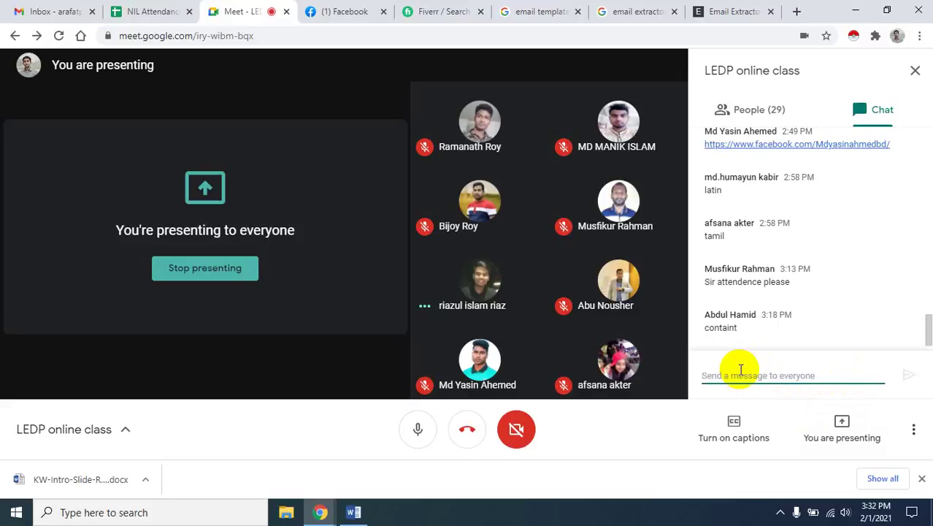
{"action": "key", "text": "ctrl+v"}
{"action": "key", "text": "Return"}
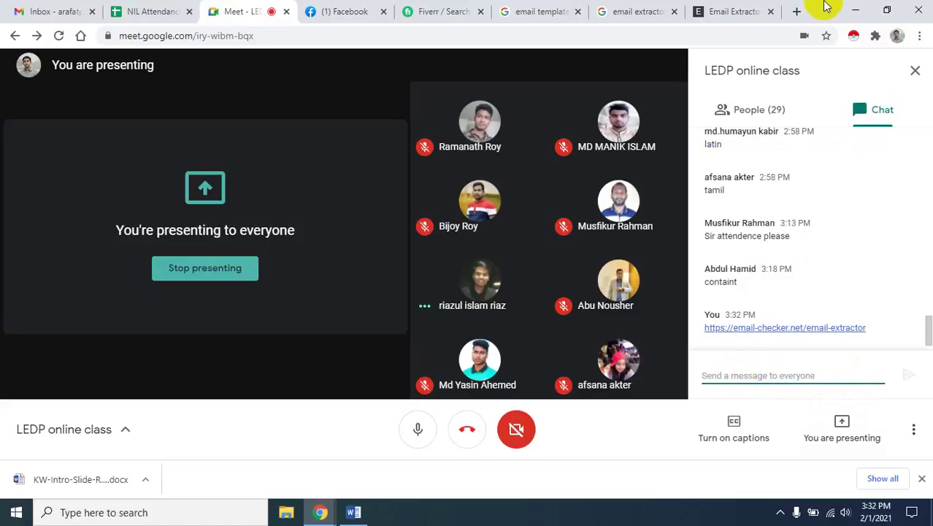
Look over the Email Extractor page's text input area and description, and go back to the "email extractor" search results
{"action": "left_click", "coordinate": [719, 11]}
{"action": "scroll", "coordinate": [581, 373], "scroll_direction": "down", "scroll_amount": 3}
{"action": "scroll", "coordinate": [580, 372], "scroll_direction": "up", "scroll_amount": 3}
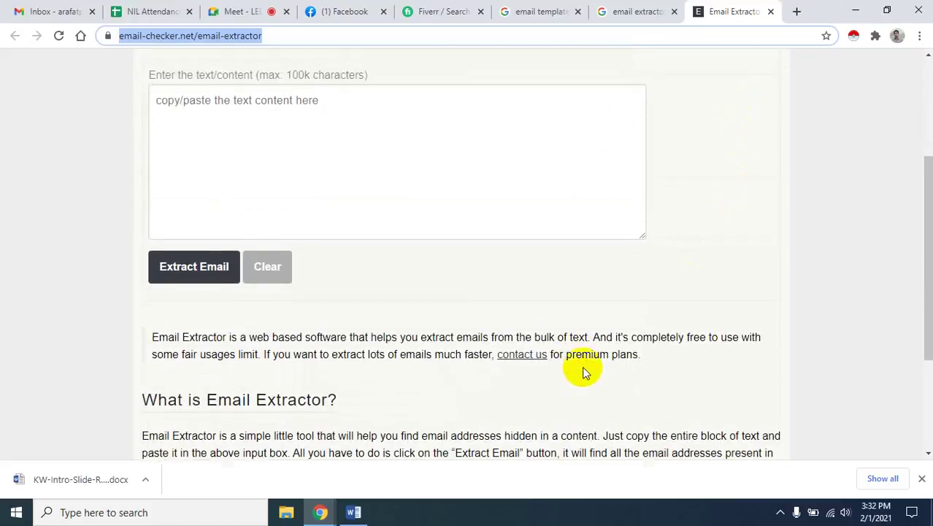
{"action": "left_click", "coordinate": [628, 11]}
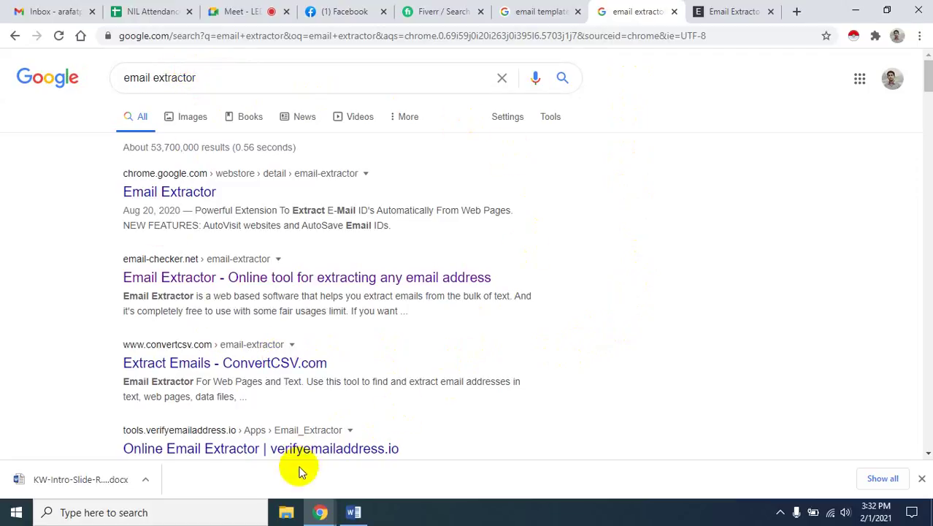
Switch to the Word document and add the unnumbered line site:facebook.com “doctor” beneath Profession in the Bulk Email Collection list
{"action": "left_click", "coordinate": [354, 512]}
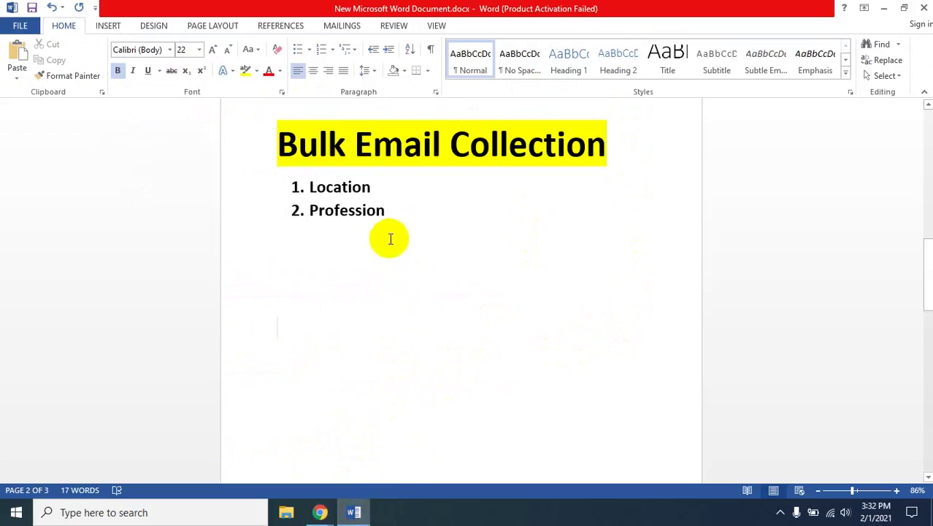
{"action": "key", "text": "Return"}
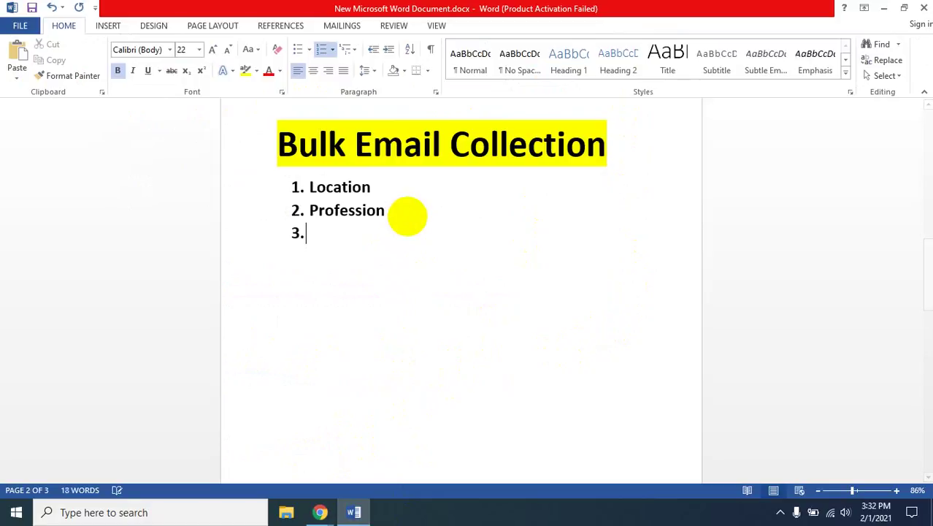
{"action": "key", "text": "BackSpace"}
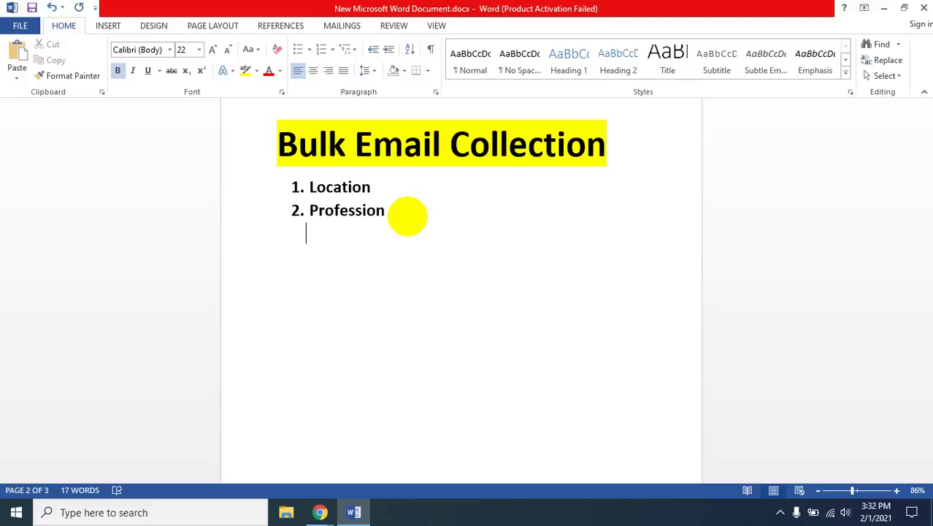
{"action": "type", "text": "site:face"}
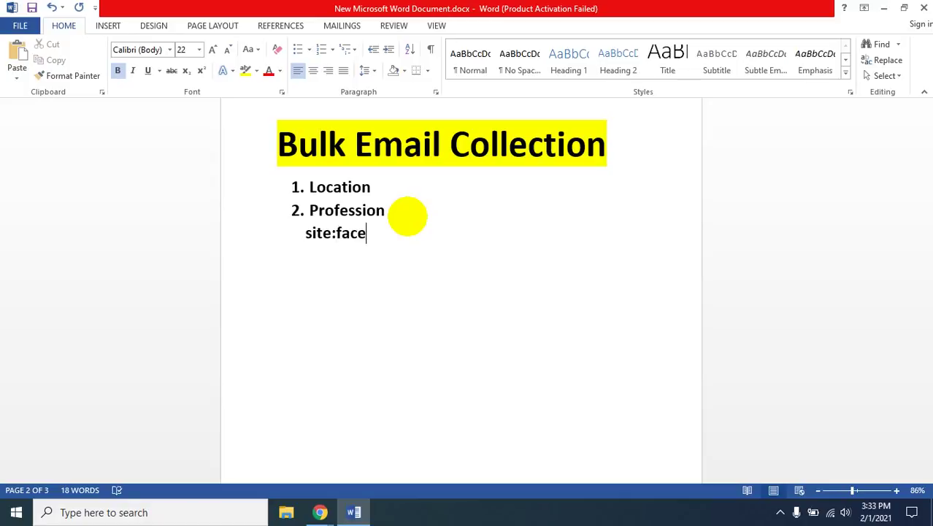
{"action": "type", "text": "book.com"}
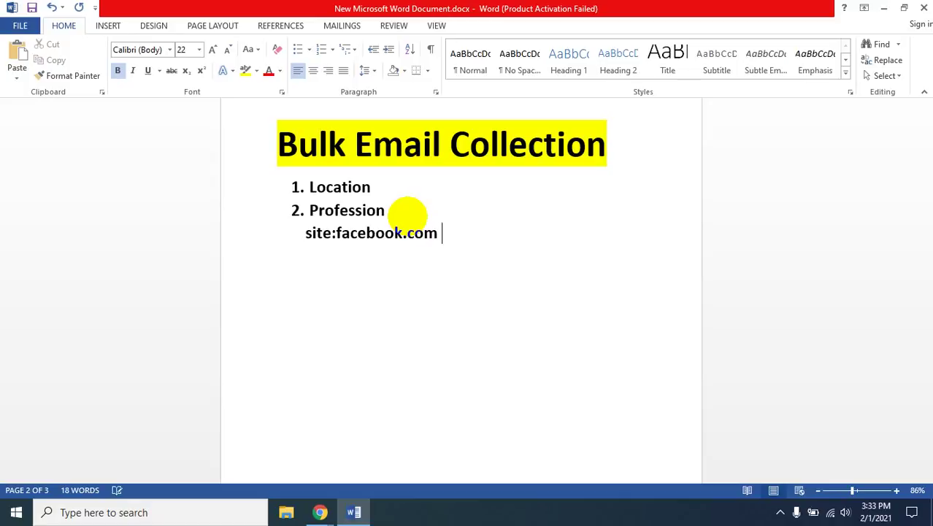
{"action": "type", "text": " \"\""}
{"action": "key", "text": "Left"}
{"action": "type", "text": "doctor"}
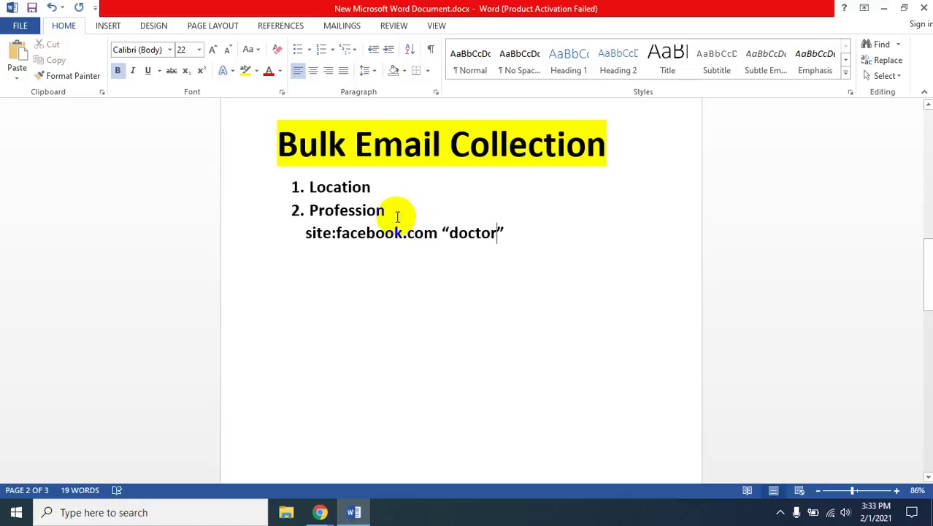
{"action": "left_click", "coordinate": [440, 229]}
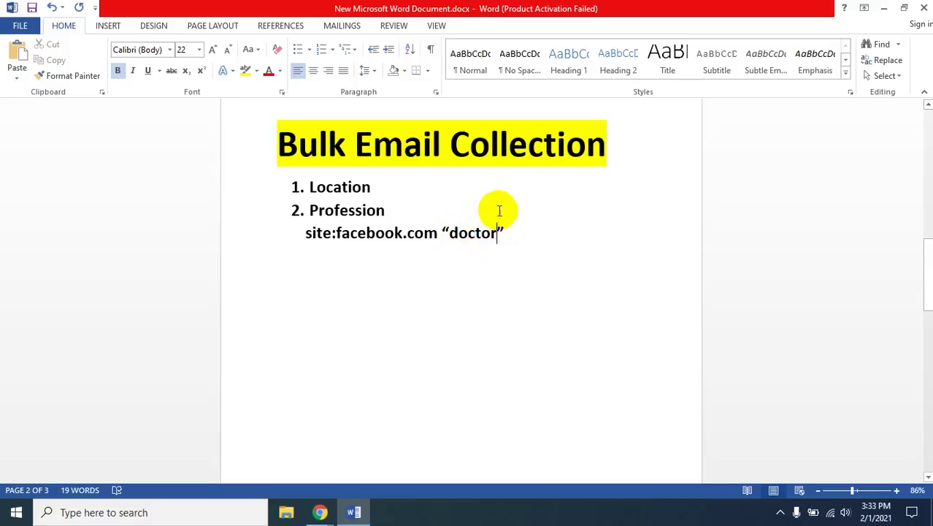
{"action": "left_click", "coordinate": [530, 232]}
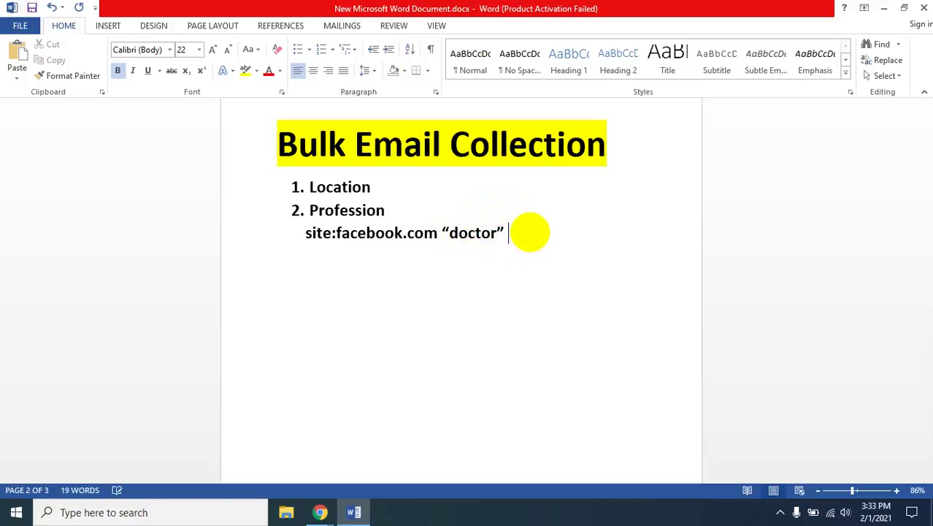
{"action": "type", "text": "\"\""}
{"action": "key", "text": "Left"}
{"action": "type", "text": "@"}
{"action": "type", "text": "gmail.co"}
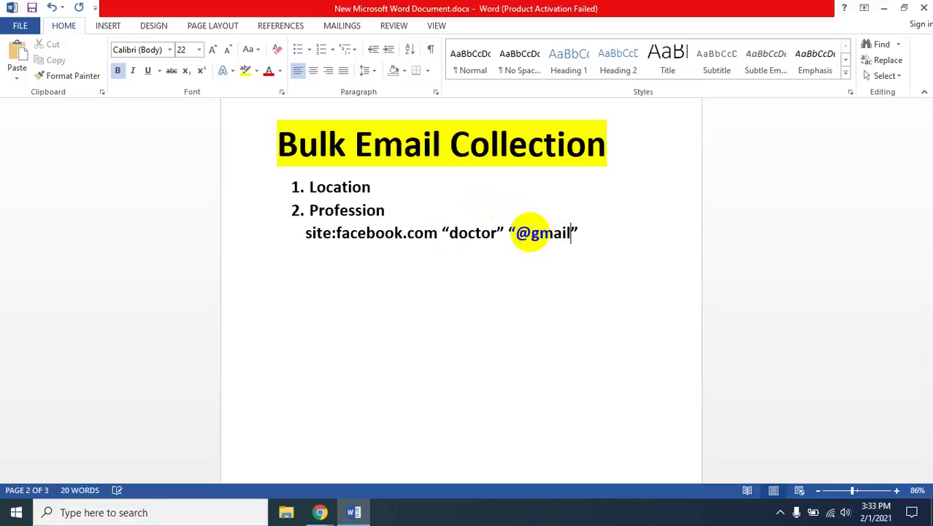
{"action": "type", "text": "m"}
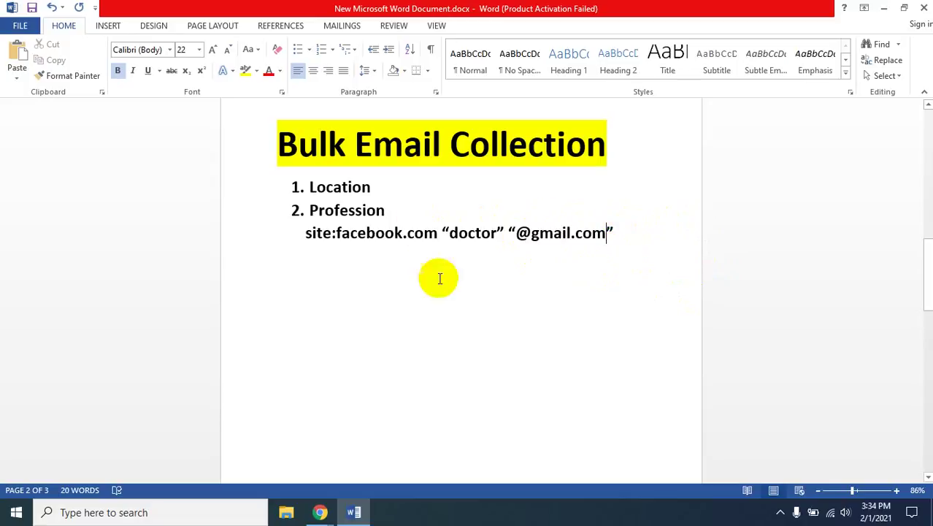
{"action": "left_click", "coordinate": [604, 231]}
{"action": "left_click_drag", "start_coordinate": [605, 230], "coordinate": [523, 241]}
{"action": "left_click", "coordinate": [524, 240]}
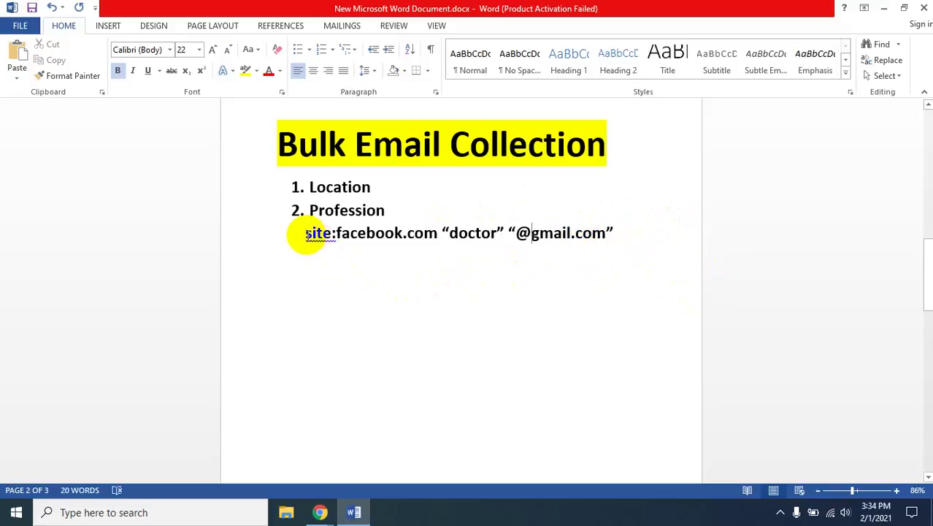
{"action": "left_click_drag", "start_coordinate": [303, 241], "coordinate": [615, 226]}
{"action": "key", "text": "ctrl+c"}
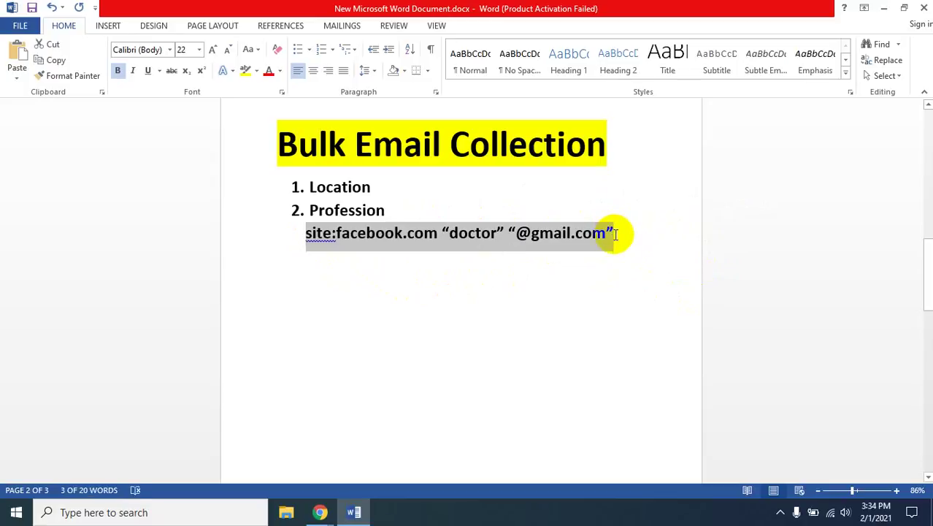
{"action": "mouse_move", "coordinate": [320, 512]}
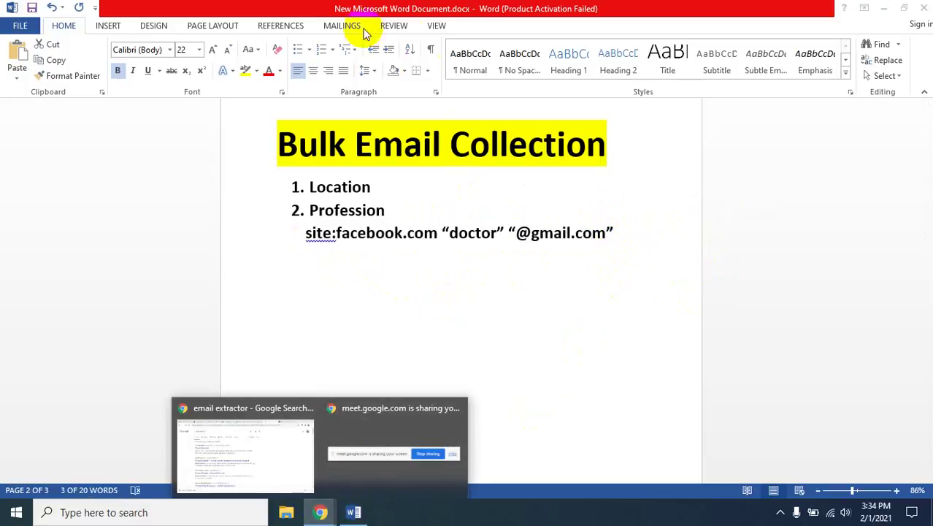
{"action": "left_click", "coordinate": [253, 458]}
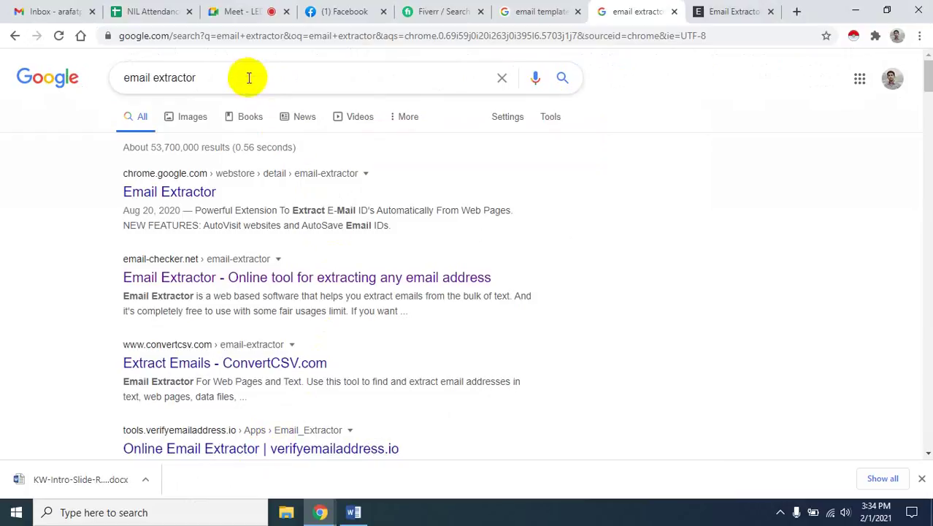
{"action": "double_click", "coordinate": [242, 76]}
{"action": "left_click", "coordinate": [241, 76]}
{"action": "key", "text": "ctrl+v"}
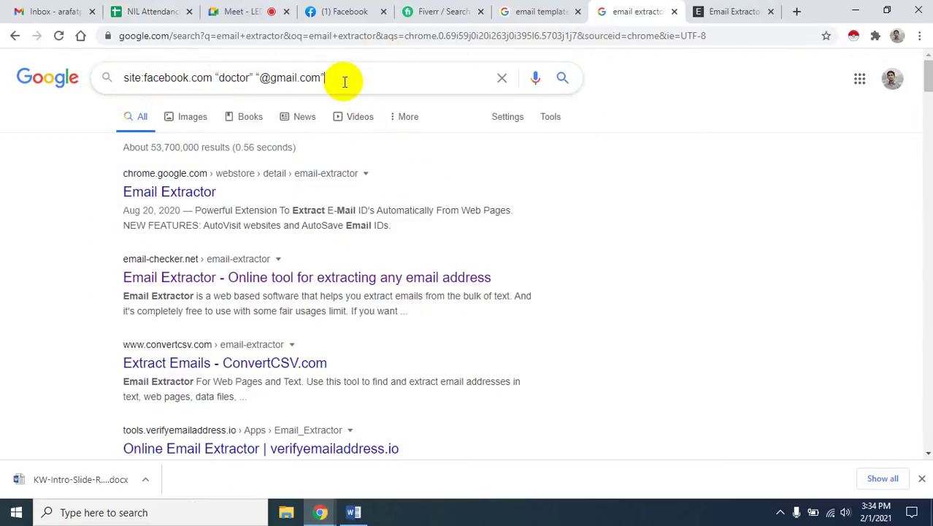
{"action": "key", "text": "Return"}
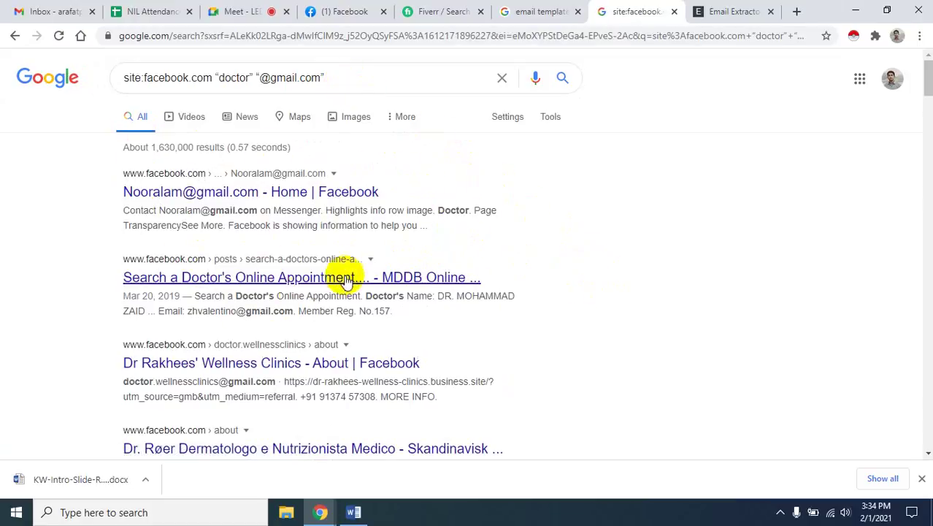
Copy the entire Google results page for the doctor query and paste it into the Email Extractor's text area
{"action": "scroll", "coordinate": [322, 299], "scroll_direction": "down", "scroll_amount": 5}
{"action": "scroll", "coordinate": [322, 300], "scroll_direction": "down", "scroll_amount": 20}
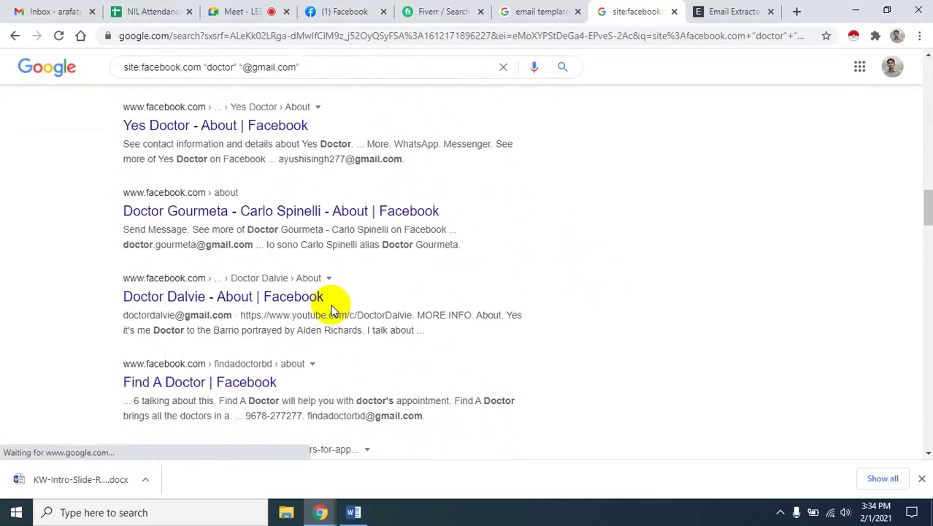
{"action": "scroll", "coordinate": [332, 310], "scroll_direction": "down", "scroll_amount": 15}
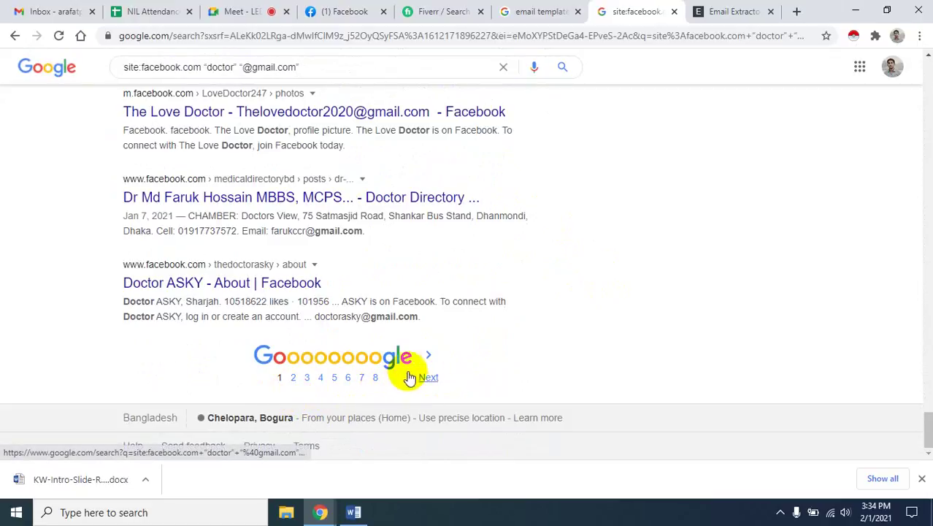
{"action": "scroll", "coordinate": [624, 315], "scroll_direction": "up", "scroll_amount": 5}
{"action": "scroll", "coordinate": [629, 313], "scroll_direction": "up", "scroll_amount": 20}
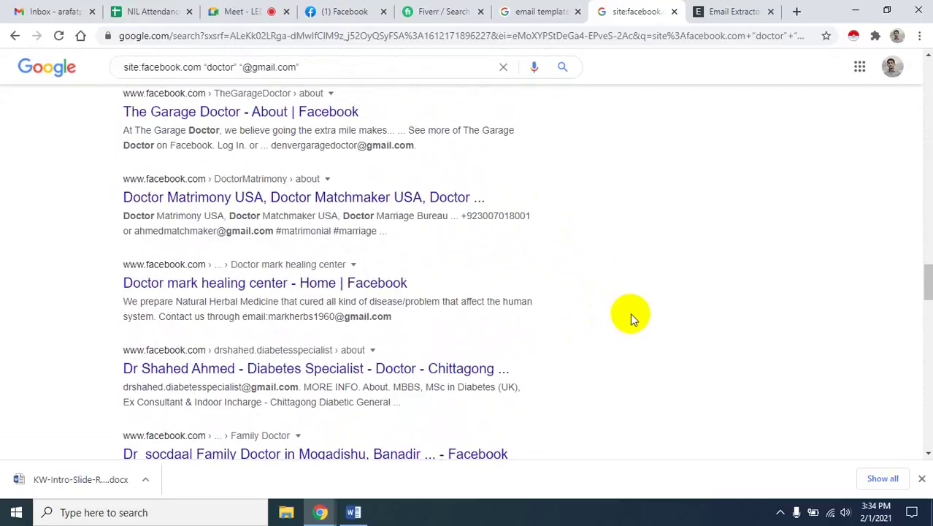
{"action": "scroll", "coordinate": [401, 296], "scroll_direction": "up", "scroll_amount": 15}
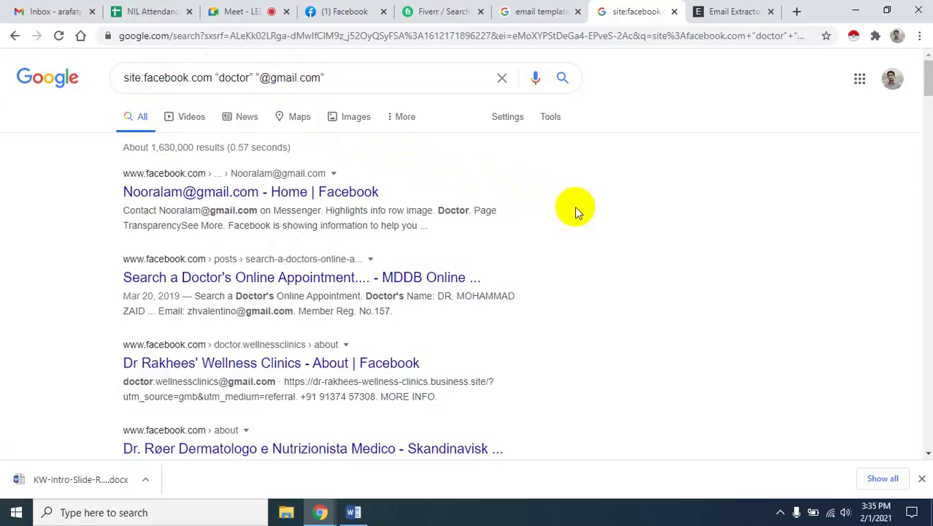
{"action": "key", "text": "ctrl+a"}
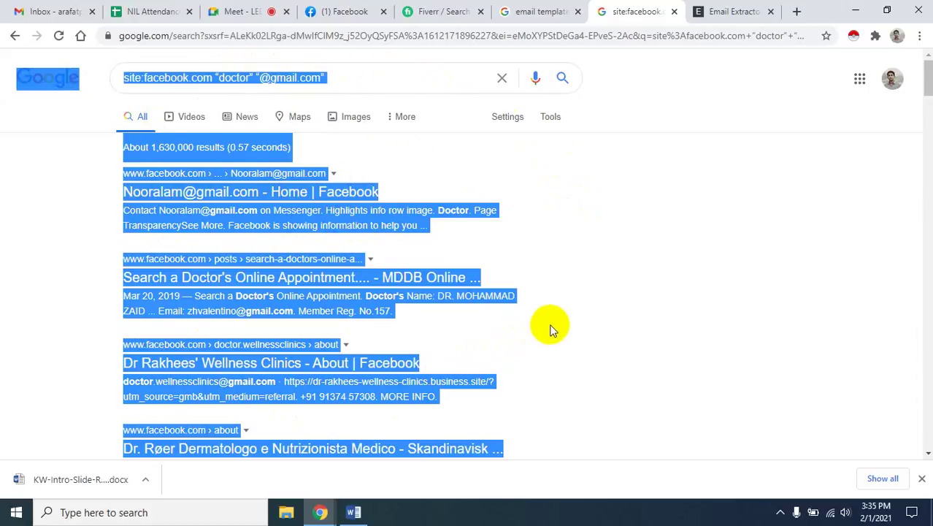
{"action": "left_click", "coordinate": [729, 11]}
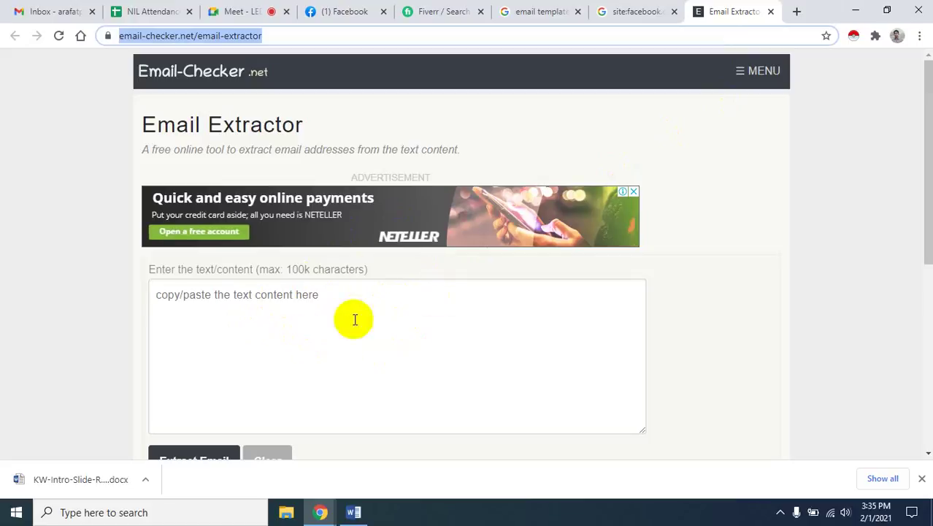
{"action": "scroll", "coordinate": [314, 333], "scroll_direction": "down", "scroll_amount": 1}
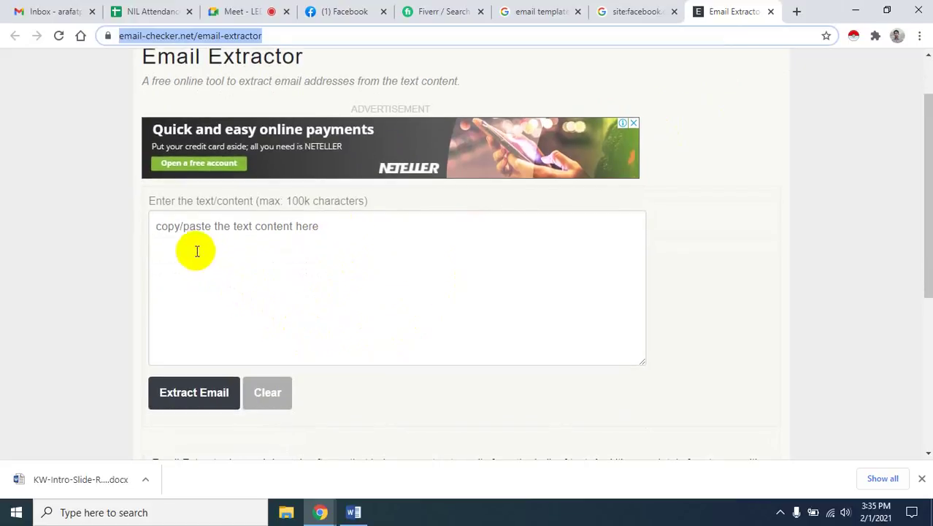
{"action": "left_click", "coordinate": [212, 232]}
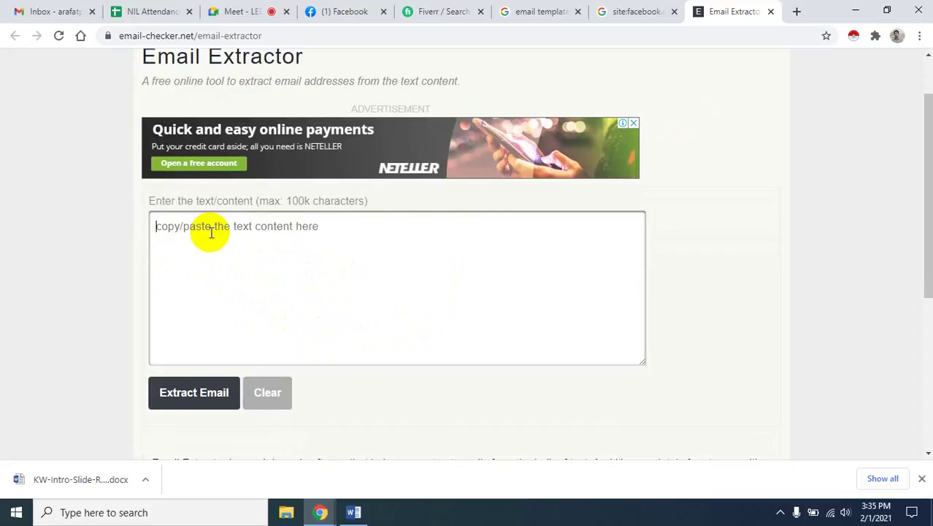
{"action": "key", "text": "ctrl+v"}
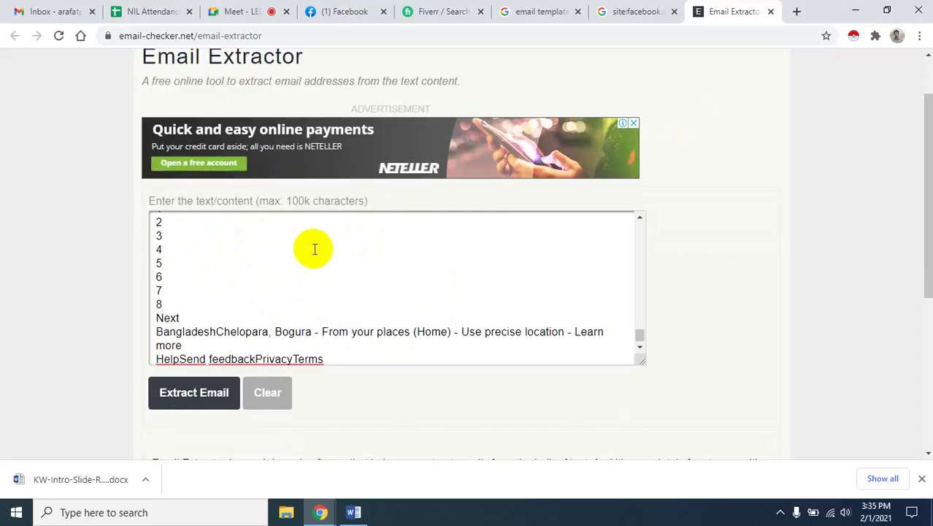
Extract the email addresses from the pasted search results text and check the extracted list and total
{"action": "scroll", "coordinate": [365, 292], "scroll_direction": "up", "scroll_amount": 5}
{"action": "scroll", "coordinate": [365, 292], "scroll_direction": "down", "scroll_amount": 6}
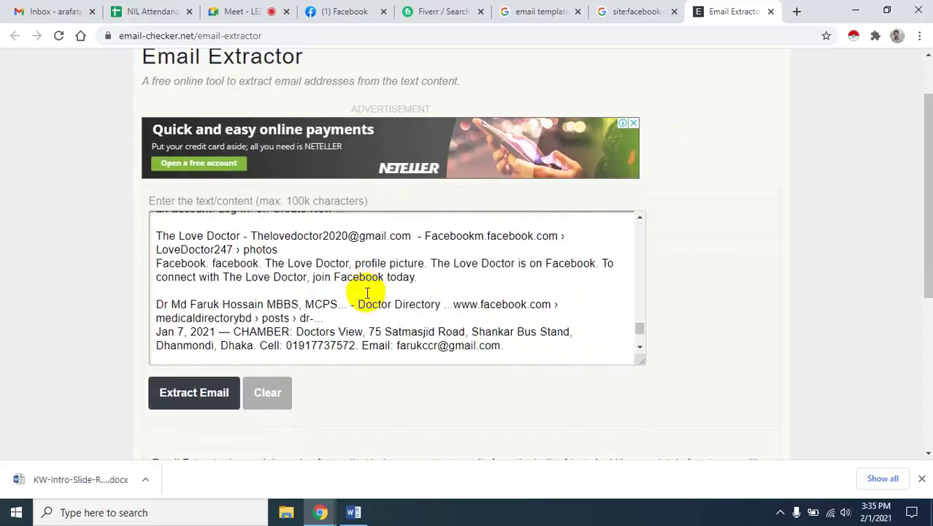
{"action": "scroll", "coordinate": [757, 281], "scroll_direction": "down", "scroll_amount": 2}
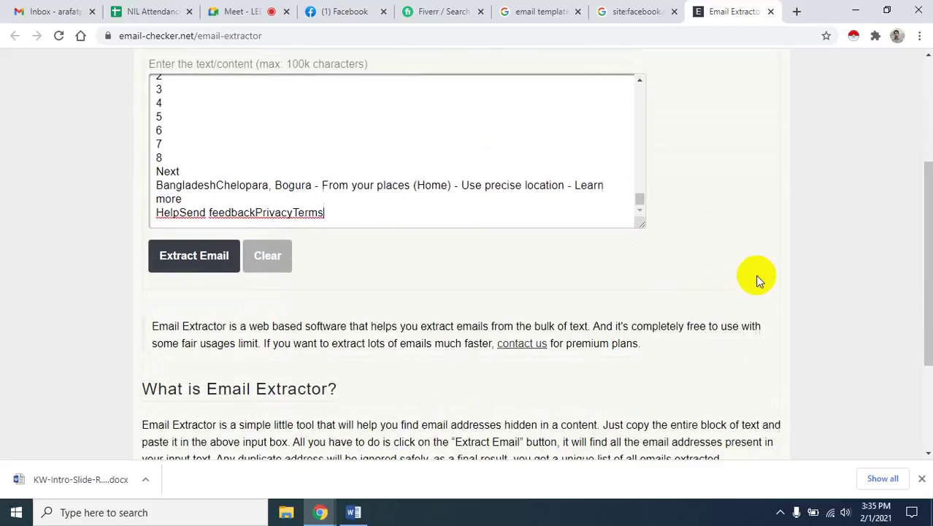
{"action": "left_click", "coordinate": [188, 263]}
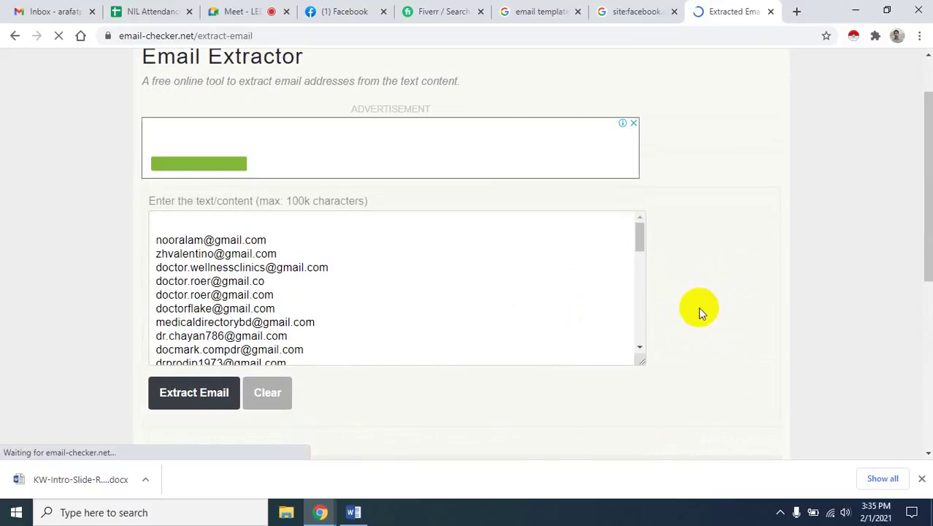
{"action": "scroll", "coordinate": [379, 303], "scroll_direction": "down", "scroll_amount": 5}
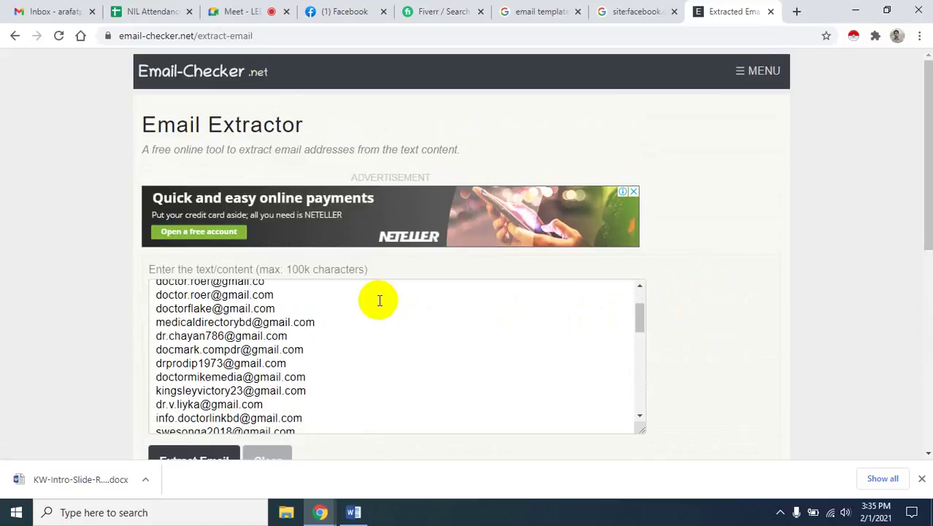
{"action": "scroll", "coordinate": [377, 321], "scroll_direction": "down", "scroll_amount": 2}
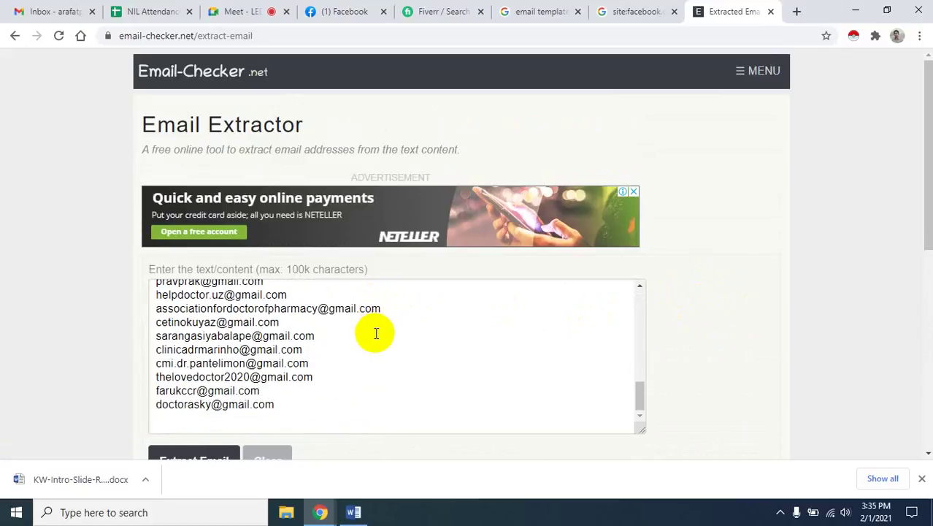
{"action": "scroll", "coordinate": [730, 305], "scroll_direction": "down", "scroll_amount": 2}
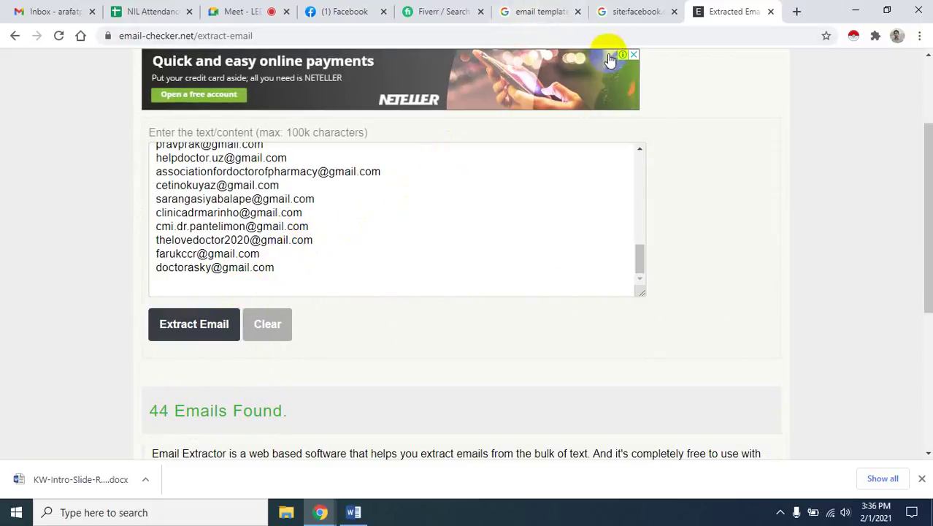
Go back to the Google results for the doctor query, clear the page selection and look through the Facebook listings
{"action": "left_click", "coordinate": [642, 11]}
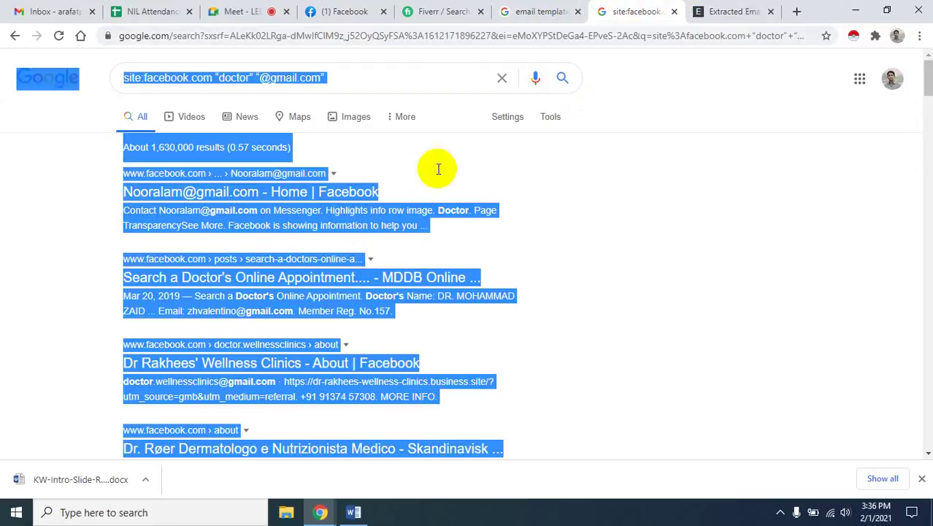
{"action": "left_click", "coordinate": [545, 307]}
{"action": "scroll", "coordinate": [545, 313], "scroll_direction": "down", "scroll_amount": 20}
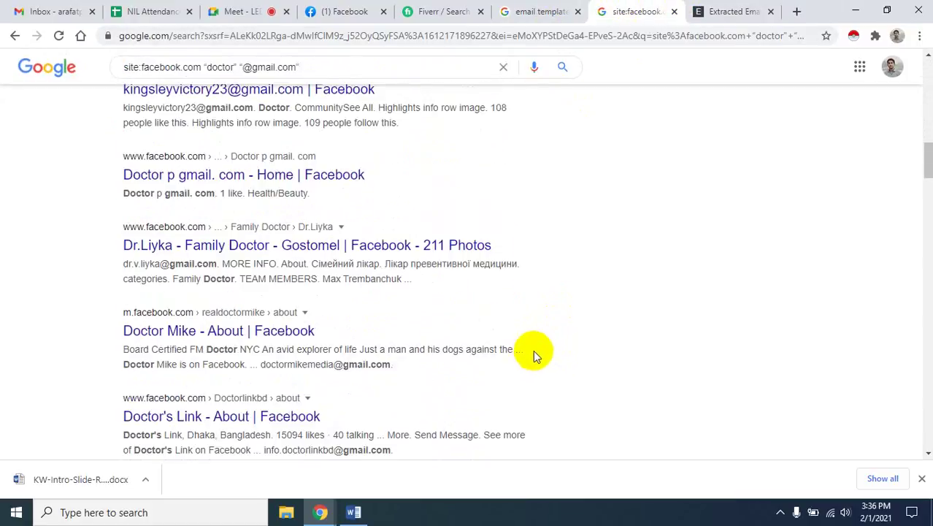
{"action": "scroll", "coordinate": [523, 345], "scroll_direction": "down", "scroll_amount": 5}
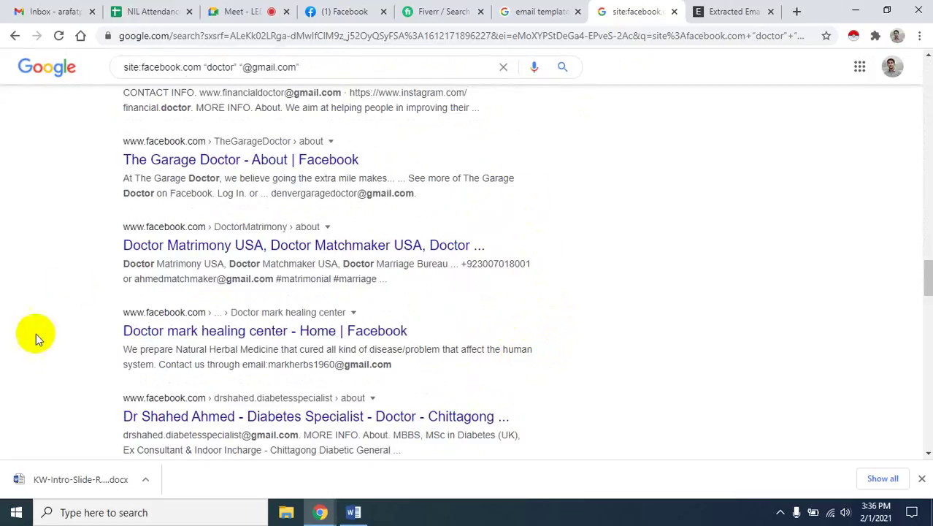
{"action": "scroll", "coordinate": [369, 330], "scroll_direction": "down", "scroll_amount": 5}
{"action": "scroll", "coordinate": [365, 330], "scroll_direction": "down", "scroll_amount": 5}
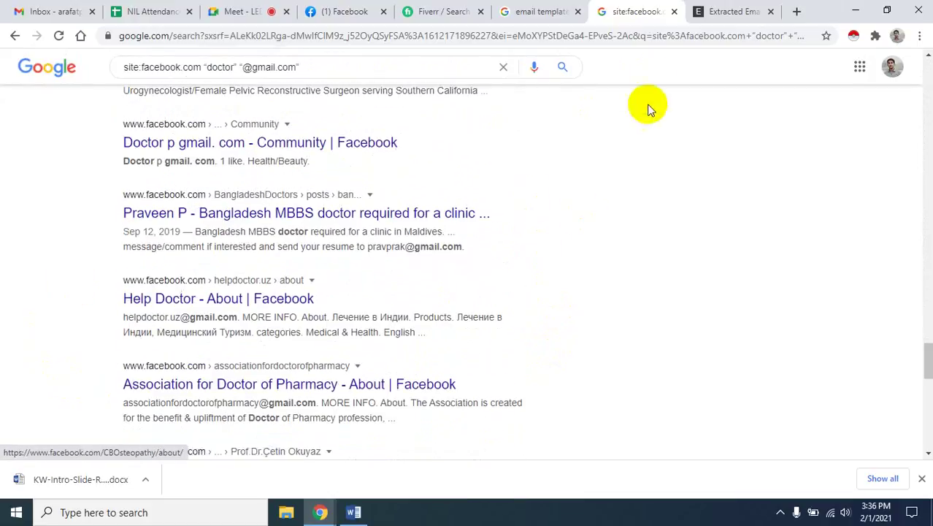
Return to the Email Extractor and examine the extracted addresses from the start of the list, highlighting the first and third entries
{"action": "left_click", "coordinate": [716, 10]}
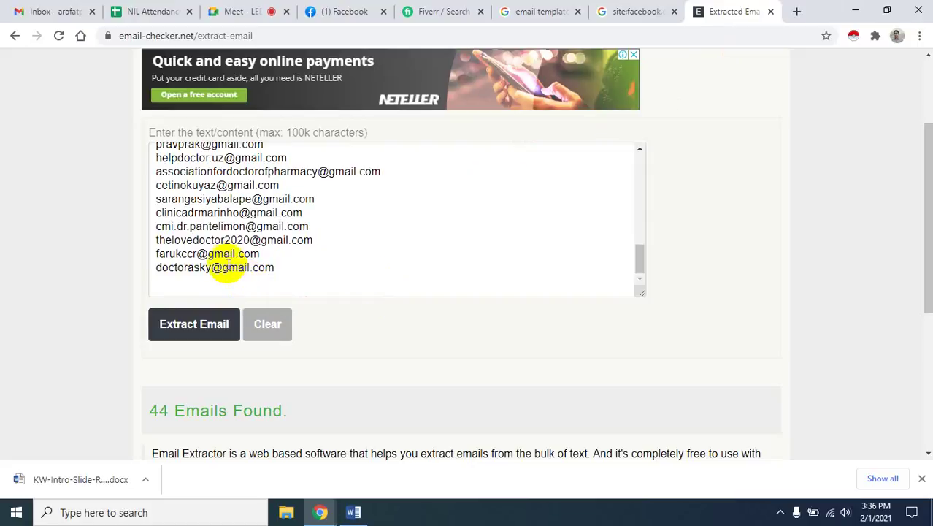
{"action": "scroll", "coordinate": [234, 259], "scroll_direction": "up", "scroll_amount": 7}
{"action": "scroll", "coordinate": [230, 259], "scroll_direction": "up", "scroll_amount": 2}
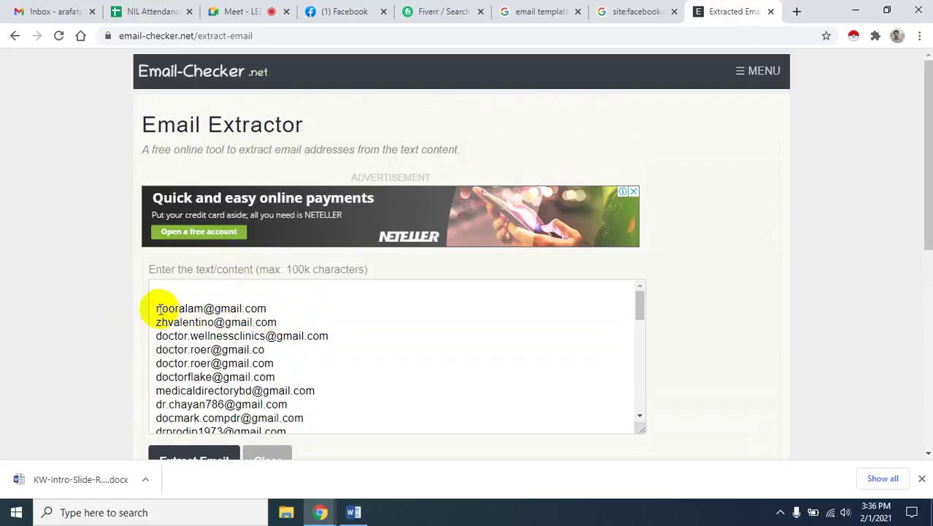
{"action": "left_click_drag", "start_coordinate": [156, 308], "coordinate": [268, 304]}
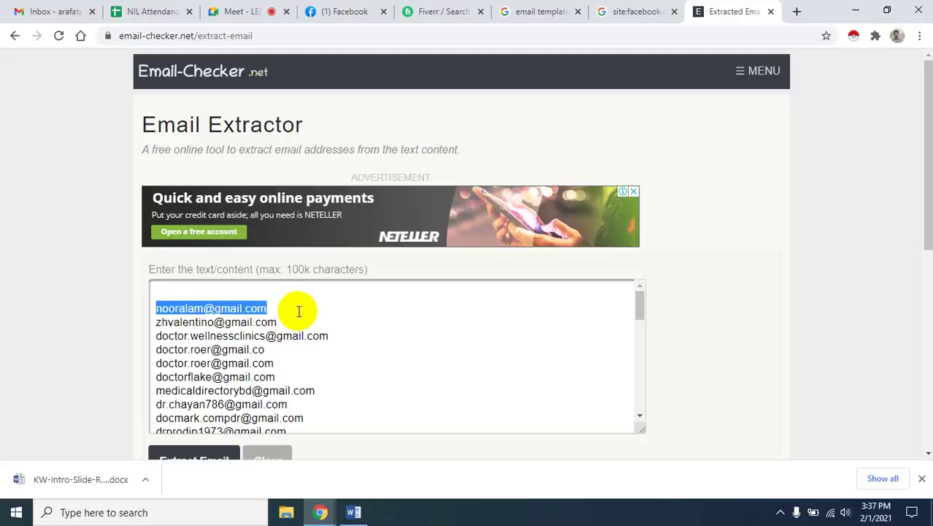
{"action": "left_click", "coordinate": [289, 315]}
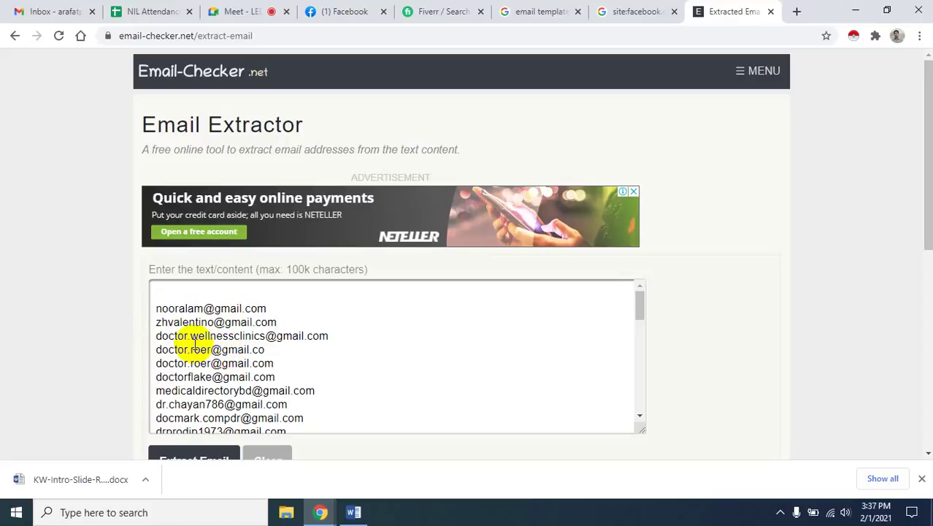
{"action": "left_click_drag", "start_coordinate": [228, 336], "coordinate": [265, 336]}
{"action": "left_click_drag", "start_coordinate": [332, 335], "coordinate": [158, 335]}
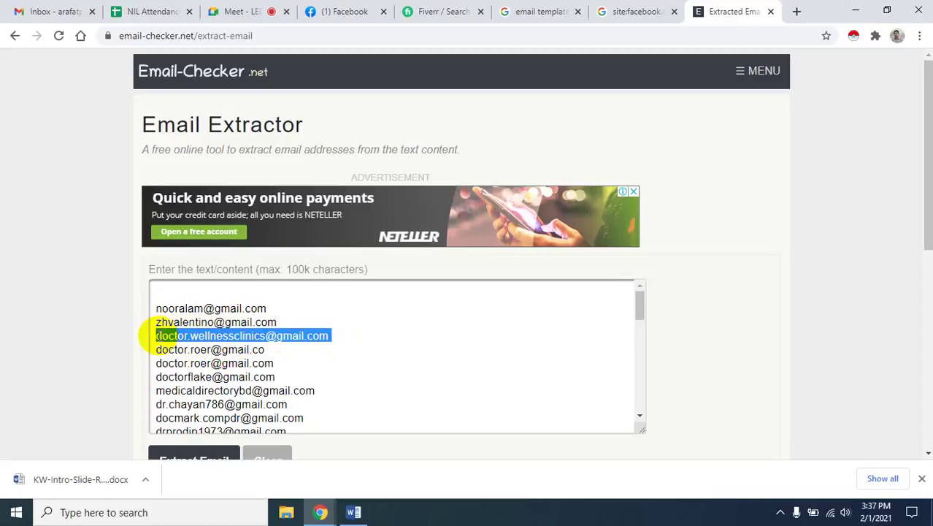
{"action": "left_click", "coordinate": [285, 348]}
{"action": "left_click_drag", "start_coordinate": [335, 334], "coordinate": [156, 333]}
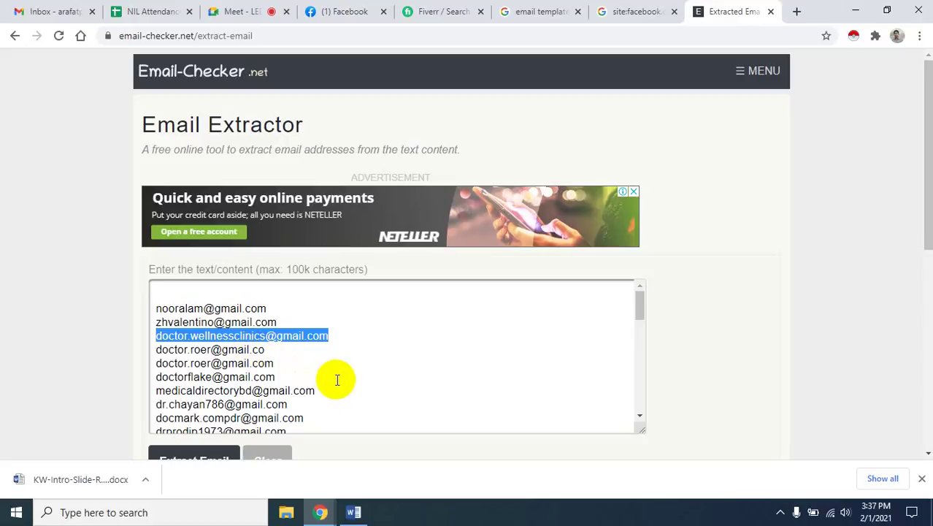
{"action": "scroll", "coordinate": [335, 379], "scroll_direction": "down", "scroll_amount": 1}
{"action": "scroll", "coordinate": [246, 377], "scroll_direction": "down", "scroll_amount": 1}
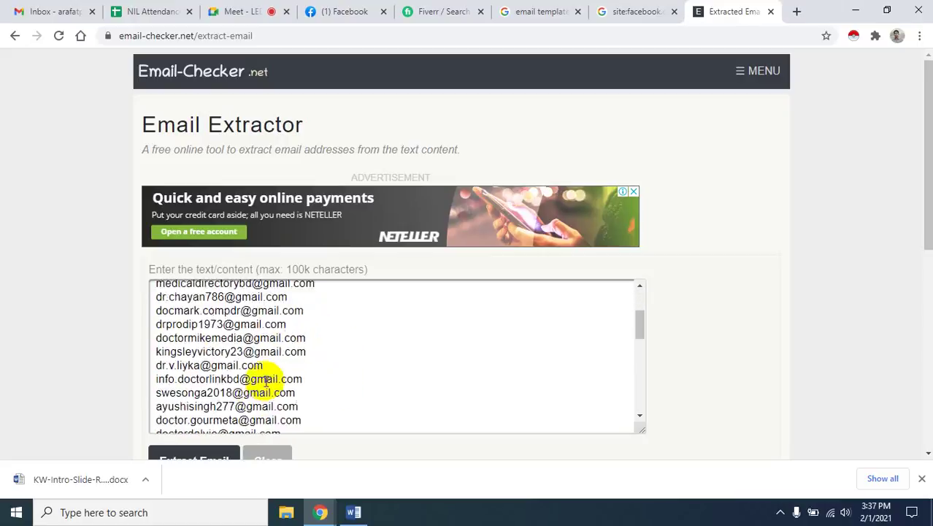
Examine the extracted address list from the first entry to the last, along with the total of emails found
{"action": "scroll", "coordinate": [265, 383], "scroll_direction": "down", "scroll_amount": 5}
{"action": "scroll", "coordinate": [266, 382], "scroll_direction": "up", "scroll_amount": 5}
{"action": "scroll", "coordinate": [266, 382], "scroll_direction": "up", "scroll_amount": 3}
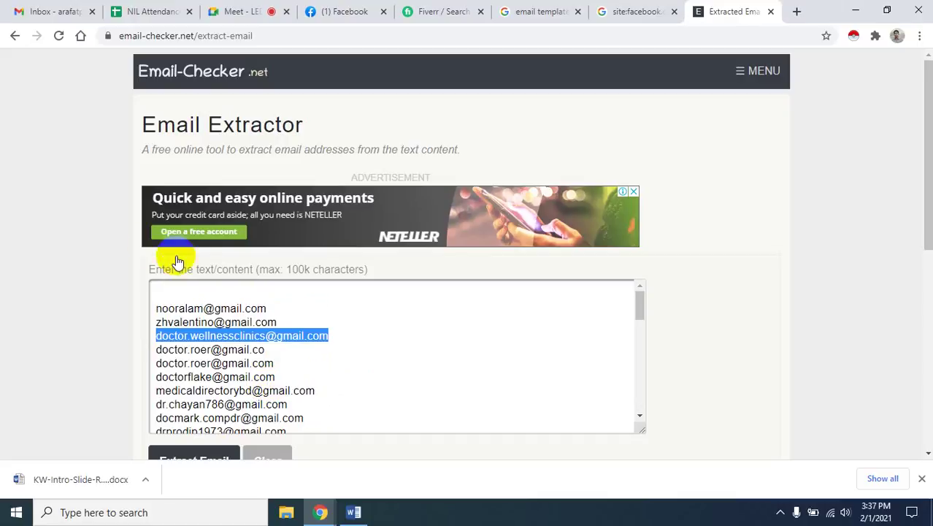
{"action": "left_click", "coordinate": [379, 374]}
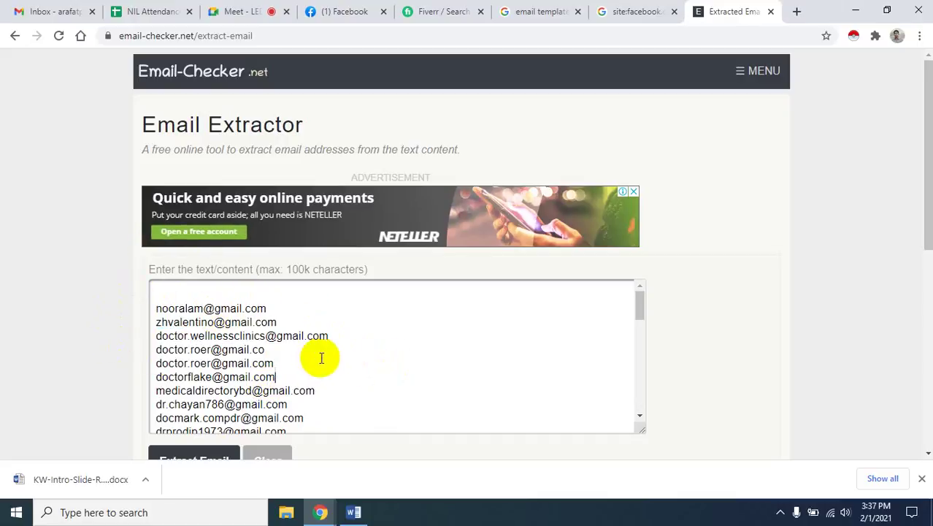
{"action": "left_click", "coordinate": [358, 380]}
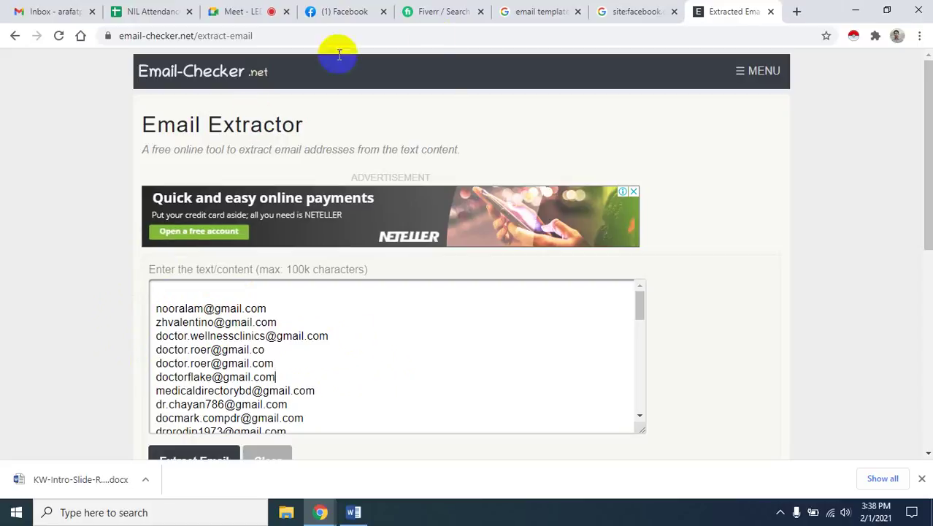
{"action": "scroll", "coordinate": [292, 356], "scroll_direction": "down", "scroll_amount": 5}
{"action": "scroll", "coordinate": [333, 341], "scroll_direction": "down", "scroll_amount": 10}
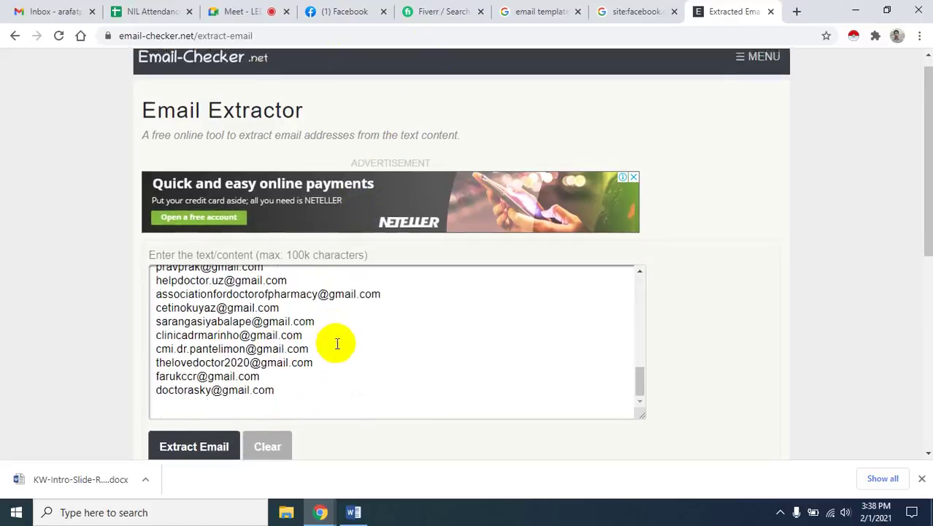
{"action": "scroll", "coordinate": [364, 255], "scroll_direction": "up", "scroll_amount": 15}
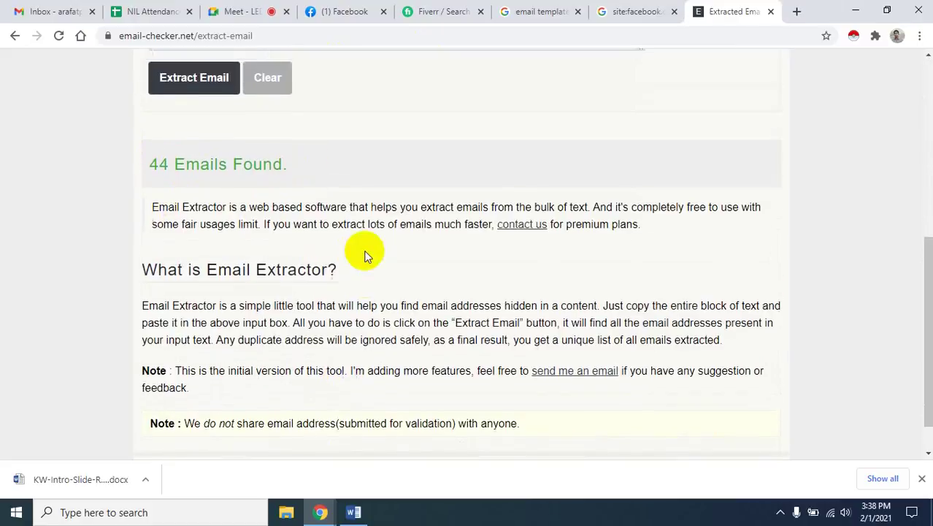
{"action": "scroll", "coordinate": [354, 327], "scroll_direction": "up", "scroll_amount": 10}
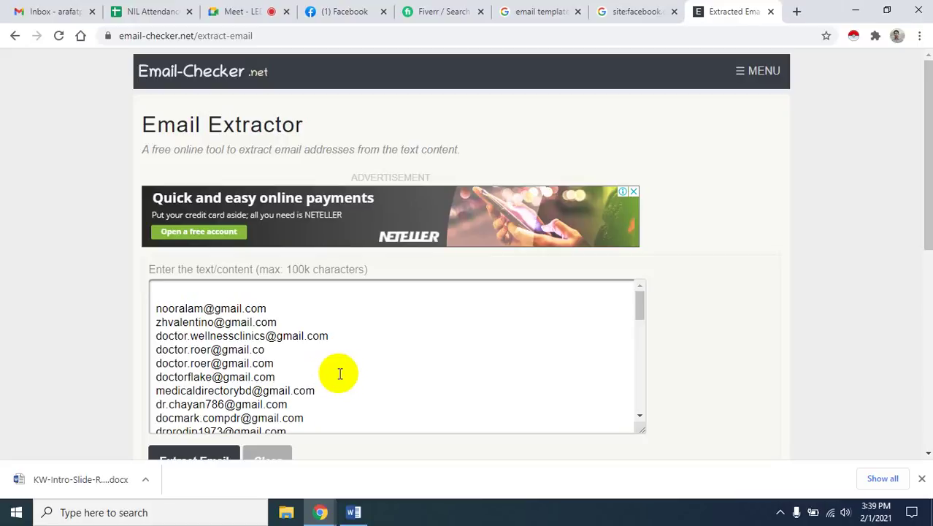
{"action": "scroll", "coordinate": [577, 397], "scroll_direction": "down", "scroll_amount": 5}
{"action": "scroll", "coordinate": [515, 399], "scroll_direction": "down", "scroll_amount": 5}
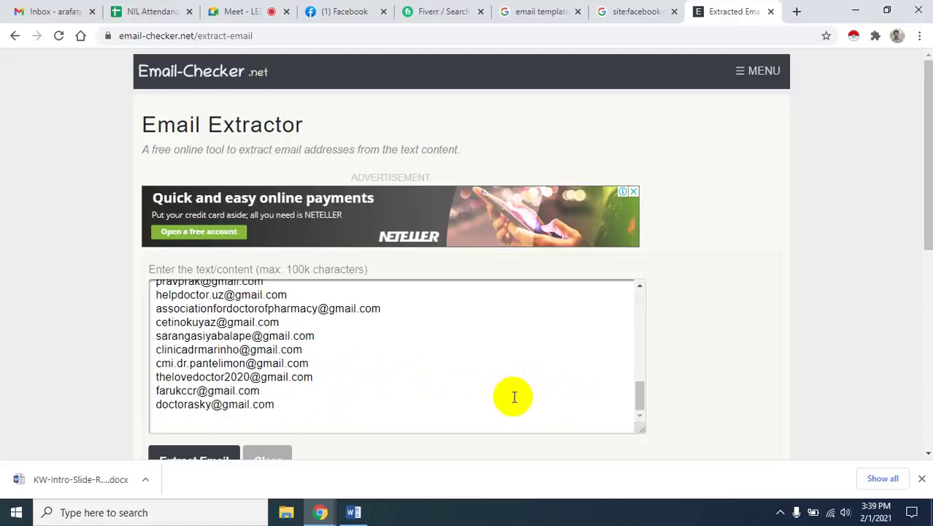
{"action": "scroll", "coordinate": [515, 396], "scroll_direction": "up", "scroll_amount": 10}
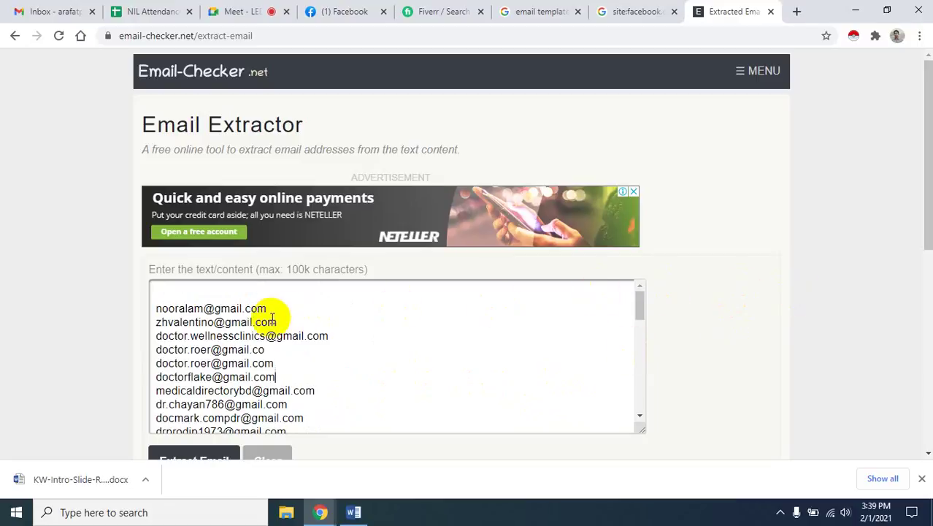
Highlight the whole extracted address list, check the Google Meet class twice and return to the Email Extractor each time
{"action": "left_click_drag", "start_coordinate": [152, 304], "coordinate": [414, 428]}
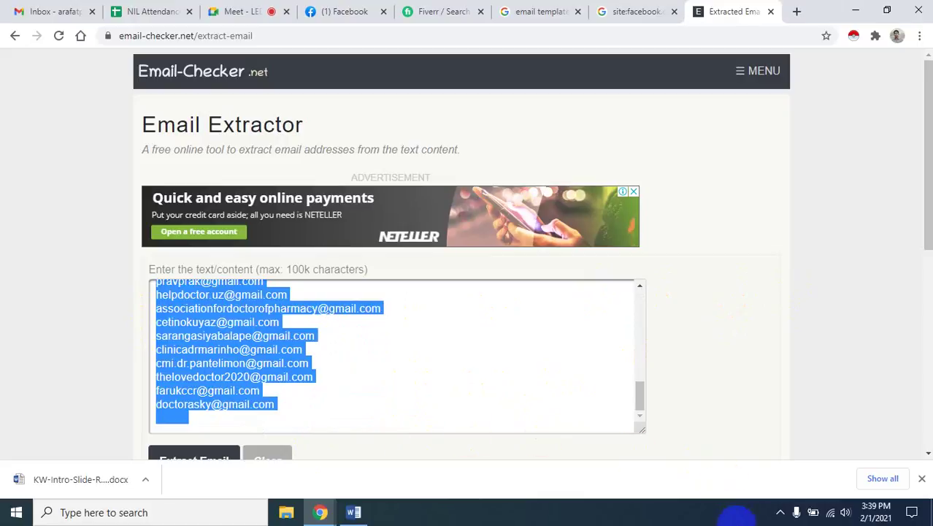
{"action": "left_click", "coordinate": [780, 512]}
{"action": "left_click", "coordinate": [752, 487]}
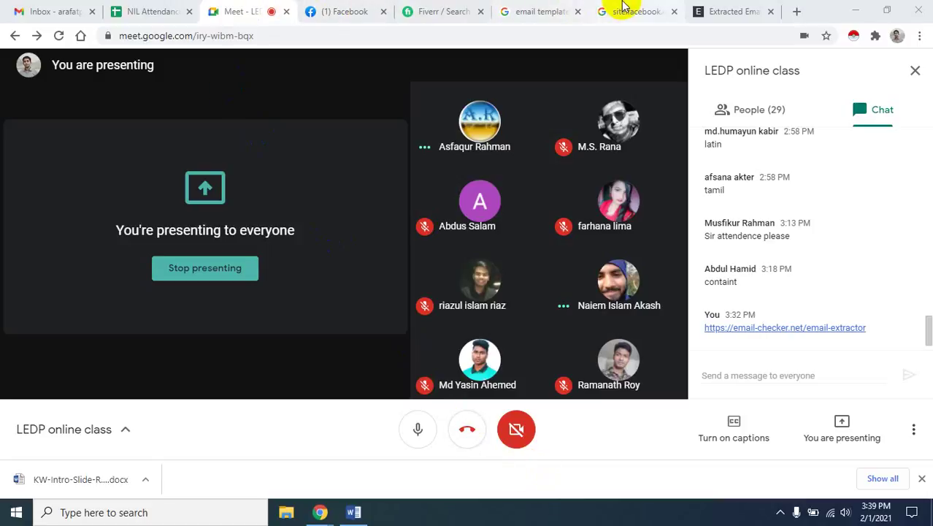
{"action": "left_click", "coordinate": [734, 11]}
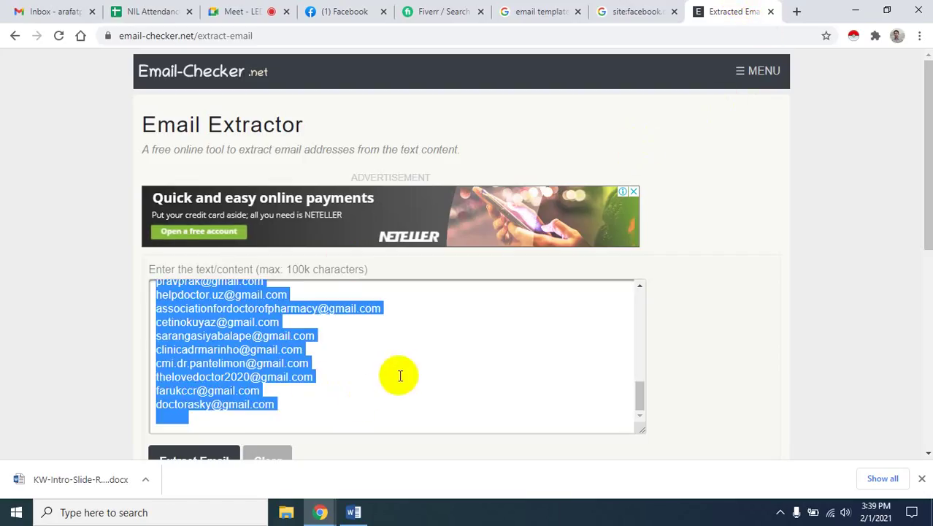
{"action": "scroll", "coordinate": [441, 369], "scroll_direction": "up", "scroll_amount": 10}
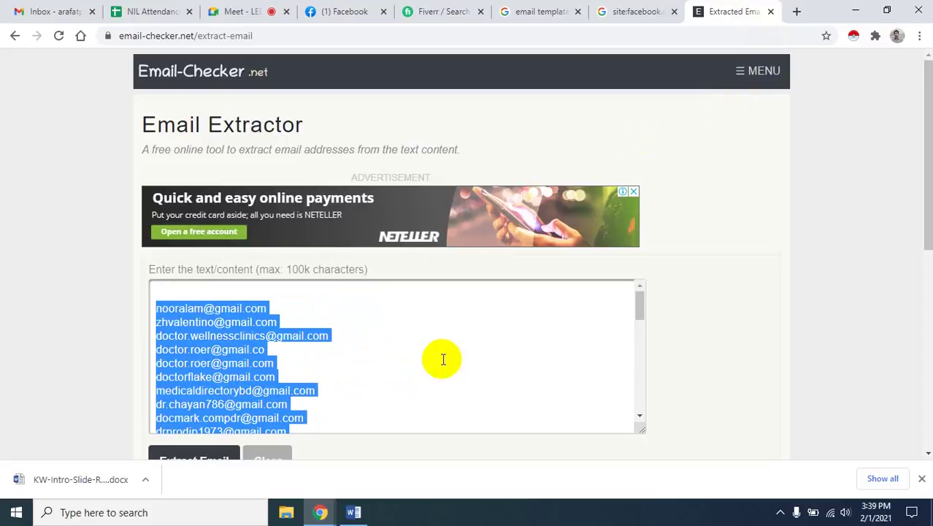
{"action": "scroll", "coordinate": [690, 346], "scroll_direction": "down", "scroll_amount": 1}
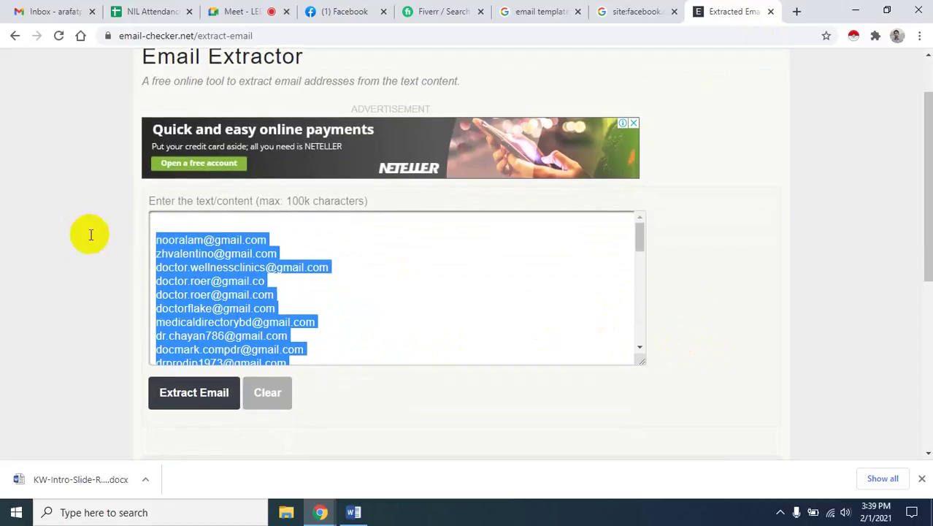
{"action": "left_click", "coordinate": [780, 512]}
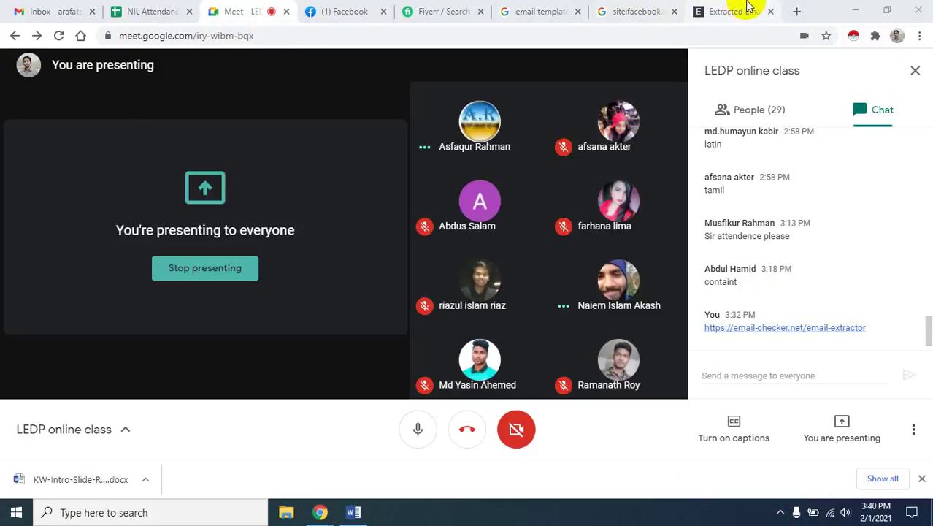
{"action": "left_click", "coordinate": [701, 10]}
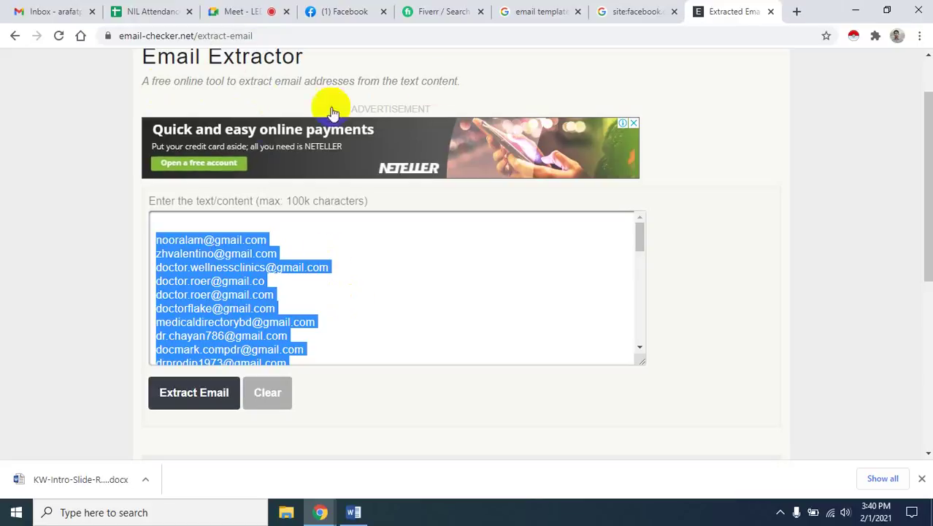
Select all extracted email addresses in the text area, from the last entry back up to the first
{"action": "scroll", "coordinate": [350, 309], "scroll_direction": "up", "scroll_amount": 1}
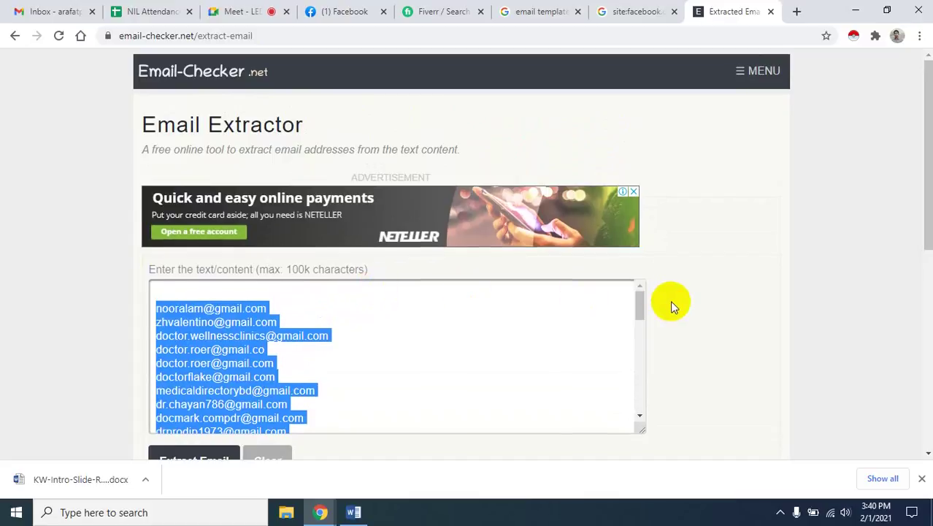
{"action": "scroll", "coordinate": [671, 302], "scroll_direction": "down", "scroll_amount": 2}
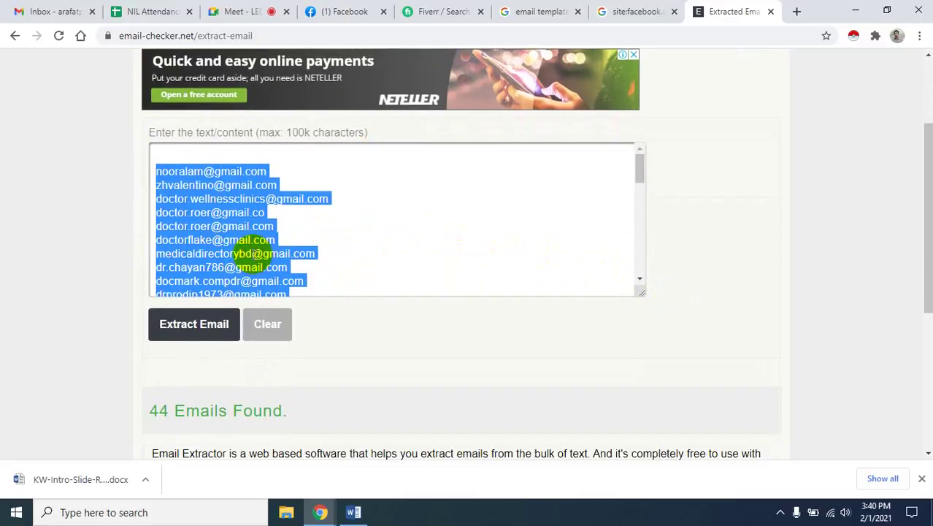
{"action": "scroll", "coordinate": [252, 254], "scroll_direction": "down", "scroll_amount": 3}
{"action": "scroll", "coordinate": [252, 254], "scroll_direction": "down", "scroll_amount": 5}
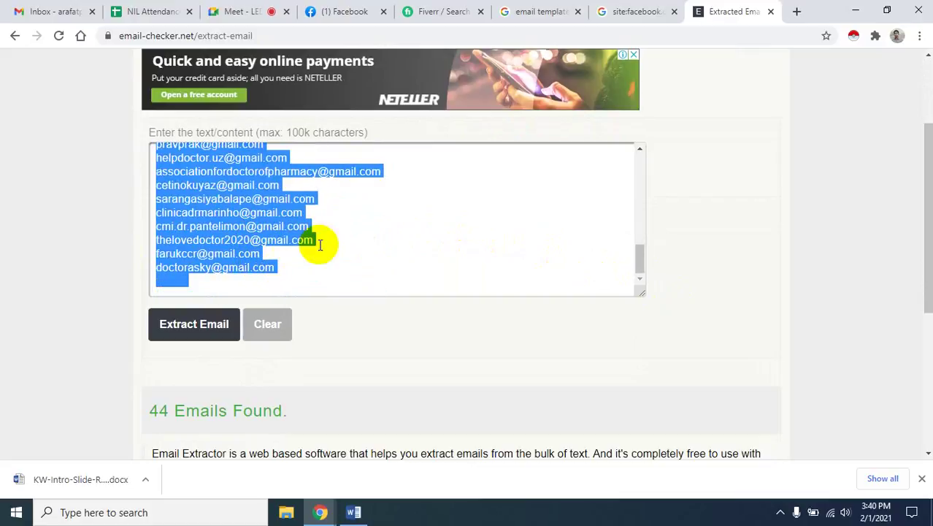
{"action": "left_click", "coordinate": [317, 241]}
{"action": "left_click_drag", "start_coordinate": [277, 267], "coordinate": [155, 167]}
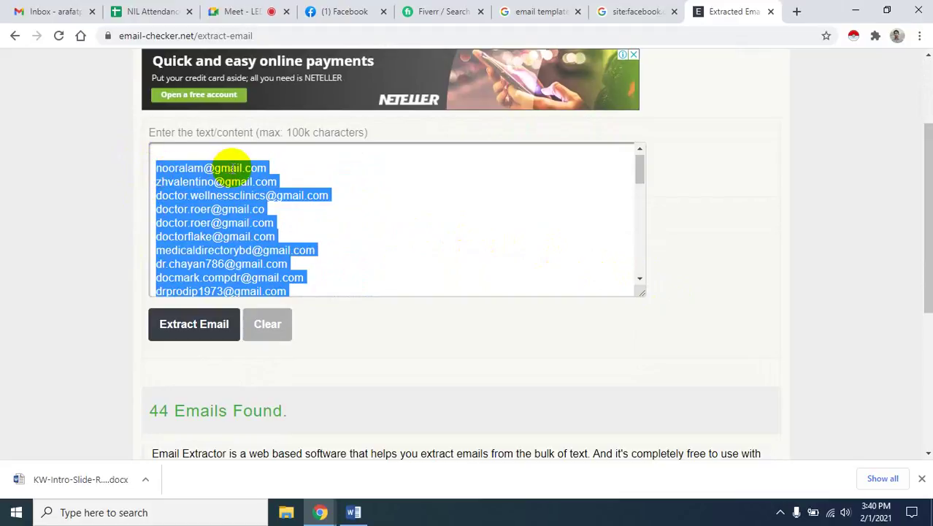
Minimize the browser and the Word document, and create a new Microsoft Excel Worksheet on the desktop
{"action": "left_click", "coordinate": [855, 11]}
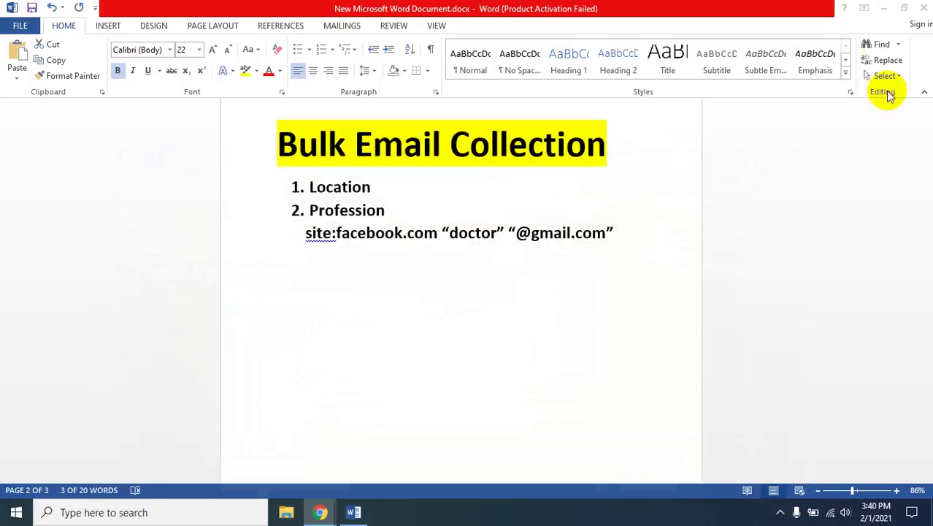
{"action": "left_click", "coordinate": [883, 7]}
{"action": "right_click", "coordinate": [493, 155]}
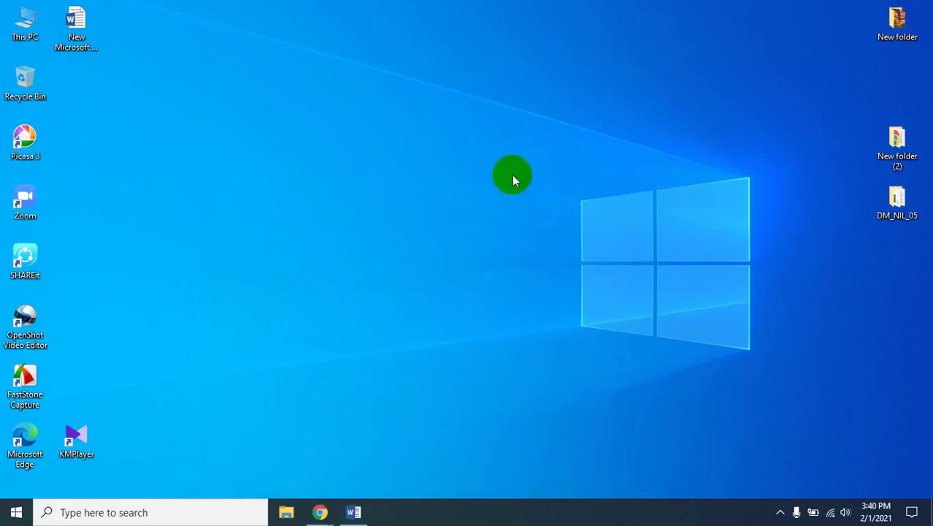
{"action": "left_click", "coordinate": [780, 512]}
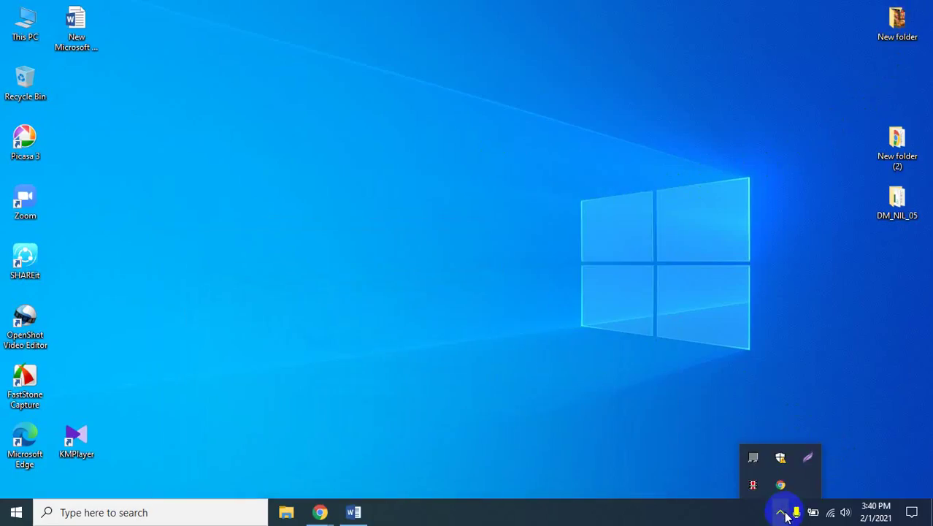
{"action": "left_click", "coordinate": [757, 486]}
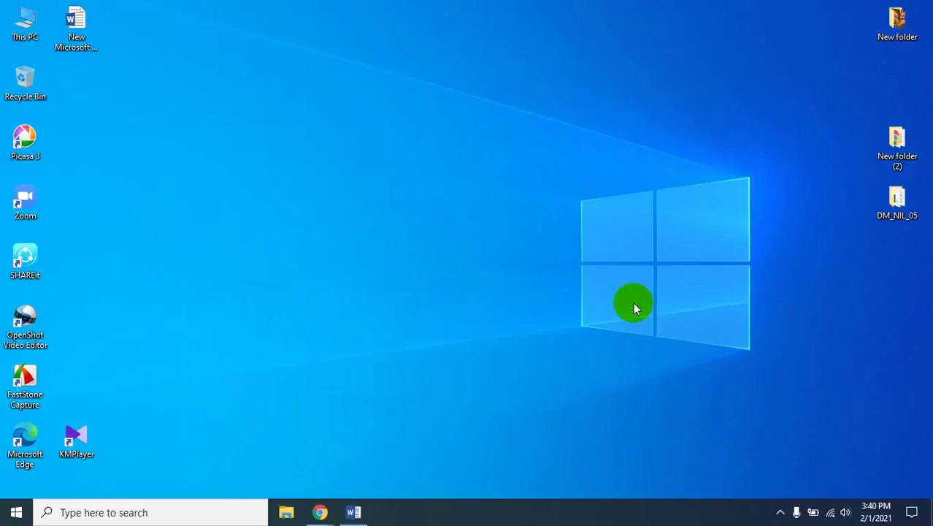
{"action": "right_click", "coordinate": [440, 171]}
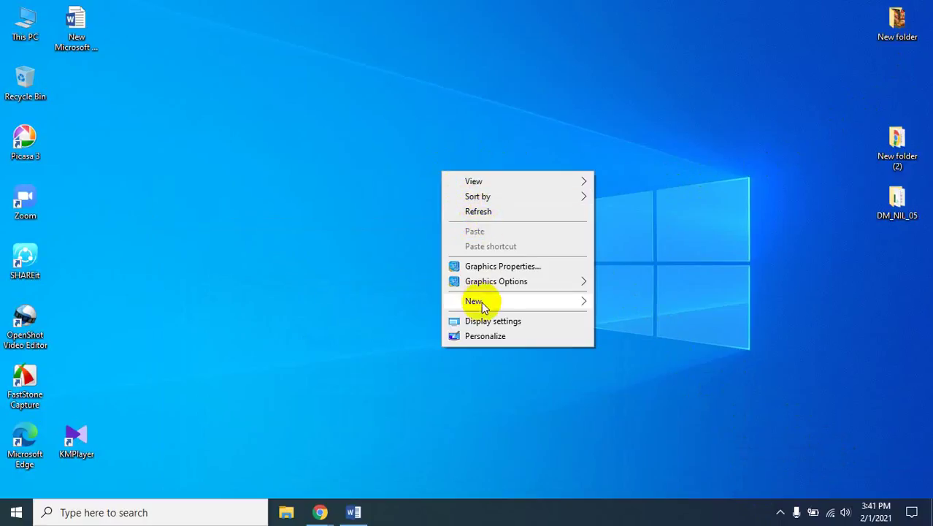
{"action": "mouse_move", "coordinate": [482, 305]}
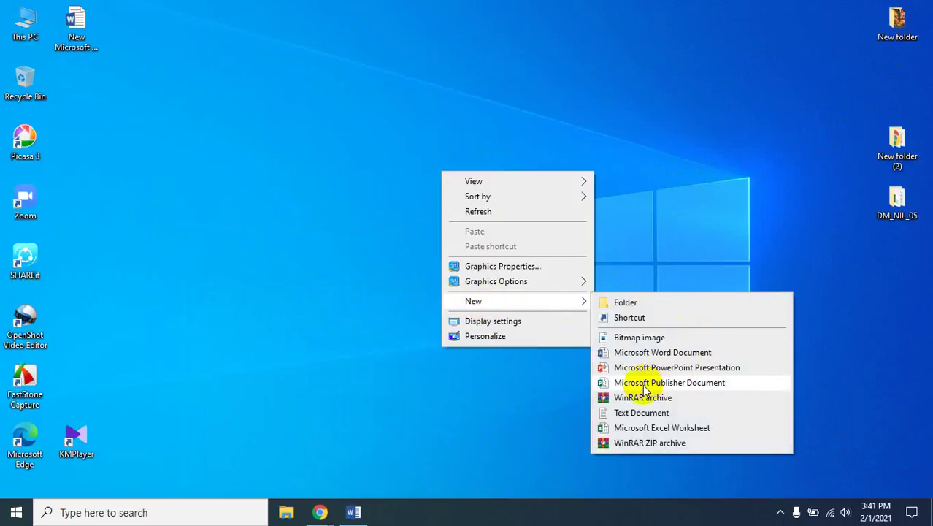
{"action": "left_click", "coordinate": [648, 430]}
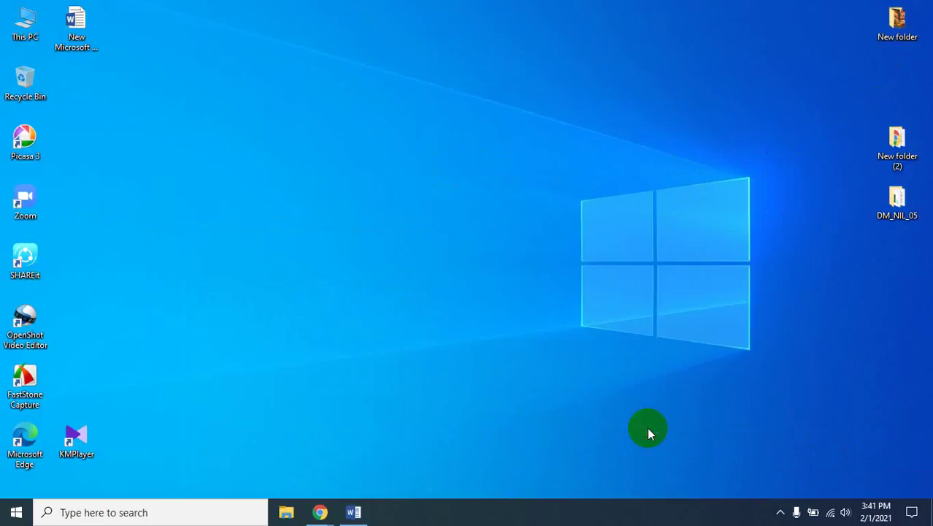
Return to the Email Extractor page in Chrome, look through the selected addresses again and clear the selection
{"action": "left_click", "coordinate": [320, 512]}
{"action": "left_click", "coordinate": [245, 447]}
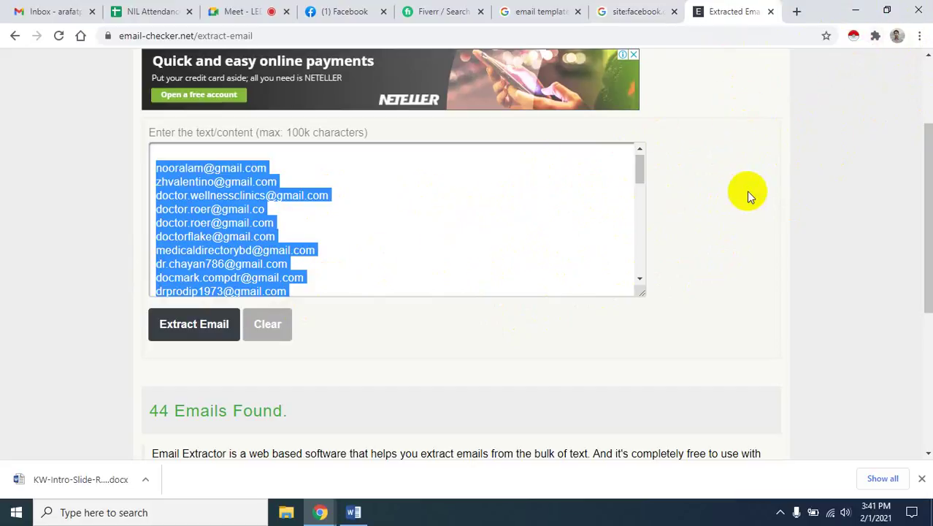
{"action": "scroll", "coordinate": [419, 212], "scroll_direction": "down", "scroll_amount": 2}
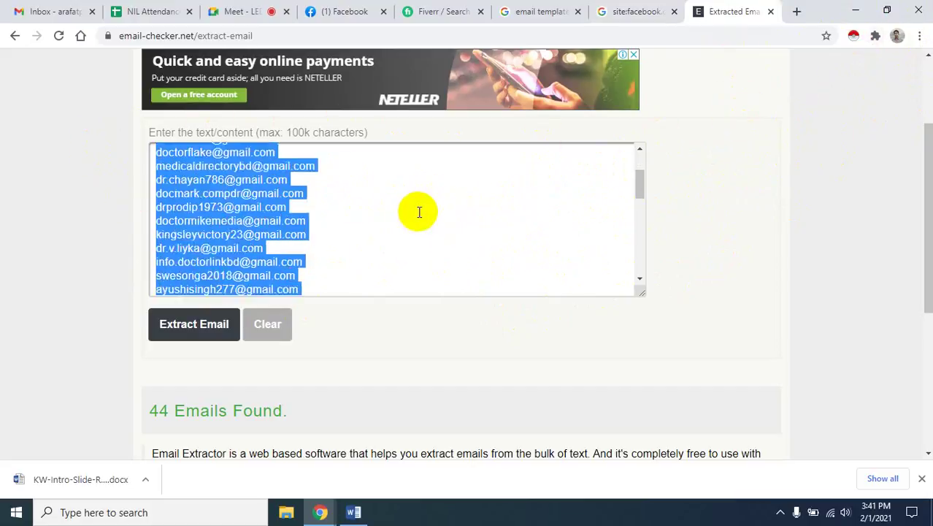
{"action": "scroll", "coordinate": [419, 212], "scroll_direction": "down", "scroll_amount": 4}
{"action": "scroll", "coordinate": [419, 212], "scroll_direction": "up", "scroll_amount": 5}
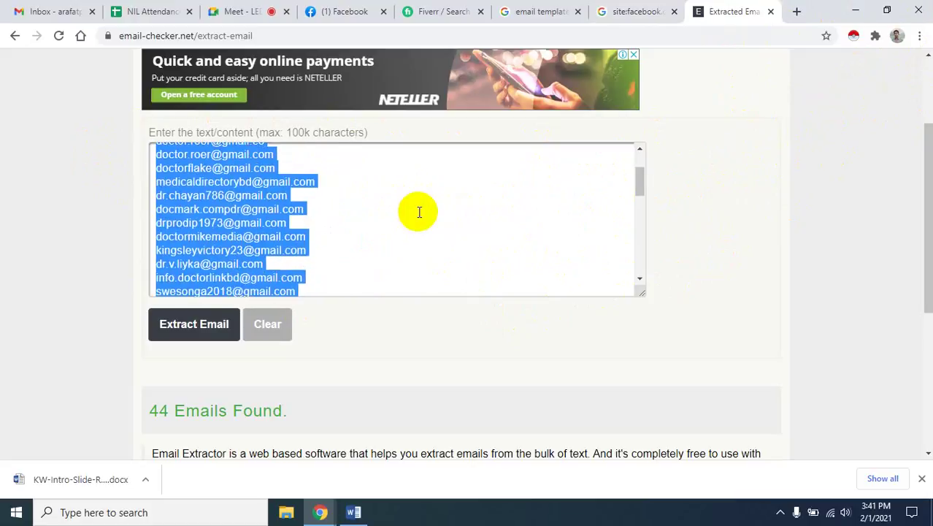
{"action": "scroll", "coordinate": [535, 228], "scroll_direction": "up", "scroll_amount": 2}
{"action": "scroll", "coordinate": [677, 231], "scroll_direction": "up", "scroll_amount": 2}
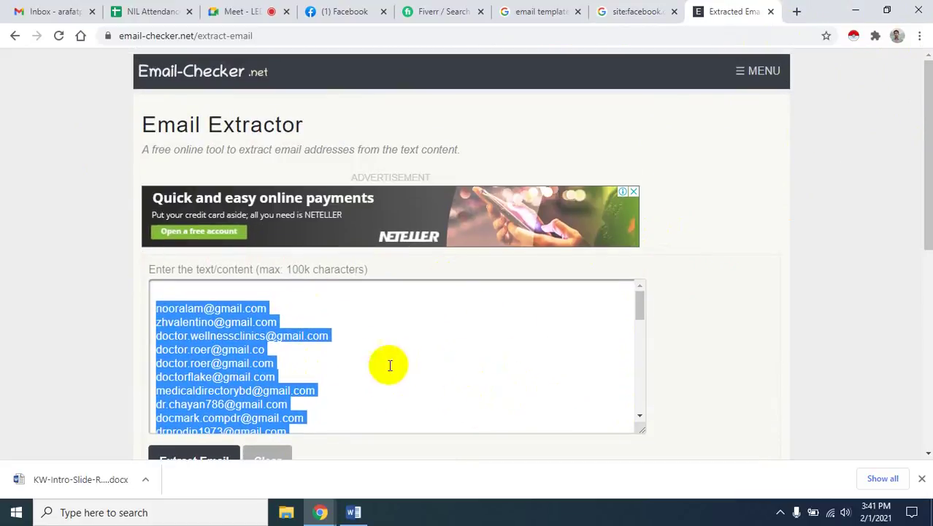
{"action": "scroll", "coordinate": [350, 370], "scroll_direction": "down", "scroll_amount": 5}
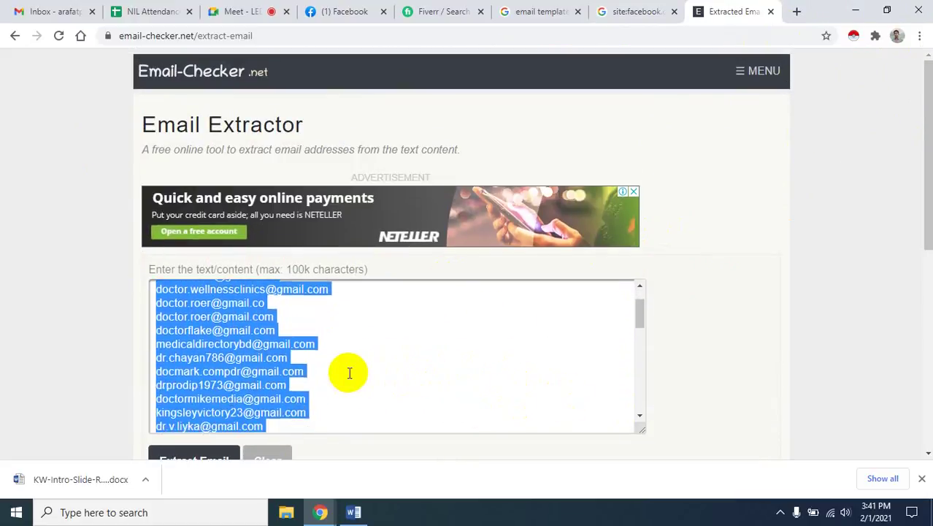
{"action": "left_click", "coordinate": [740, 289]}
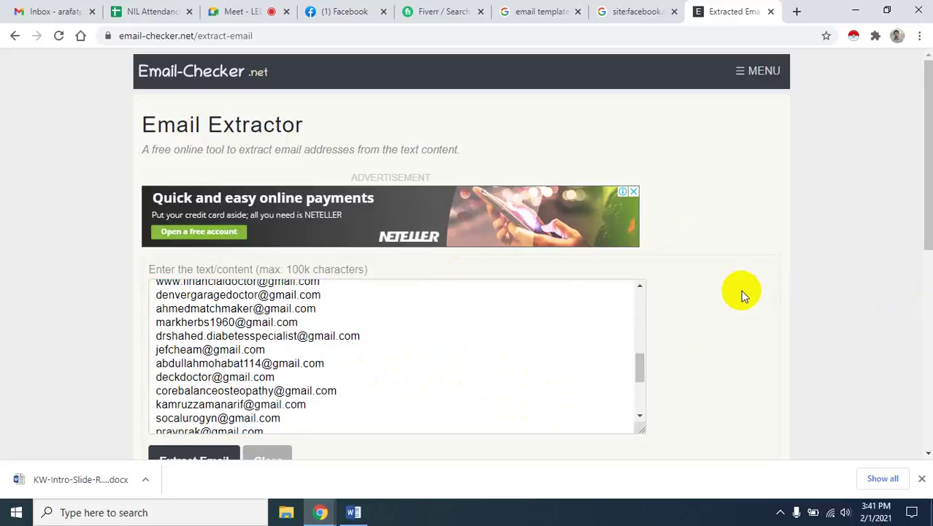
Paste the extracted email addresses into column A of New Microsoft Excel Worksheet.xlsx in Excel, starting at cell A1
{"action": "left_click", "coordinate": [781, 513]}
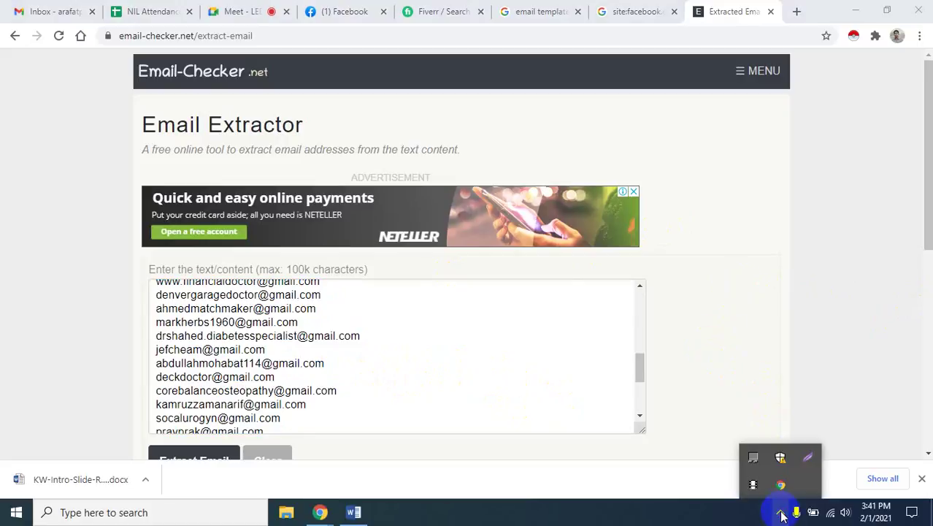
{"action": "left_click", "coordinate": [755, 484]}
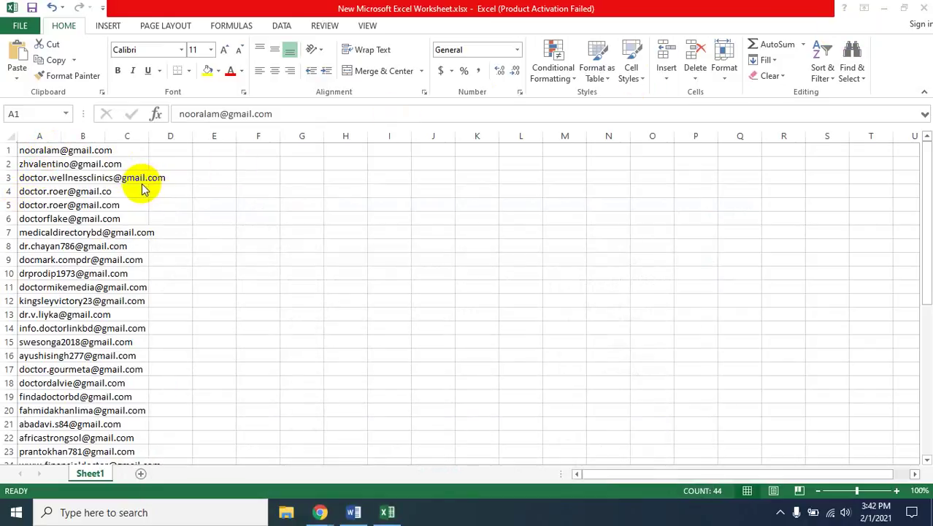
{"action": "left_click", "coordinate": [207, 228]}
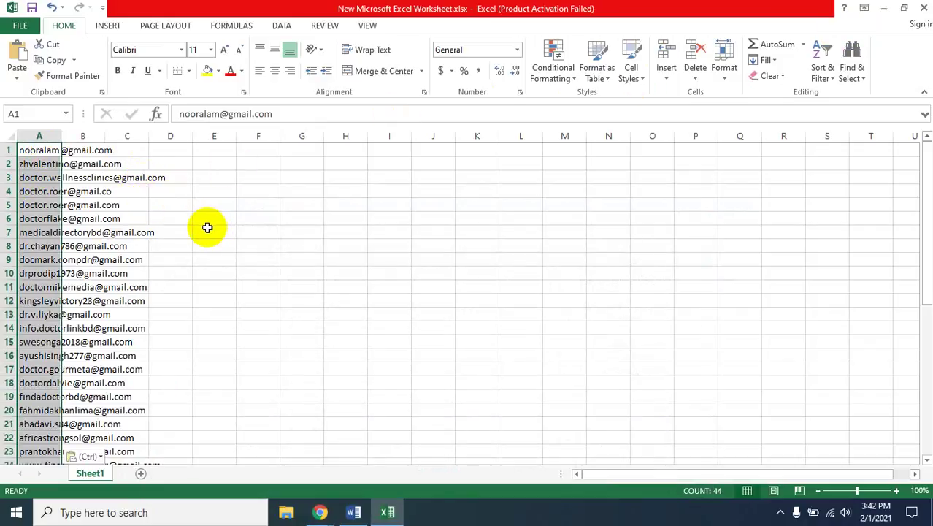
Undo the paste of email addresses and paste them again as text only from cell A1, checking the list to its end
{"action": "key", "text": "ctrl+z"}
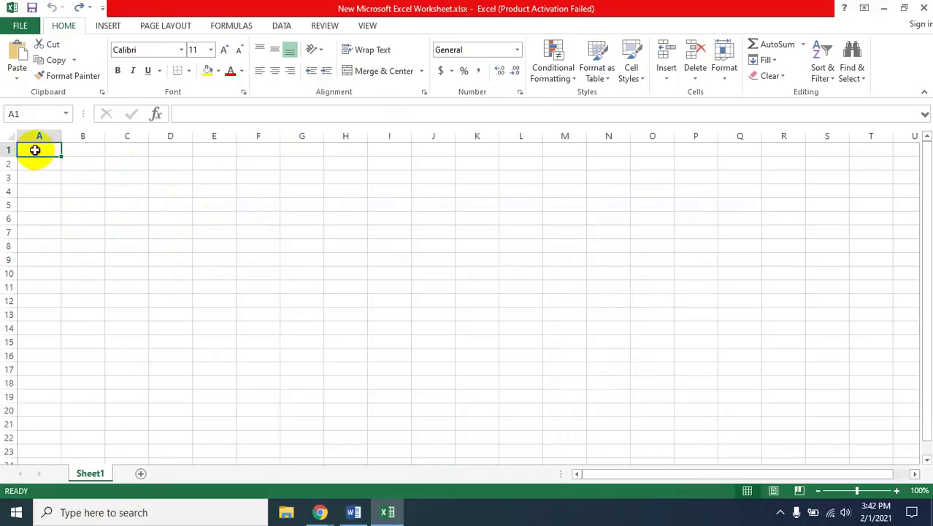
{"action": "right_click", "coordinate": [35, 149]}
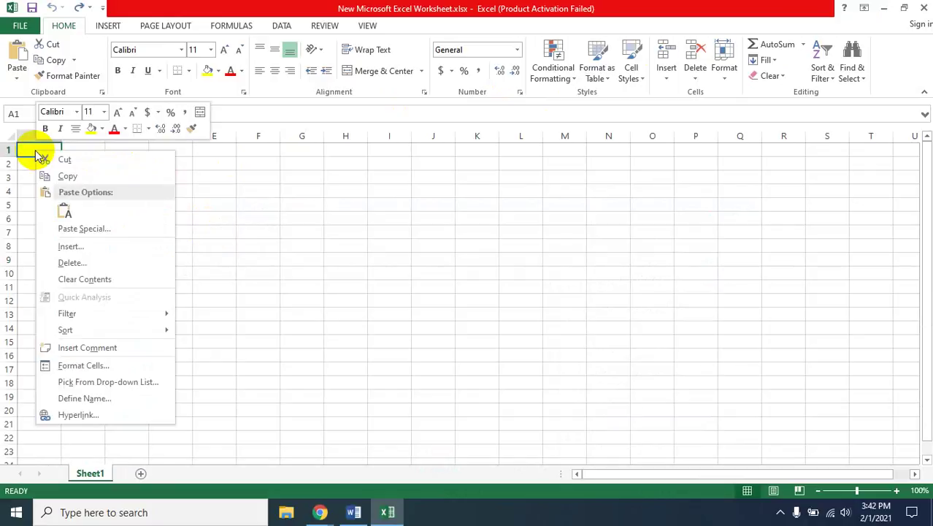
{"action": "left_click", "coordinate": [61, 209]}
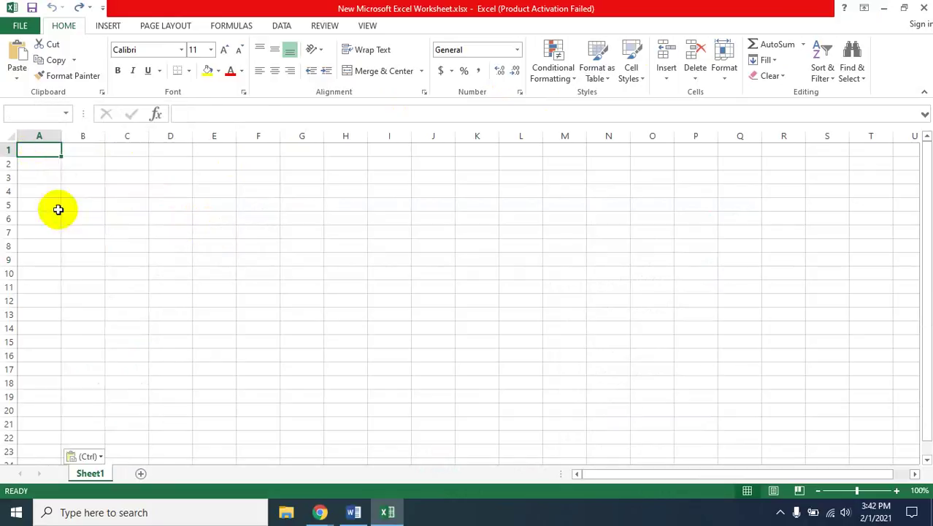
{"action": "left_click", "coordinate": [167, 207]}
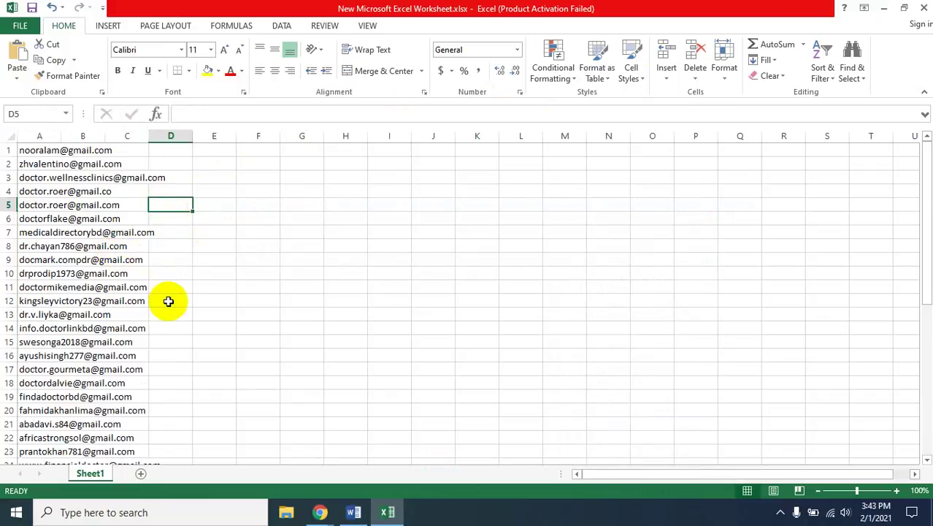
{"action": "scroll", "coordinate": [86, 311], "scroll_direction": "down", "scroll_amount": 13}
{"action": "scroll", "coordinate": [85, 311], "scroll_direction": "up", "scroll_amount": 2}
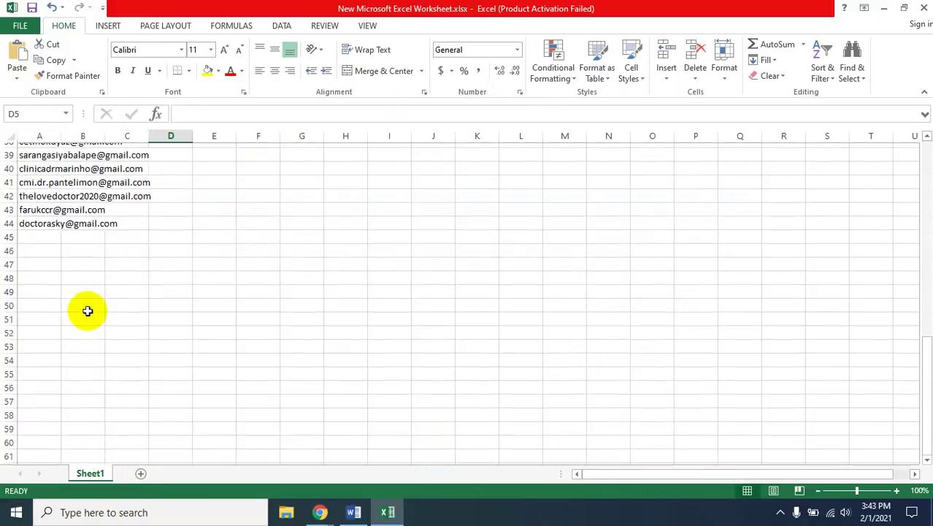
Switch from Excel to the Google Meet window in Chrome and open the Google results for "email template logo size"
{"action": "mouse_move", "coordinate": [313, 523]}
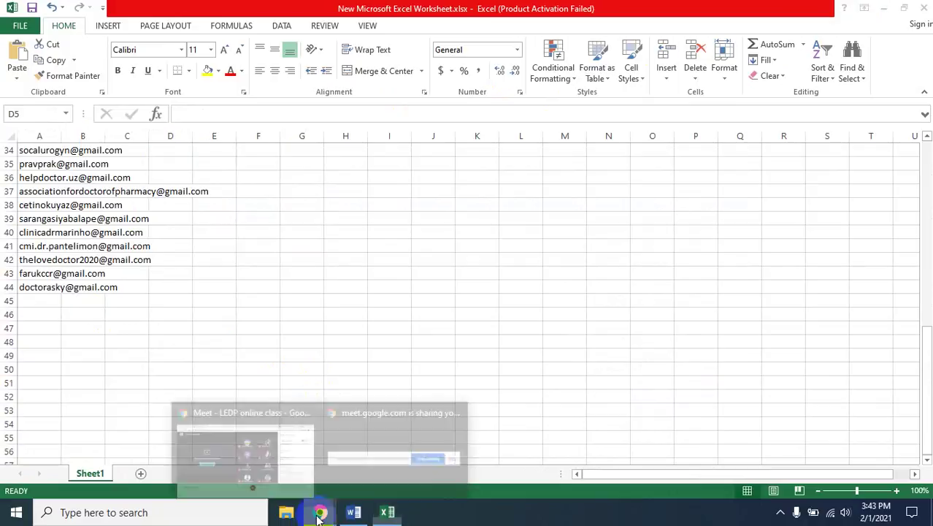
{"action": "left_click", "coordinate": [246, 460]}
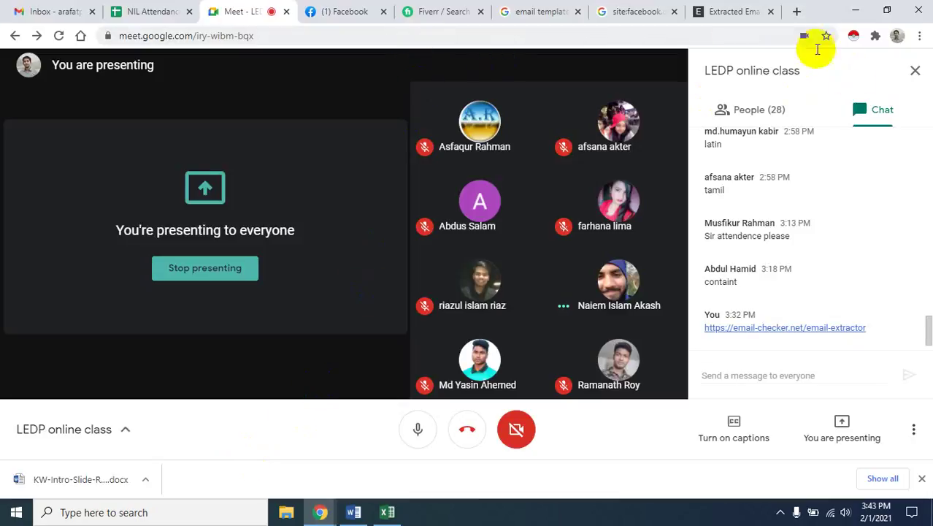
{"action": "mouse_move", "coordinate": [584, 212]}
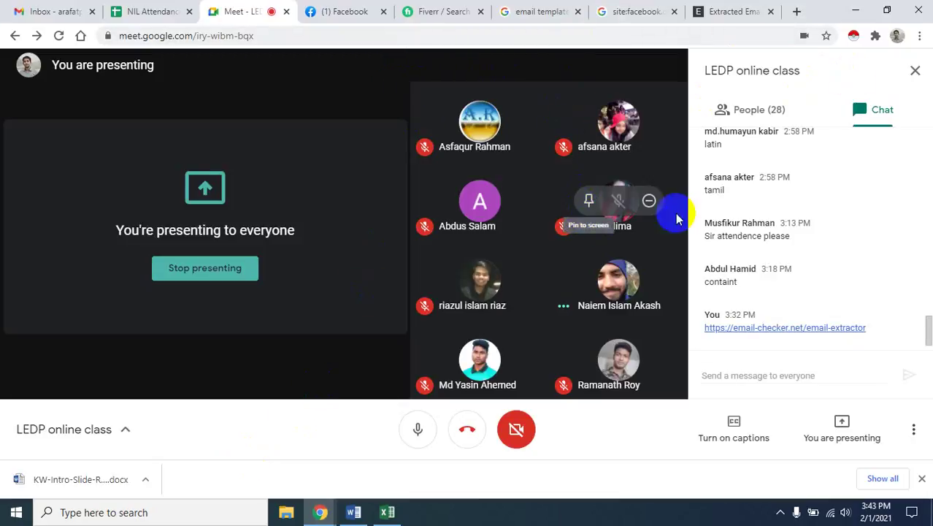
{"action": "mouse_move", "coordinate": [605, 346]}
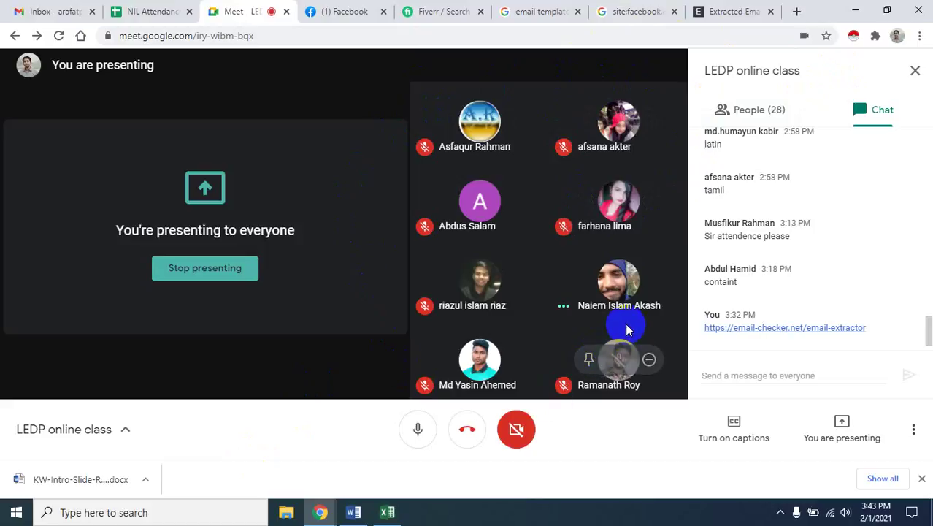
{"action": "mouse_move", "coordinate": [619, 306]}
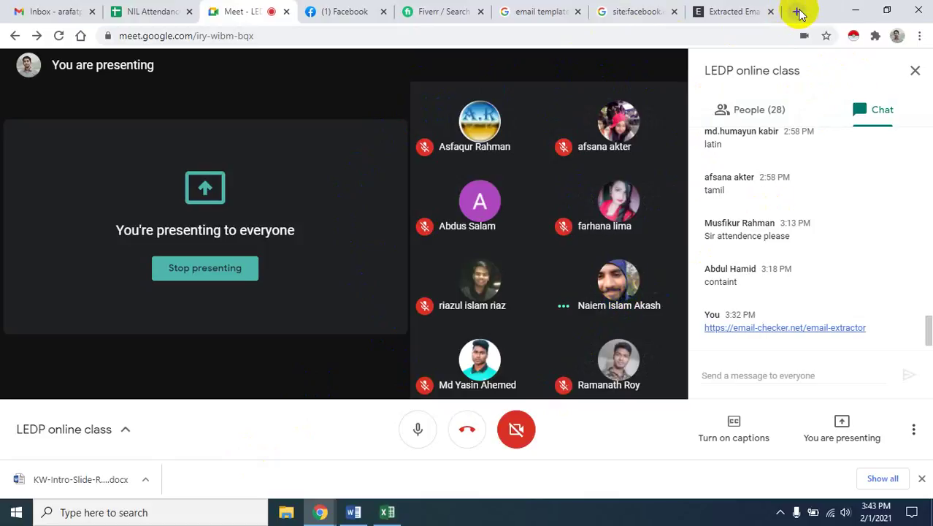
{"action": "left_click", "coordinate": [552, 15]}
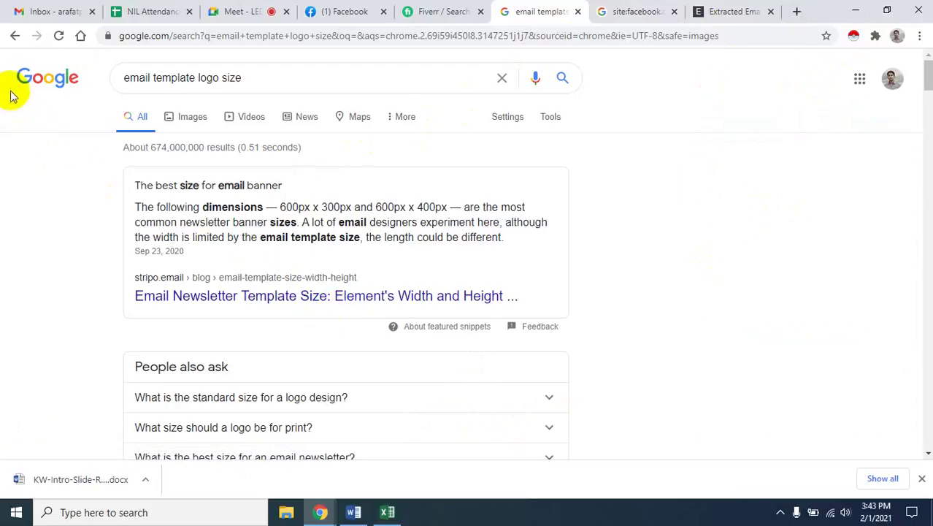
{"action": "triple_click", "coordinate": [264, 76]}
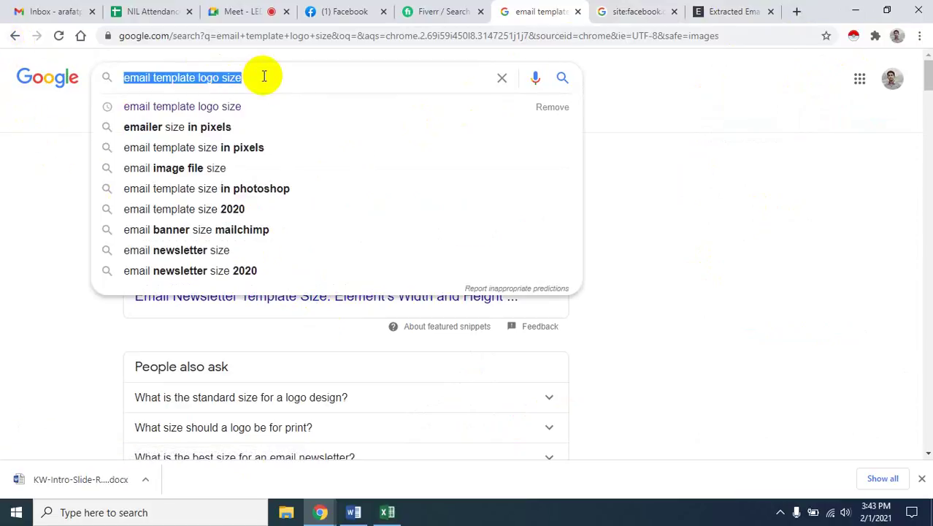
{"action": "type", "text": "em"}
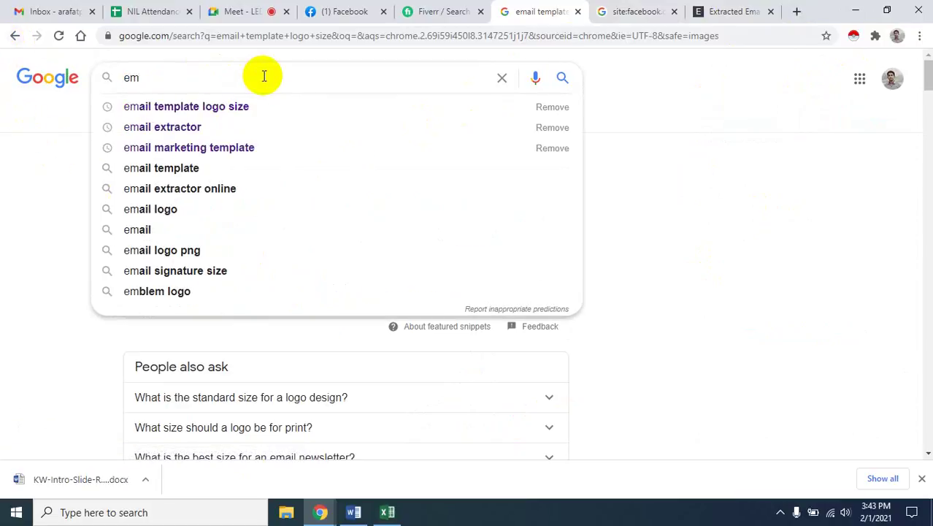
{"action": "type", "text": "ail"}
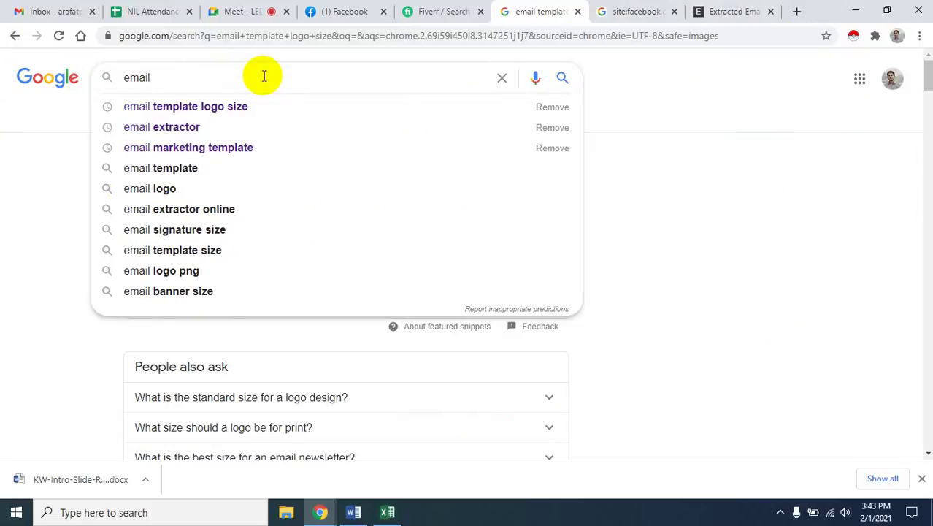
{"action": "key", "text": "Down"}
{"action": "key", "text": "Return"}
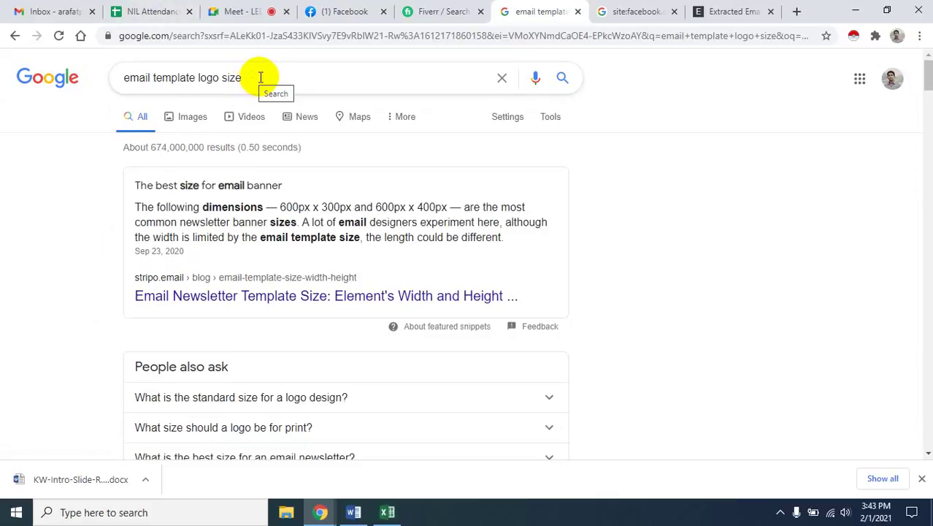
Replace the Google query with the suggested search "email extractor" and run it
{"action": "double_click", "coordinate": [260, 78]}
{"action": "left_click", "coordinate": [260, 77]}
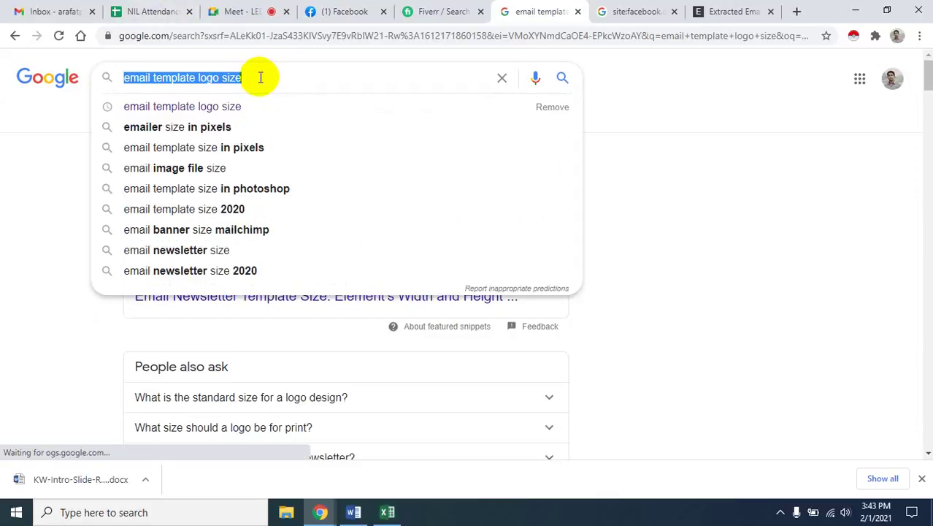
{"action": "type", "text": "em"}
{"action": "key", "text": "Down"}
{"action": "key", "text": "Down"}
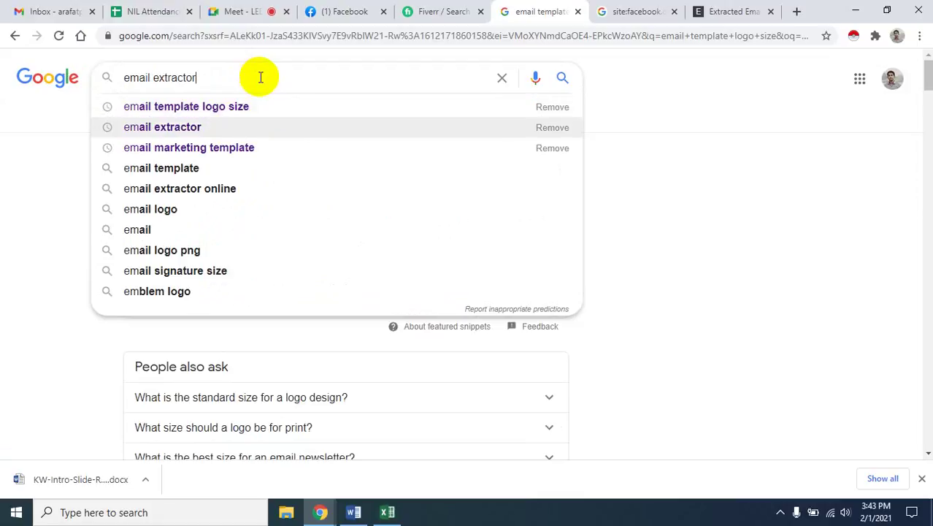
{"action": "key", "text": "Return"}
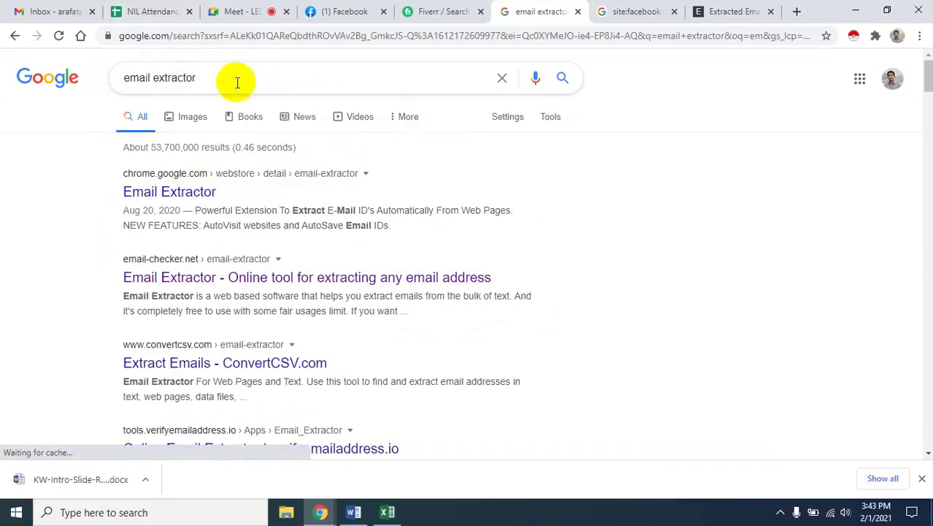
Install the Email Extractor extension from its Chrome Web Store search result and close the FAQ page it opens
{"action": "left_click", "coordinate": [174, 191]}
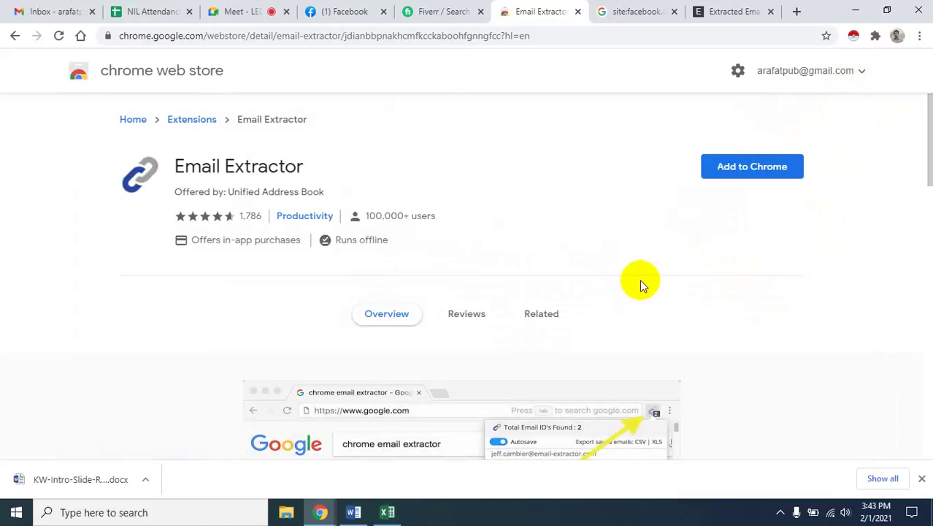
{"action": "left_click", "coordinate": [737, 171]}
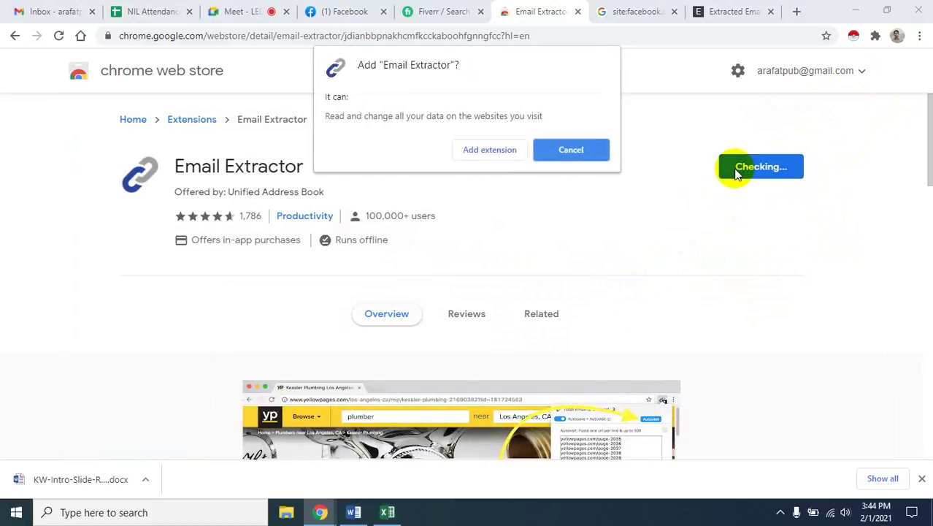
{"action": "left_click", "coordinate": [487, 152]}
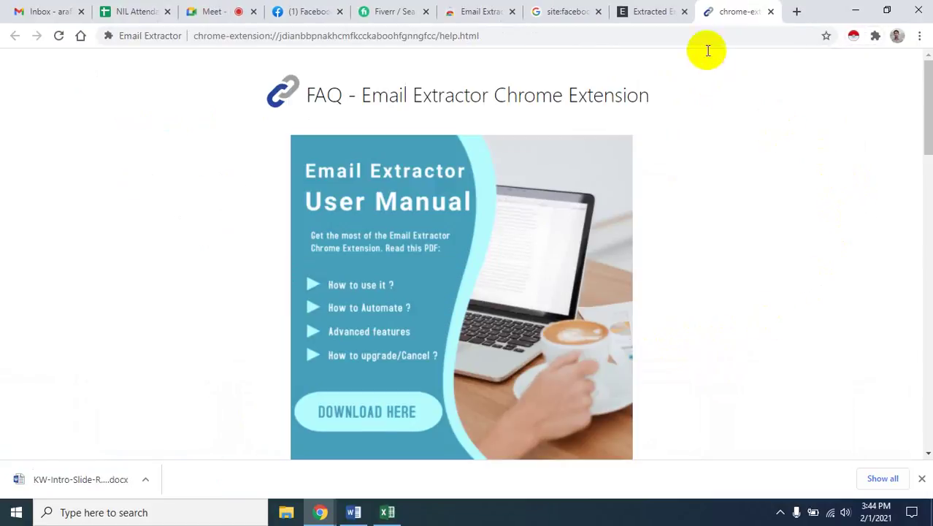
{"action": "left_click", "coordinate": [771, 11]}
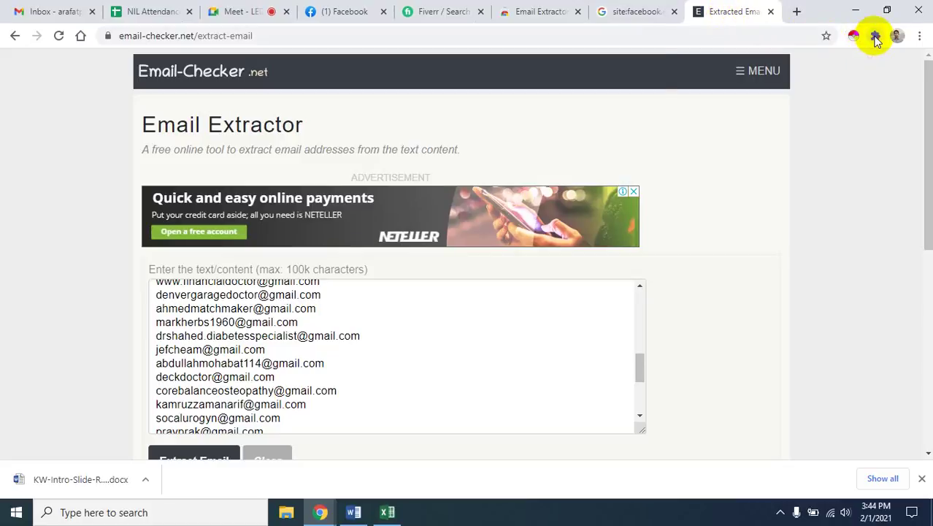
Pin the Email Extractor extension in Chrome and unpin Instant Data Scraper
{"action": "left_click", "coordinate": [875, 36]}
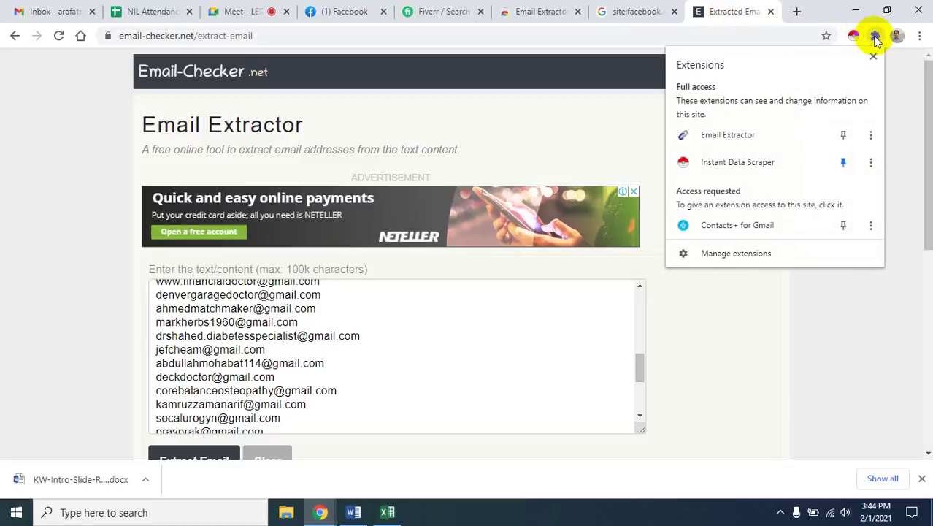
{"action": "left_click", "coordinate": [843, 135]}
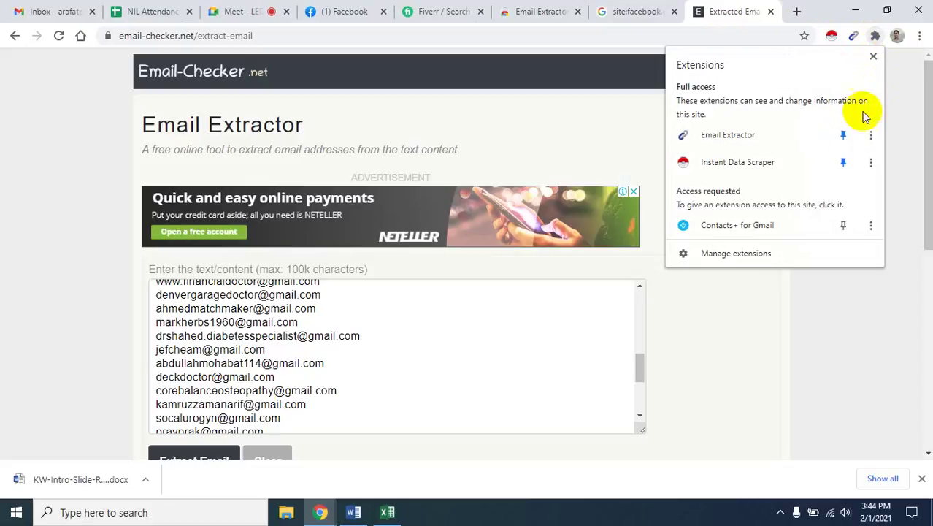
{"action": "left_click", "coordinate": [844, 162]}
{"action": "left_click", "coordinate": [892, 172]}
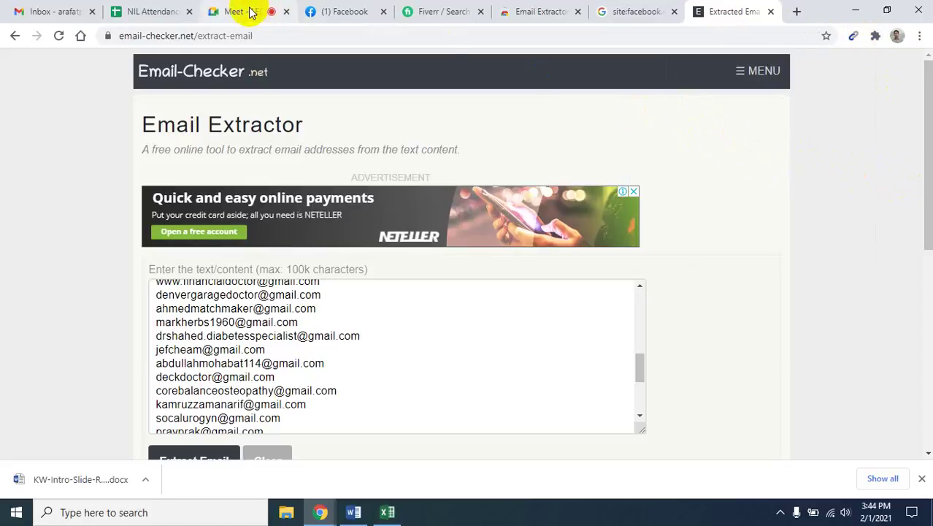
{"action": "left_click", "coordinate": [632, 11]}
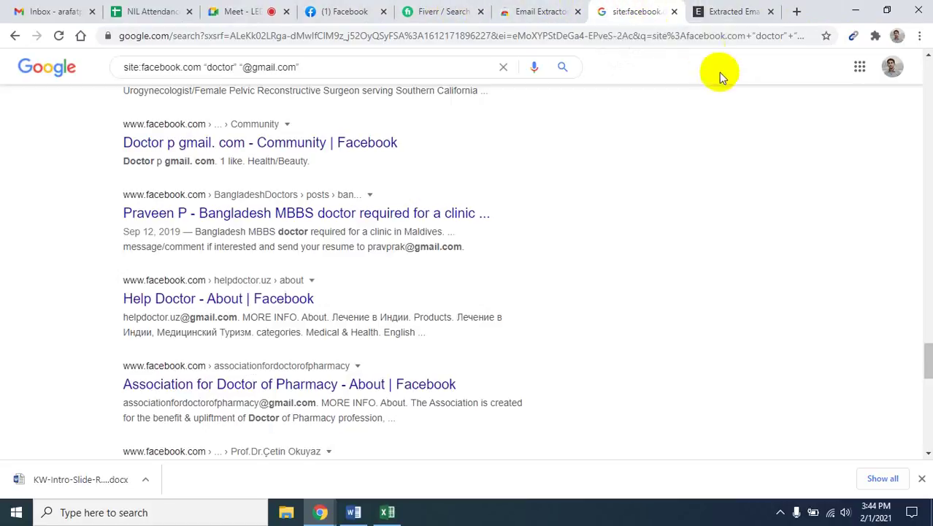
{"action": "left_click", "coordinate": [59, 35]}
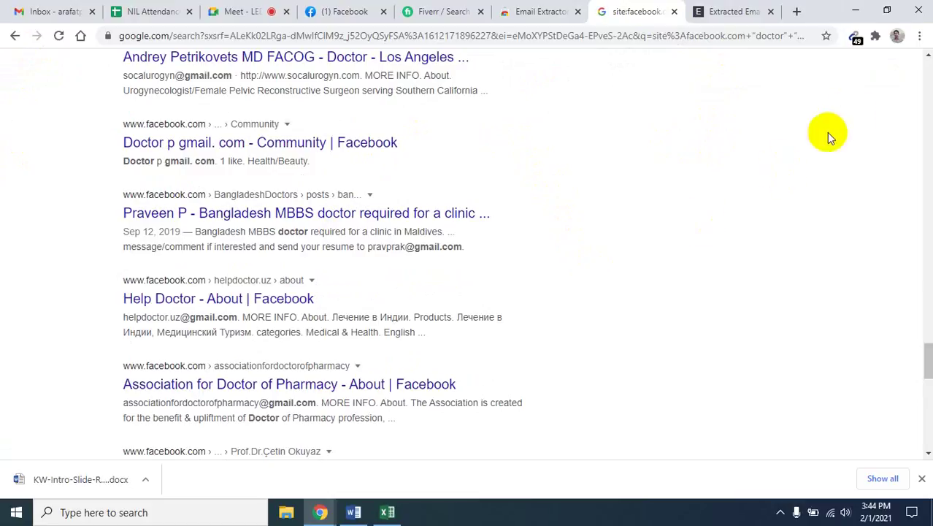
{"action": "left_click", "coordinate": [856, 39]}
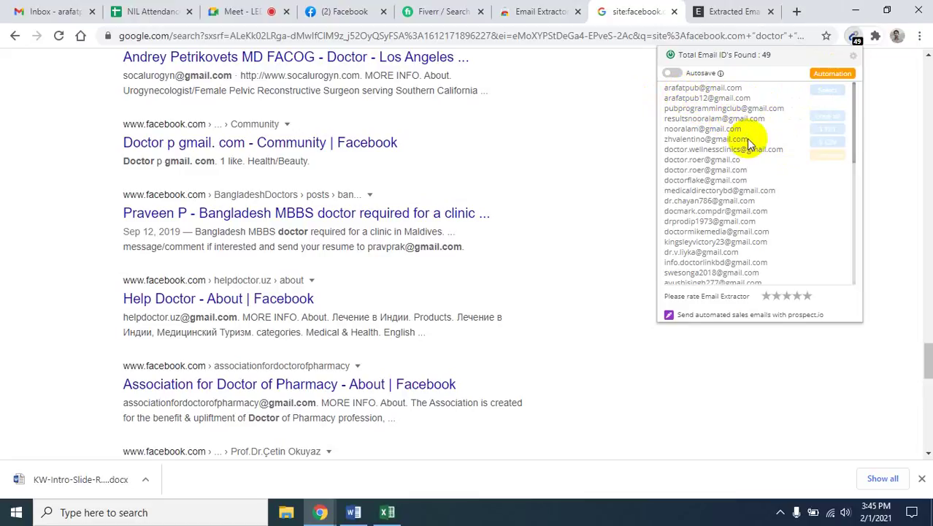
Examine the extension's address list, highlighting the first three entries and the incomplete last one, and return to the email-checker.net extractor page
{"action": "scroll", "coordinate": [759, 164], "scroll_direction": "down", "scroll_amount": 5}
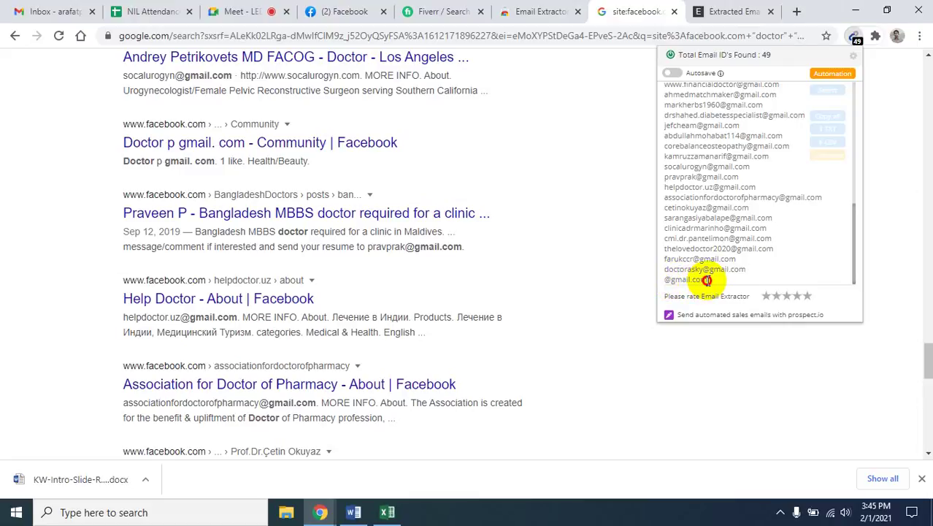
{"action": "left_click_drag", "start_coordinate": [707, 280], "coordinate": [662, 284]}
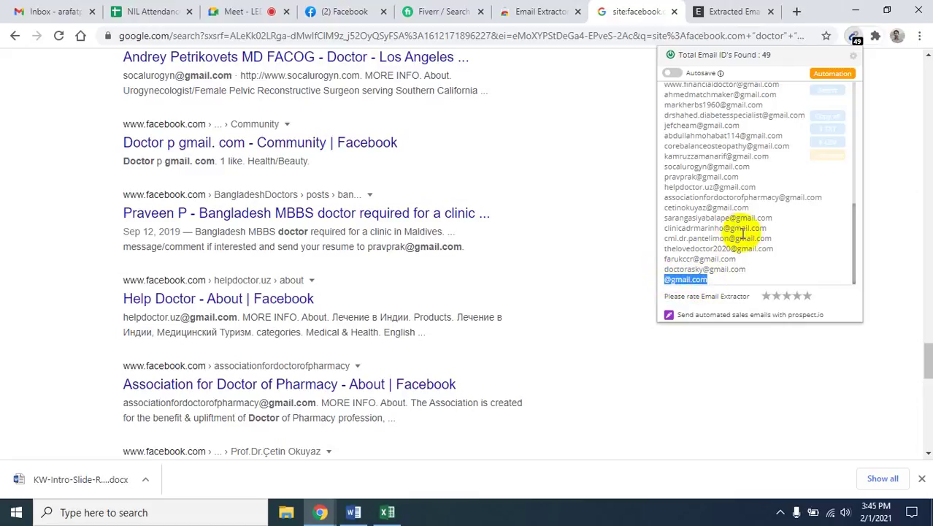
{"action": "scroll", "coordinate": [751, 229], "scroll_direction": "up", "scroll_amount": 5}
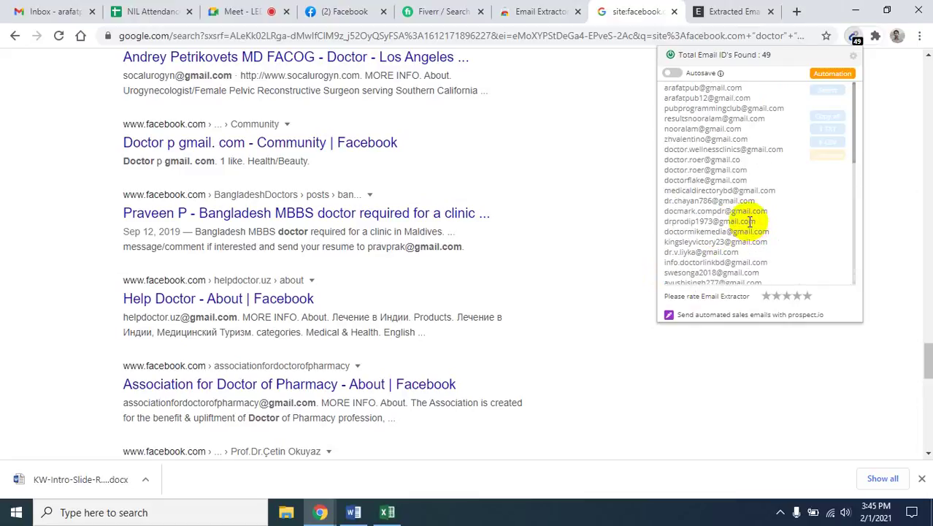
{"action": "left_click_drag", "start_coordinate": [784, 109], "coordinate": [663, 89]}
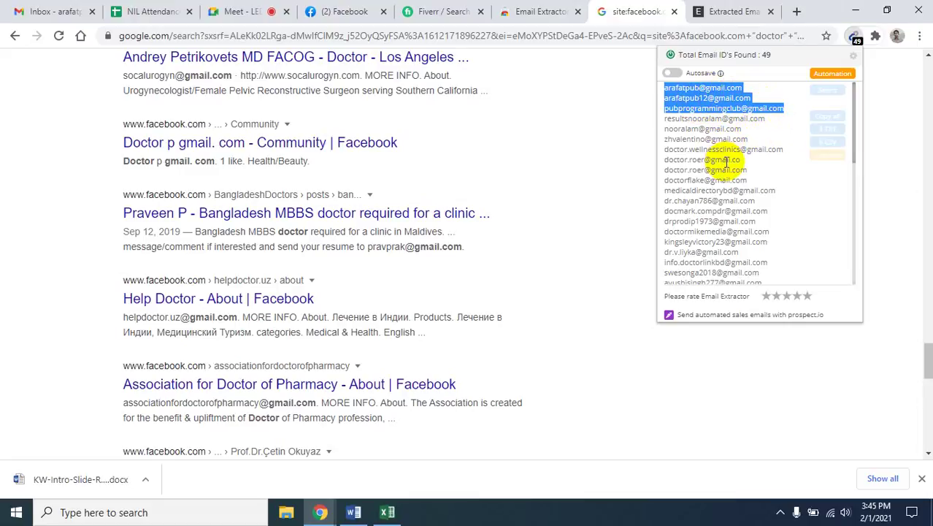
{"action": "scroll", "coordinate": [753, 131], "scroll_direction": "down", "scroll_amount": 1}
{"action": "scroll", "coordinate": [767, 109], "scroll_direction": "up", "scroll_amount": 1}
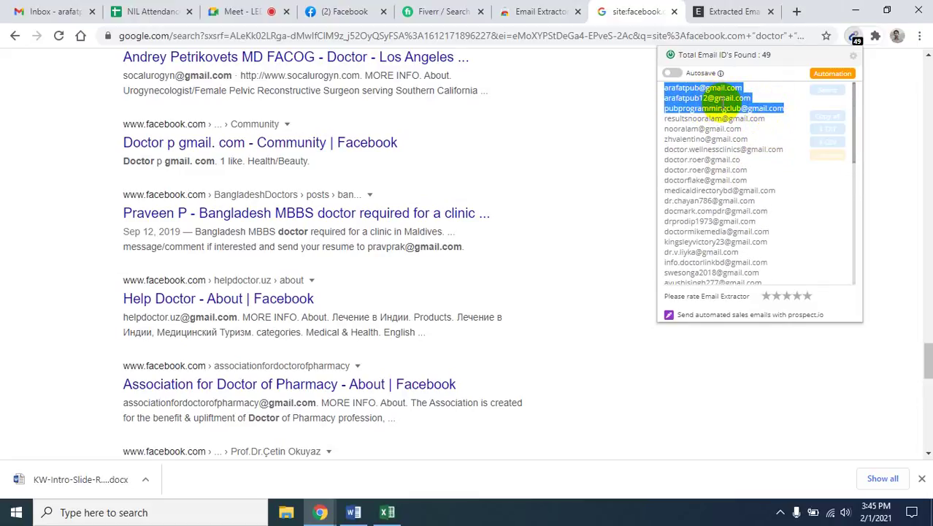
{"action": "scroll", "coordinate": [750, 156], "scroll_direction": "down", "scroll_amount": 5}
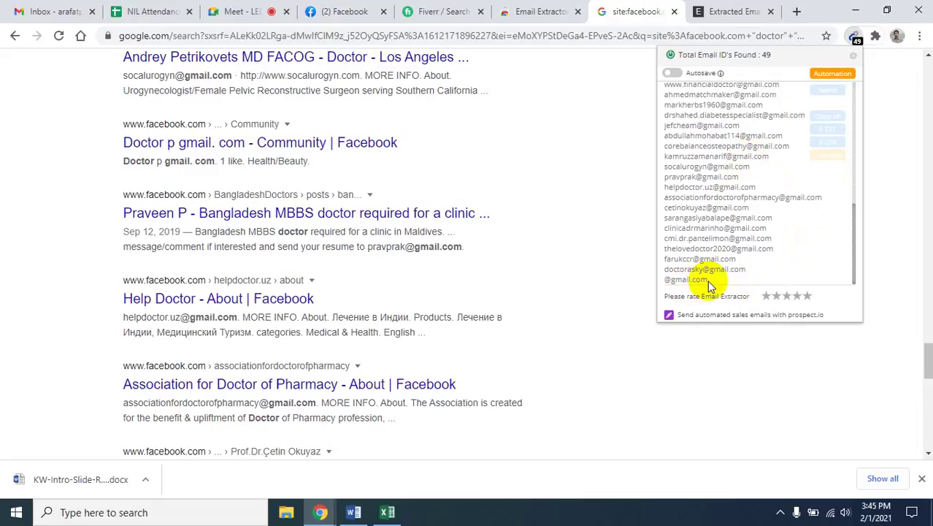
{"action": "left_click_drag", "start_coordinate": [706, 281], "coordinate": [665, 283]}
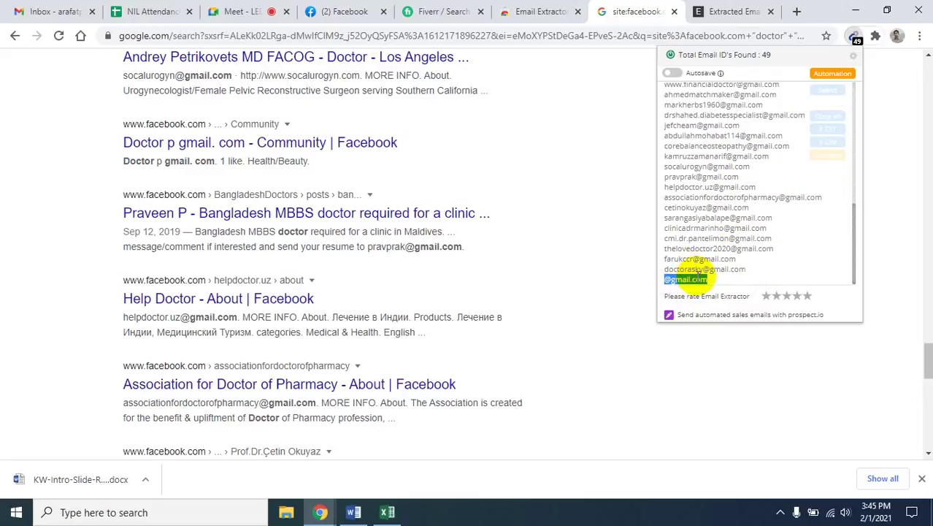
{"action": "scroll", "coordinate": [730, 252], "scroll_direction": "up", "scroll_amount": 5}
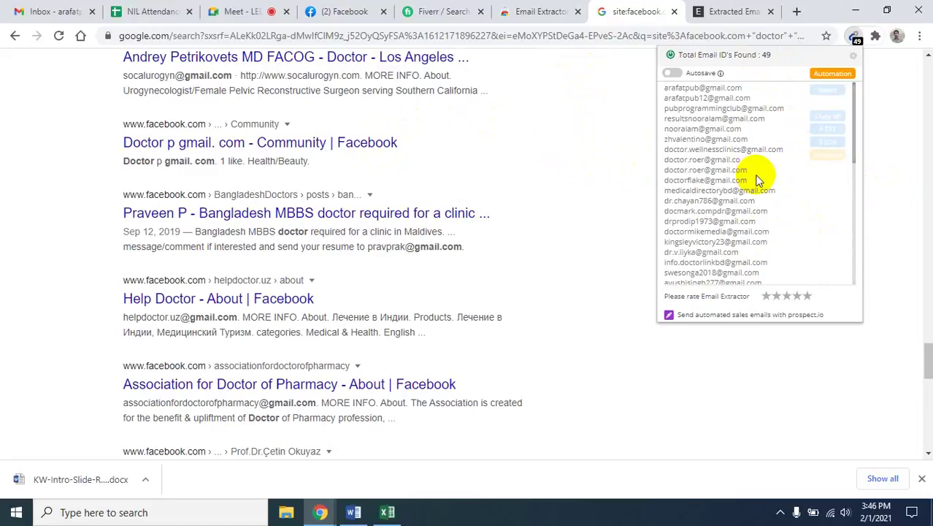
{"action": "left_click", "coordinate": [722, 11]}
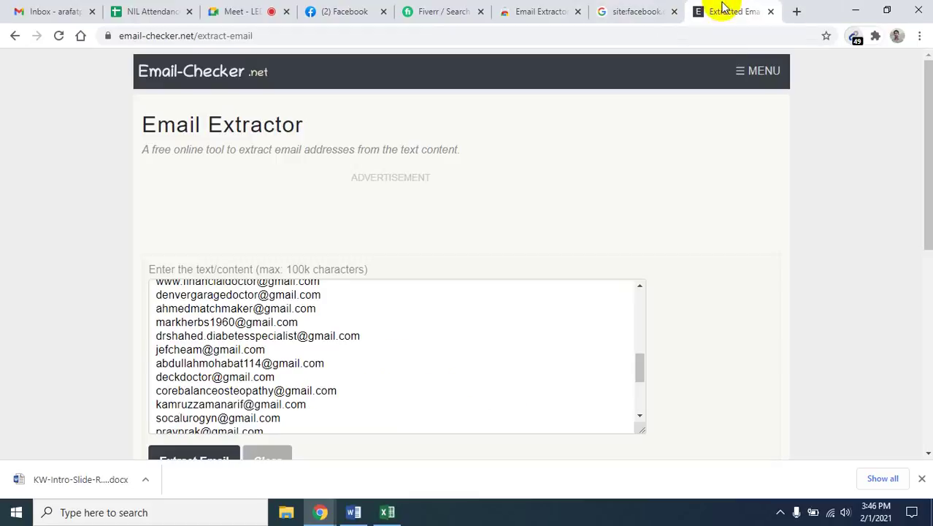
Look through the list of extracted Gmail addresses in the Email Extractor text box
{"action": "scroll", "coordinate": [377, 341], "scroll_direction": "down", "scroll_amount": 3}
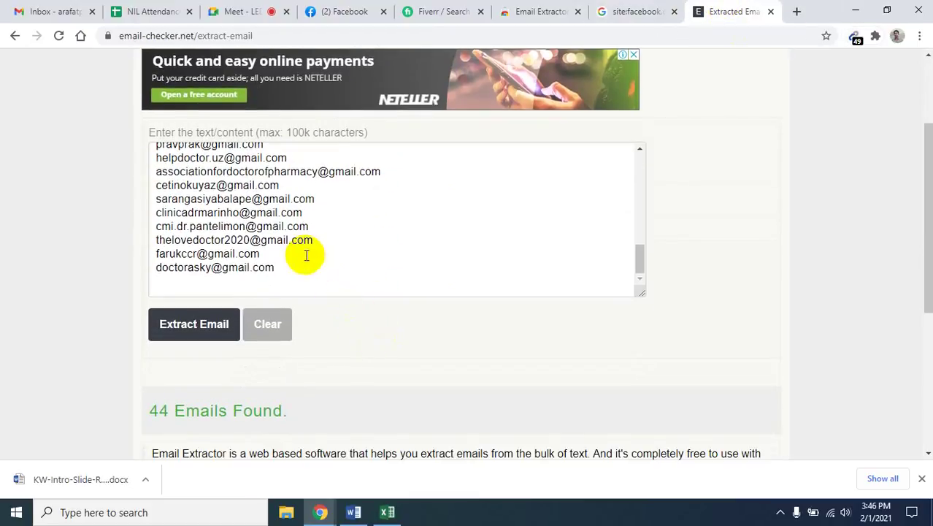
{"action": "scroll", "coordinate": [333, 263], "scroll_direction": "up", "scroll_amount": 7}
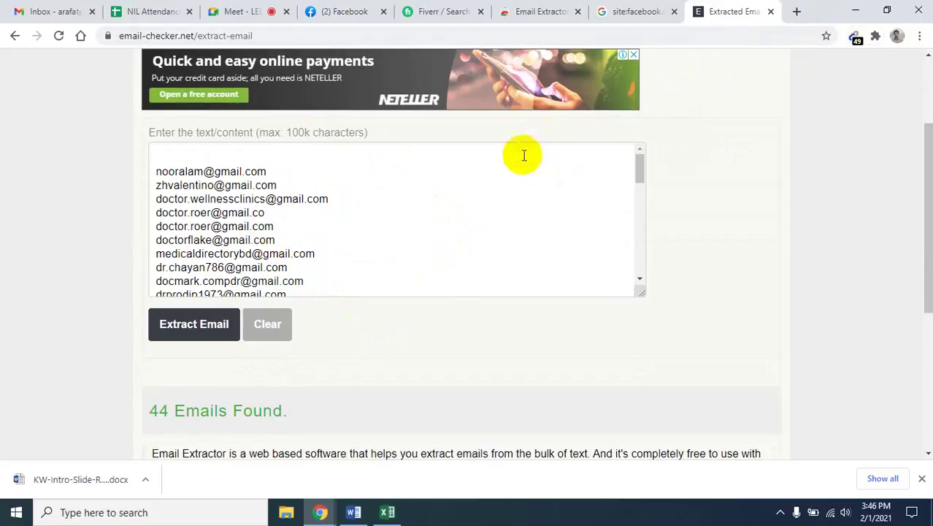
{"action": "scroll", "coordinate": [327, 244], "scroll_direction": "down", "scroll_amount": 7}
{"action": "scroll", "coordinate": [335, 237], "scroll_direction": "down", "scroll_amount": 1}
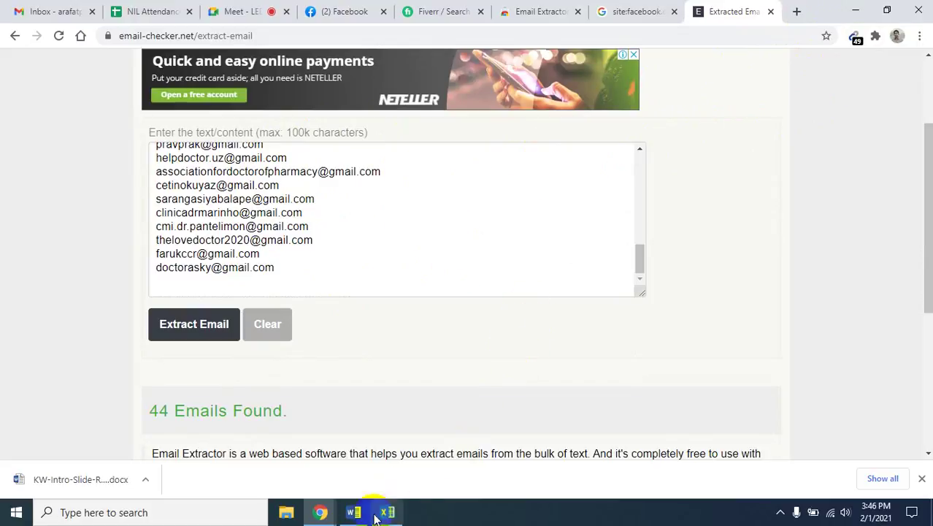
Check the earlier chat messages in the LEDP online class meeting on Google Meet
{"action": "left_click", "coordinate": [248, 11]}
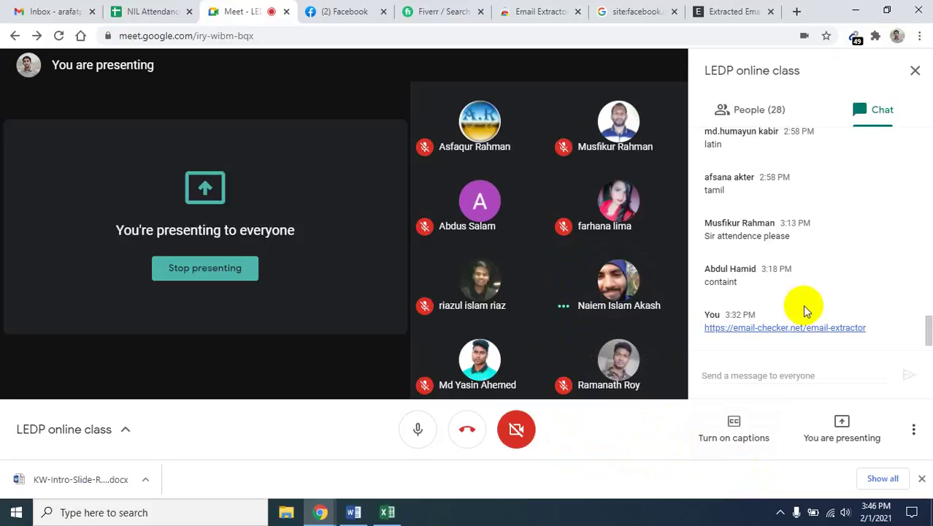
{"action": "scroll", "coordinate": [806, 311], "scroll_direction": "up", "scroll_amount": 2}
{"action": "scroll", "coordinate": [806, 311], "scroll_direction": "up", "scroll_amount": 3}
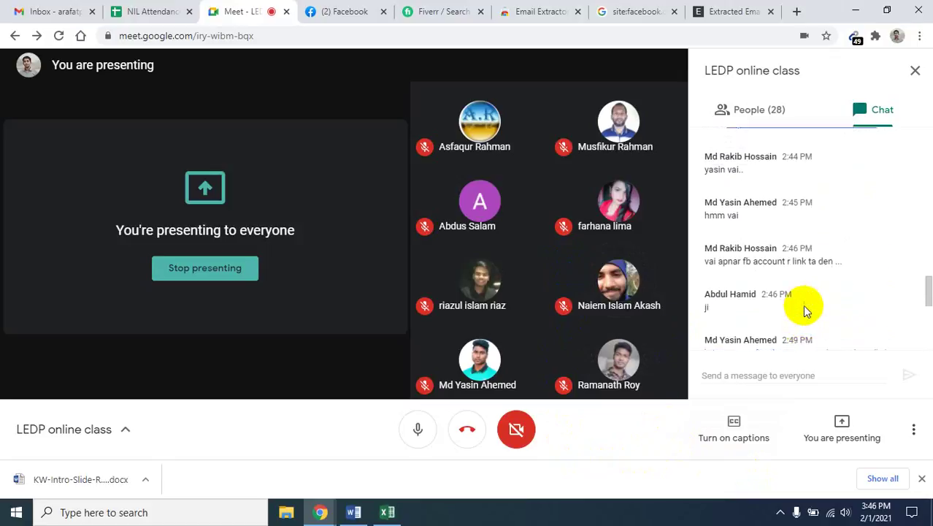
{"action": "scroll", "coordinate": [806, 311], "scroll_direction": "up", "scroll_amount": 1}
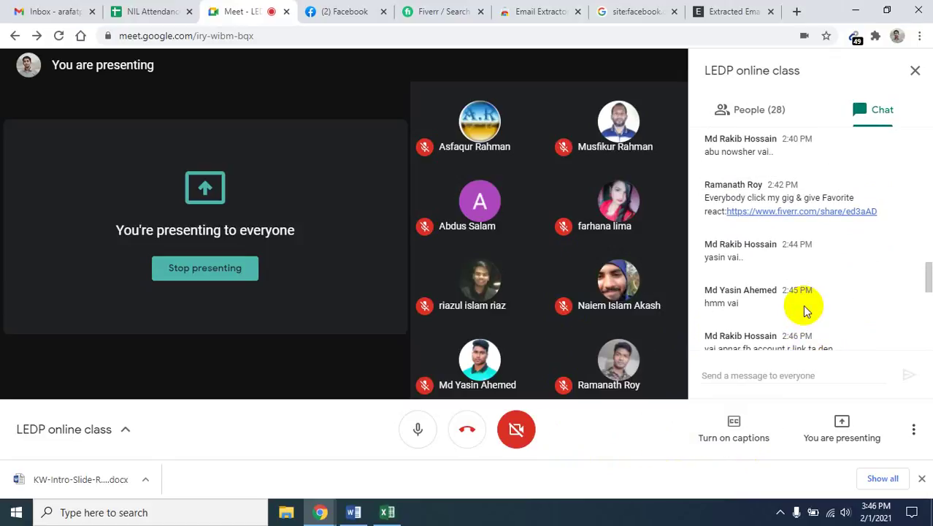
{"action": "left_click", "coordinate": [780, 513]}
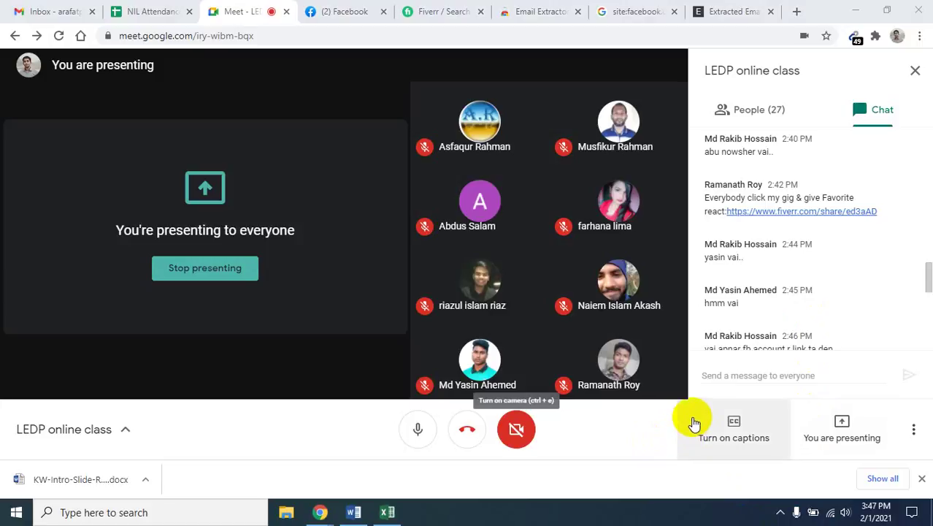
{"action": "left_click", "coordinate": [637, 10]}
{"action": "scroll", "coordinate": [369, 280], "scroll_direction": "up", "scroll_amount": 15}
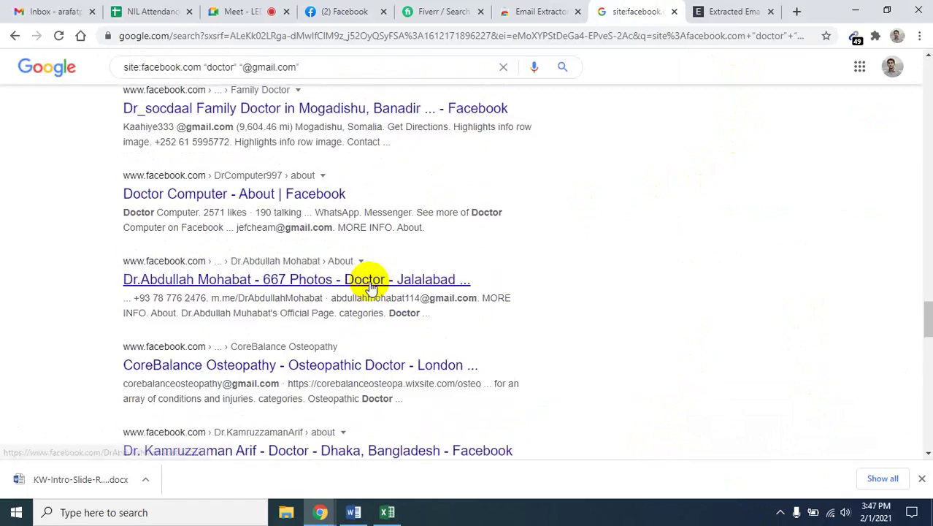
{"action": "scroll", "coordinate": [365, 272], "scroll_direction": "up", "scroll_amount": 15}
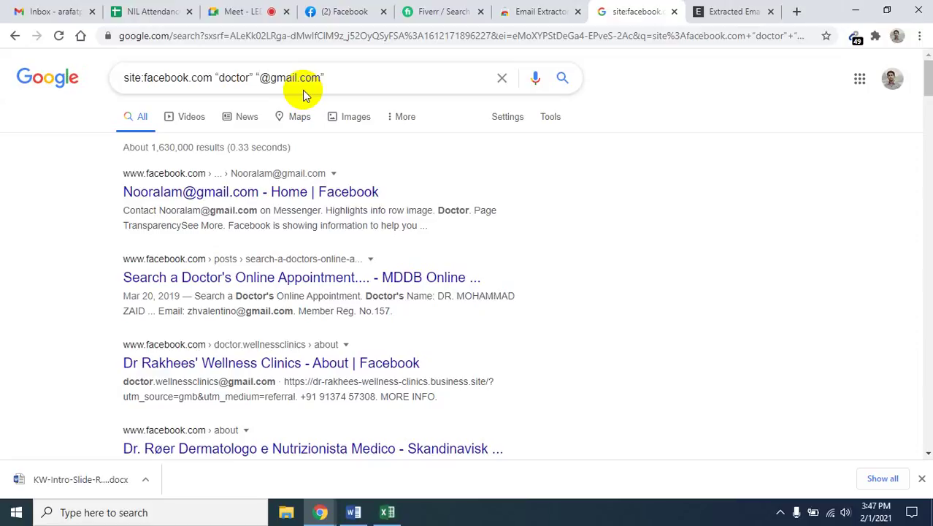
{"action": "left_click", "coordinate": [274, 75]}
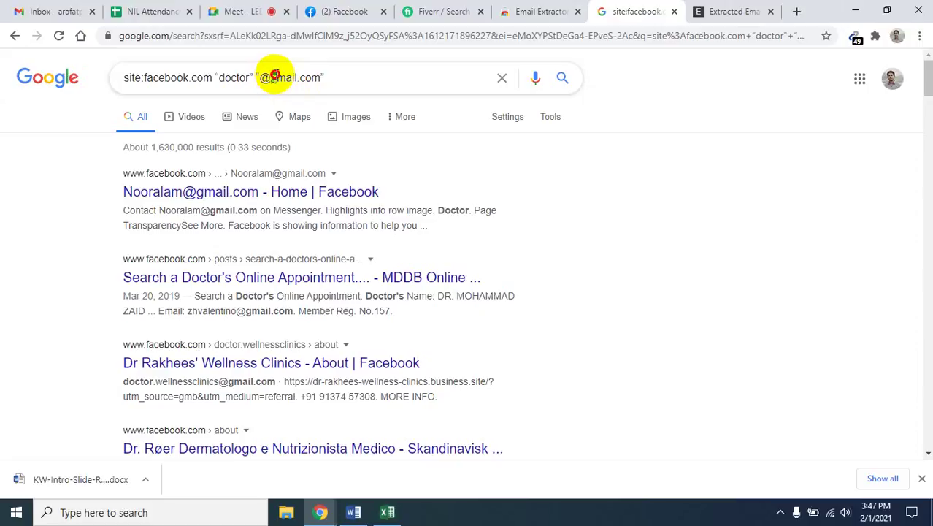
{"action": "double_click", "coordinate": [285, 76]}
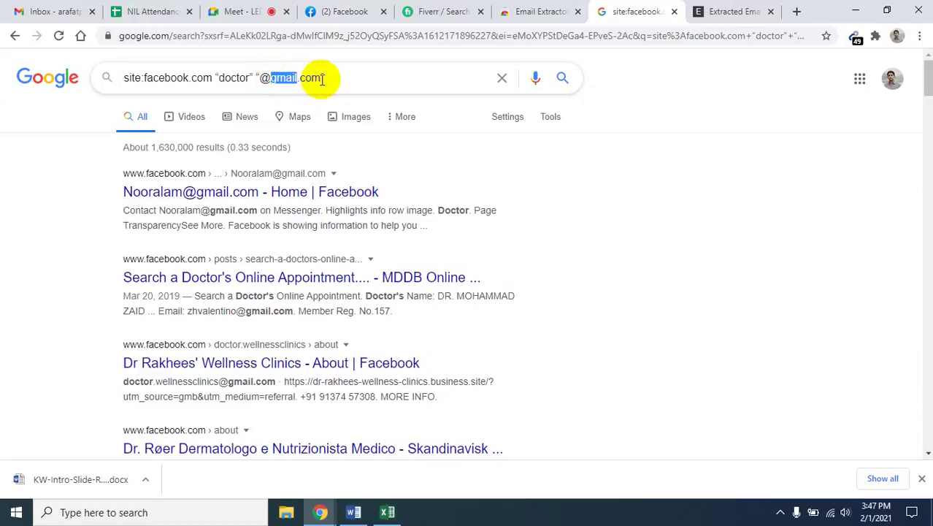
{"action": "type", "text": "yahoo"}
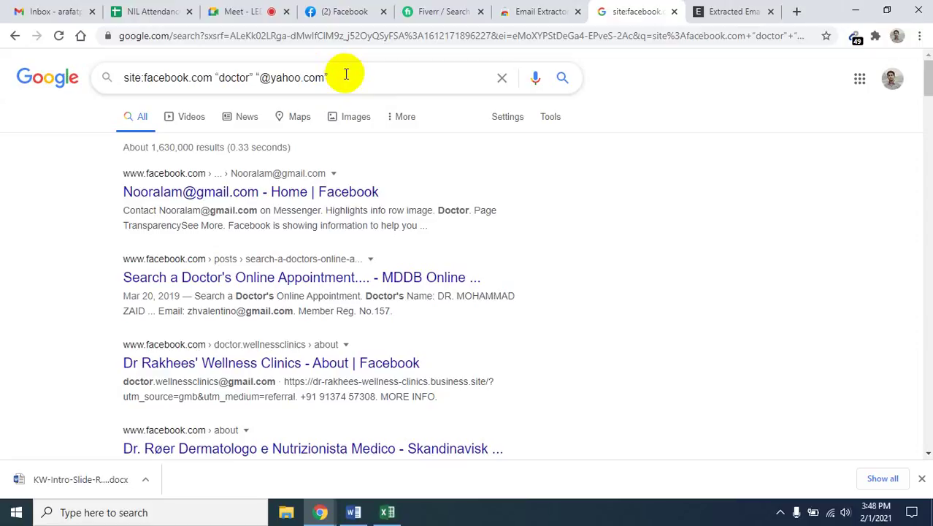
{"action": "key", "text": "Return"}
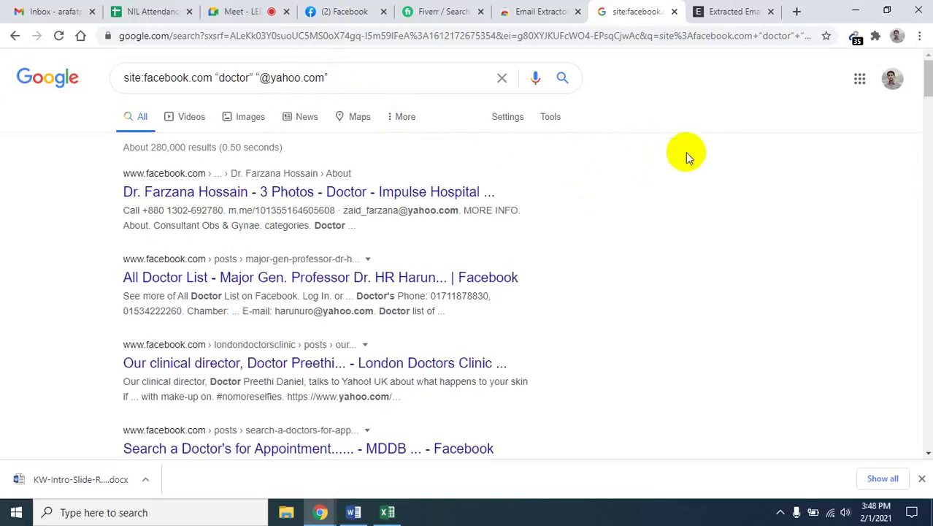
{"action": "left_click", "coordinate": [855, 38]}
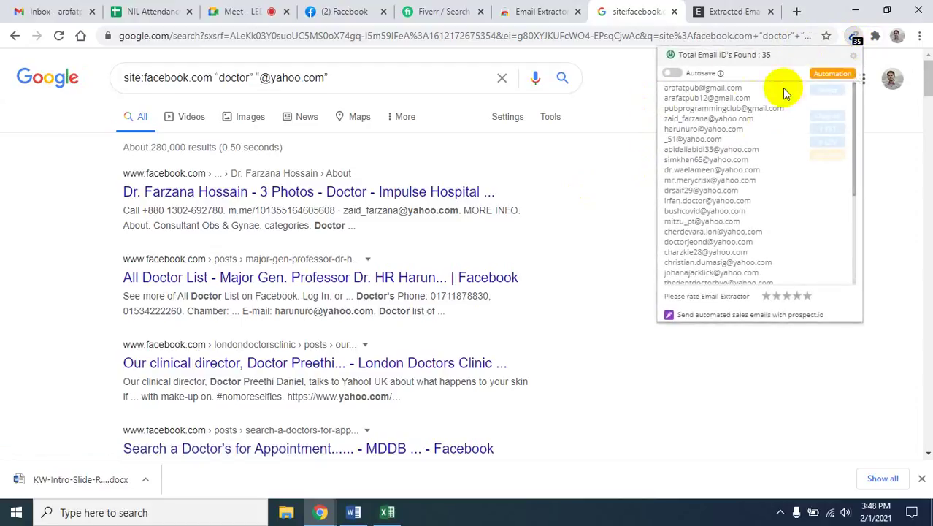
{"action": "left_click", "coordinate": [899, 164]}
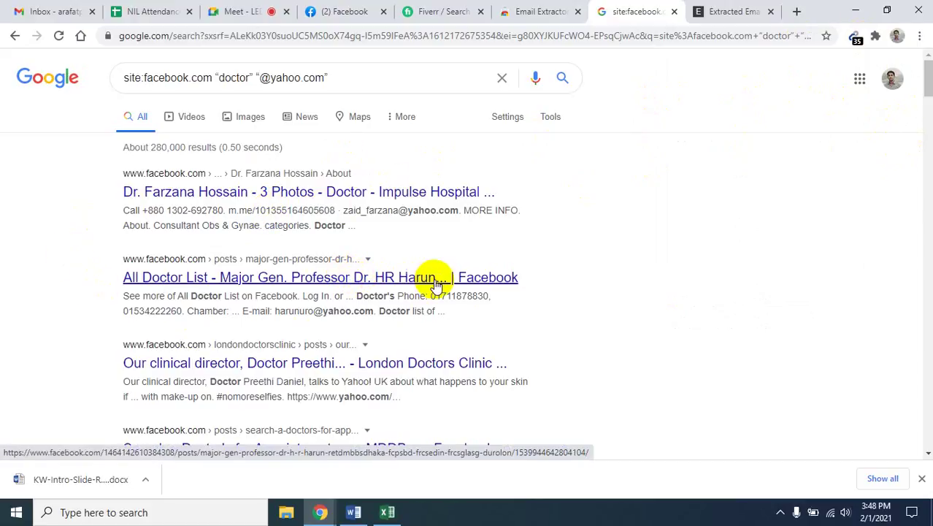
Copy the whole search results page, replace the Email Extractor's input text with it, and extract the email addresses
{"action": "key", "text": "ctrl+a"}
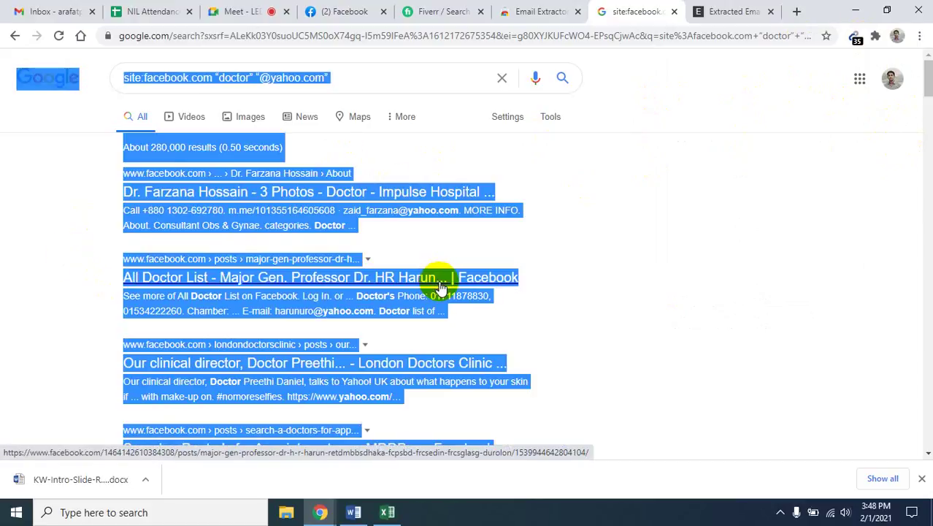
{"action": "left_click", "coordinate": [537, 13]}
{"action": "left_click", "coordinate": [741, 10]}
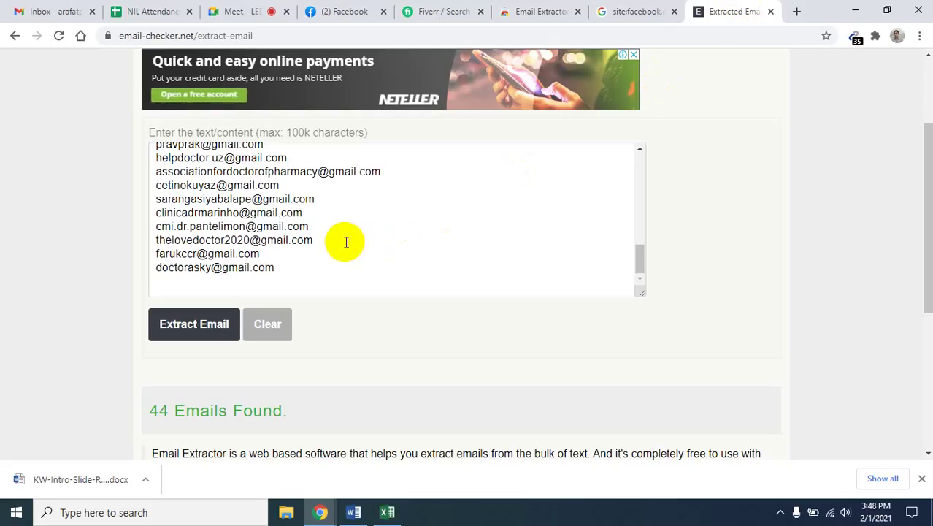
{"action": "key", "text": "ctrl+a"}
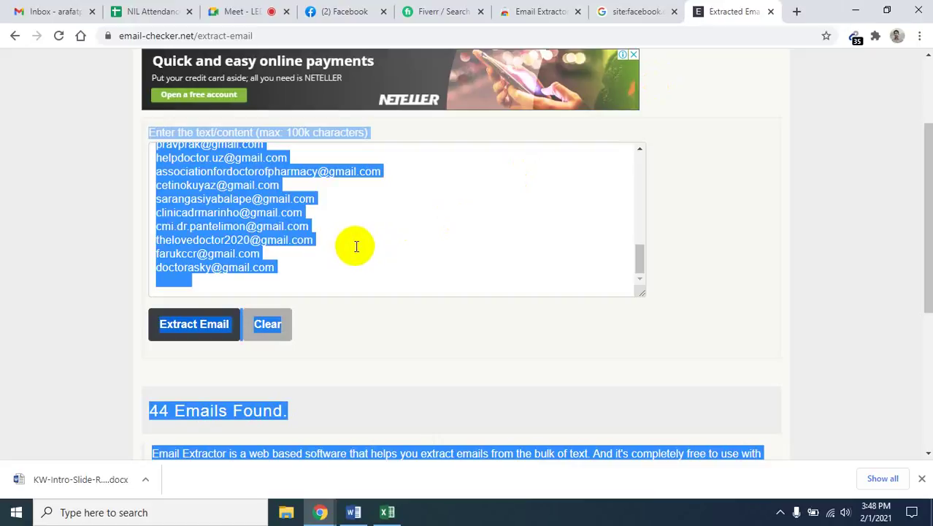
{"action": "left_click", "coordinate": [356, 264]}
{"action": "key", "text": "ctrl+a"}
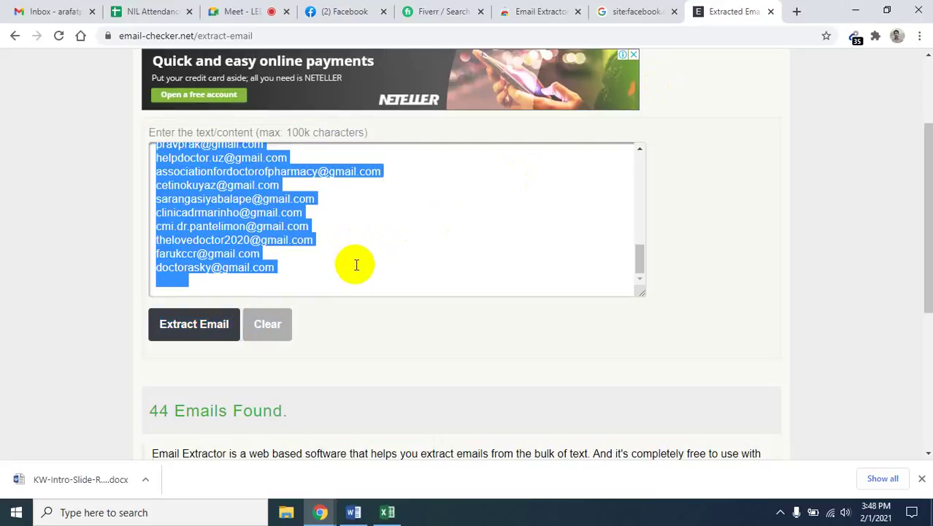
{"action": "key", "text": "ctrl+v"}
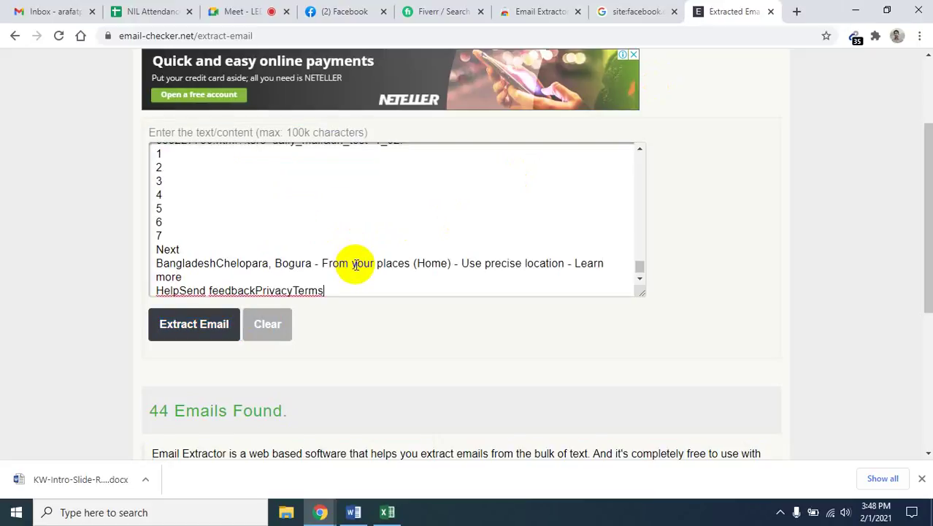
{"action": "left_click", "coordinate": [165, 330]}
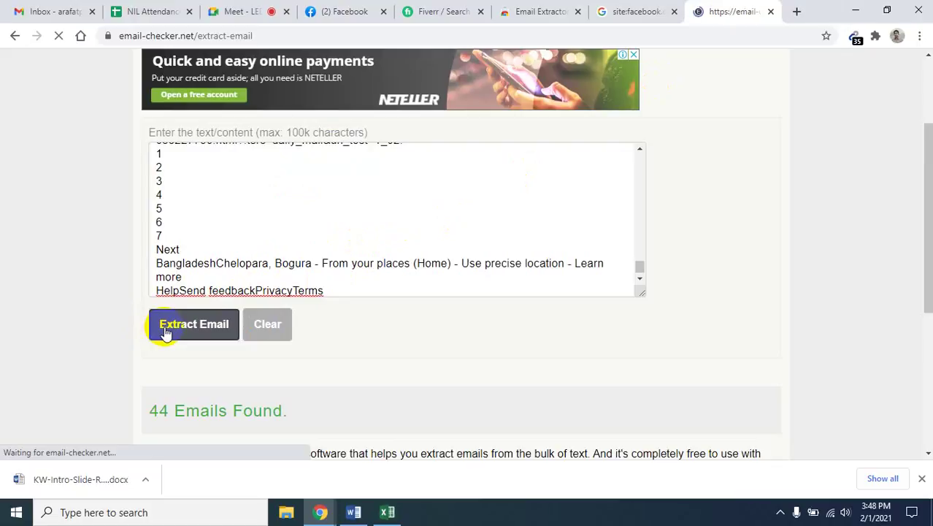
Review the extracted Yahoo addresses and copy the entire list from the Email Extractor text box
{"action": "scroll", "coordinate": [642, 296], "scroll_direction": "down", "scroll_amount": 10}
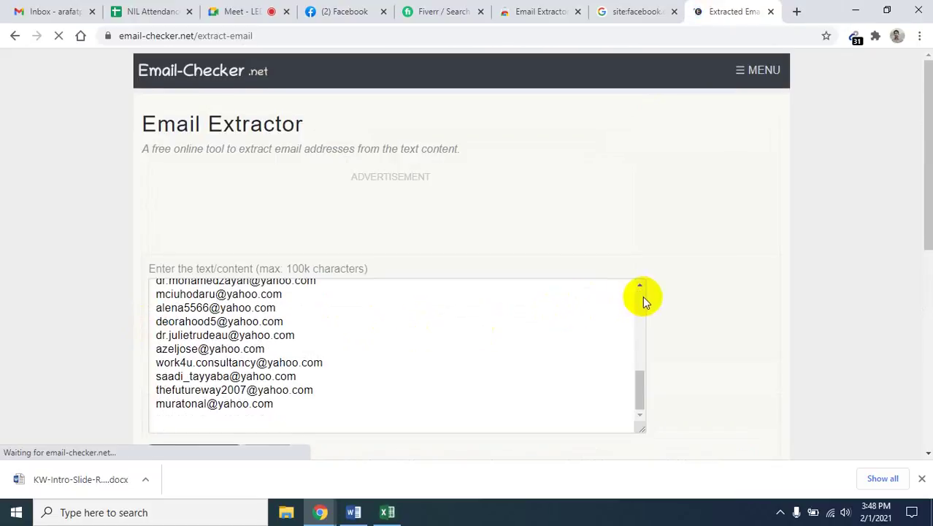
{"action": "scroll", "coordinate": [648, 298], "scroll_direction": "up", "scroll_amount": 4}
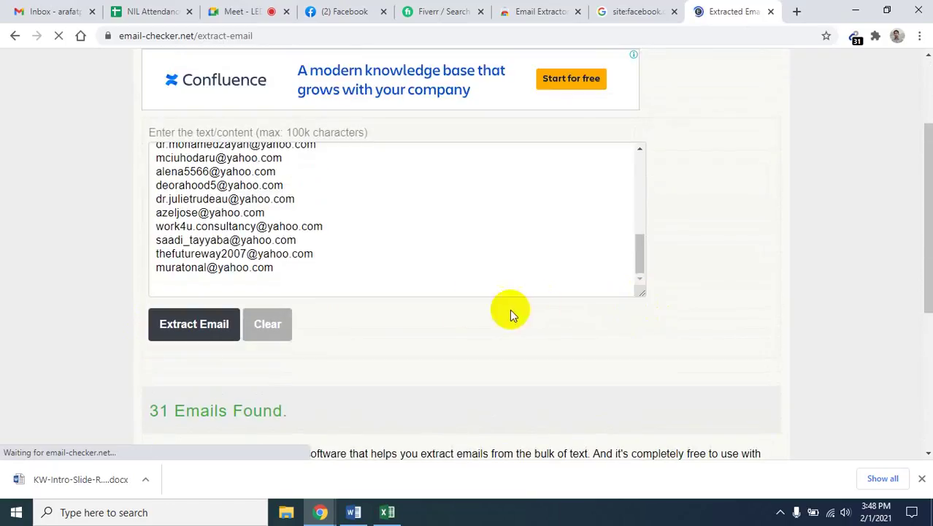
{"action": "scroll", "coordinate": [353, 271], "scroll_direction": "up", "scroll_amount": 5}
{"action": "scroll", "coordinate": [352, 272], "scroll_direction": "up", "scroll_amount": 4}
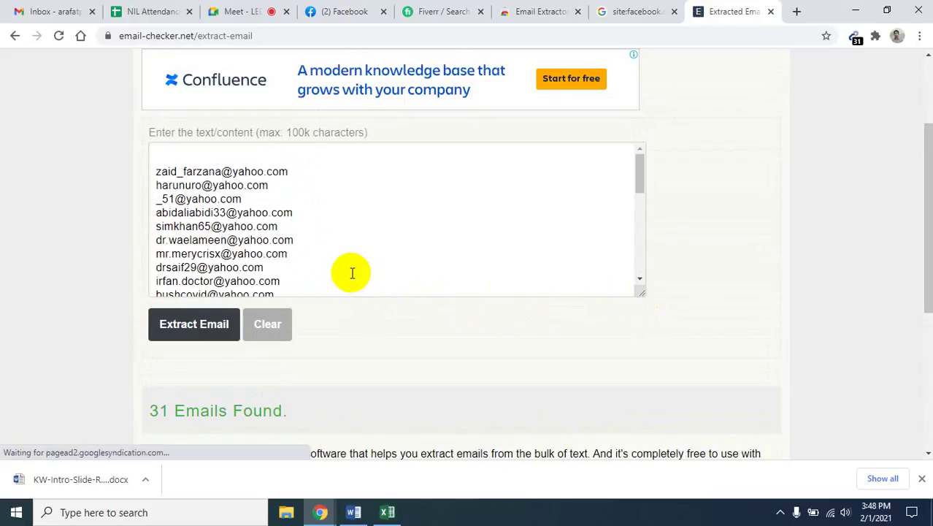
{"action": "scroll", "coordinate": [314, 238], "scroll_direction": "down", "scroll_amount": 3}
{"action": "scroll", "coordinate": [306, 232], "scroll_direction": "down", "scroll_amount": 4}
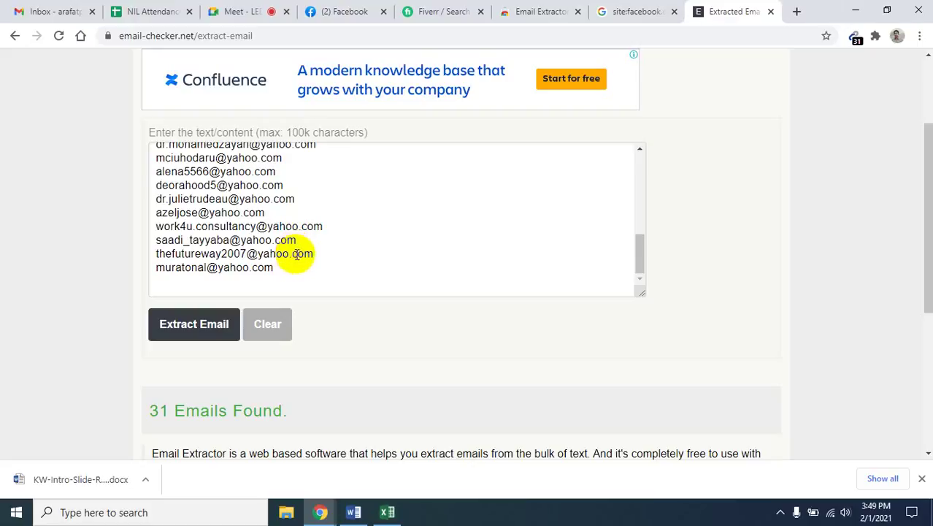
{"action": "left_click", "coordinate": [278, 269]}
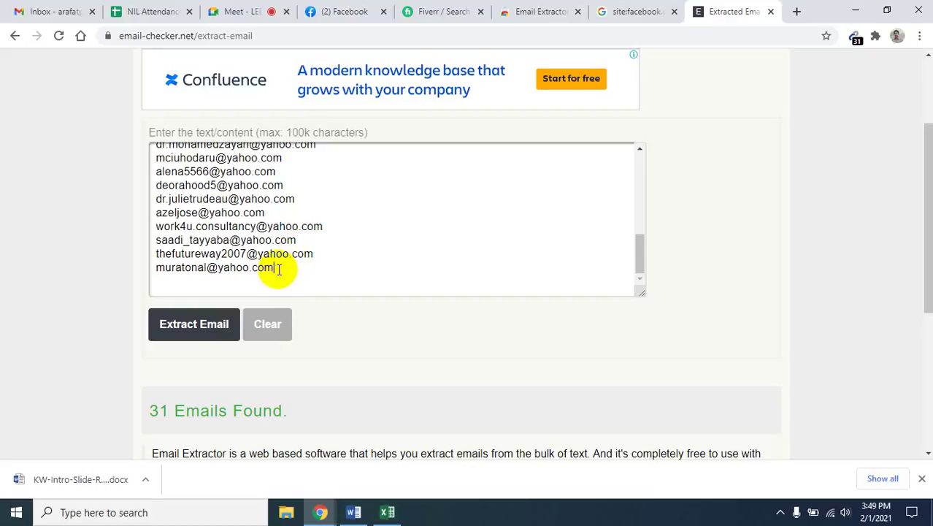
{"action": "left_click_drag", "start_coordinate": [278, 270], "coordinate": [156, 175]}
Switch to the Excel worksheet, paste the copied addresses starting at cell A45, and check the pasted rows
{"action": "left_click", "coordinate": [387, 512]}
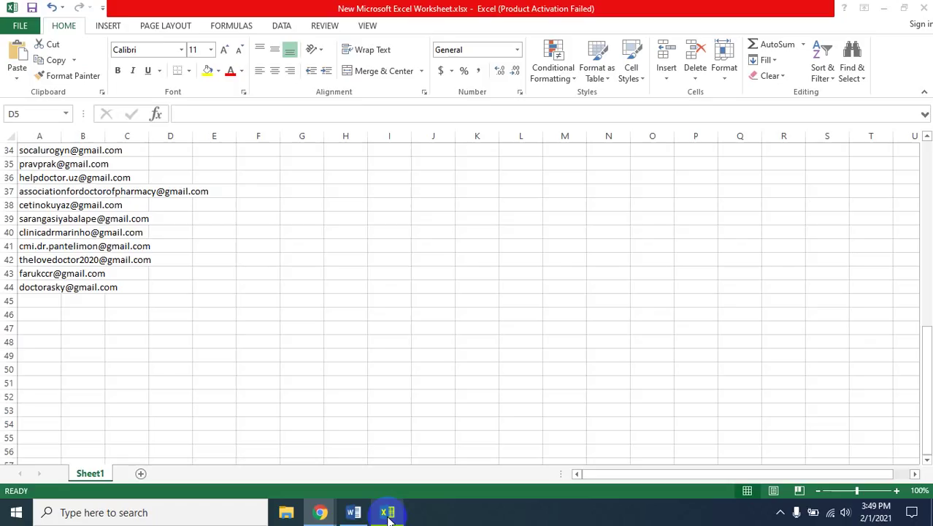
{"action": "left_click", "coordinate": [31, 302]}
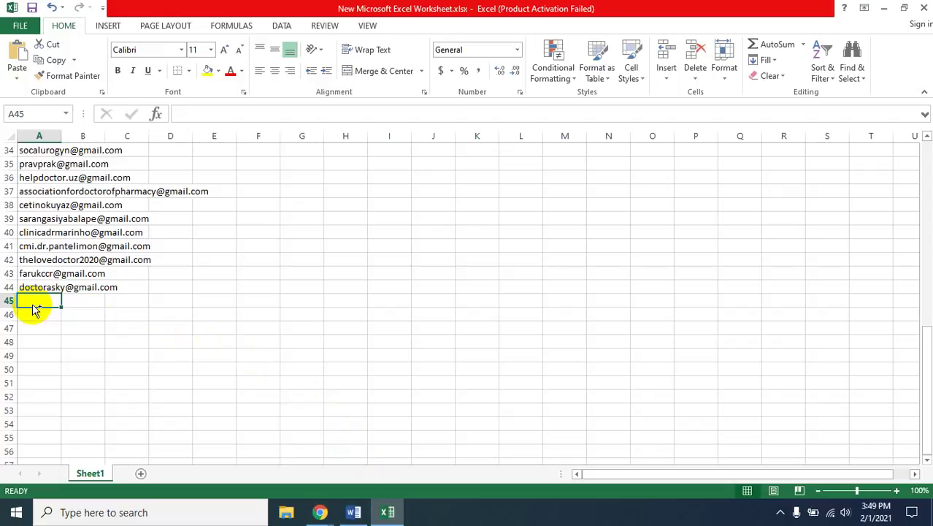
{"action": "key", "text": "ctrl+v"}
{"action": "scroll", "coordinate": [216, 319], "scroll_direction": "up", "scroll_amount": 3}
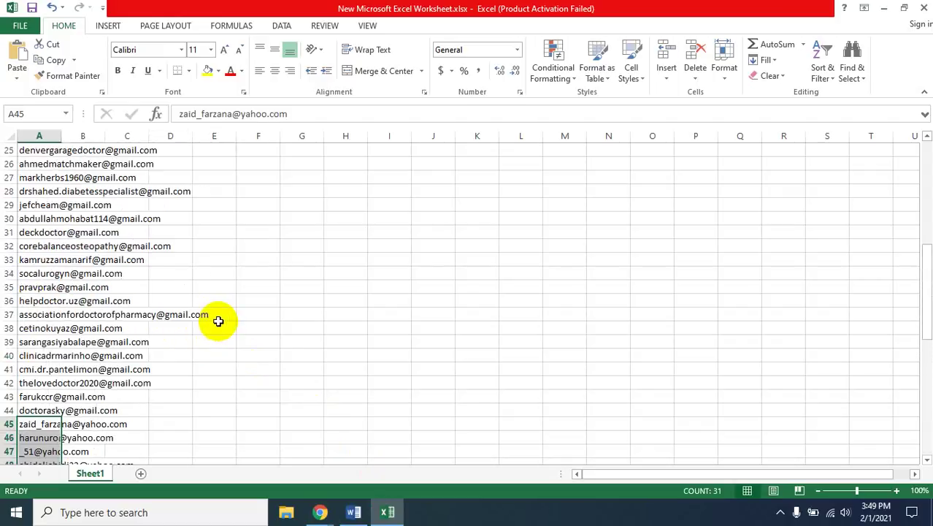
{"action": "scroll", "coordinate": [219, 322], "scroll_direction": "down", "scroll_amount": 7}
{"action": "scroll", "coordinate": [219, 323], "scroll_direction": "down", "scroll_amount": 3}
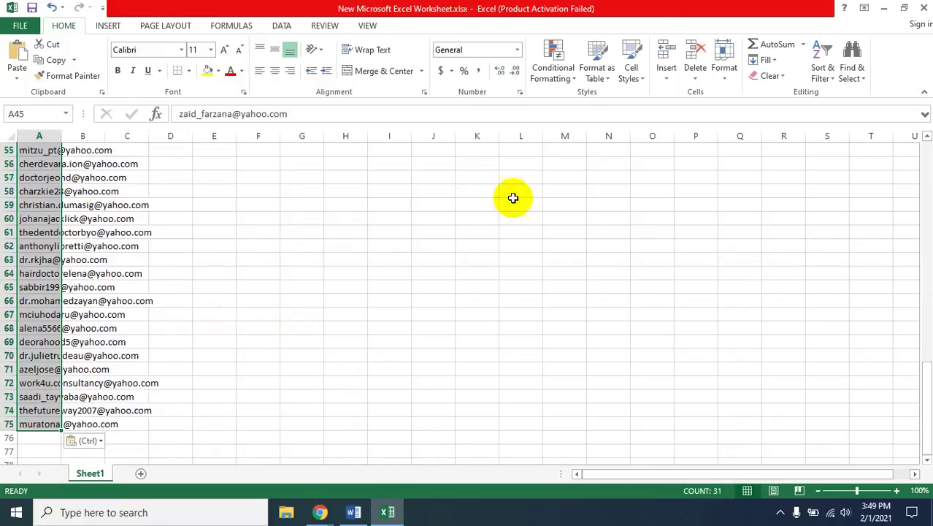
{"action": "mouse_move", "coordinate": [323, 509]}
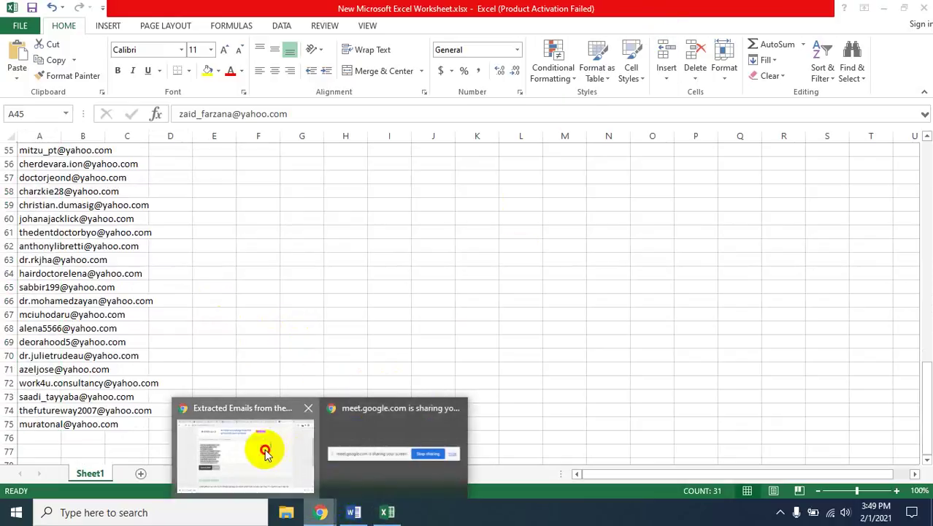
{"action": "left_click", "coordinate": [264, 449]}
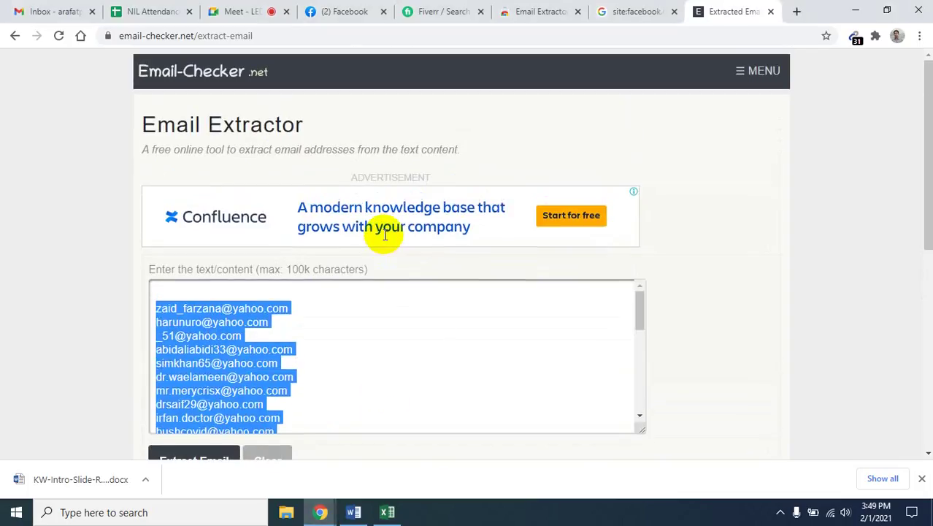
{"action": "left_click", "coordinate": [617, 10]}
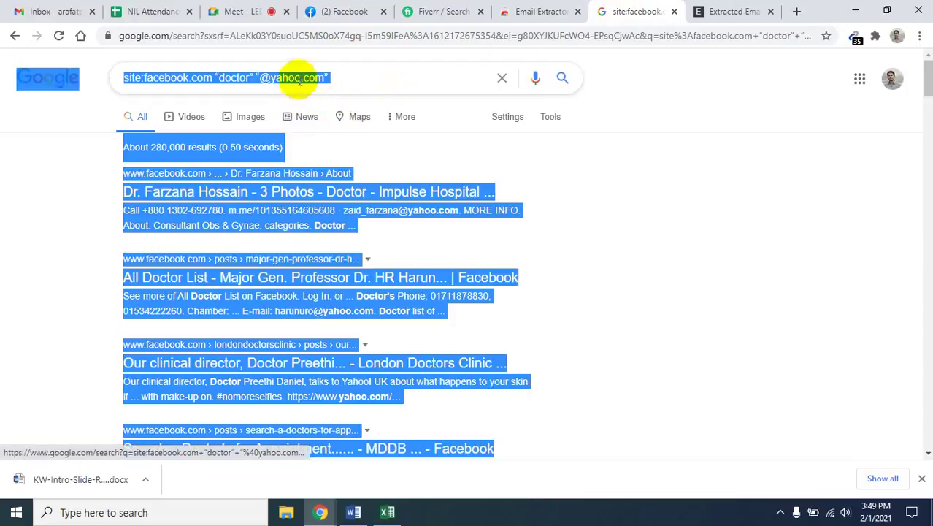
{"action": "left_click", "coordinate": [278, 77]}
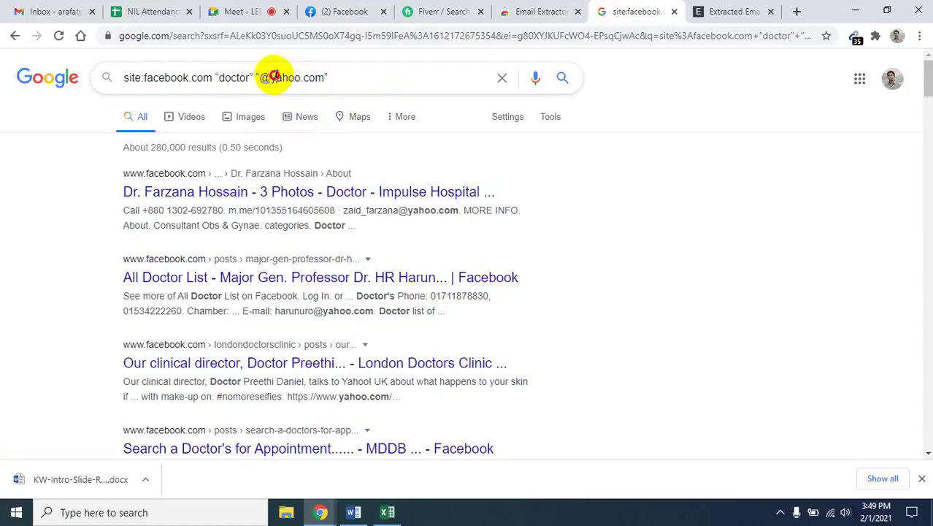
{"action": "left_click_drag", "start_coordinate": [277, 78], "coordinate": [299, 77]}
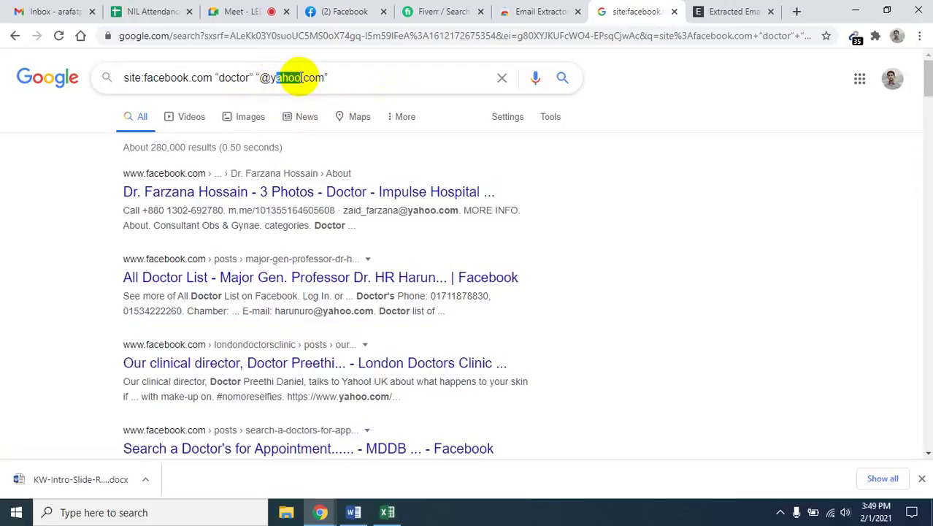
{"action": "key", "text": "BackSpace"}
{"action": "key", "text": "BackSpace"}
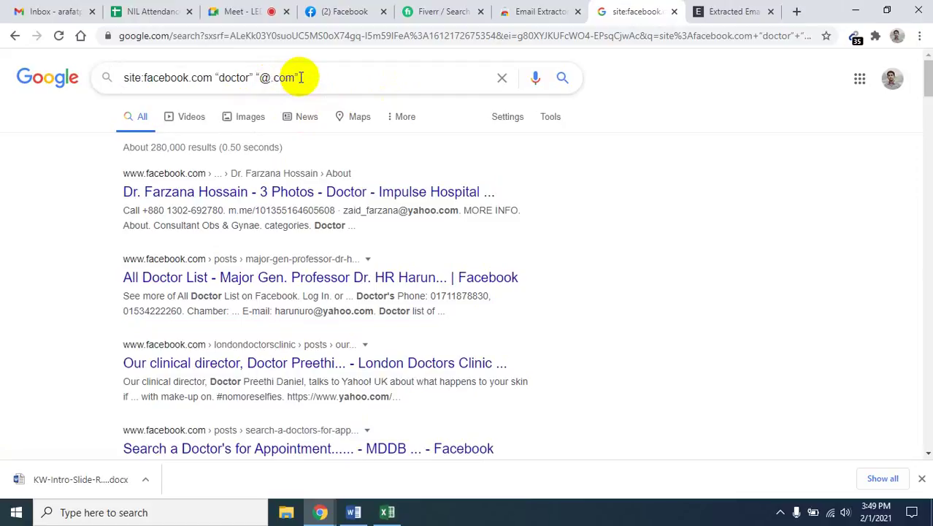
{"action": "type", "text": "hotmail"}
{"action": "left_click", "coordinate": [359, 81]}
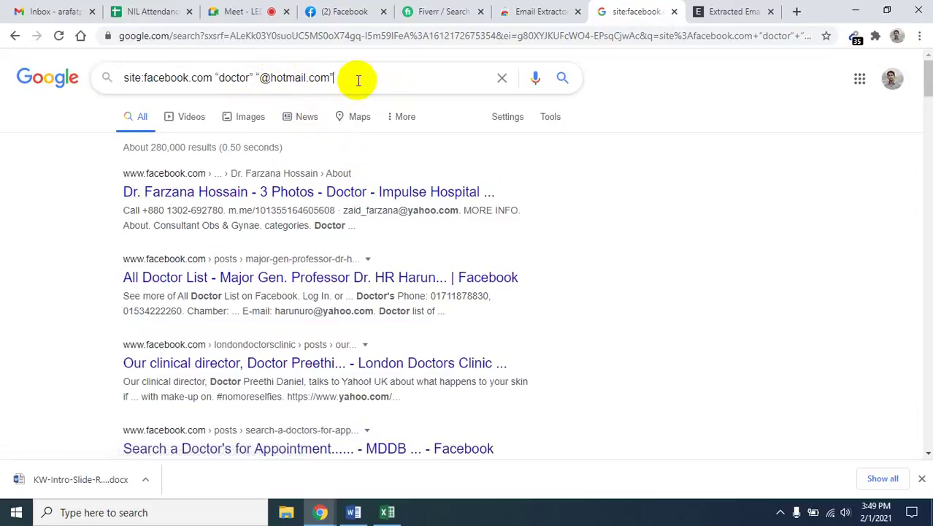
{"action": "key", "text": "Return"}
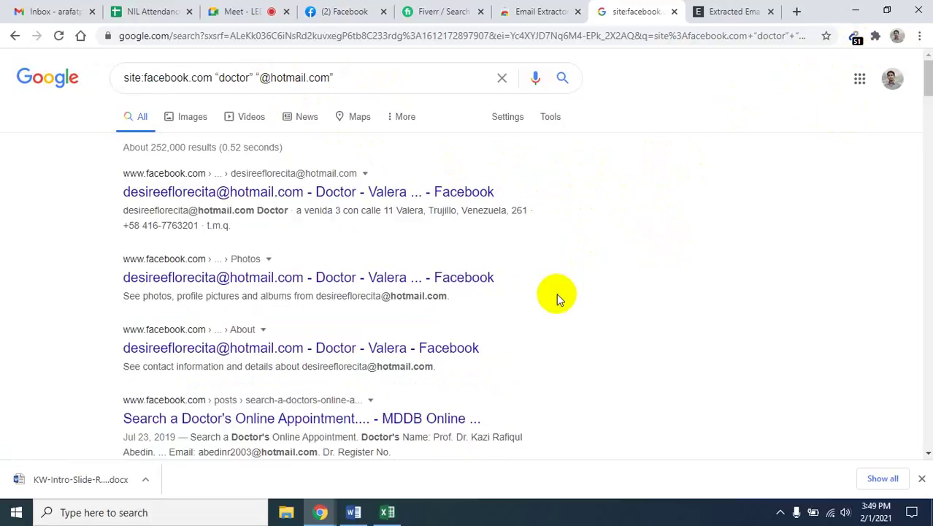
Copy the entire Hotmail search results page, replace the Email Extractor's input text with it, and extract the email addresses
{"action": "key", "text": "ctrl+a"}
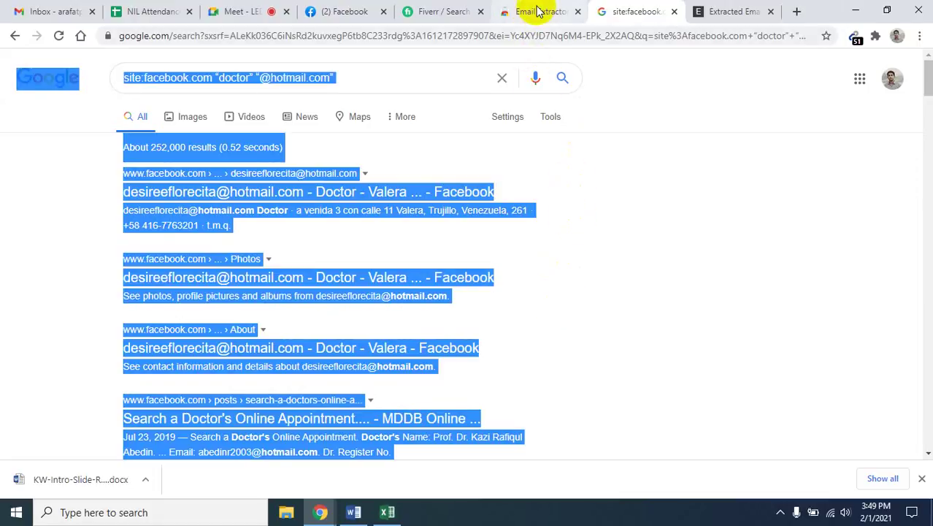
{"action": "left_click", "coordinate": [731, 8]}
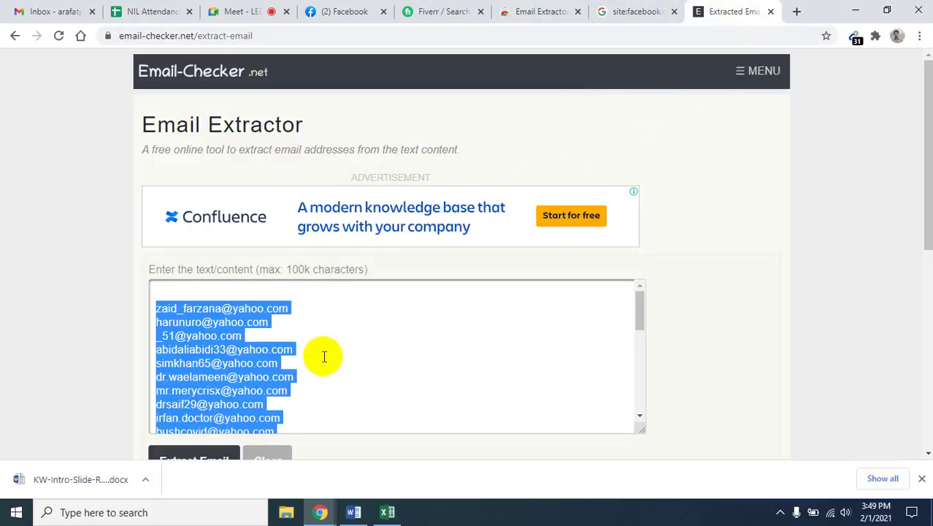
{"action": "key", "text": "ctrl+v"}
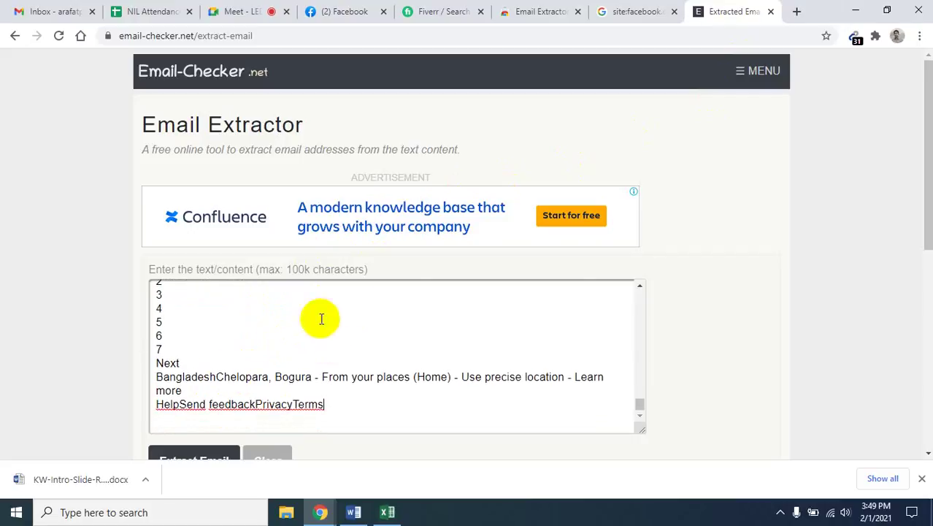
{"action": "scroll", "coordinate": [695, 313], "scroll_direction": "down", "scroll_amount": 3}
{"action": "scroll", "coordinate": [695, 314], "scroll_direction": "down", "scroll_amount": 2}
{"action": "left_click", "coordinate": [160, 189]}
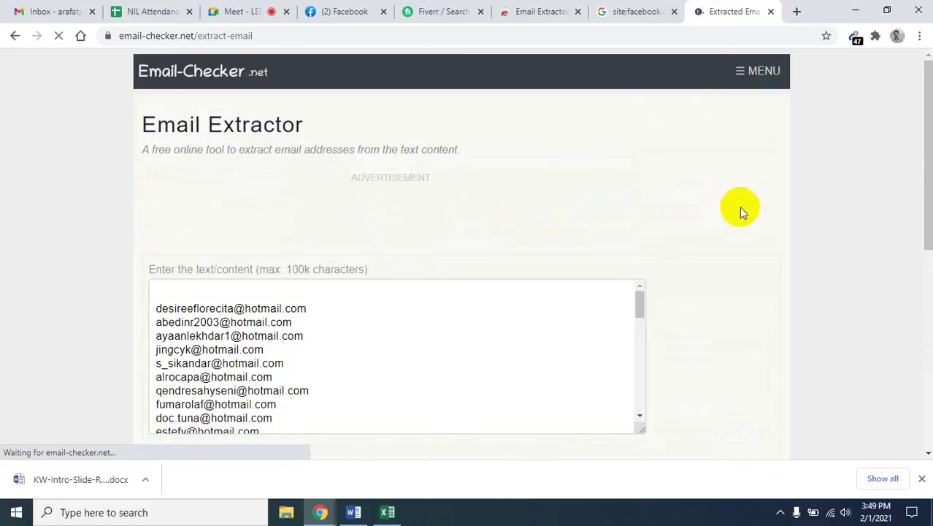
Review the extracted Hotmail addresses and copy the full list from the Email Extractor text box
{"action": "scroll", "coordinate": [770, 280], "scroll_direction": "down", "scroll_amount": 6}
{"action": "scroll", "coordinate": [768, 278], "scroll_direction": "up", "scroll_amount": 4}
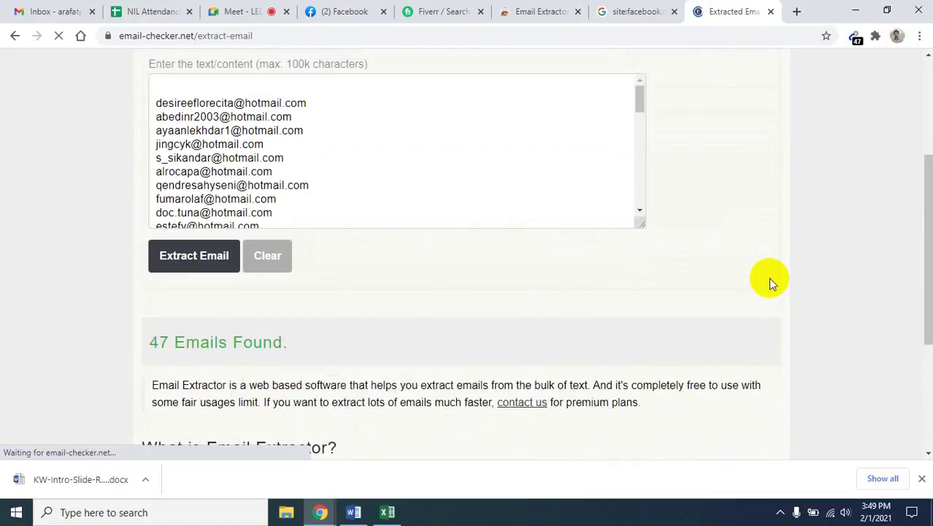
{"action": "scroll", "coordinate": [219, 270], "scroll_direction": "up", "scroll_amount": 2}
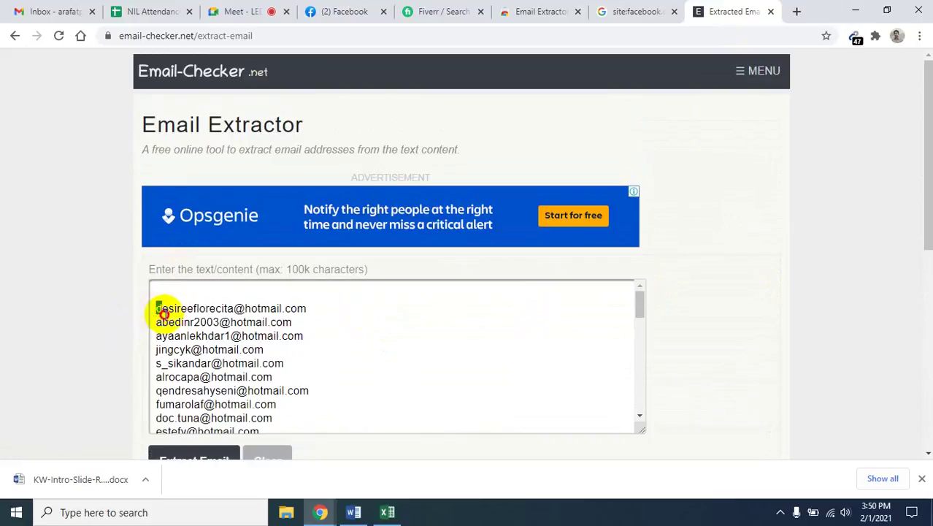
{"action": "left_click_drag", "start_coordinate": [155, 309], "coordinate": [330, 406]}
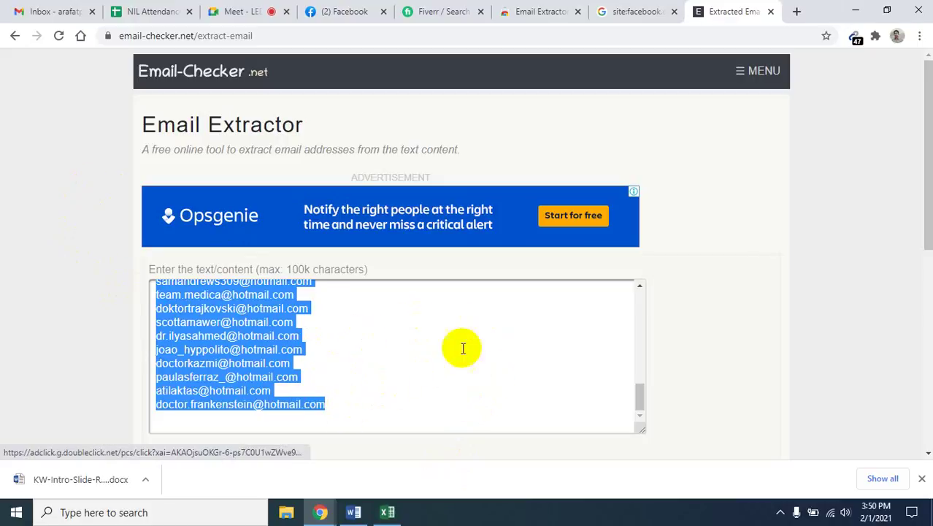
Switch to the Excel worksheet, paste the copied Hotmail addresses starting at cell A76, and review the whole list up to row 1
{"action": "left_click", "coordinate": [387, 512]}
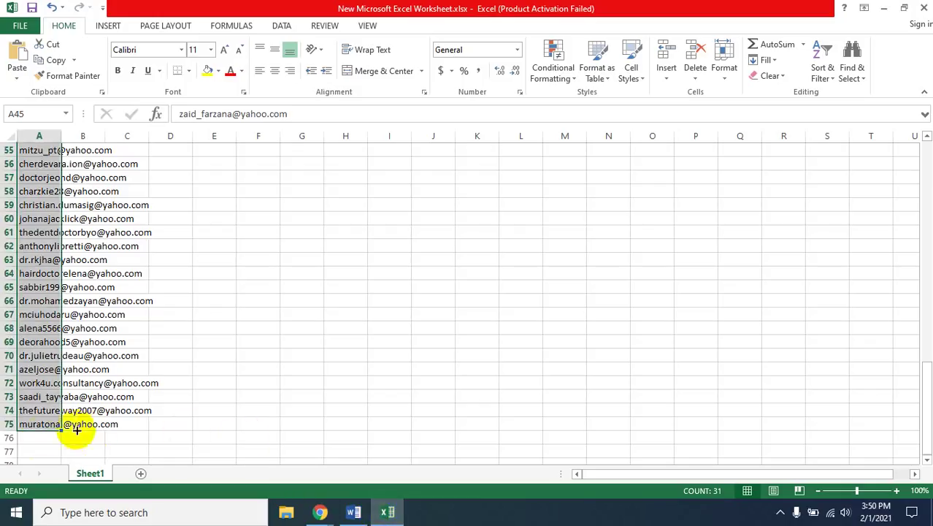
{"action": "left_click", "coordinate": [34, 438]}
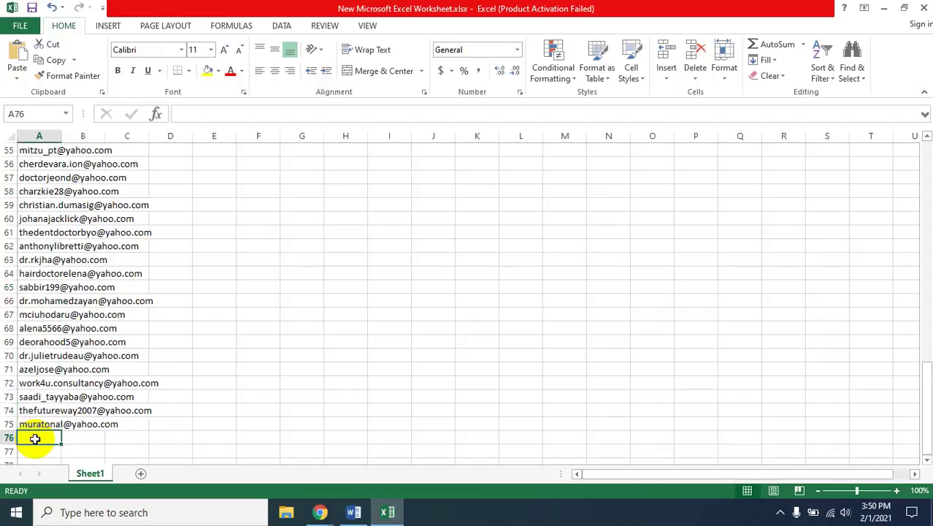
{"action": "key", "text": "ctrl+v"}
{"action": "scroll", "coordinate": [191, 412], "scroll_direction": "down", "scroll_amount": 12}
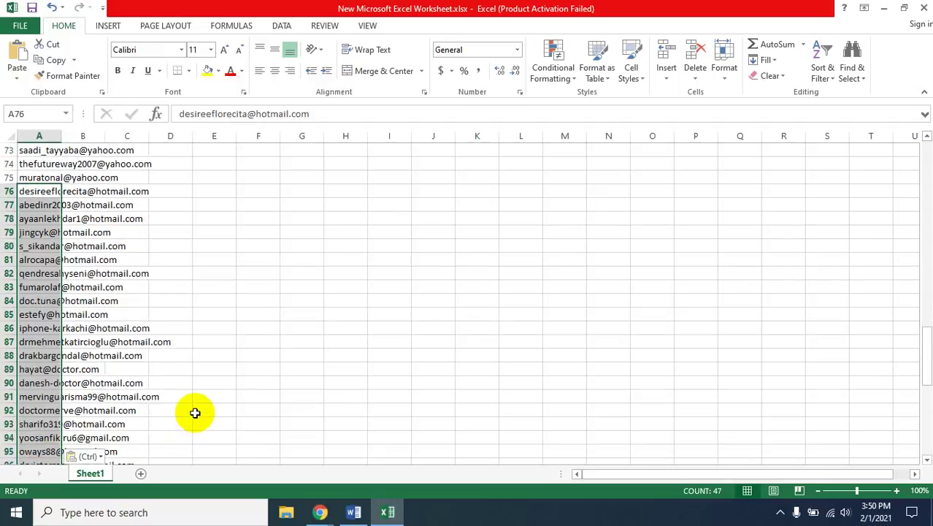
{"action": "scroll", "coordinate": [195, 412], "scroll_direction": "down", "scroll_amount": 5}
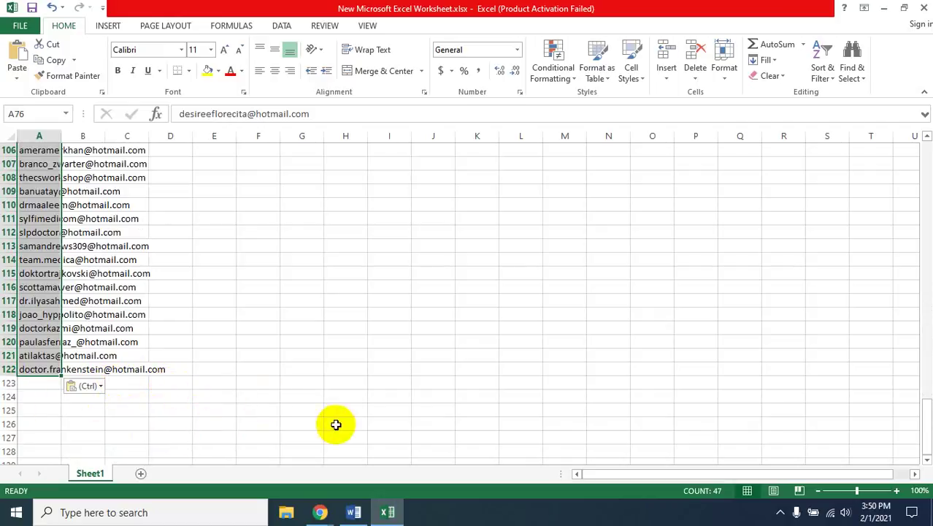
{"action": "scroll", "coordinate": [375, 422], "scroll_direction": "up", "scroll_amount": 9}
{"action": "scroll", "coordinate": [375, 424], "scroll_direction": "up", "scroll_amount": 20}
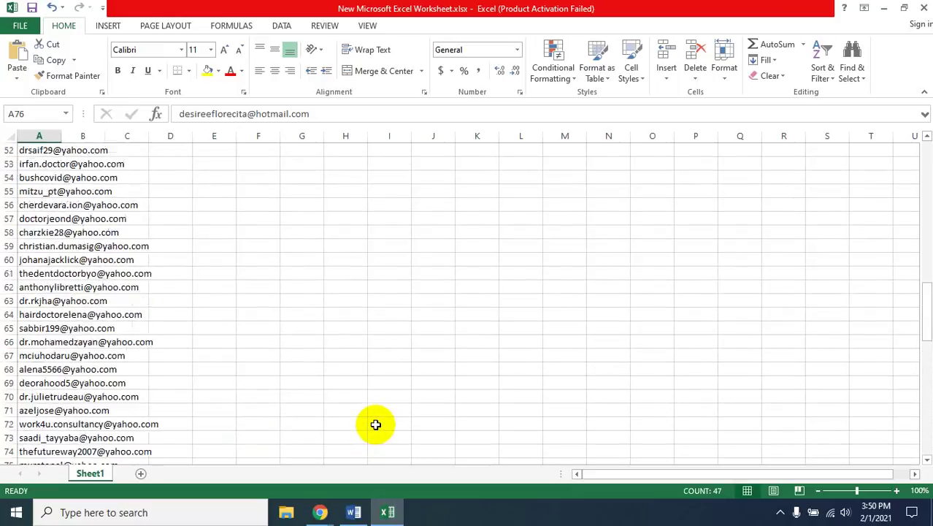
{"action": "scroll", "coordinate": [376, 424], "scroll_direction": "up", "scroll_amount": 5}
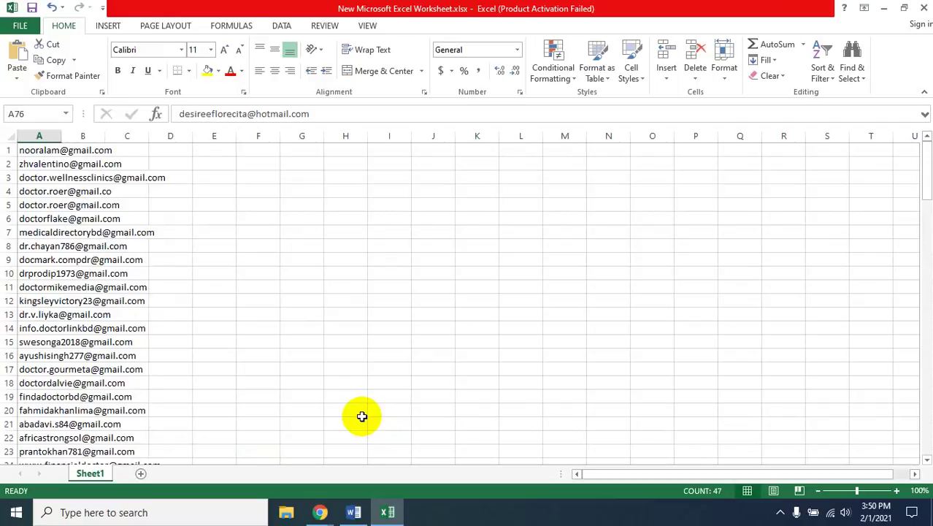
Switch to Chrome and check the ongoing LEDP online class call in Google Meet
{"action": "mouse_move", "coordinate": [320, 511]}
{"action": "left_click", "coordinate": [234, 468]}
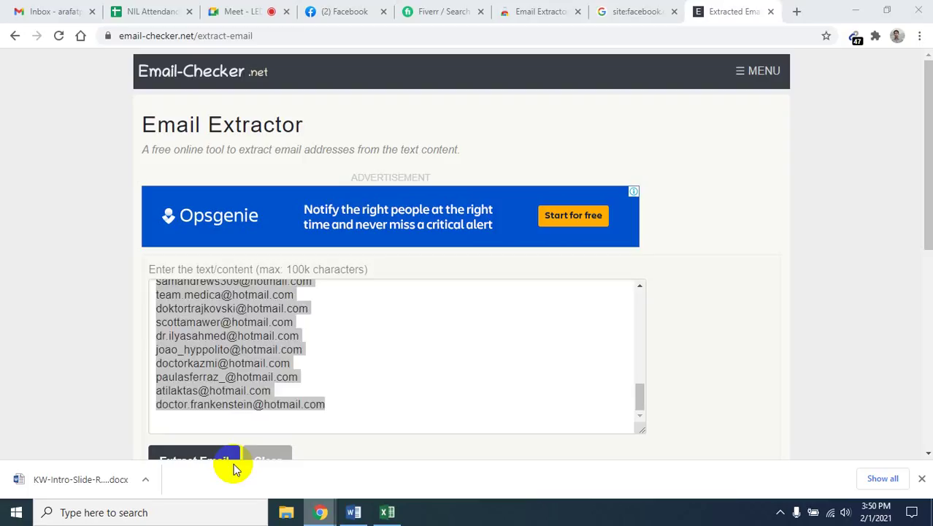
{"action": "left_click", "coordinate": [263, 11]}
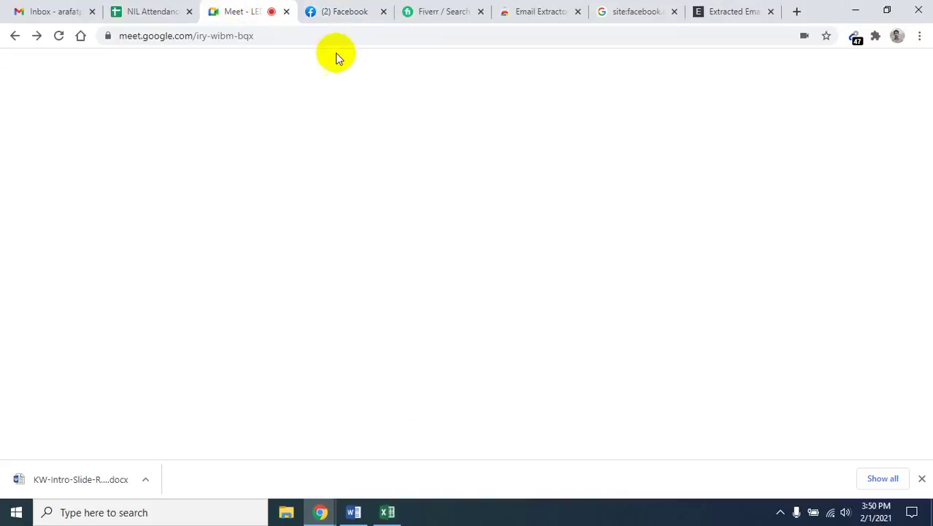
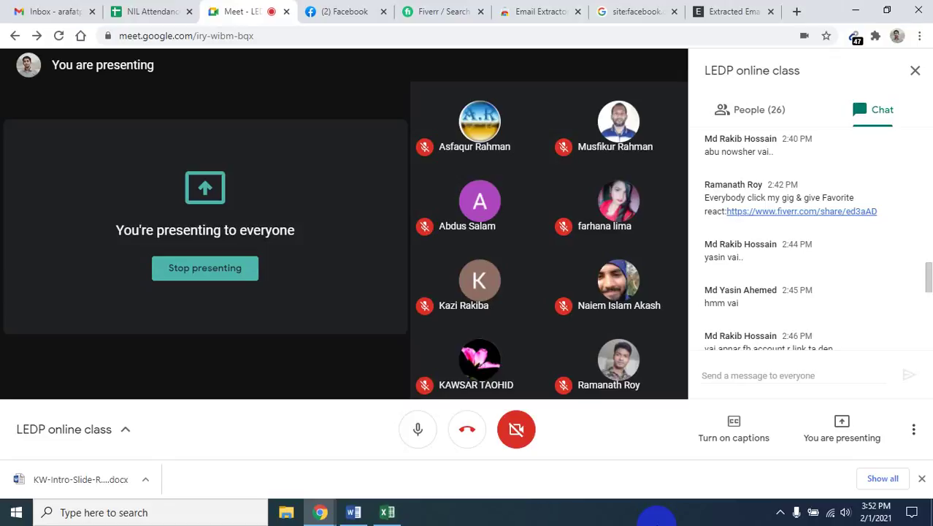
{"action": "left_click", "coordinate": [781, 512]}
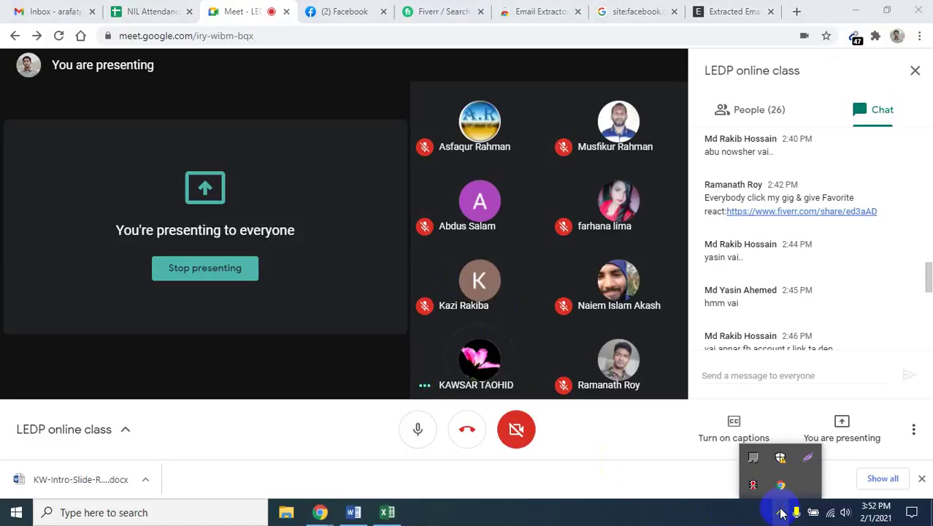
{"action": "left_click", "coordinate": [418, 428]}
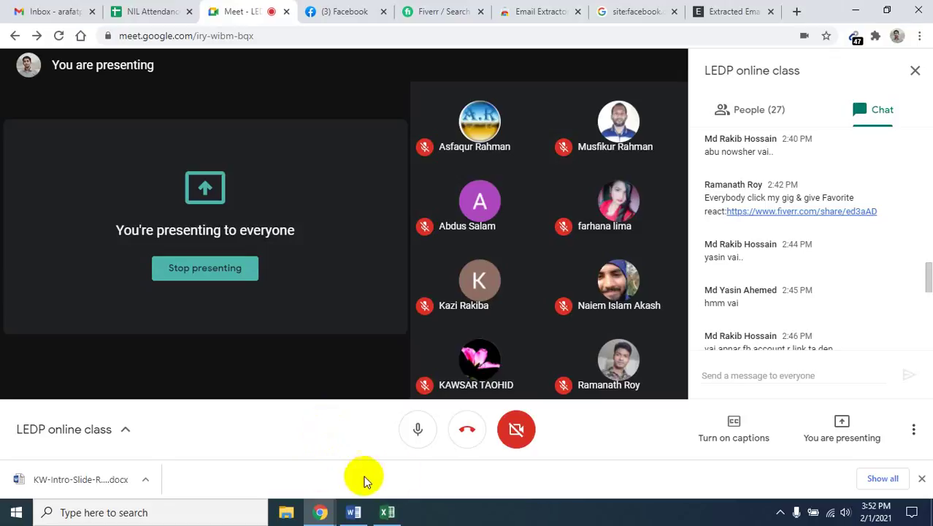
{"action": "left_click", "coordinate": [780, 512]}
{"action": "left_click", "coordinate": [706, 517]}
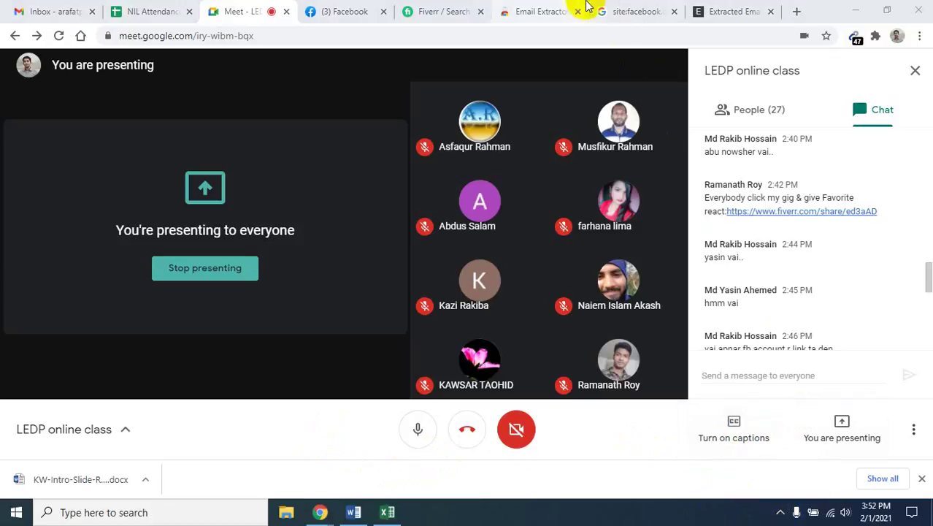
{"action": "left_click", "coordinate": [634, 11]}
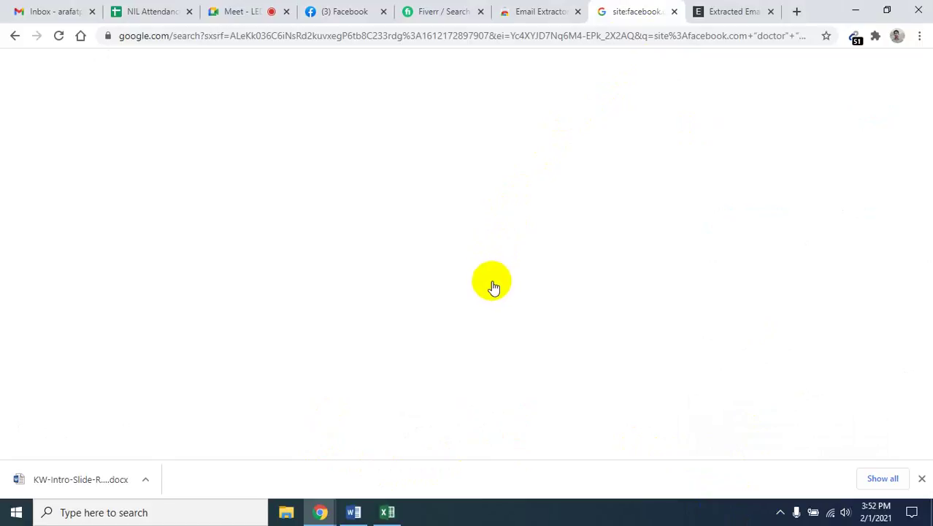
{"action": "key", "text": "ctrl+a"}
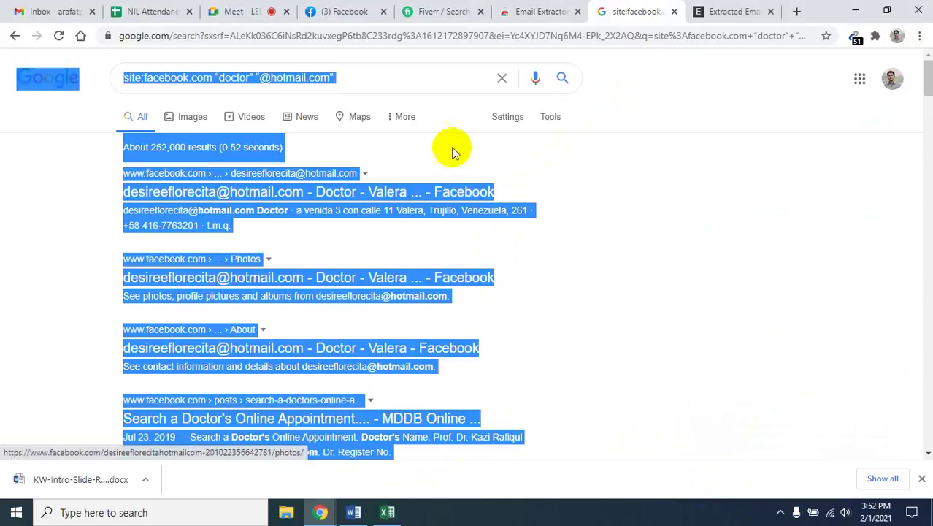
{"action": "left_click", "coordinate": [364, 77]}
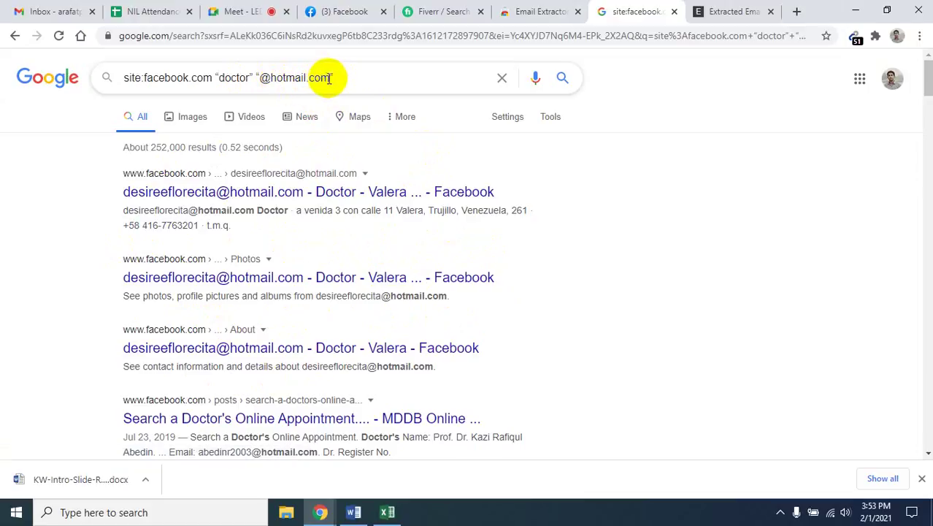
{"action": "left_click_drag", "start_coordinate": [328, 77], "coordinate": [219, 77]}
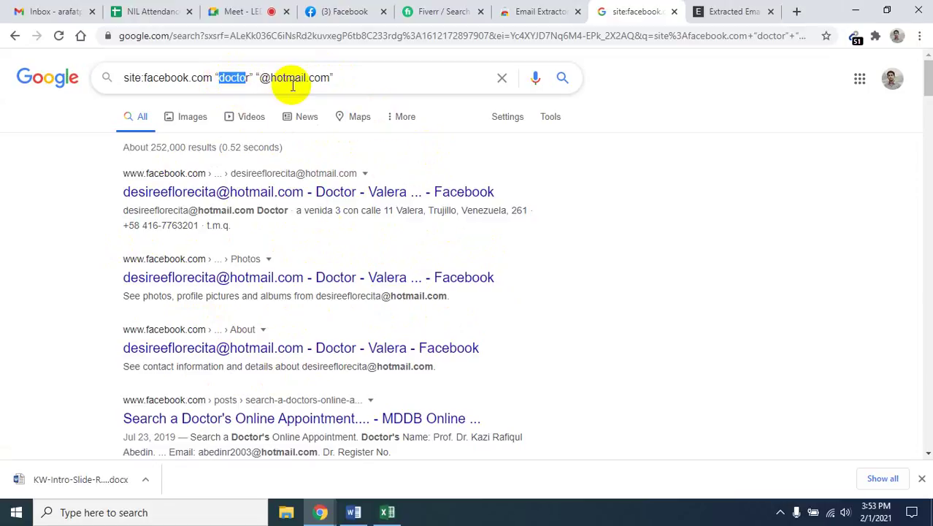
{"action": "left_click", "coordinate": [344, 78]}
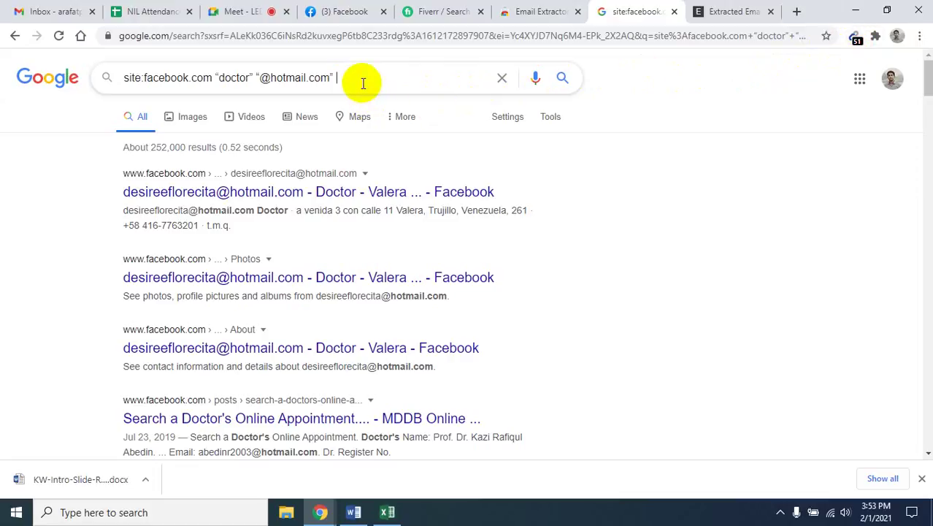
{"action": "type", "text": "\""}
{"action": "type", "text": "B"}
{"action": "type", "text": "ogue"}
{"action": "key", "text": "BackSpace"}
{"action": "key", "text": "BackSpace"}
{"action": "type", "text": "ra"}
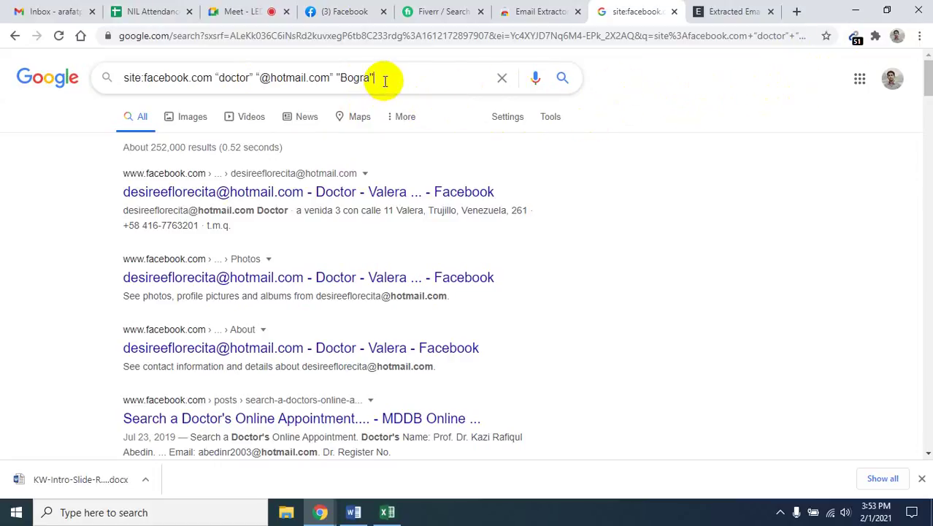
{"action": "key", "text": "Return"}
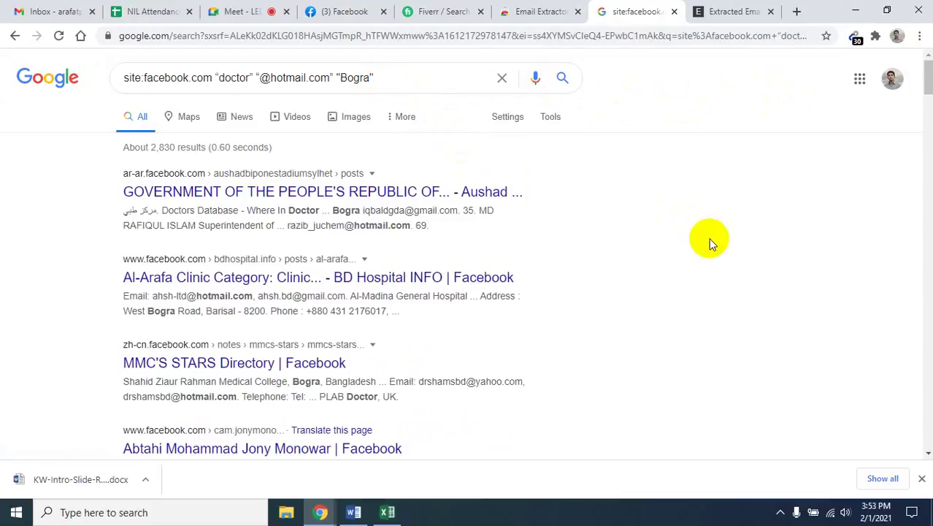
{"action": "left_click", "coordinate": [241, 11]}
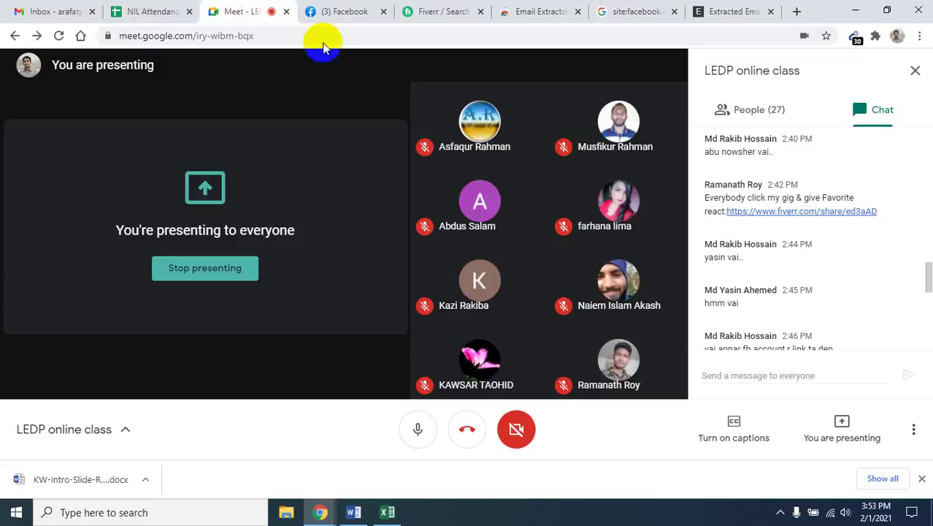
Mute the first listed unmuted participant for everyone in the Google Meet call
{"action": "left_click", "coordinate": [479, 122]}
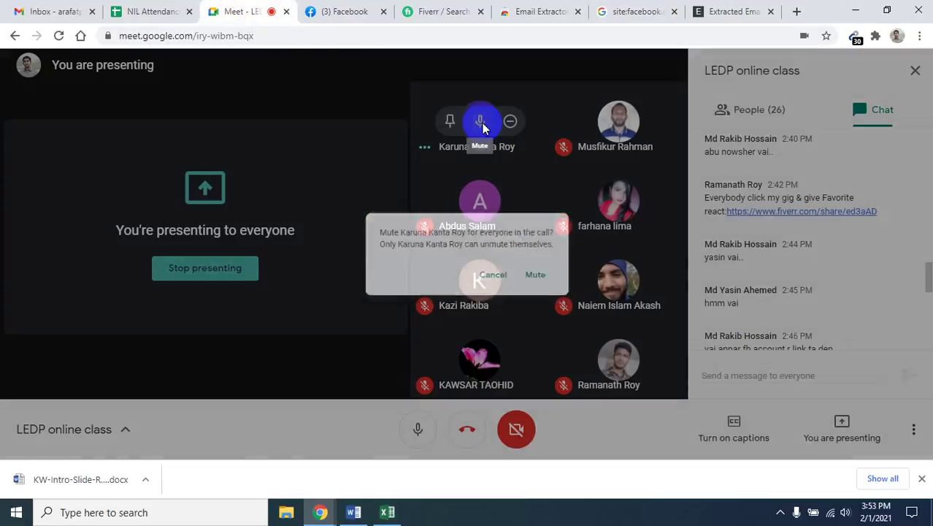
{"action": "left_click", "coordinate": [547, 279]}
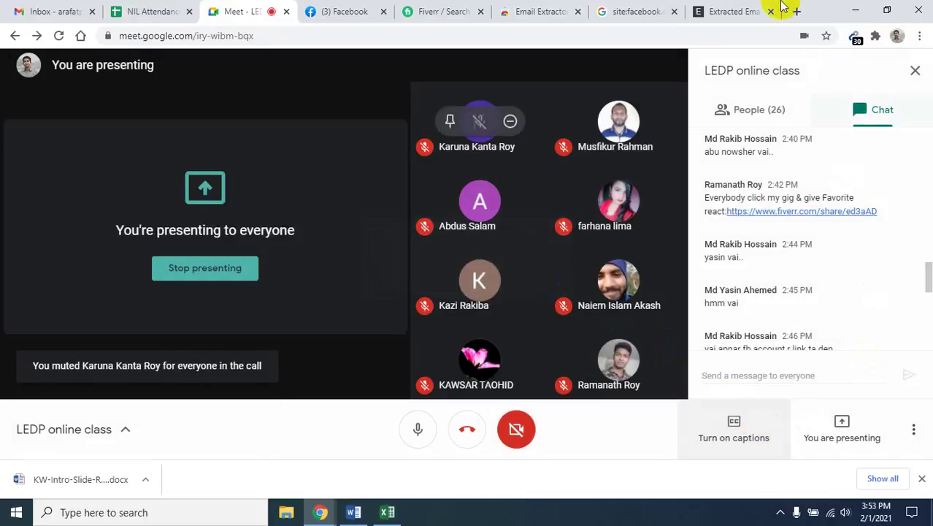
Return to the Google results for "Bogra" and check the addresses collected by the Email Extractor extension
{"action": "left_click", "coordinate": [734, 11]}
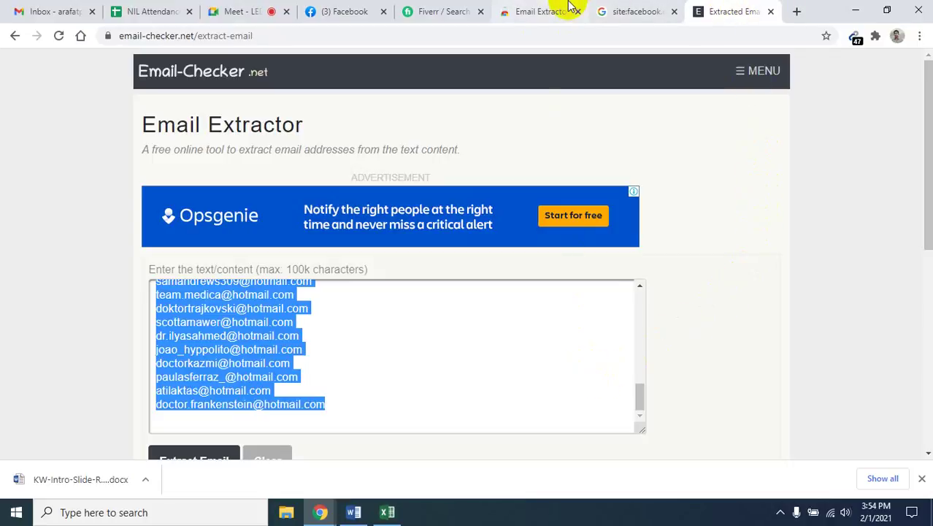
{"action": "left_click", "coordinate": [650, 10]}
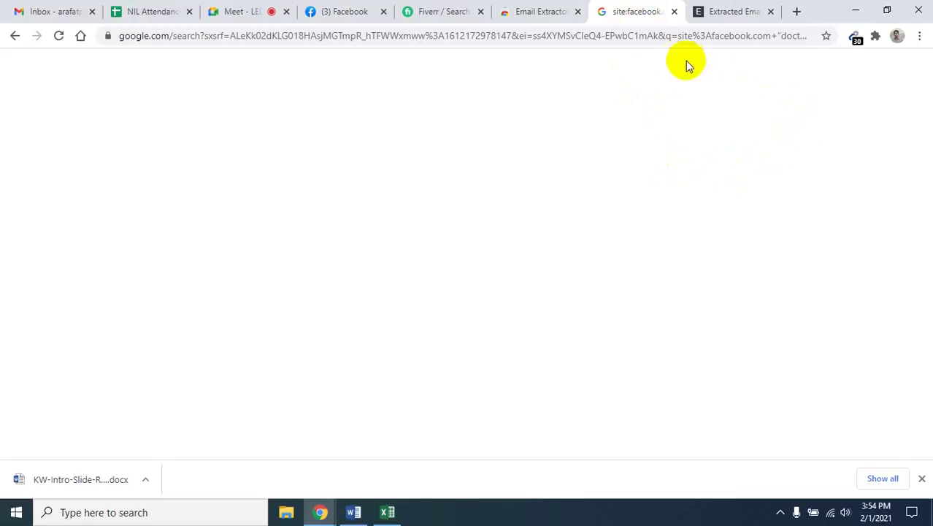
{"action": "left_click", "coordinate": [856, 39]}
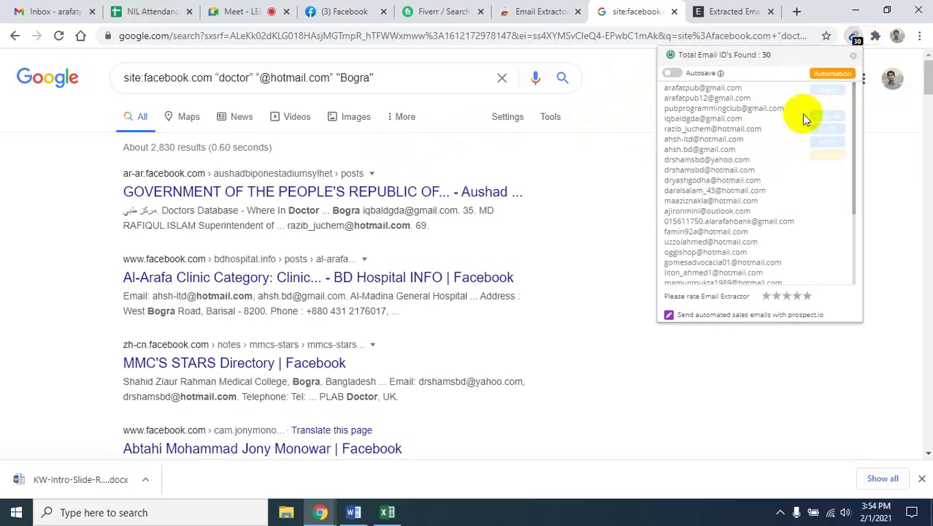
{"action": "left_click", "coordinate": [854, 38]}
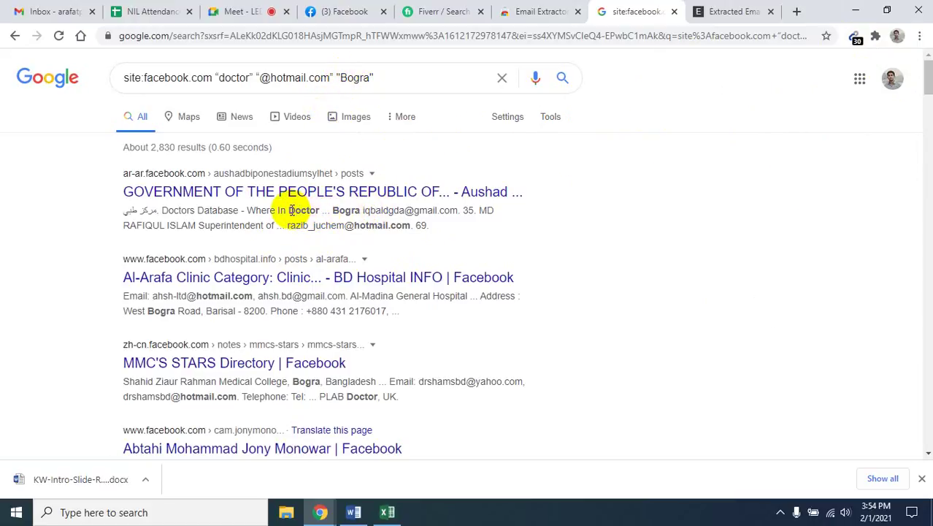
{"action": "left_click", "coordinate": [218, 79]}
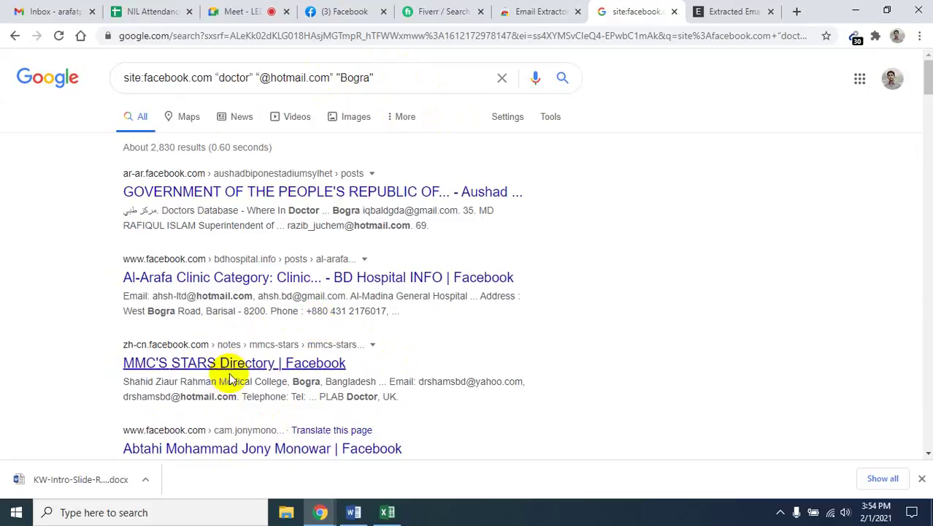
{"action": "scroll", "coordinate": [487, 401], "scroll_direction": "down", "scroll_amount": 15}
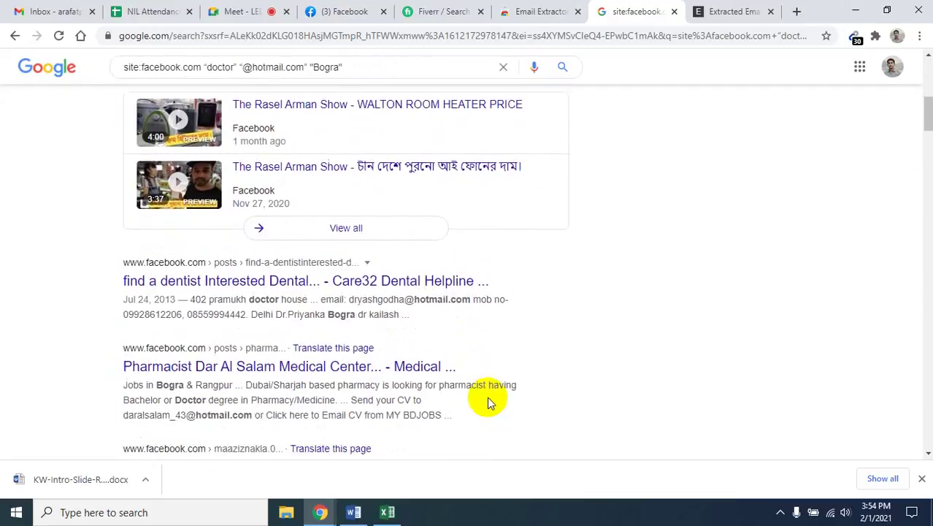
{"action": "scroll", "coordinate": [489, 419], "scroll_direction": "down", "scroll_amount": 5}
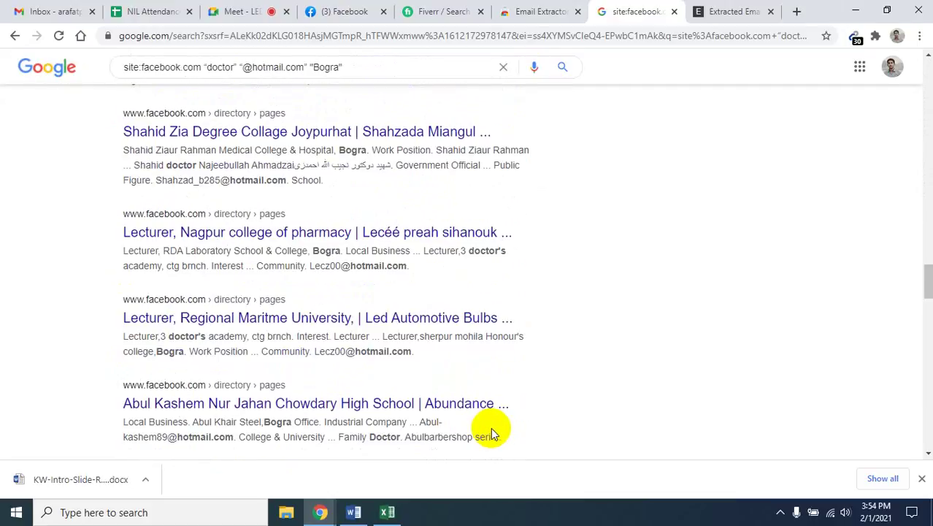
{"action": "scroll", "coordinate": [494, 432], "scroll_direction": "down", "scroll_amount": 20}
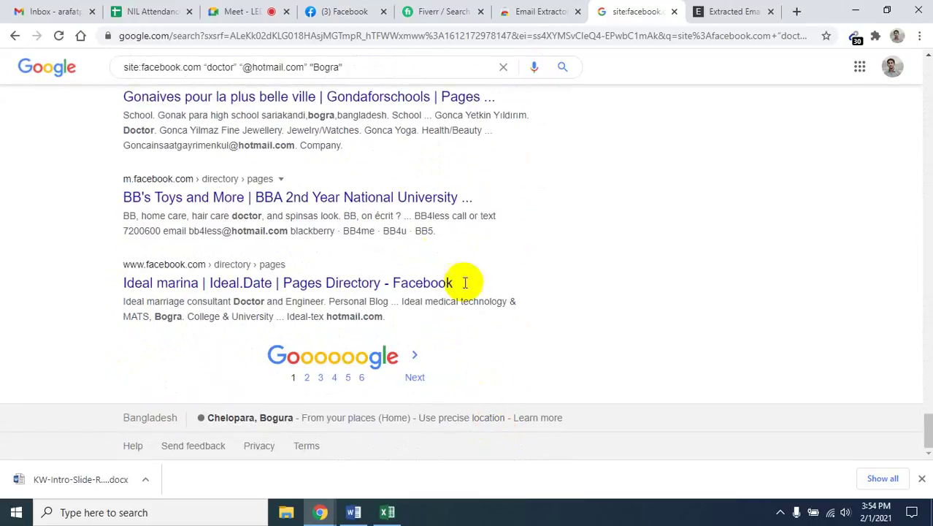
{"action": "scroll", "coordinate": [511, 347], "scroll_direction": "up", "scroll_amount": 15}
{"action": "scroll", "coordinate": [513, 352], "scroll_direction": "up", "scroll_amount": 15}
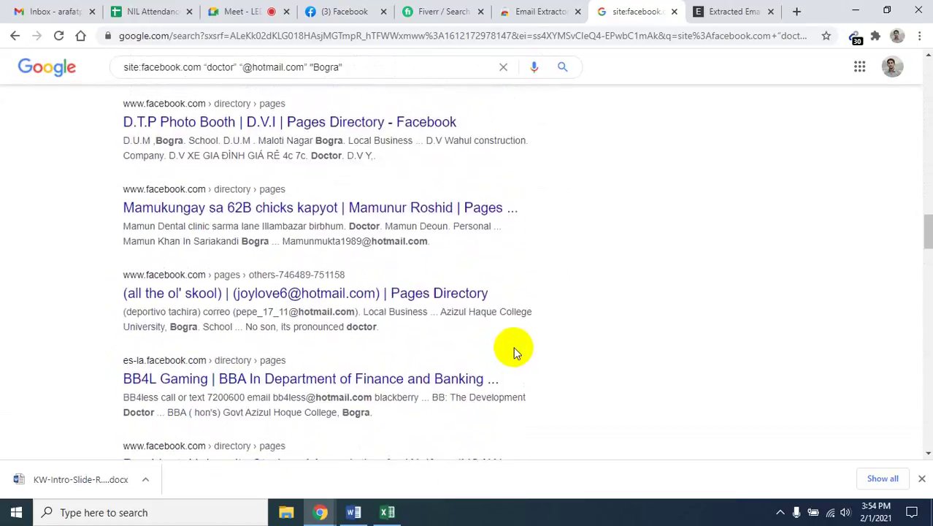
{"action": "scroll", "coordinate": [513, 349], "scroll_direction": "up", "scroll_amount": 2}
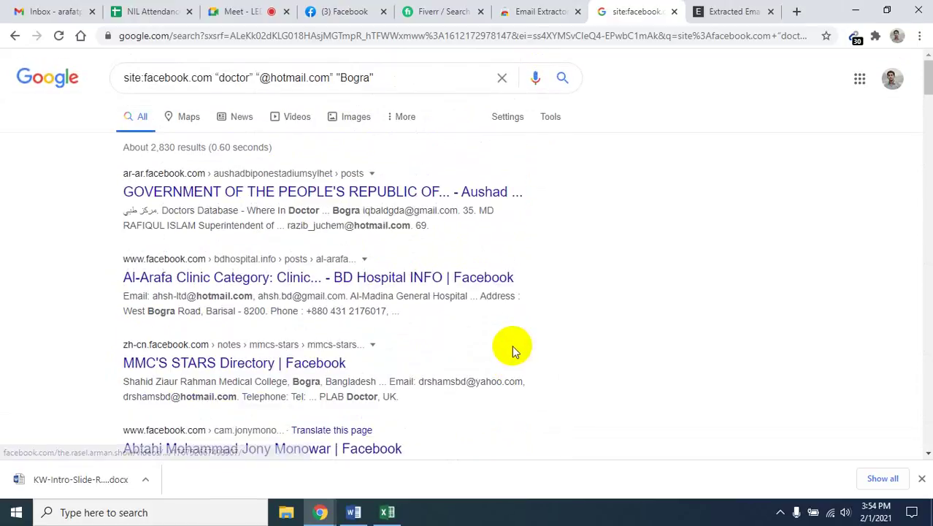
Replace the location in the Google query with "Nilphamari" and run the search
{"action": "double_click", "coordinate": [352, 77]}
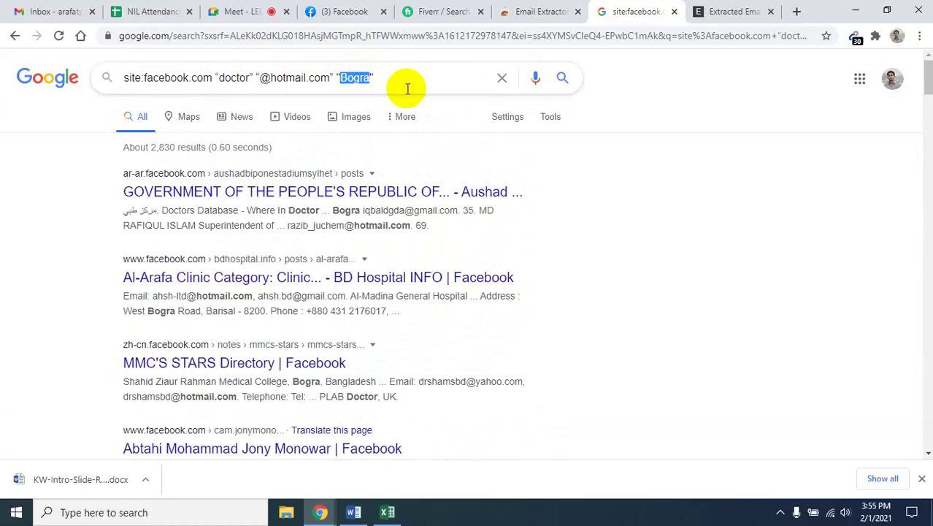
{"action": "type", "text": "Nilpham"}
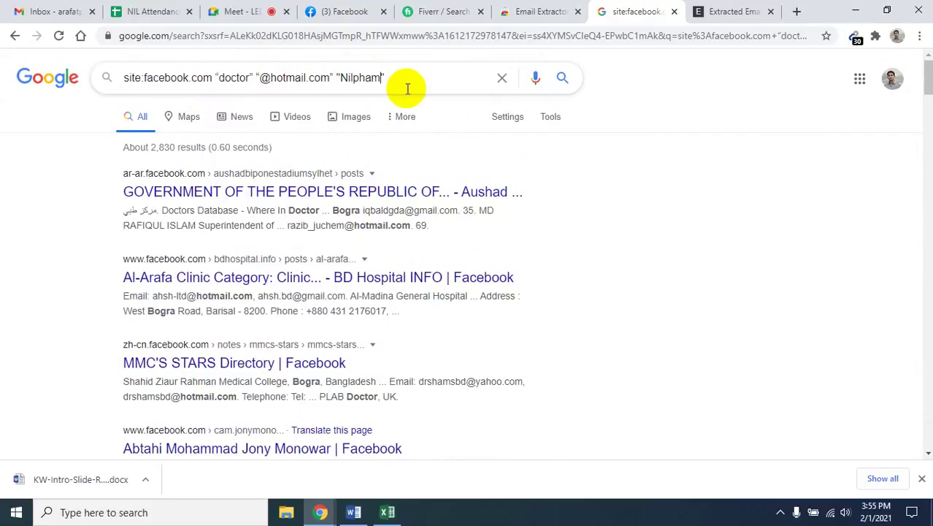
{"action": "type", "text": "ari"}
{"action": "key", "text": "Return"}
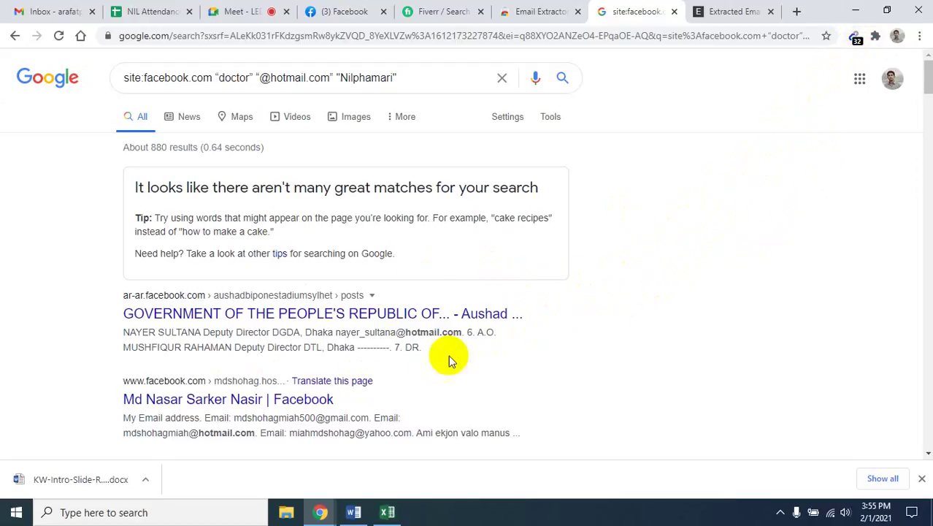
Examine the Facebook results for the "Nilphamari" search and their snippets with doctor and Hotmail matches
{"action": "scroll", "coordinate": [468, 343], "scroll_direction": "down", "scroll_amount": 2}
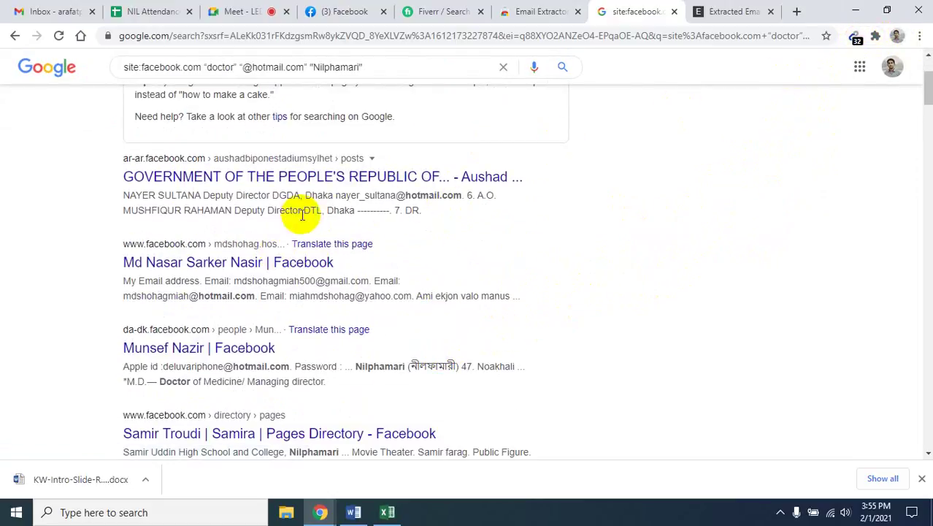
{"action": "scroll", "coordinate": [360, 261], "scroll_direction": "down", "scroll_amount": 1}
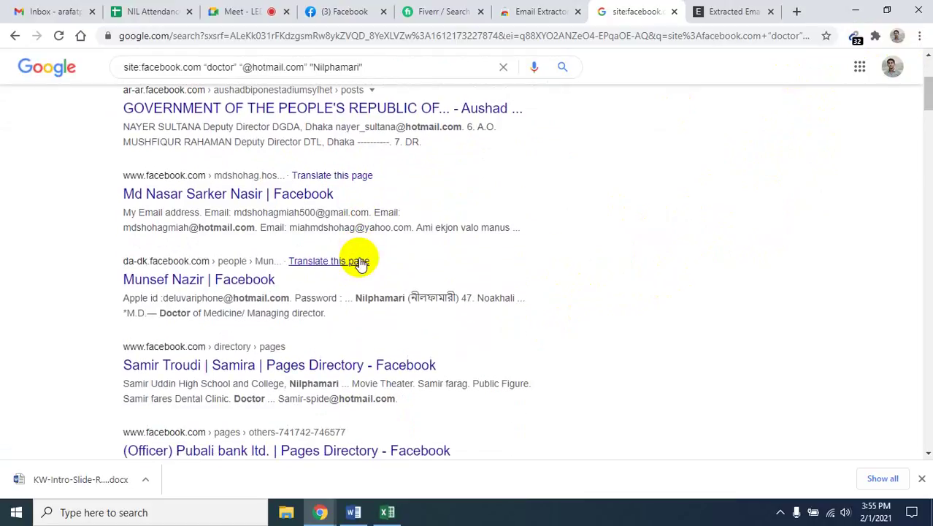
{"action": "scroll", "coordinate": [360, 261], "scroll_direction": "up", "scroll_amount": 3}
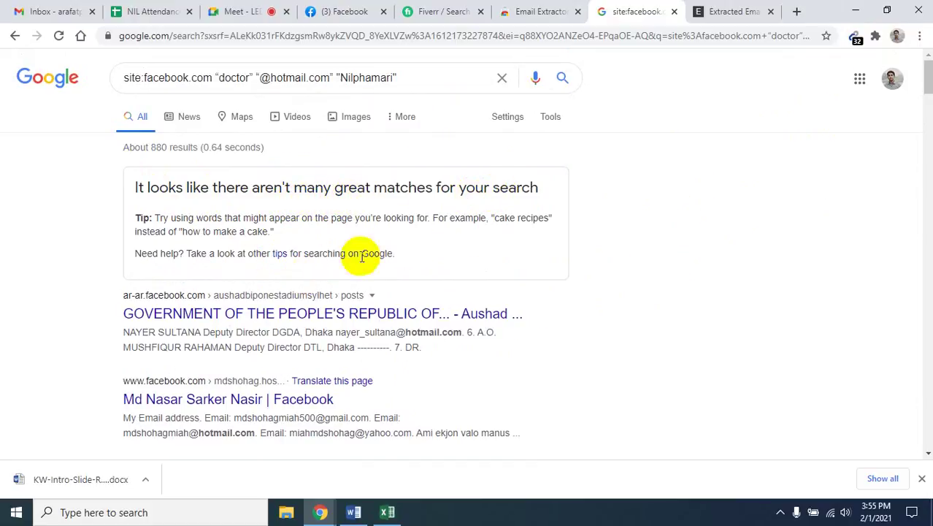
{"action": "scroll", "coordinate": [411, 249], "scroll_direction": "down", "scroll_amount": 2}
{"action": "scroll", "coordinate": [411, 247], "scroll_direction": "up", "scroll_amount": 2}
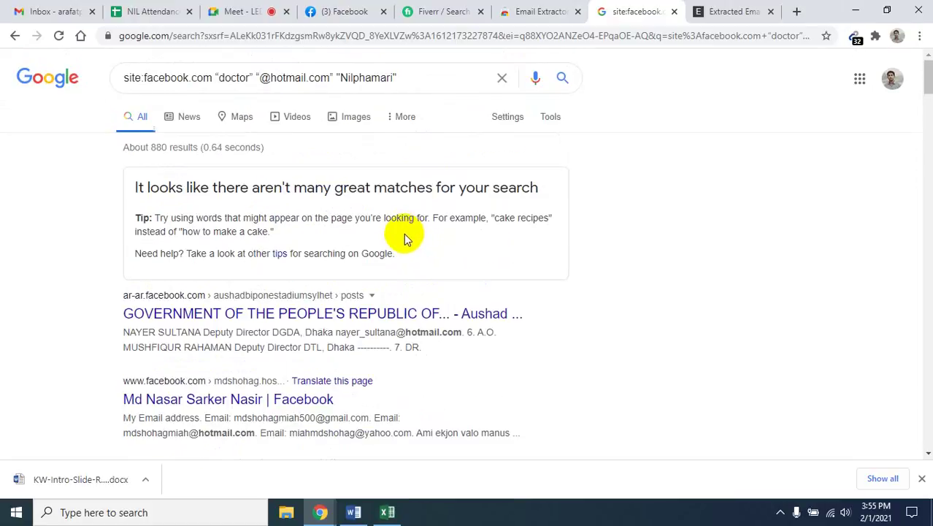
{"action": "scroll", "coordinate": [406, 237], "scroll_direction": "down", "scroll_amount": 3}
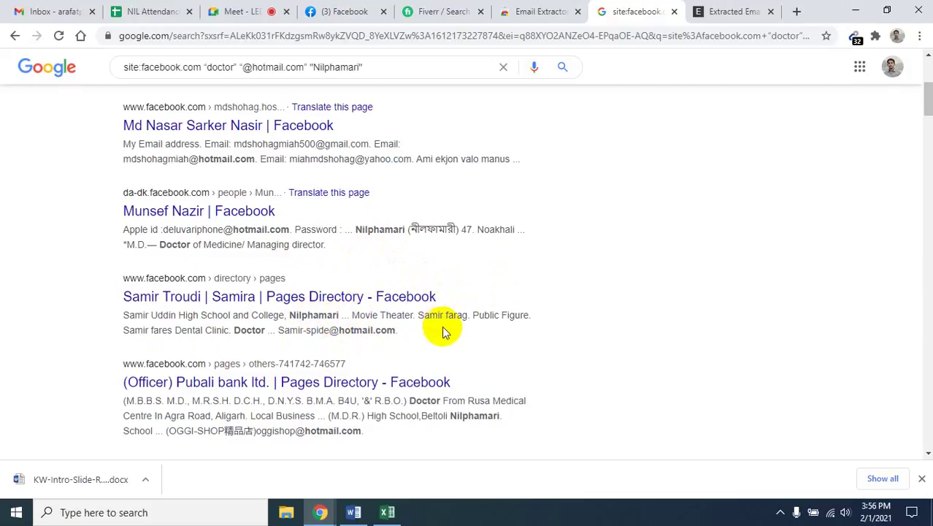
{"action": "scroll", "coordinate": [438, 324], "scroll_direction": "down", "scroll_amount": 2}
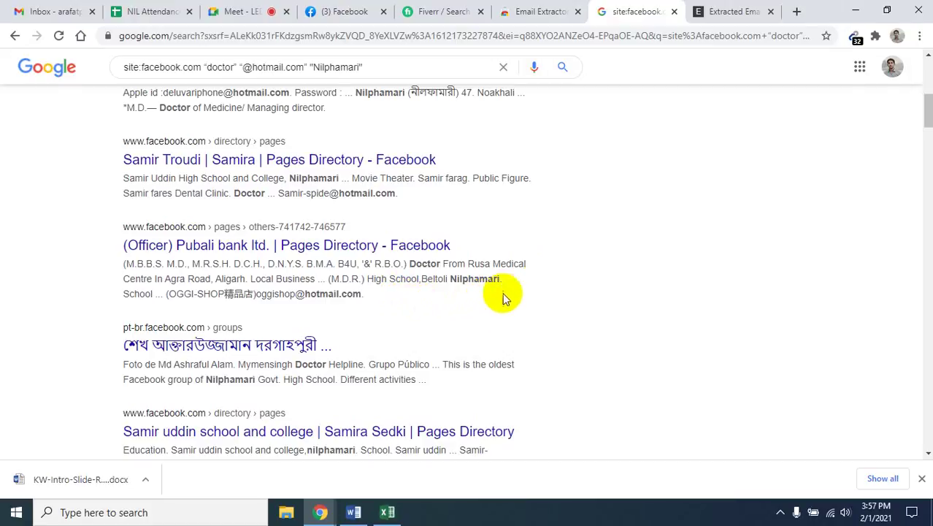
Switch to the Word document and select the word Profession in the Bulk Email Collection list
{"action": "left_click", "coordinate": [779, 511]}
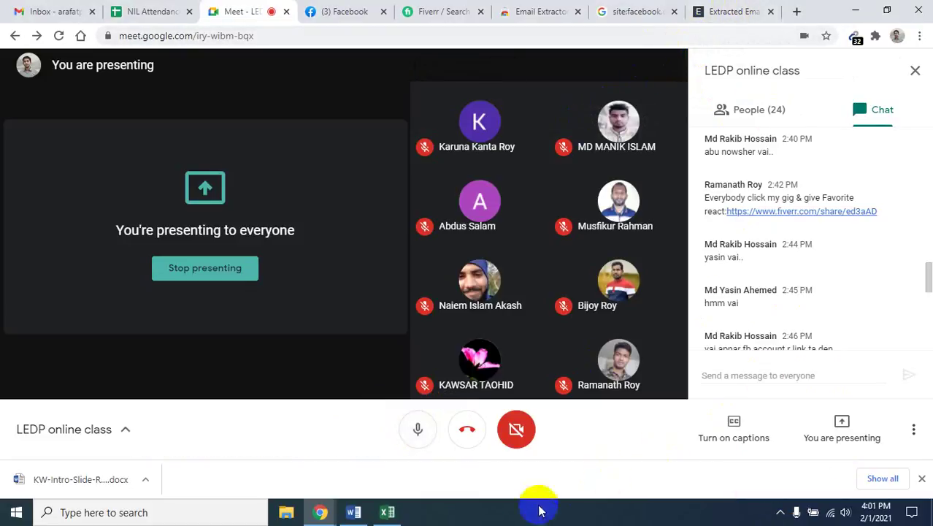
{"action": "left_click", "coordinate": [348, 513]}
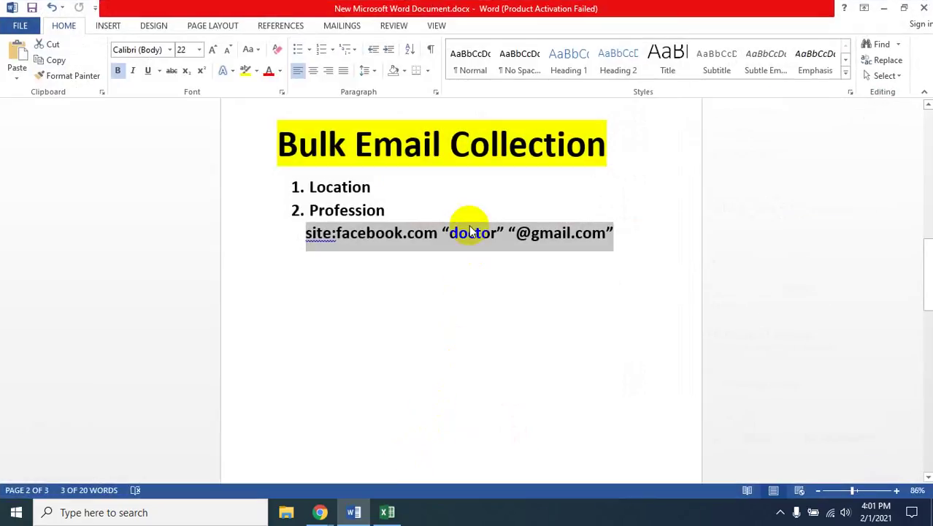
{"action": "left_click", "coordinate": [542, 194]}
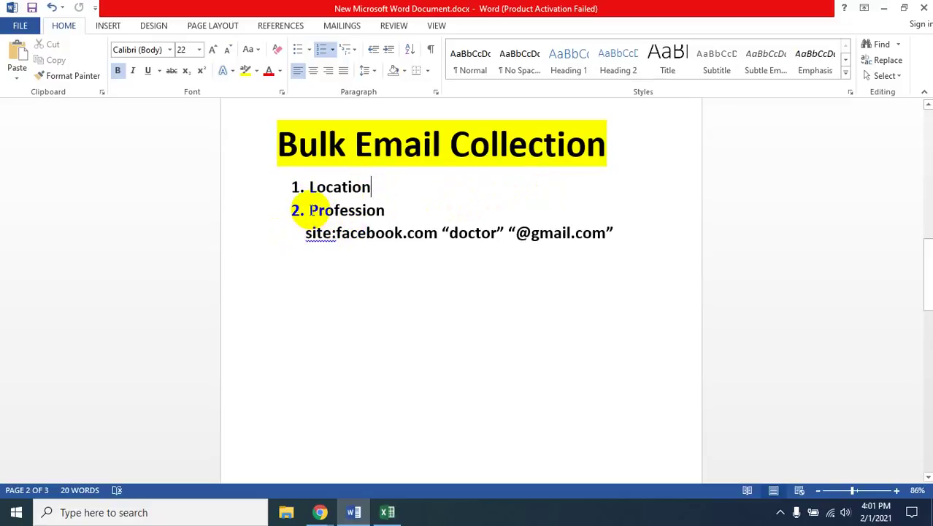
{"action": "left_click_drag", "start_coordinate": [312, 212], "coordinate": [386, 210]}
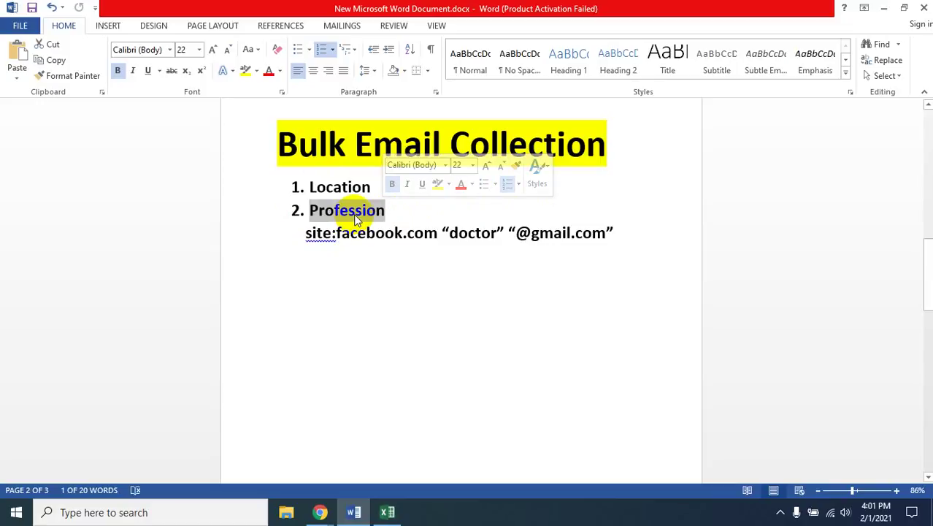
Return to the Google Meet call and turn the microphone on
{"action": "left_click", "coordinate": [779, 512]}
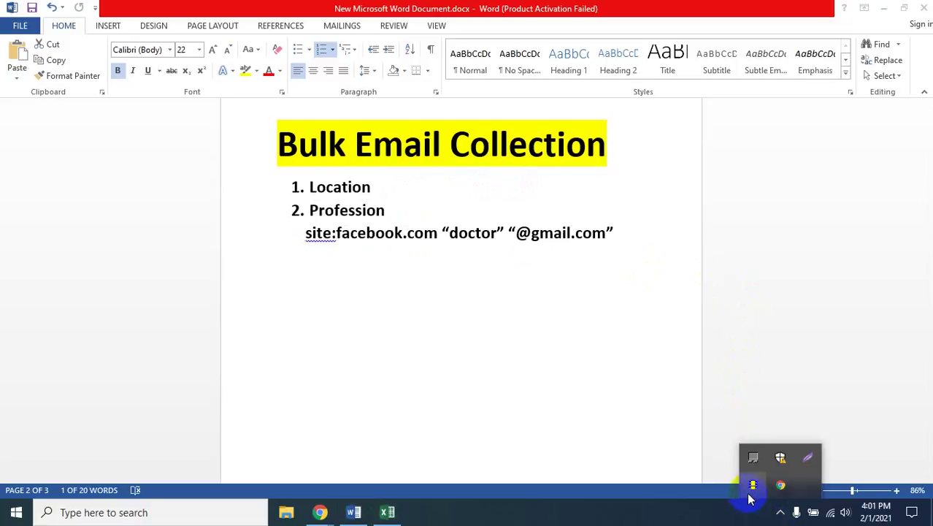
{"action": "left_click", "coordinate": [751, 487]}
{"action": "left_click", "coordinate": [416, 430]}
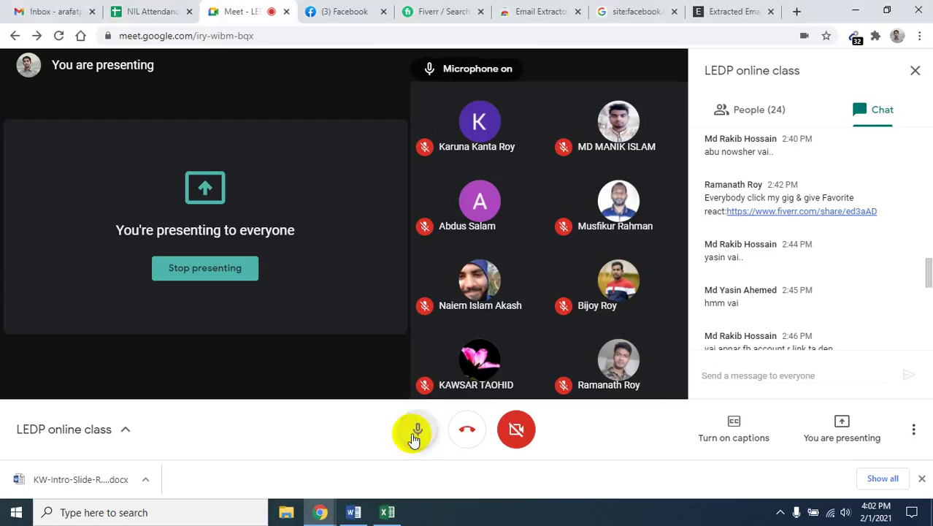
{"action": "left_click", "coordinate": [356, 512]}
{"action": "left_click", "coordinate": [393, 216]}
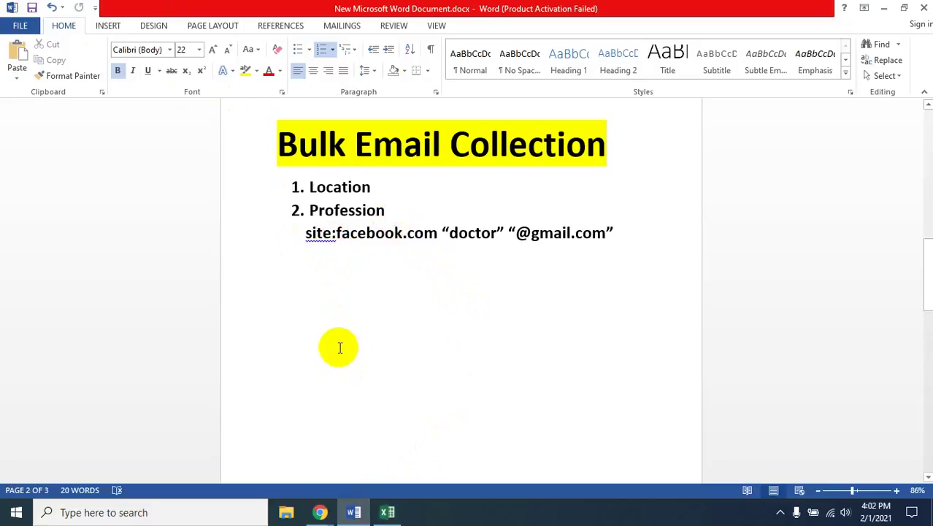
{"action": "double_click", "coordinate": [317, 247]}
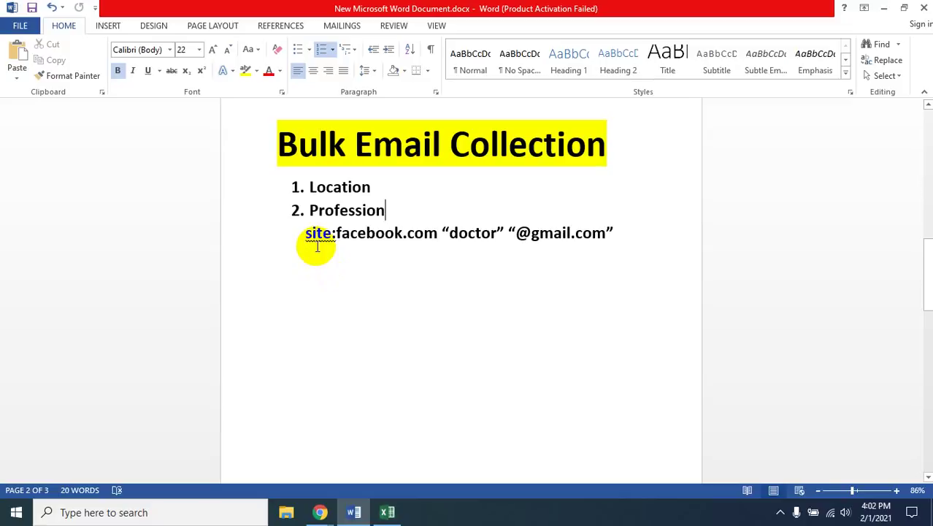
{"action": "left_click", "coordinate": [328, 247]}
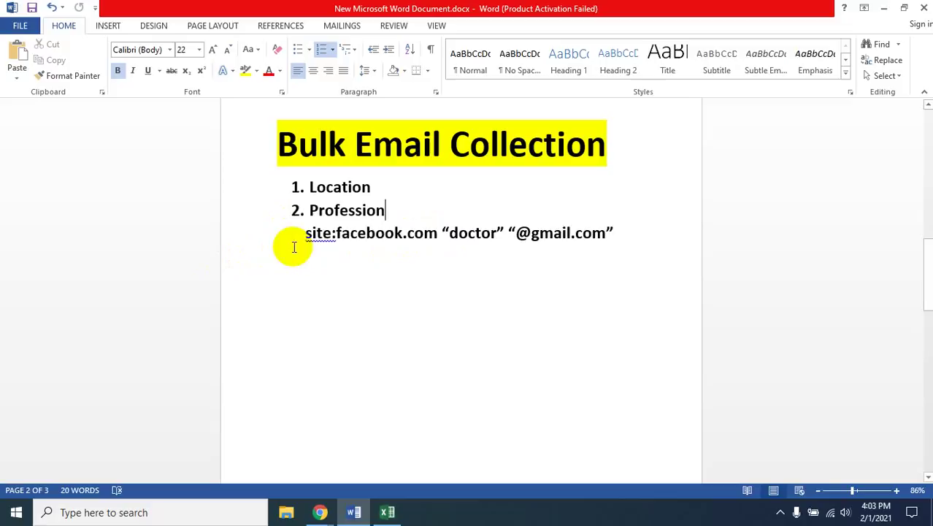
{"action": "left_click", "coordinate": [335, 232]}
{"action": "left_click_drag", "start_coordinate": [335, 232], "coordinate": [425, 235]}
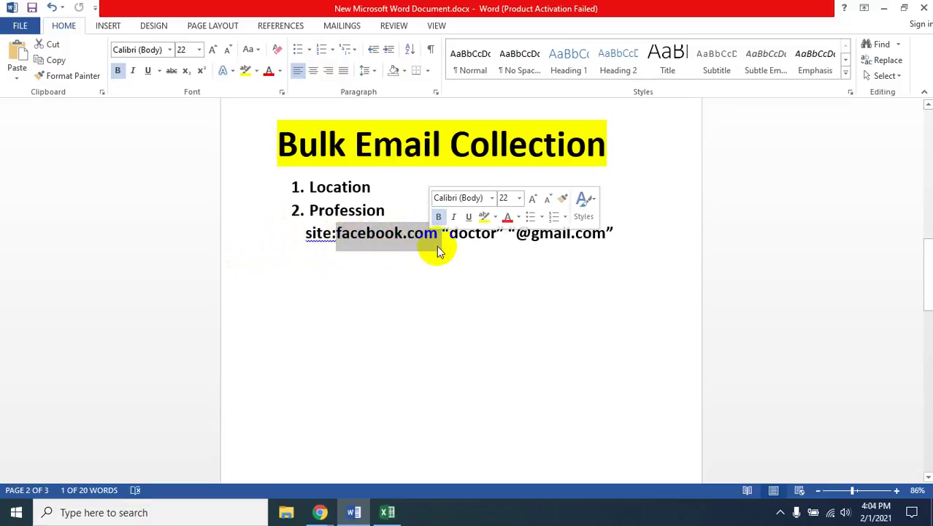
{"action": "left_click", "coordinate": [437, 248]}
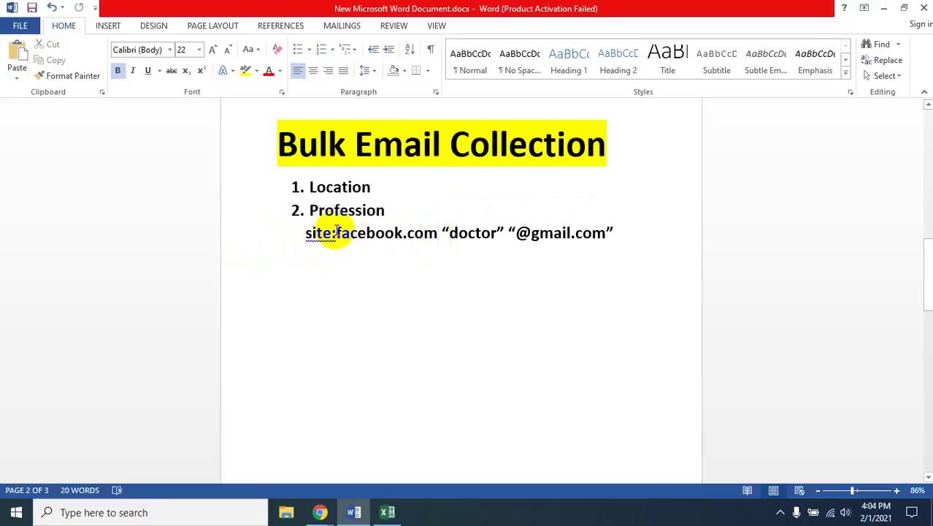
{"action": "left_click_drag", "start_coordinate": [334, 231], "coordinate": [435, 235]}
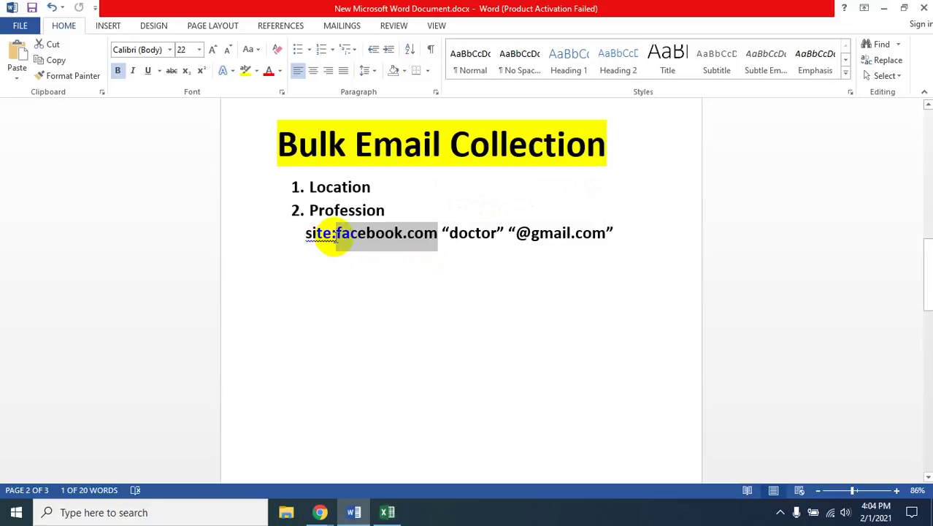
{"action": "left_click", "coordinate": [384, 232]}
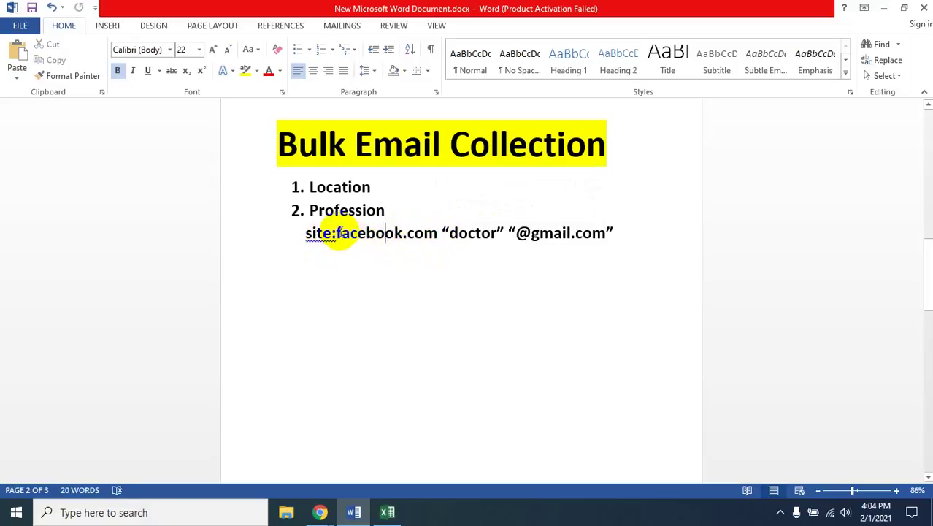
{"action": "left_click_drag", "start_coordinate": [339, 229], "coordinate": [421, 232]}
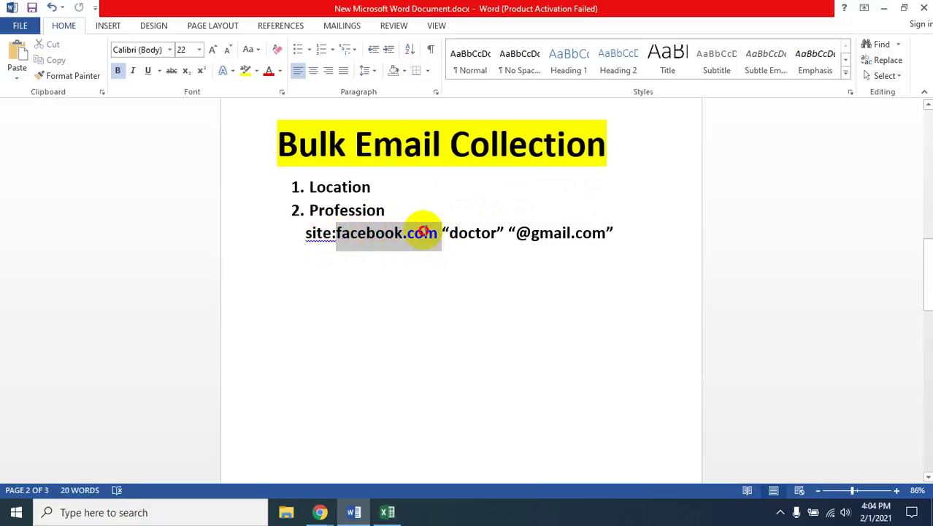
Select the word doctor in the query line to point out the profession keyword and its surrounding quotation marks
{"action": "left_click", "coordinate": [409, 242]}
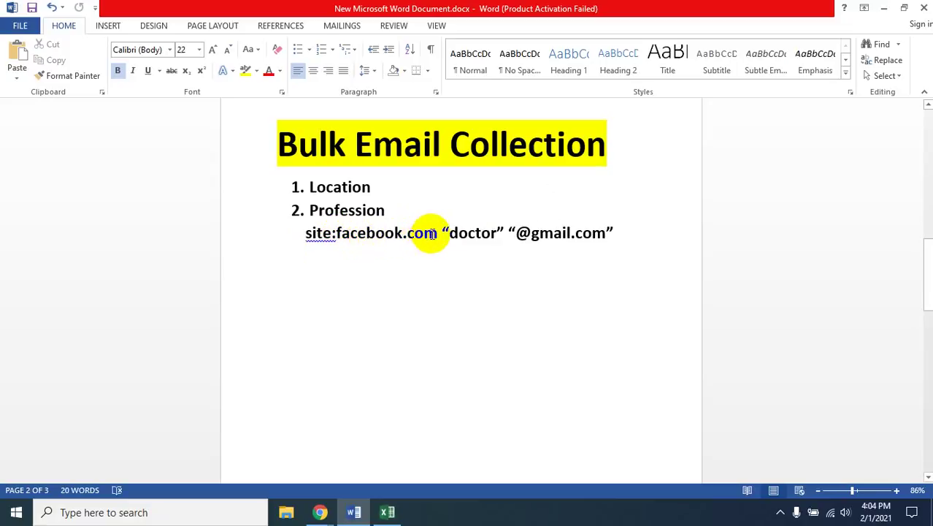
{"action": "left_click", "coordinate": [435, 234]}
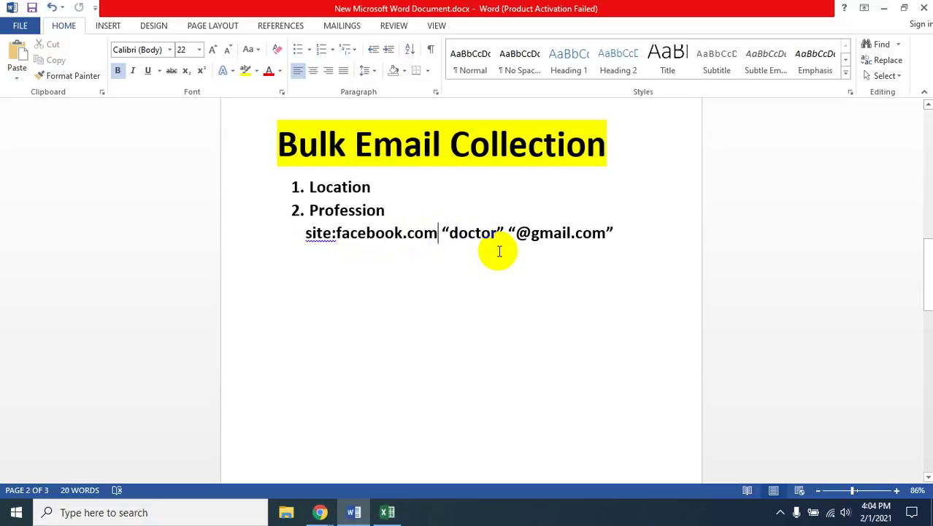
{"action": "left_click_drag", "start_coordinate": [449, 232], "coordinate": [496, 232]}
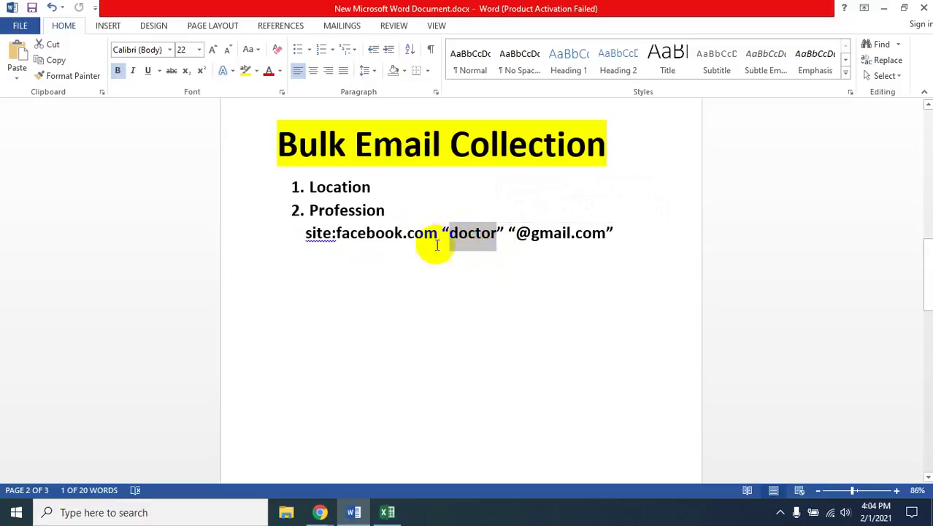
{"action": "left_click", "coordinate": [460, 245]}
{"action": "mouse_move", "coordinate": [461, 242]}
{"action": "left_mouse_down"}
{"action": "mouse_move", "coordinate": [495, 235]}
{"action": "mouse_move", "coordinate": [451, 238]}
{"action": "left_mouse_up"}
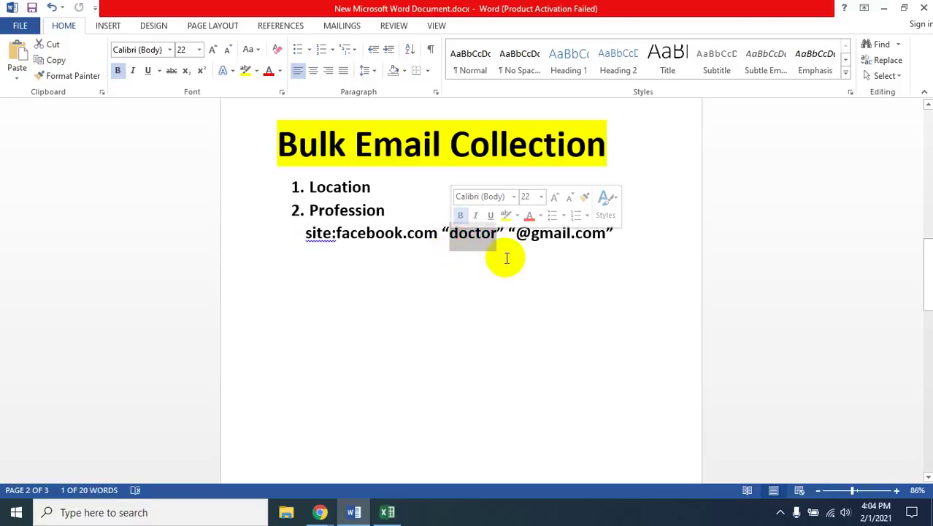
{"action": "left_click", "coordinate": [439, 234]}
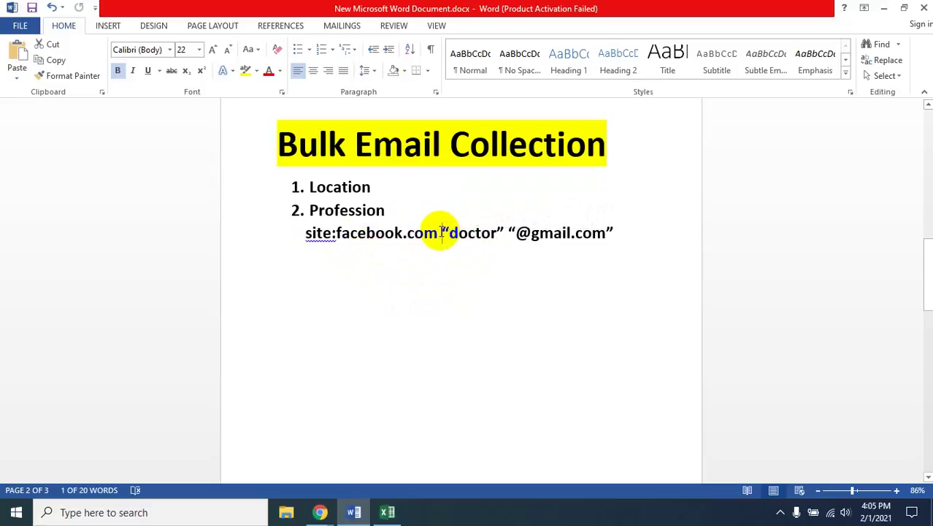
{"action": "left_click", "coordinate": [503, 231]}
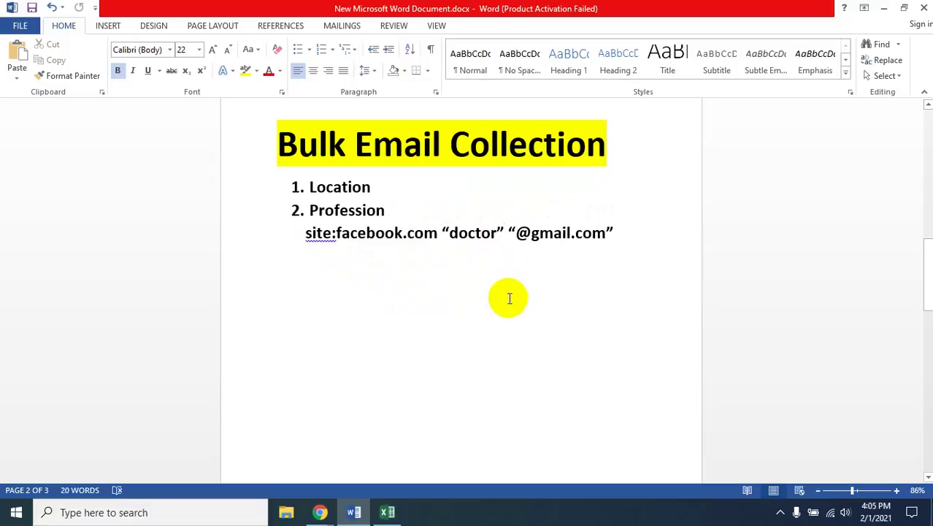
{"action": "left_click", "coordinate": [500, 272]}
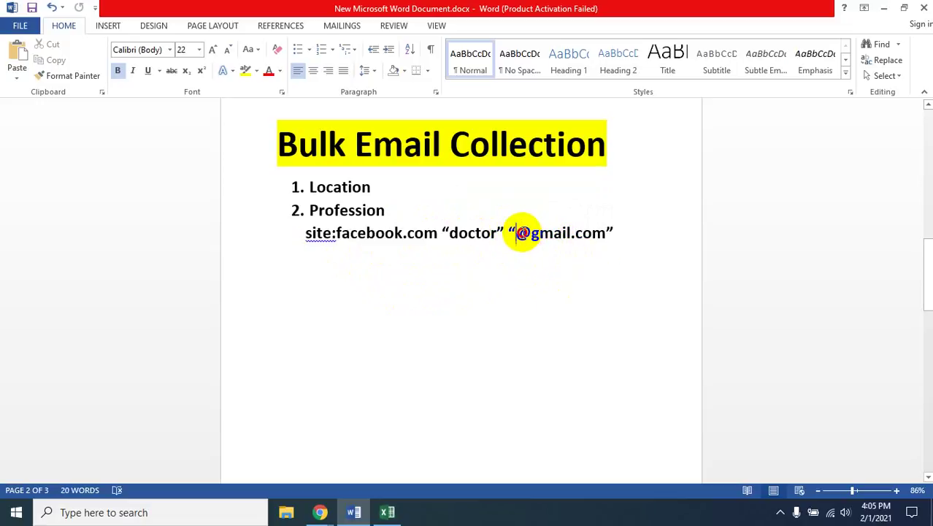
{"action": "left_click_drag", "start_coordinate": [517, 232], "coordinate": [593, 234]}
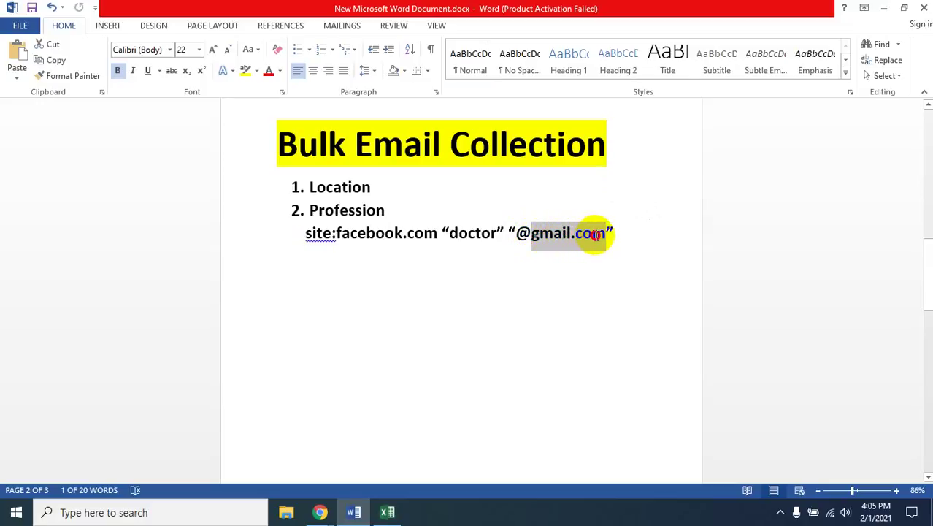
{"action": "left_click_drag", "start_coordinate": [532, 233], "coordinate": [590, 241]}
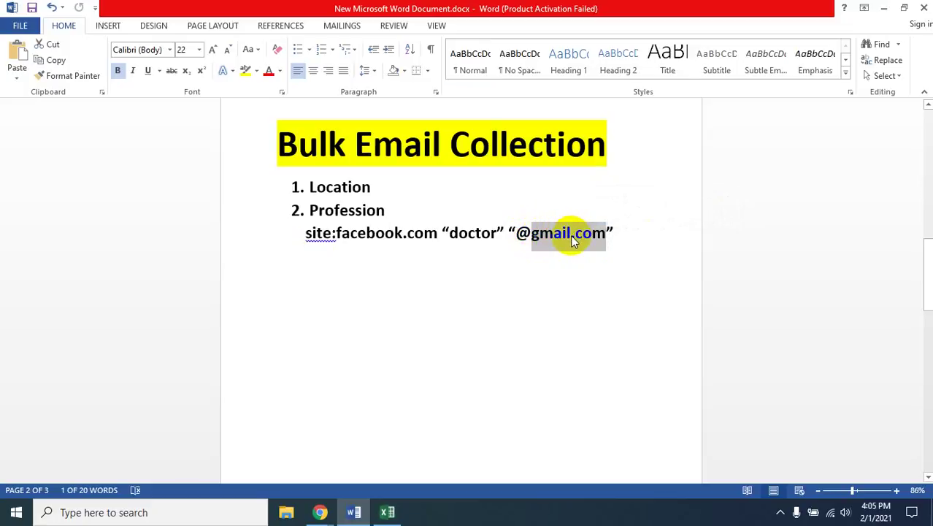
{"action": "left_click", "coordinate": [571, 234]}
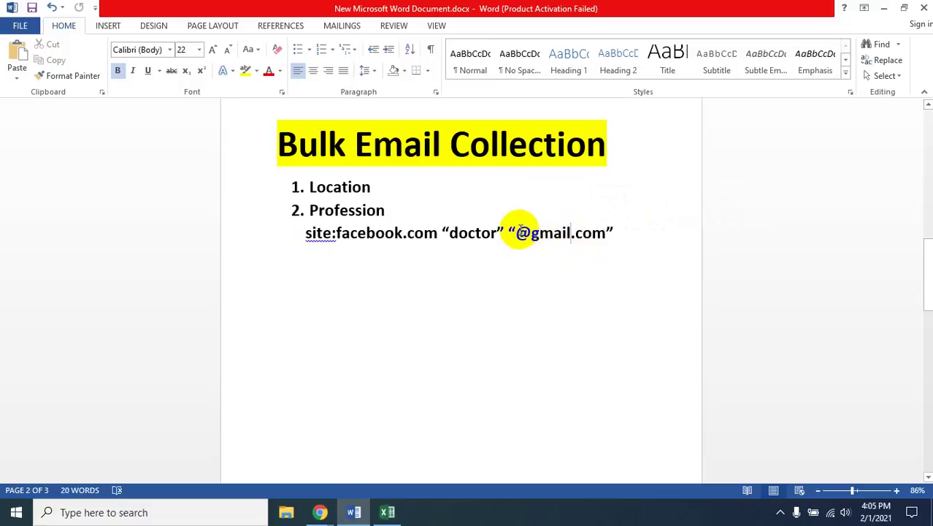
{"action": "left_click_drag", "start_coordinate": [511, 233], "coordinate": [593, 236]}
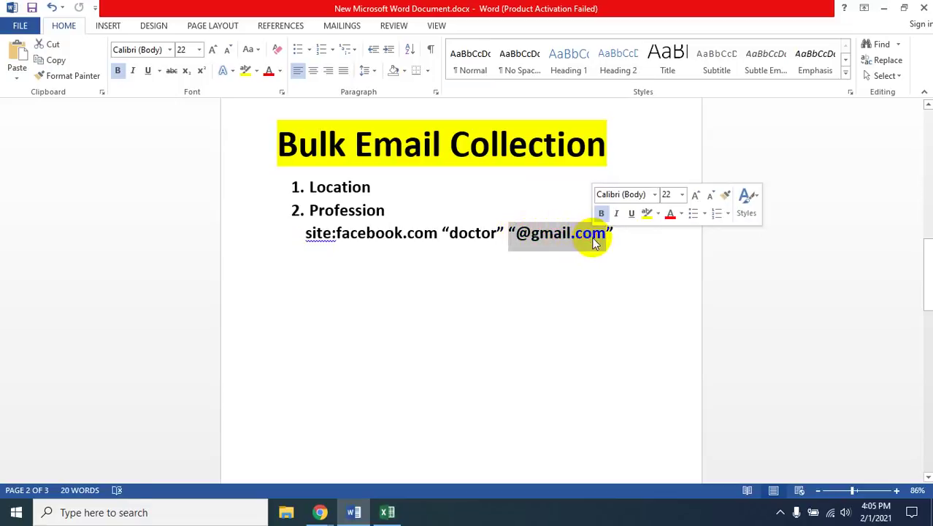
{"action": "left_click", "coordinate": [527, 246]}
{"action": "left_click_drag", "start_coordinate": [512, 234], "coordinate": [598, 239]}
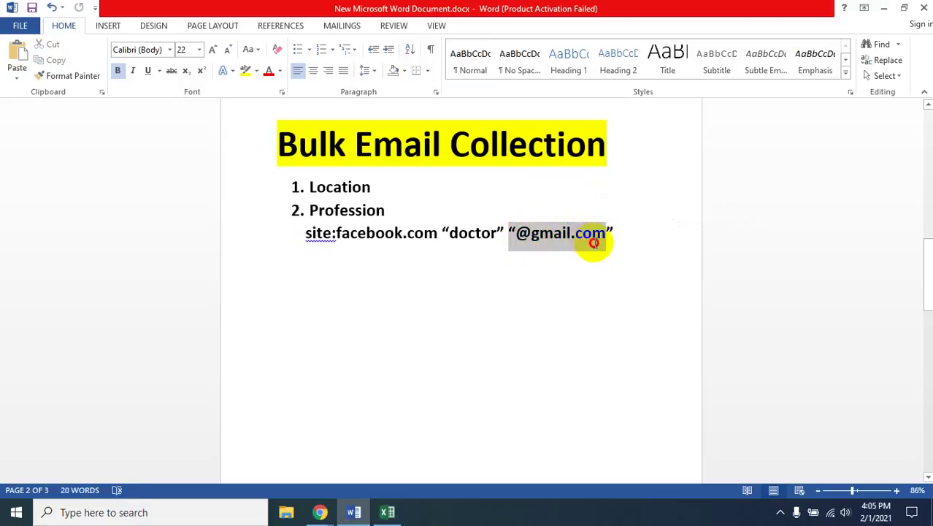
{"action": "left_click", "coordinate": [540, 238]}
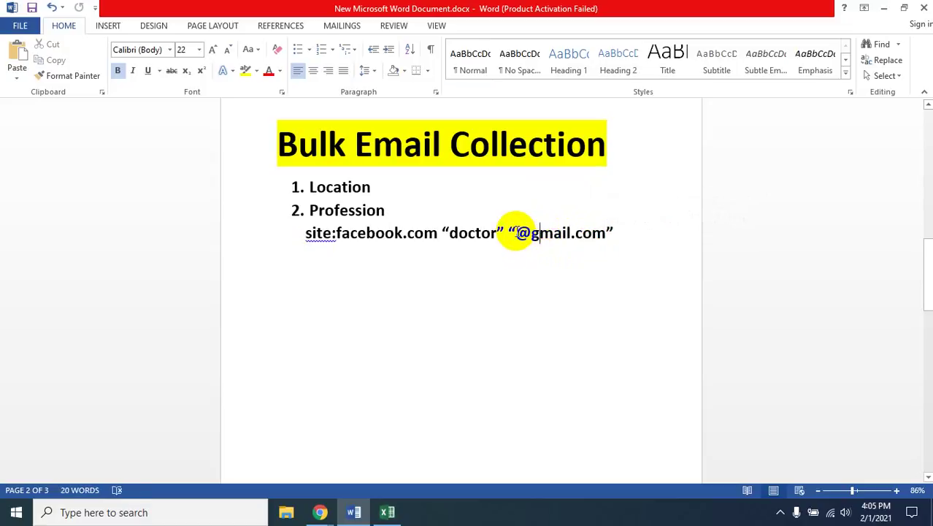
{"action": "left_click_drag", "start_coordinate": [517, 234], "coordinate": [584, 240]}
{"action": "left_click", "coordinate": [554, 235]}
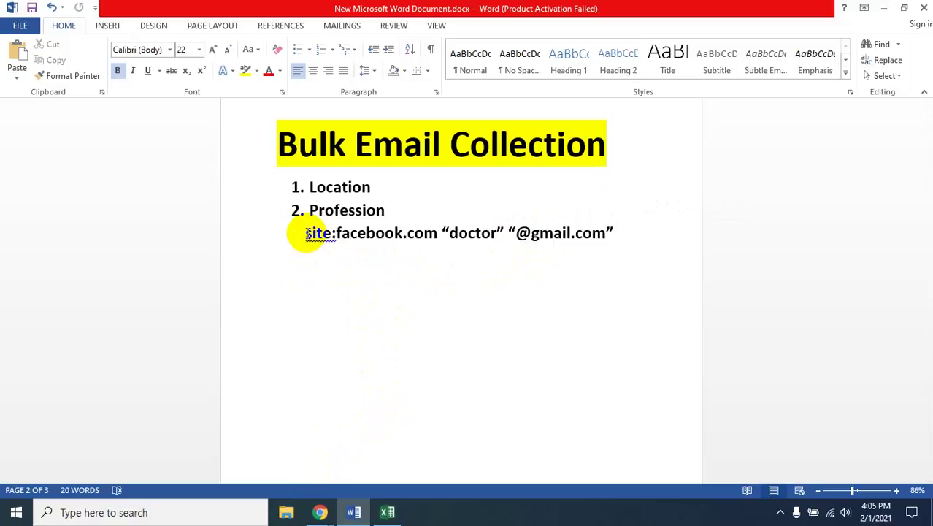
{"action": "left_click_drag", "start_coordinate": [555, 234], "coordinate": [575, 243]}
{"action": "left_click", "coordinate": [555, 252]}
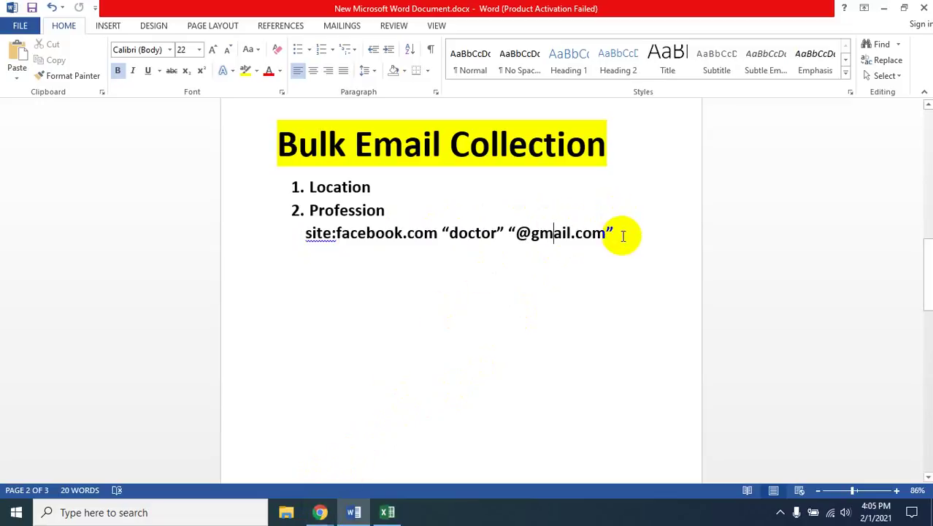
{"action": "left_click_drag", "start_coordinate": [622, 234], "coordinate": [305, 240]}
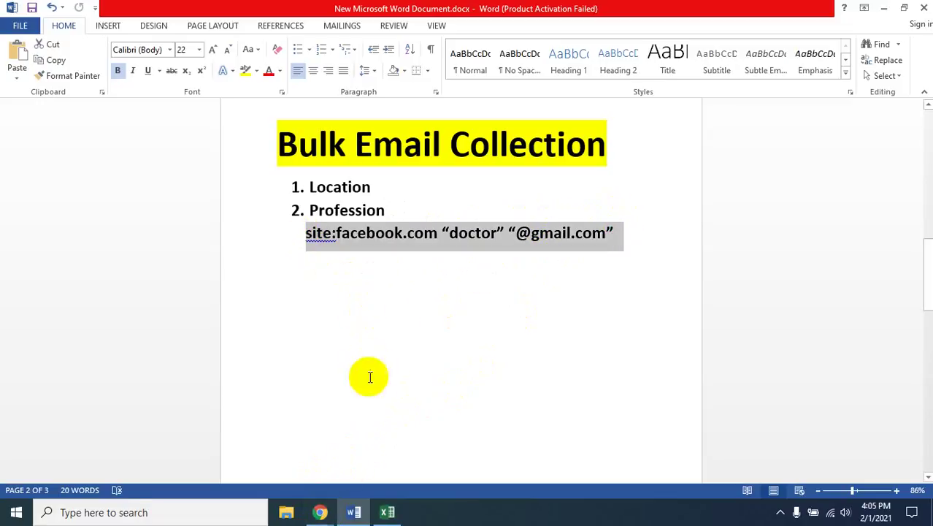
{"action": "left_click", "coordinate": [320, 512]}
{"action": "left_click", "coordinate": [269, 460]}
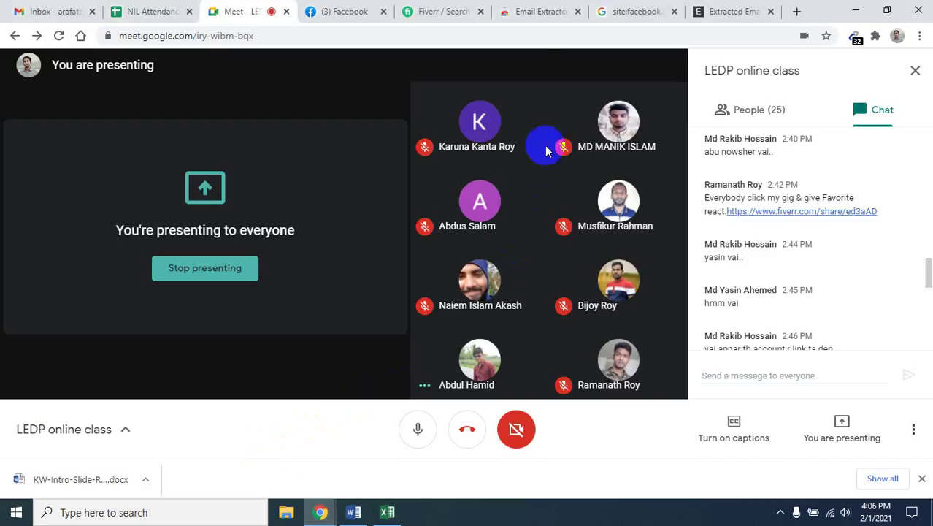
{"action": "left_click", "coordinate": [658, 12]}
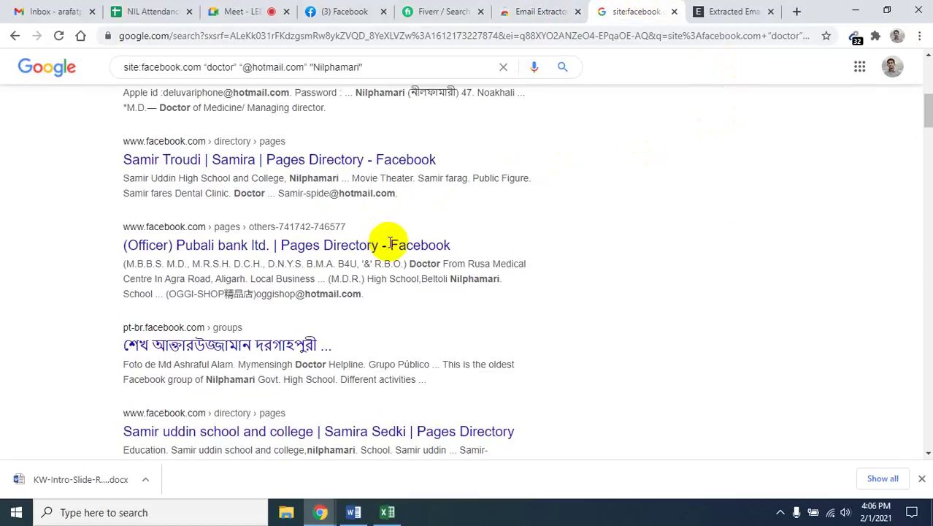
Examine the search results to check that their source addresses match the site:facebook.com part of the query
{"action": "scroll", "coordinate": [200, 149], "scroll_direction": "up", "scroll_amount": 10}
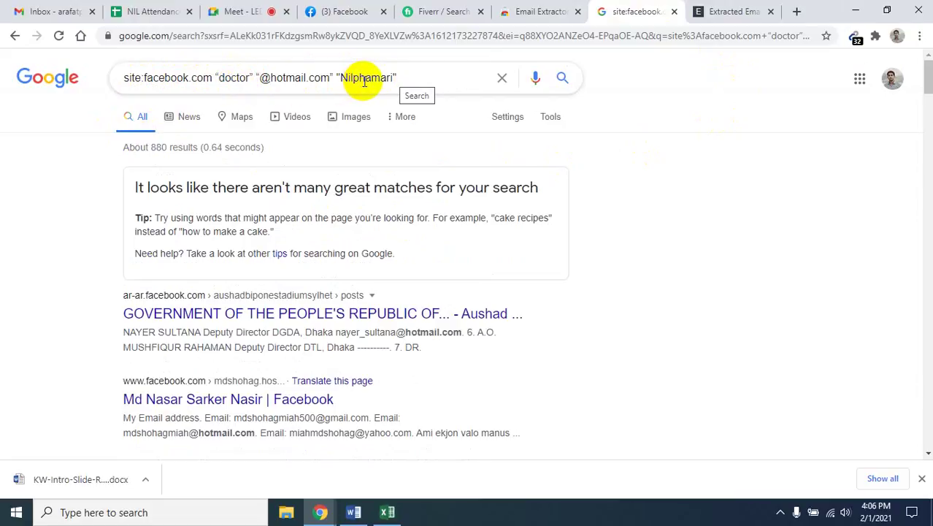
{"action": "left_click", "coordinate": [124, 79]}
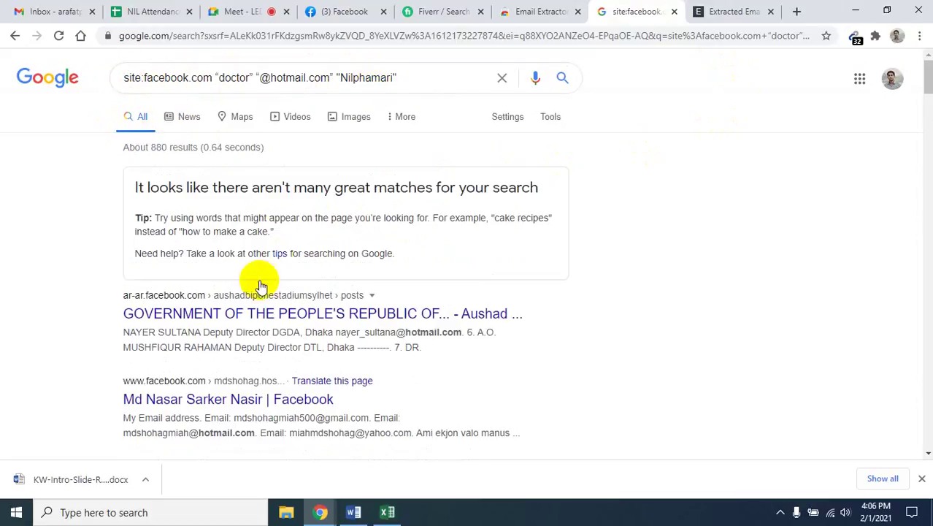
{"action": "scroll", "coordinate": [292, 339], "scroll_direction": "down", "scroll_amount": 2}
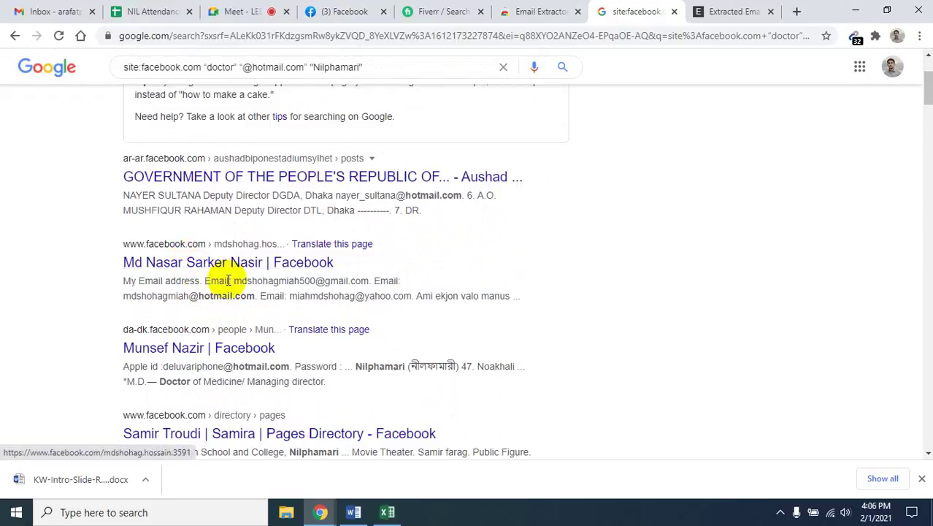
{"action": "scroll", "coordinate": [219, 274], "scroll_direction": "down", "scroll_amount": 2}
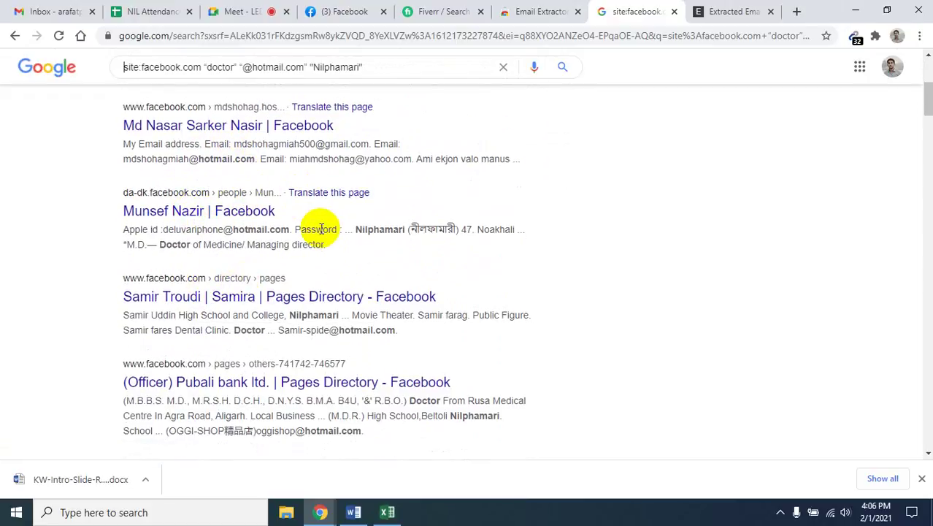
{"action": "scroll", "coordinate": [198, 146], "scroll_direction": "up", "scroll_amount": 4}
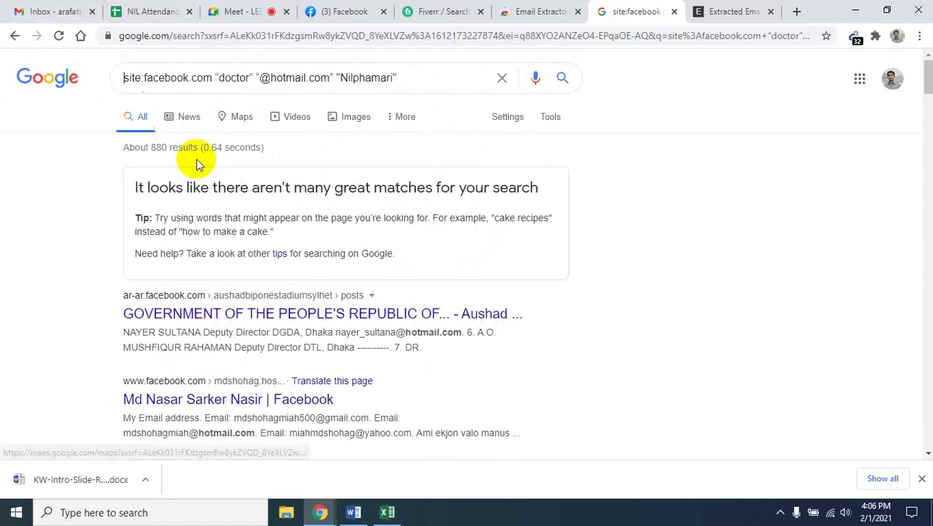
{"action": "scroll", "coordinate": [219, 219], "scroll_direction": "down", "scroll_amount": 7}
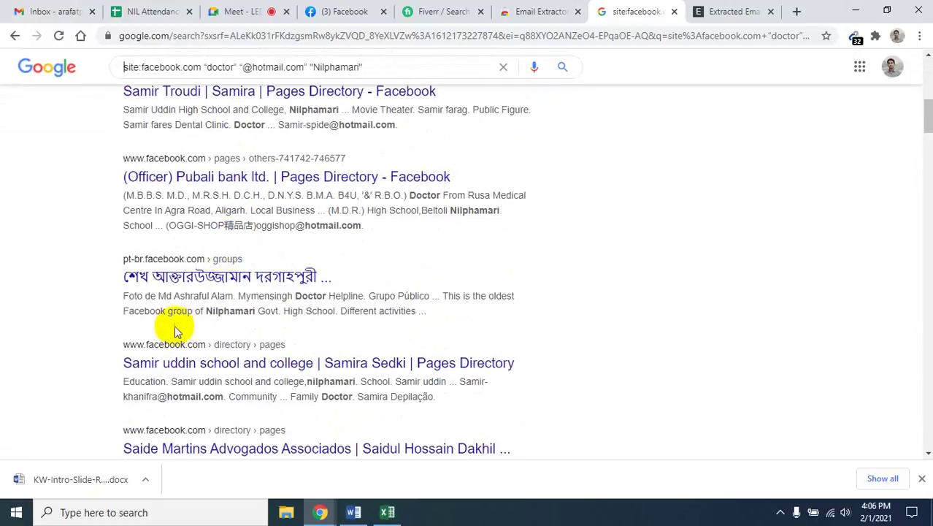
{"action": "scroll", "coordinate": [219, 260], "scroll_direction": "down", "scroll_amount": 3}
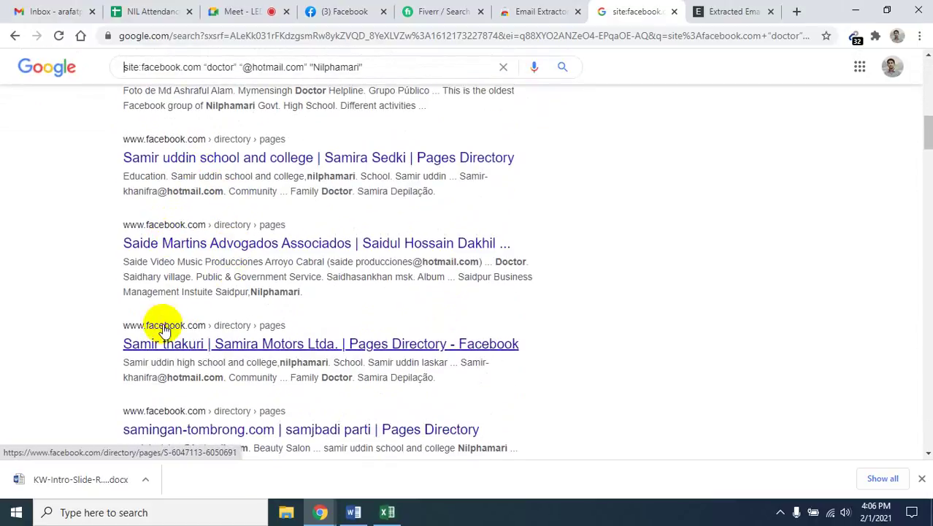
{"action": "scroll", "coordinate": [233, 405], "scroll_direction": "down", "scroll_amount": 3}
{"action": "scroll", "coordinate": [242, 401], "scroll_direction": "up", "scroll_amount": 10}
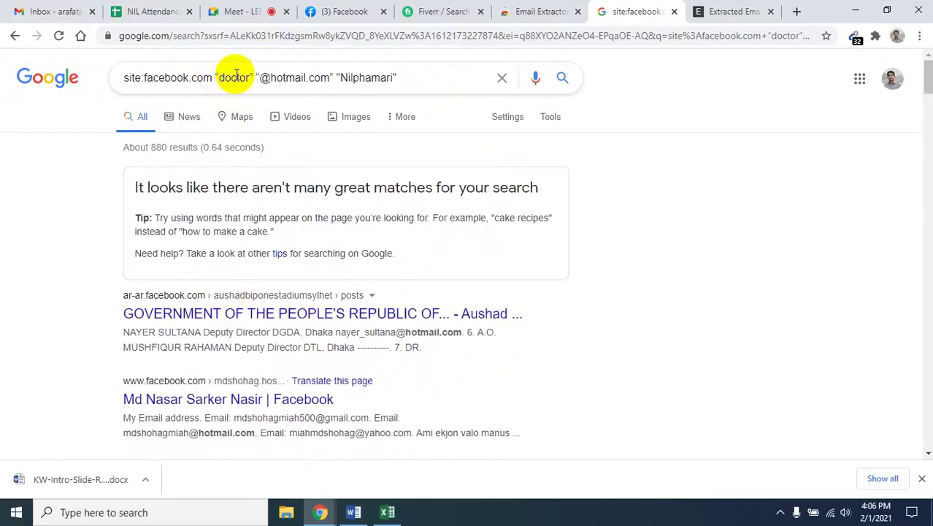
Select doctor in the search query and the matching word Doctor in the "Doctor of Medicine" result snippet
{"action": "left_click_drag", "start_coordinate": [221, 77], "coordinate": [248, 78]}
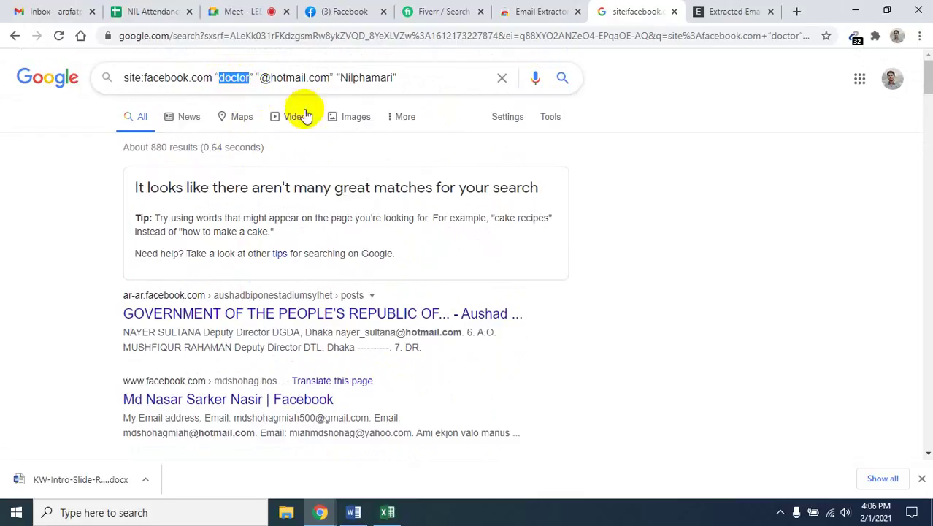
{"action": "scroll", "coordinate": [328, 131], "scroll_direction": "down", "scroll_amount": 3}
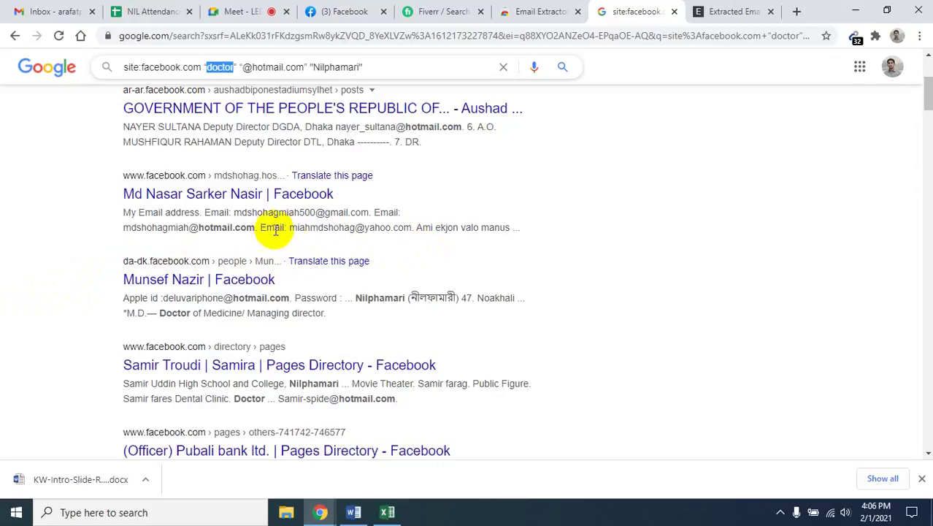
{"action": "scroll", "coordinate": [241, 241], "scroll_direction": "down", "scroll_amount": 1}
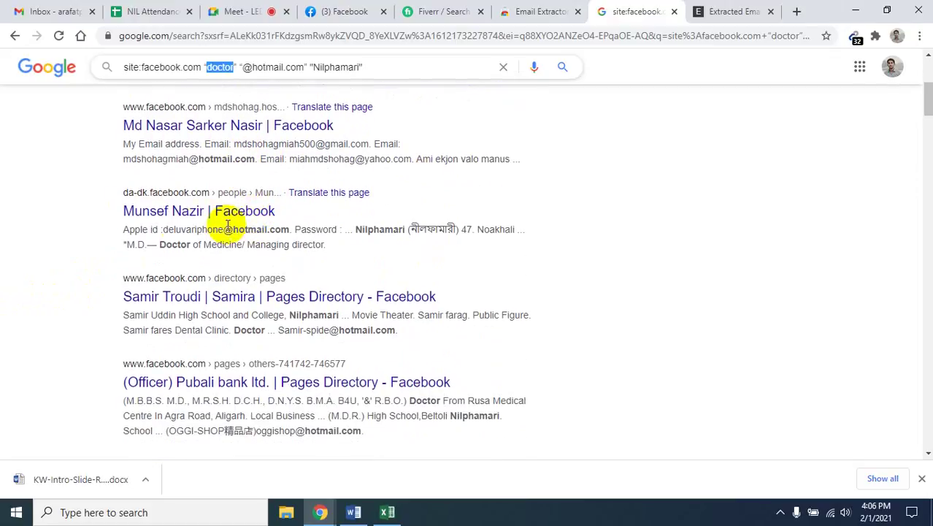
{"action": "left_click_drag", "start_coordinate": [159, 245], "coordinate": [188, 246]}
{"action": "left_click", "coordinate": [192, 262]}
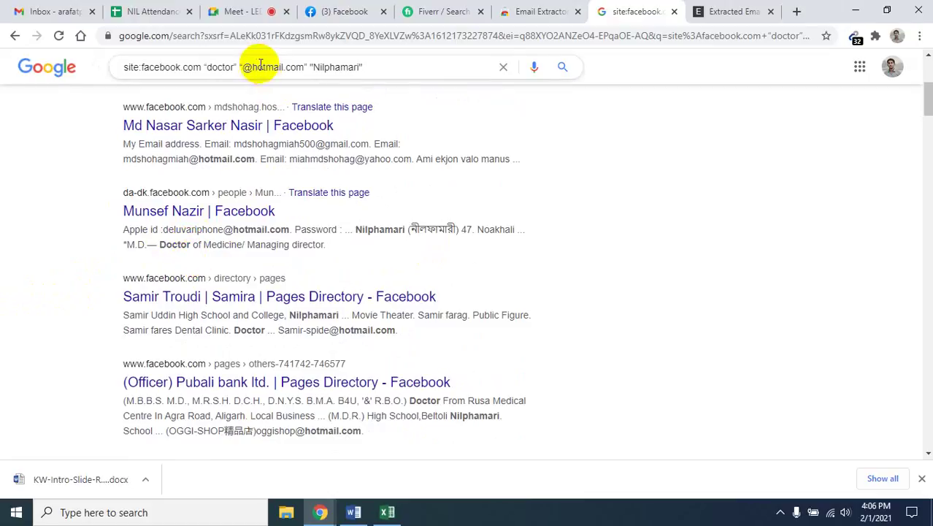
{"action": "left_click_drag", "start_coordinate": [244, 67], "coordinate": [296, 67]}
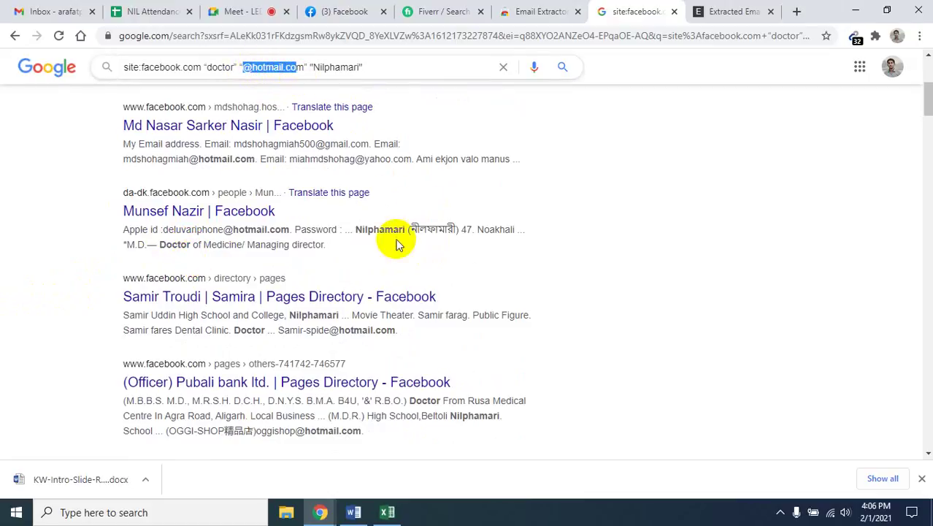
{"action": "left_click", "coordinate": [239, 229]}
{"action": "double_click", "coordinate": [240, 230]}
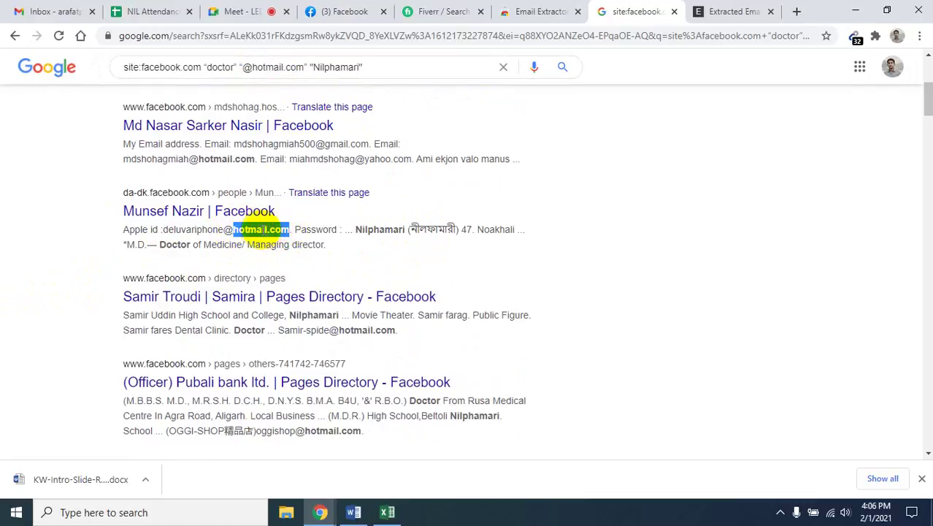
{"action": "left_click", "coordinate": [360, 247]}
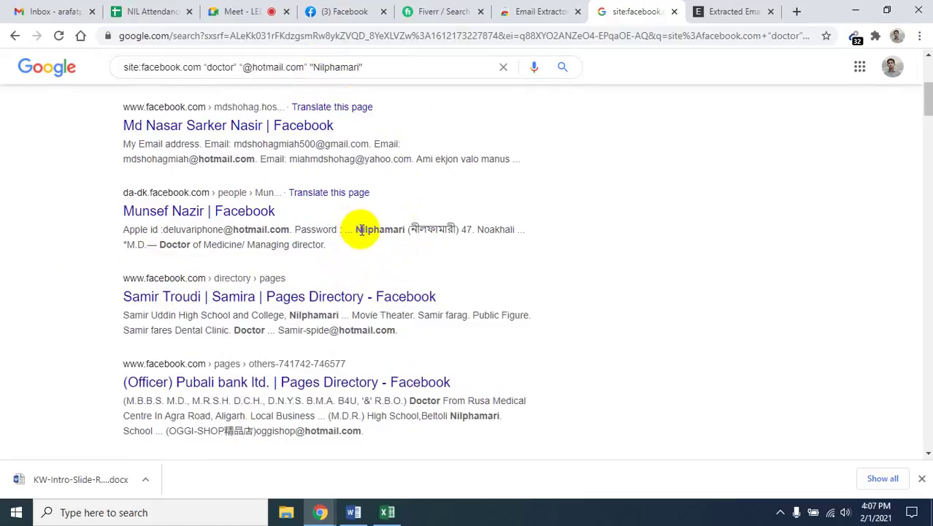
{"action": "left_click_drag", "start_coordinate": [360, 231], "coordinate": [401, 233]}
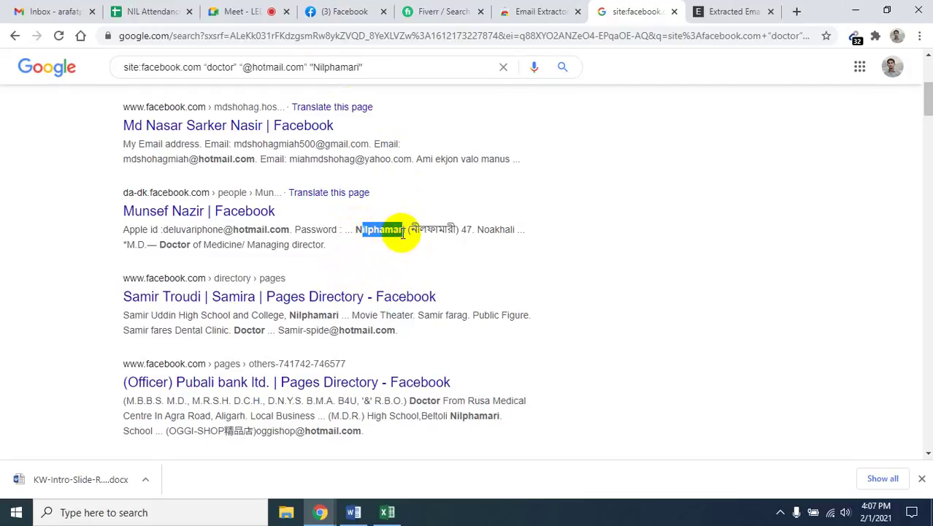
{"action": "left_click", "coordinate": [377, 249]}
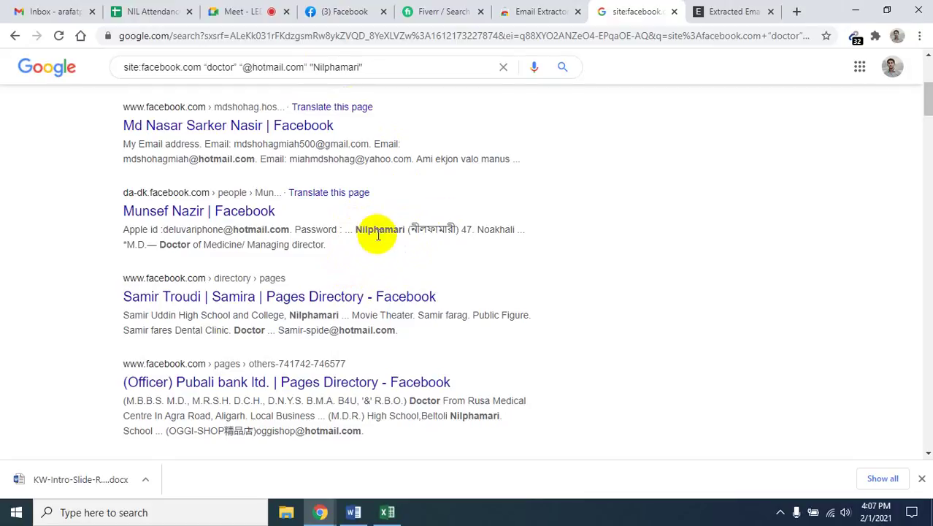
Replace the location Nilphamari with California in the hotmail doctor query and run the Google search
{"action": "scroll", "coordinate": [378, 261], "scroll_direction": "up", "scroll_amount": 4}
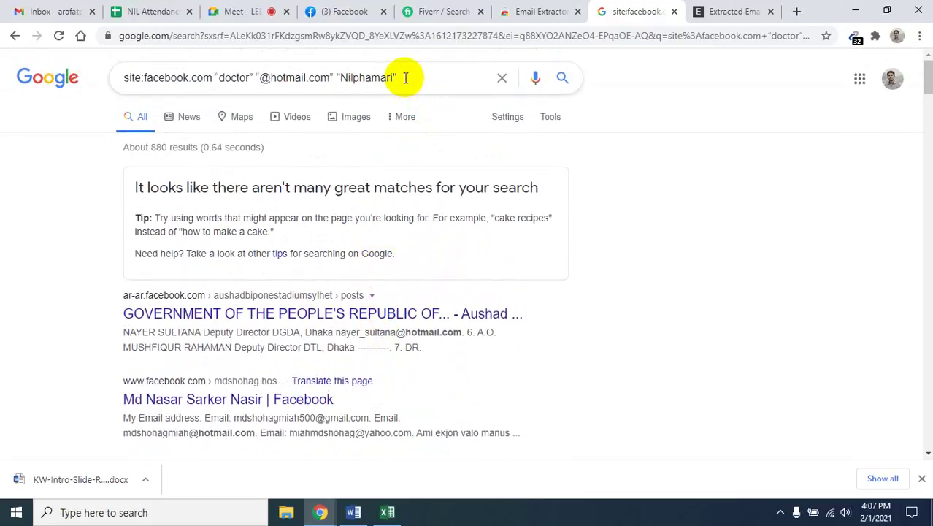
{"action": "scroll", "coordinate": [364, 354], "scroll_direction": "down", "scroll_amount": 4}
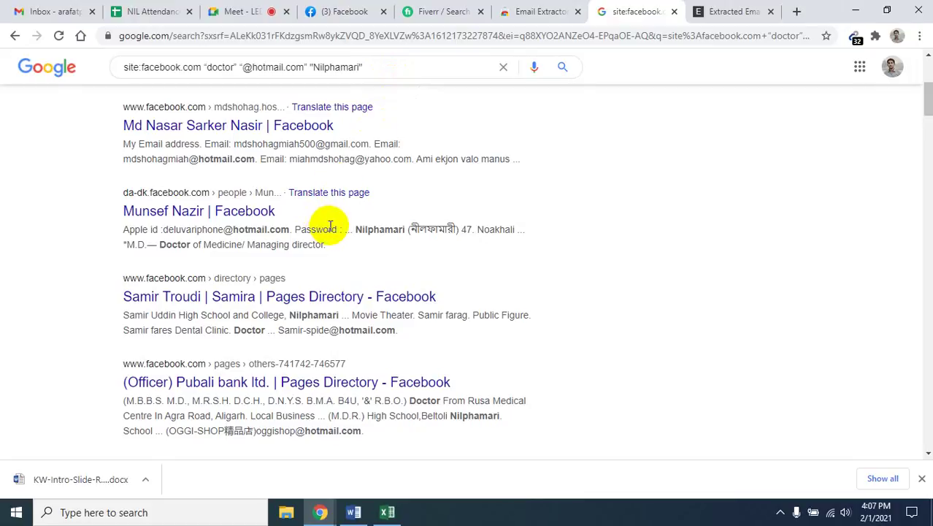
{"action": "scroll", "coordinate": [394, 249], "scroll_direction": "up", "scroll_amount": 5}
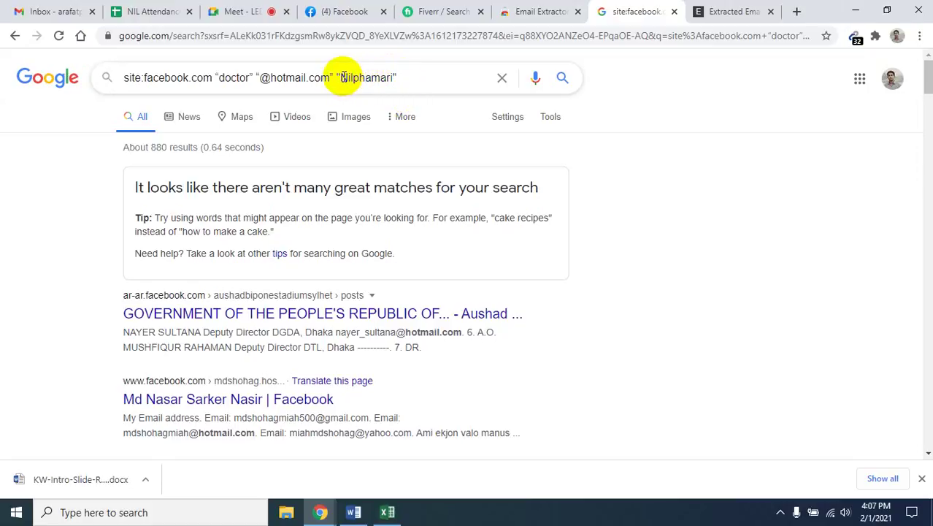
{"action": "left_click_drag", "start_coordinate": [342, 78], "coordinate": [394, 77]}
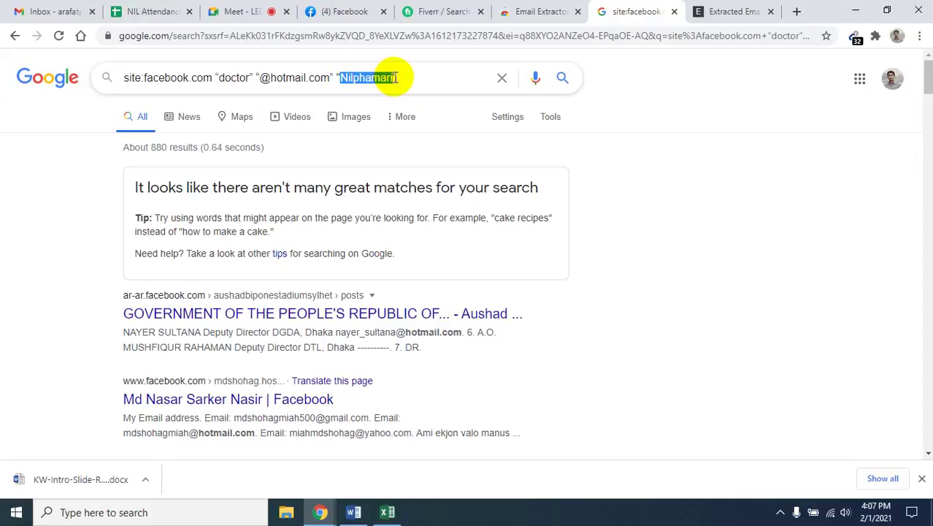
{"action": "type", "text": "Californi"}
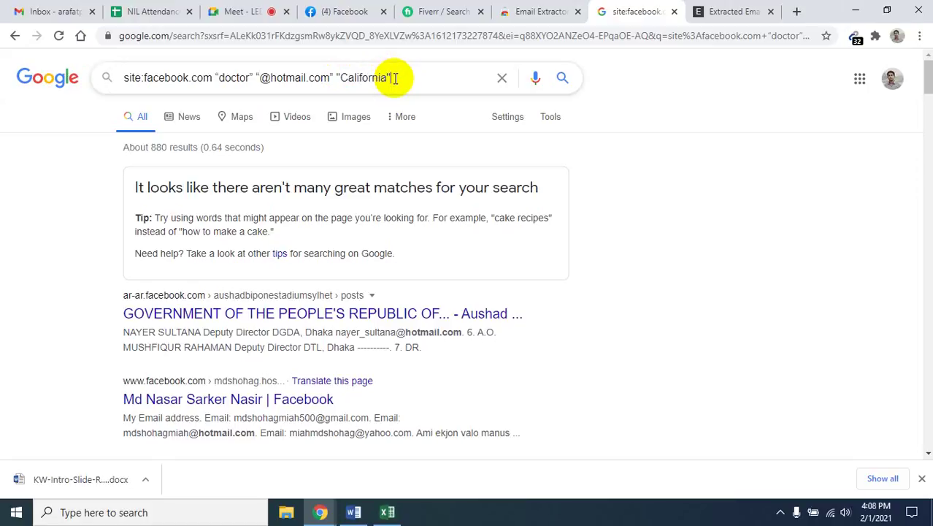
{"action": "key", "text": "Return"}
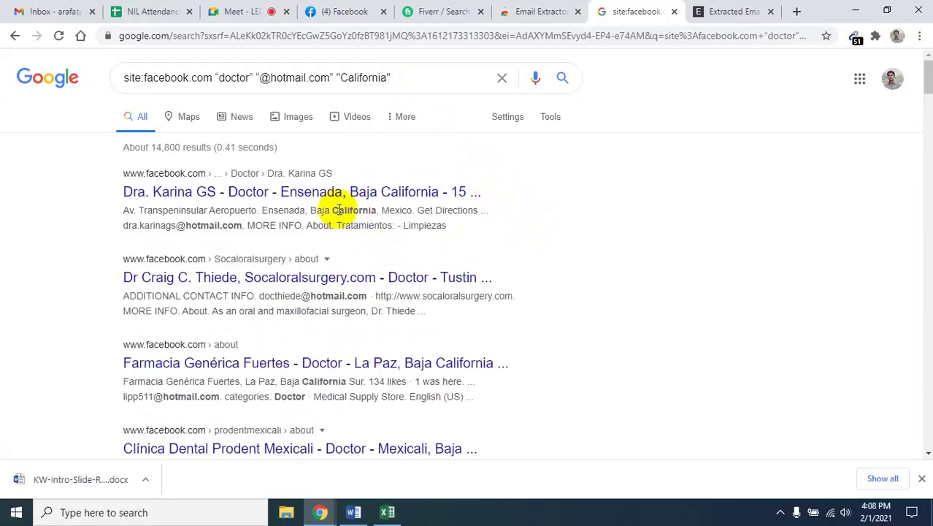
{"action": "left_click", "coordinate": [282, 192]}
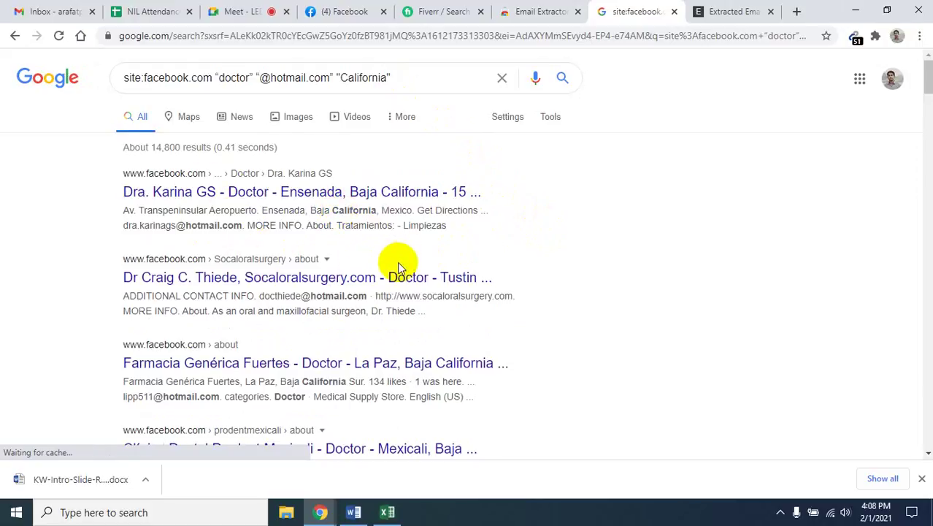
{"action": "scroll", "coordinate": [398, 268], "scroll_direction": "down", "scroll_amount": 1}
{"action": "left_click_drag", "start_coordinate": [301, 227], "coordinate": [344, 230]}
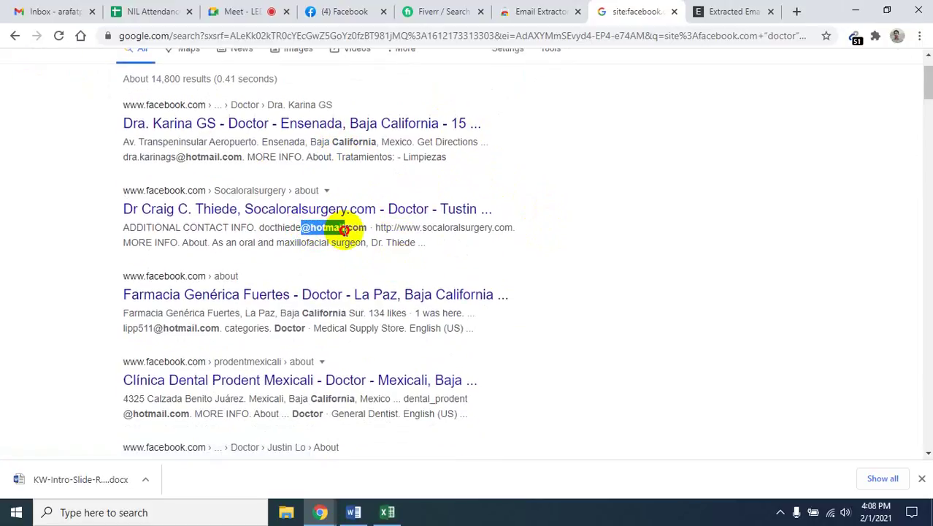
{"action": "scroll", "coordinate": [314, 244], "scroll_direction": "up", "scroll_amount": 1}
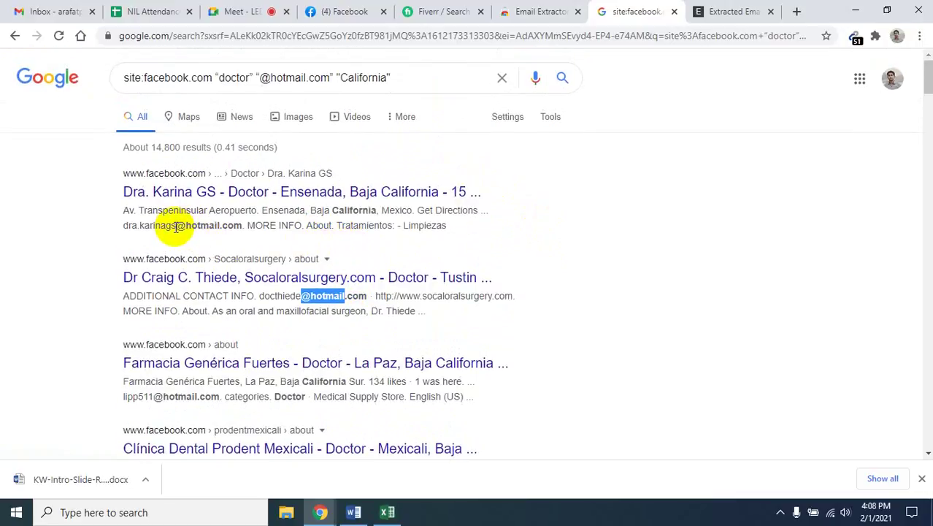
{"action": "left_click_drag", "start_coordinate": [177, 227], "coordinate": [229, 227]}
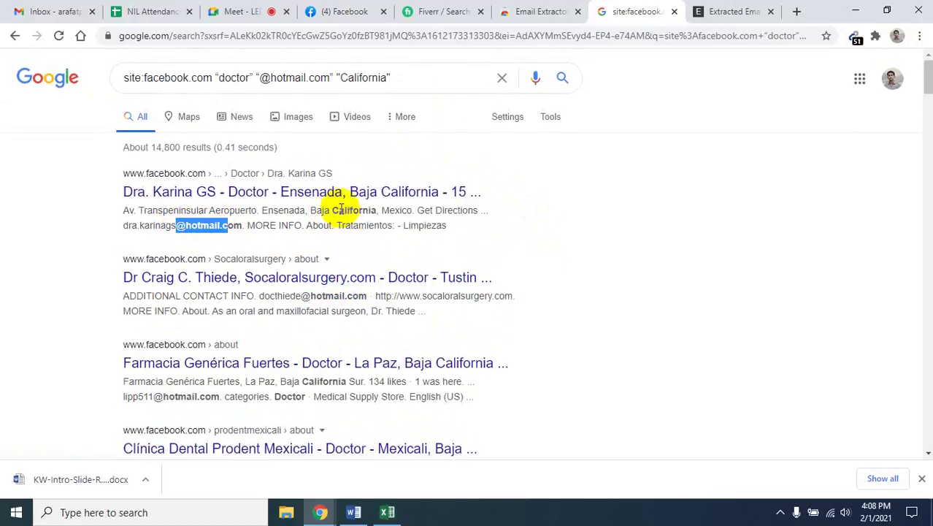
{"action": "left_click_drag", "start_coordinate": [344, 211], "coordinate": [390, 211]}
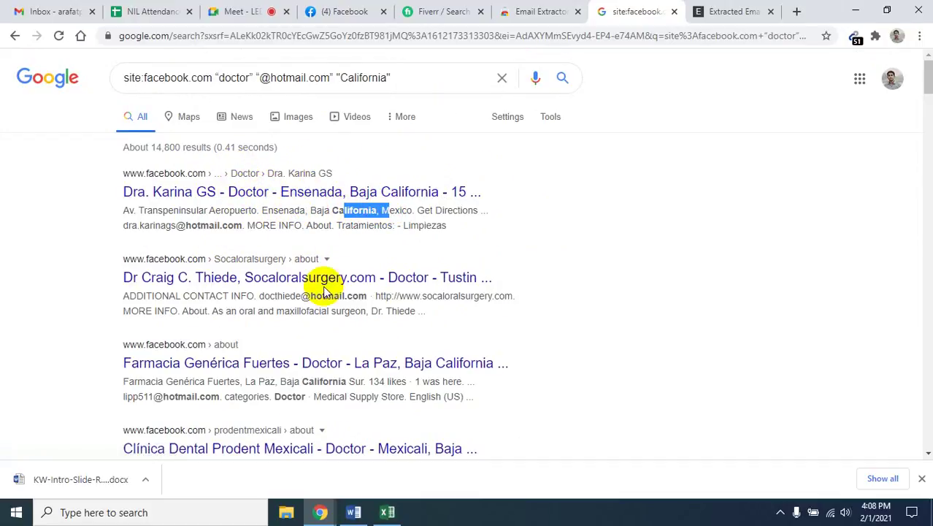
{"action": "scroll", "coordinate": [325, 290], "scroll_direction": "down", "scroll_amount": 3}
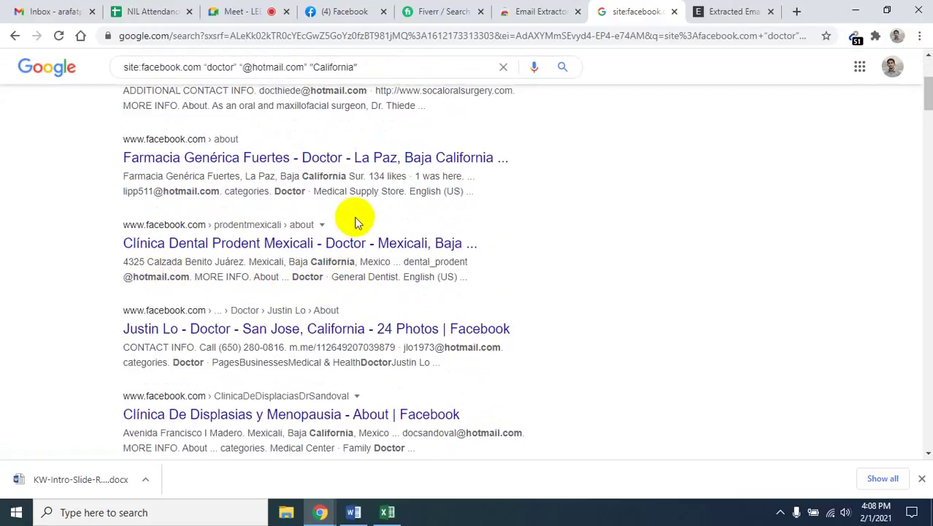
{"action": "scroll", "coordinate": [487, 297], "scroll_direction": "up", "scroll_amount": 3}
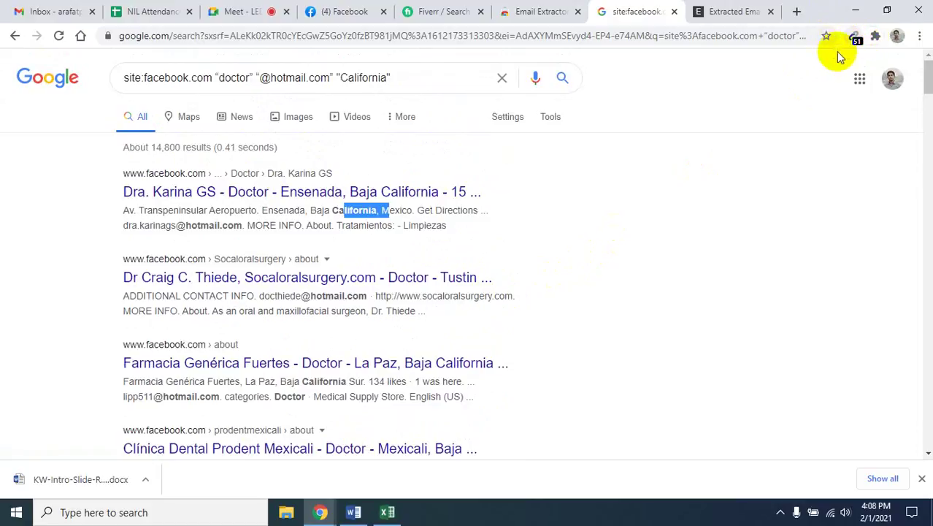
{"action": "scroll", "coordinate": [442, 314], "scroll_direction": "down", "scroll_amount": 4}
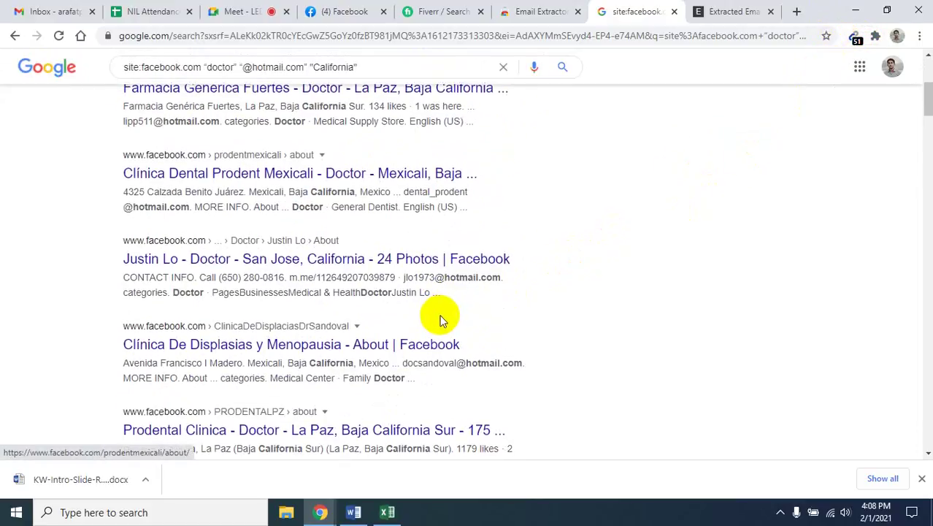
{"action": "scroll", "coordinate": [442, 314], "scroll_direction": "down", "scroll_amount": 3}
{"action": "scroll", "coordinate": [442, 314], "scroll_direction": "up", "scroll_amount": 8}
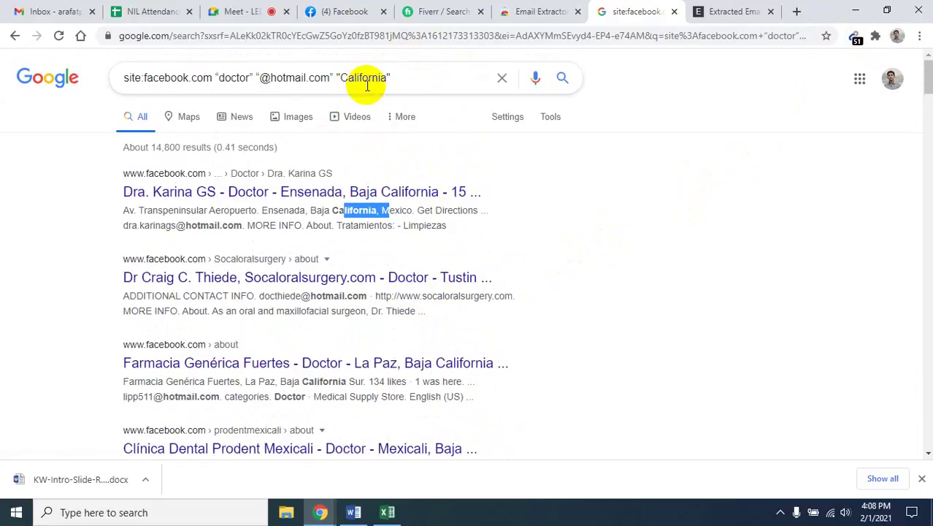
{"action": "left_click", "coordinate": [234, 77]}
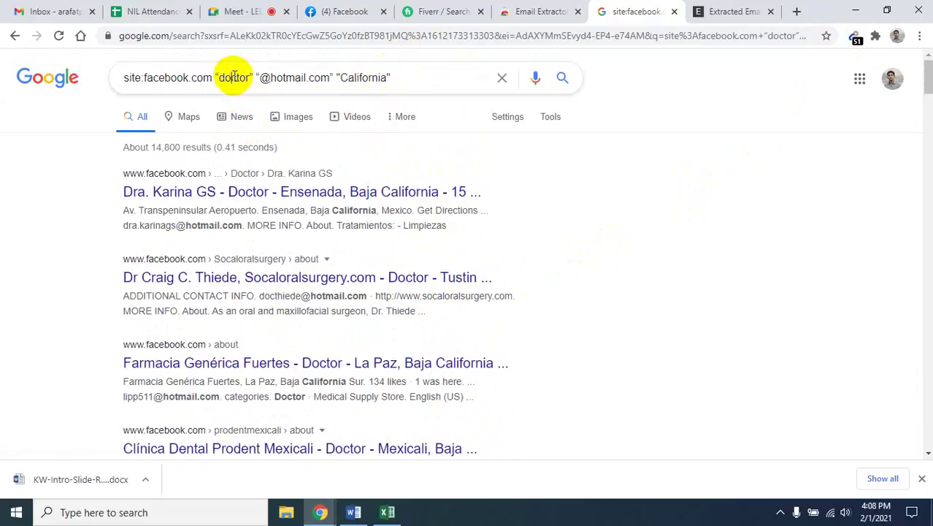
{"action": "double_click", "coordinate": [234, 77]}
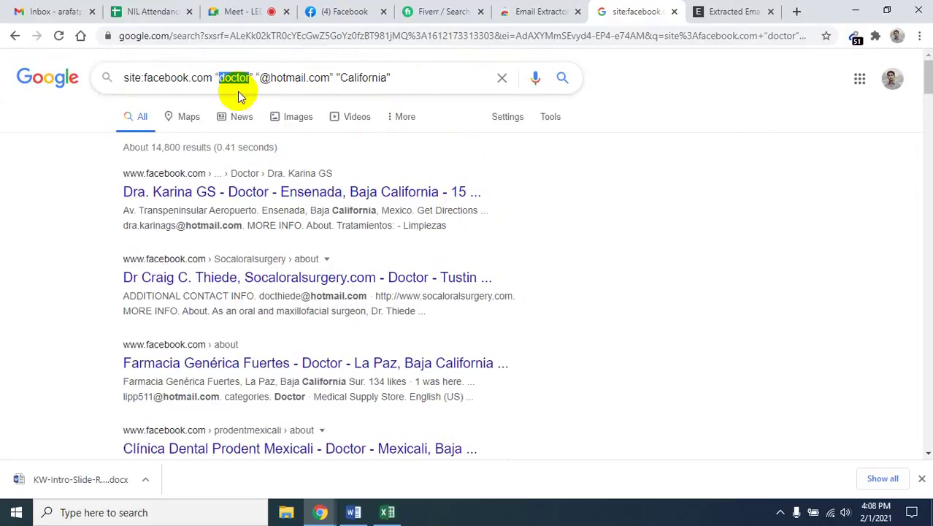
{"action": "type", "text": "sur"}
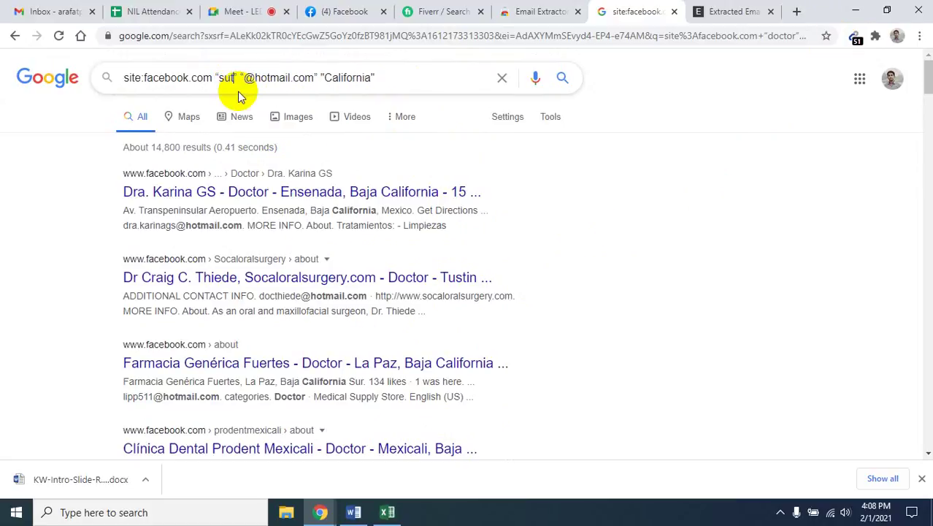
{"action": "key", "text": "BackSpace"}
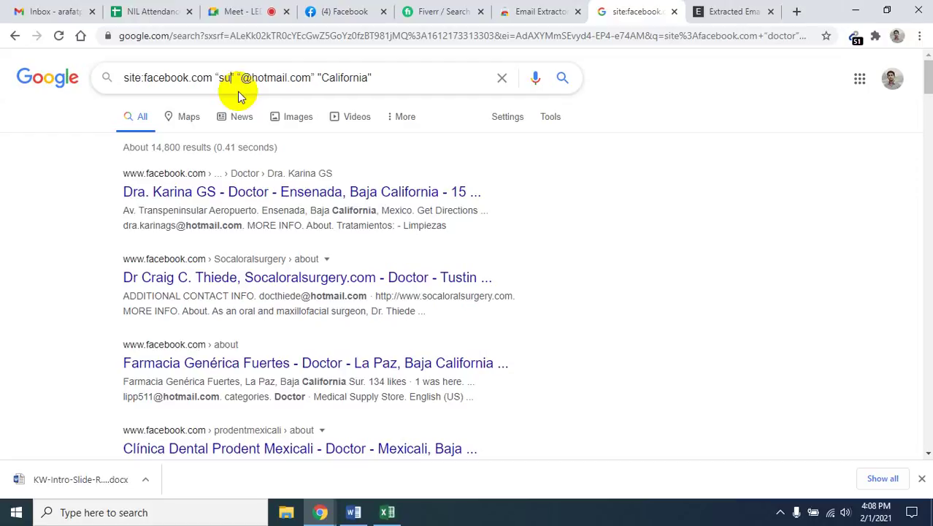
{"action": "key", "text": "BackSpace"}
{"action": "type", "text": "t"}
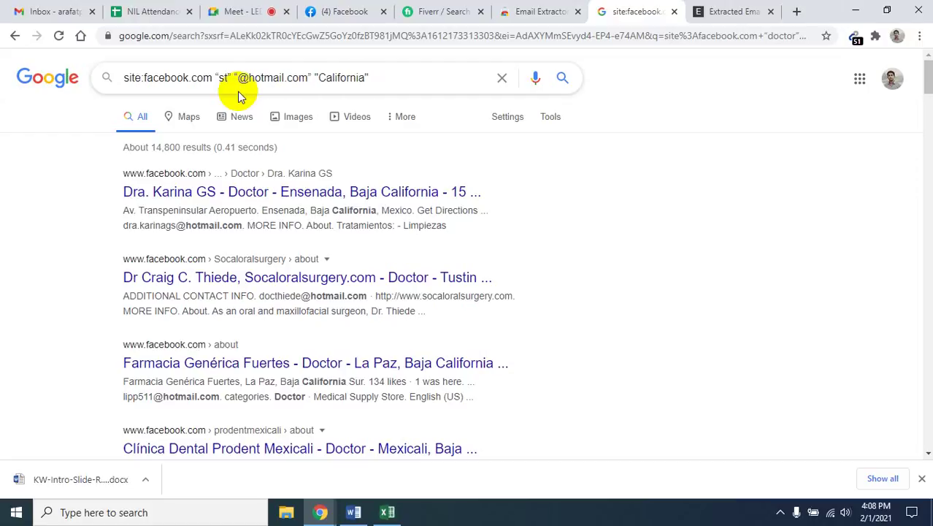
{"action": "type", "text": "udent"}
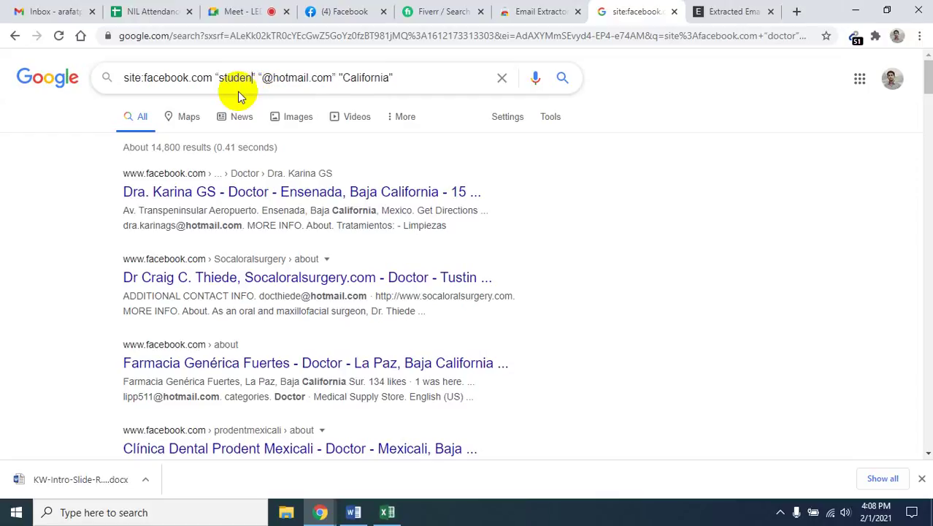
{"action": "key", "text": "Return"}
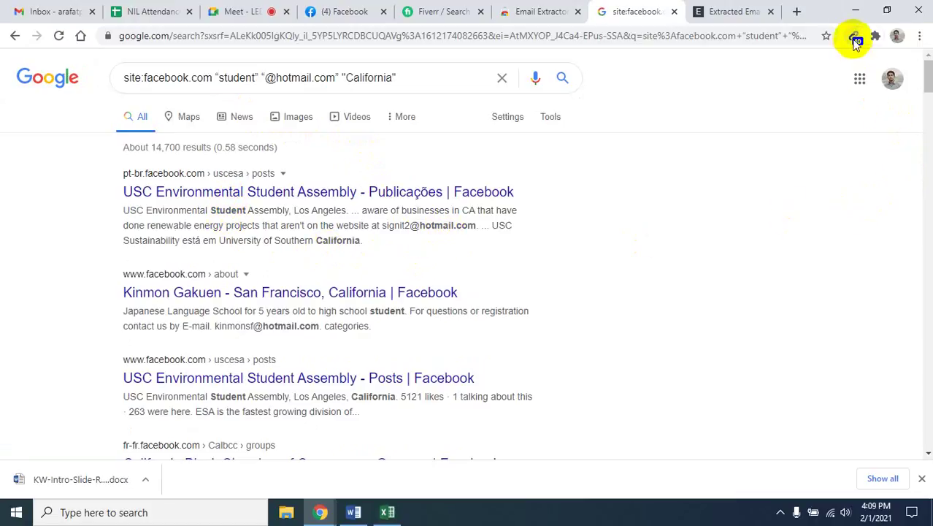
Review the student search results and the full list of addresses that the Email Extractor extension collected from them, and close the list
{"action": "scroll", "coordinate": [422, 289], "scroll_direction": "down", "scroll_amount": 2}
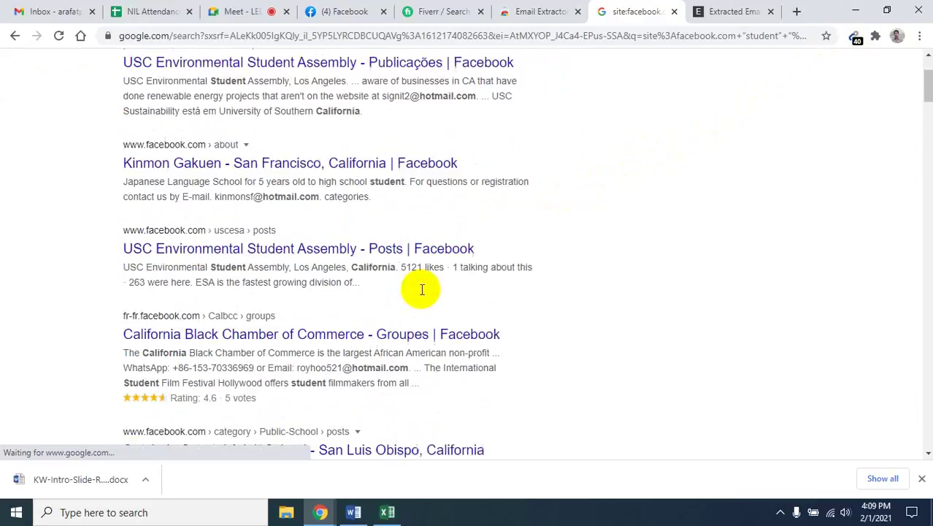
{"action": "scroll", "coordinate": [423, 289], "scroll_direction": "up", "scroll_amount": 2}
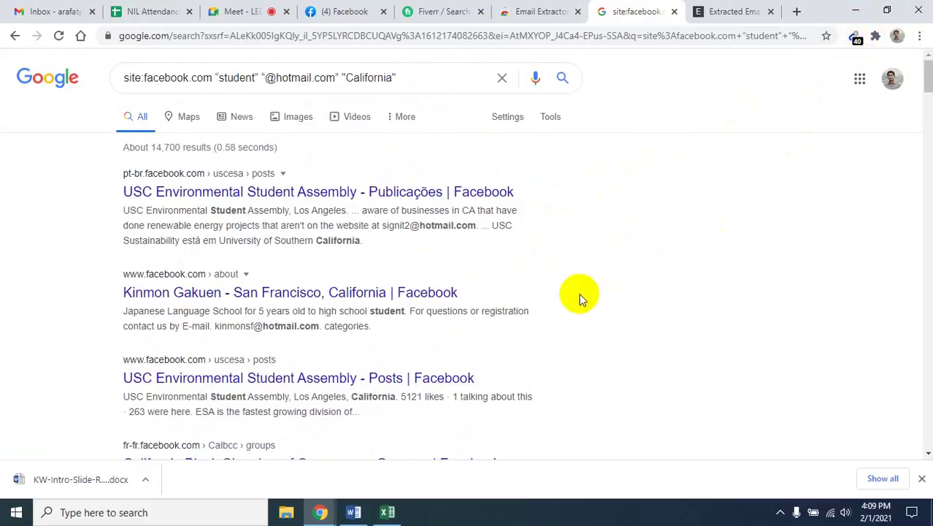
{"action": "scroll", "coordinate": [578, 296], "scroll_direction": "down", "scroll_amount": 3}
{"action": "scroll", "coordinate": [576, 294], "scroll_direction": "down", "scroll_amount": 4}
{"action": "scroll", "coordinate": [455, 388], "scroll_direction": "up", "scroll_amount": 7}
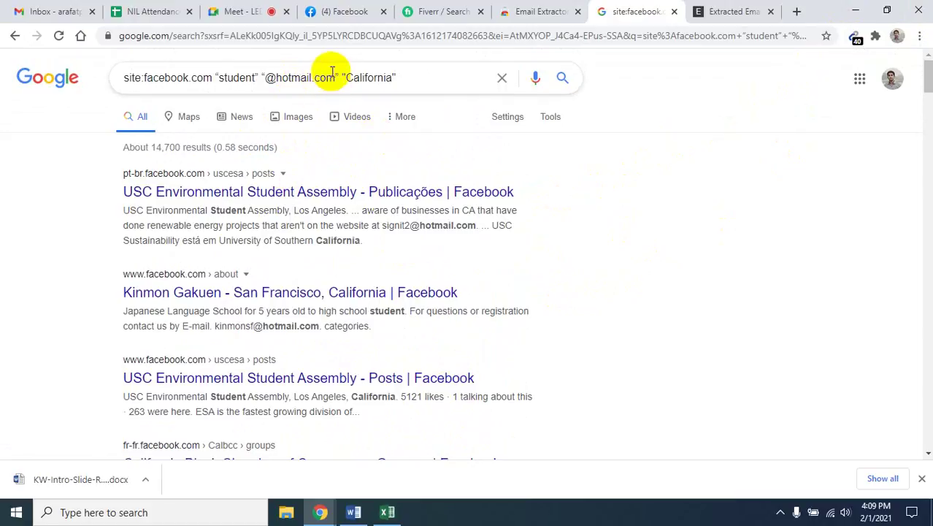
{"action": "left_click", "coordinate": [856, 41]}
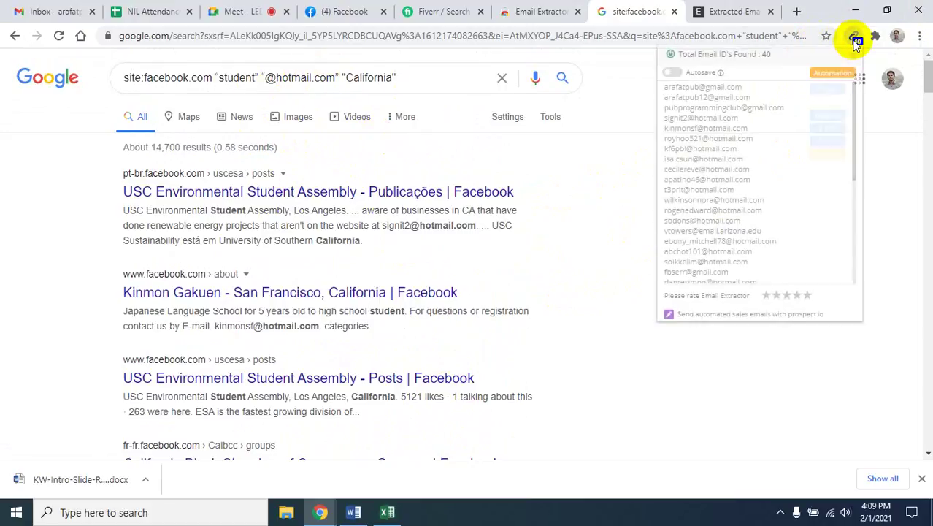
{"action": "scroll", "coordinate": [712, 241], "scroll_direction": "down", "scroll_amount": 3}
{"action": "scroll", "coordinate": [714, 244], "scroll_direction": "down", "scroll_amount": 1}
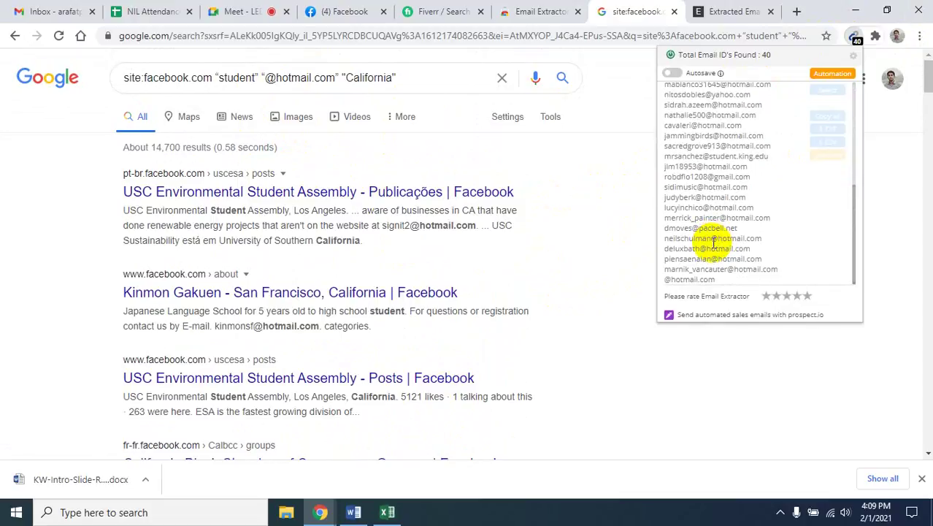
{"action": "scroll", "coordinate": [710, 246], "scroll_direction": "up", "scroll_amount": 4}
{"action": "left_click", "coordinate": [599, 251]}
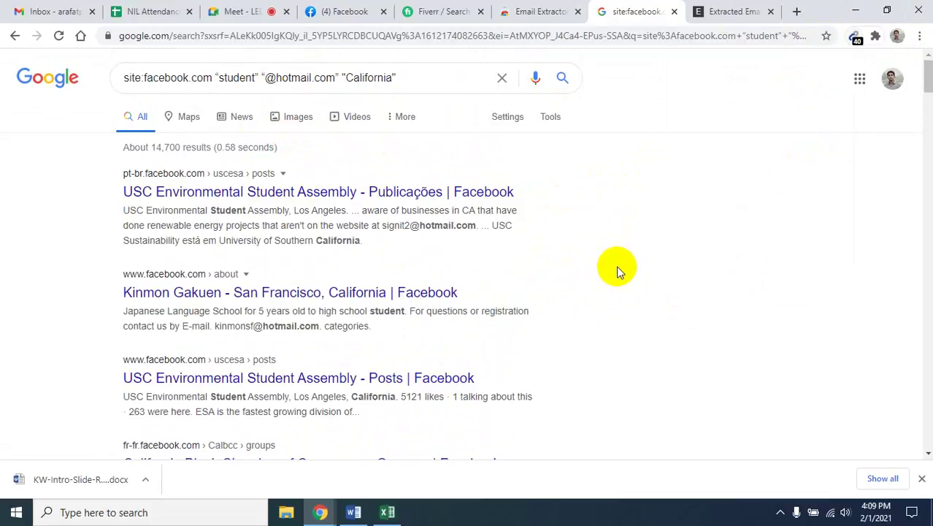
Open page 2 of the student search results
{"action": "scroll", "coordinate": [555, 300], "scroll_direction": "down", "scroll_amount": 10}
{"action": "scroll", "coordinate": [515, 319], "scroll_direction": "down", "scroll_amount": 20}
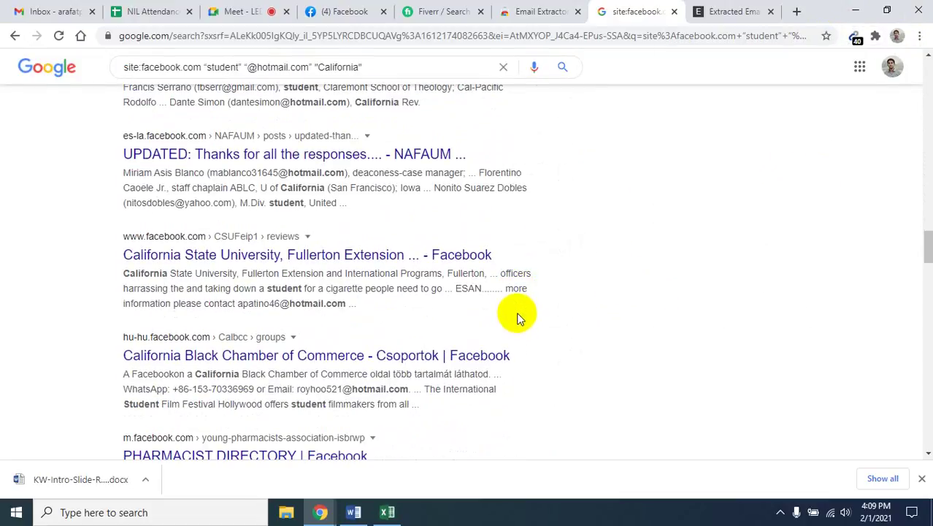
{"action": "scroll", "coordinate": [517, 319], "scroll_direction": "down", "scroll_amount": 8}
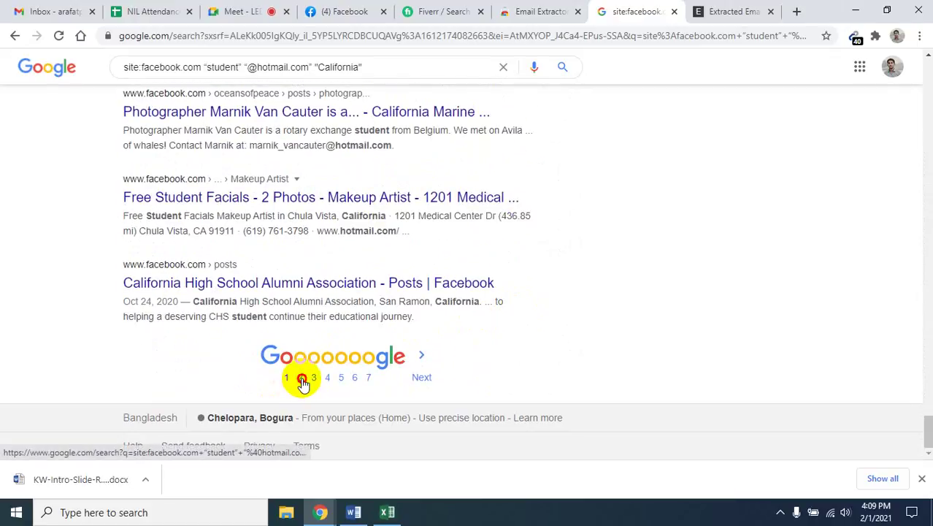
{"action": "left_click", "coordinate": [300, 378]}
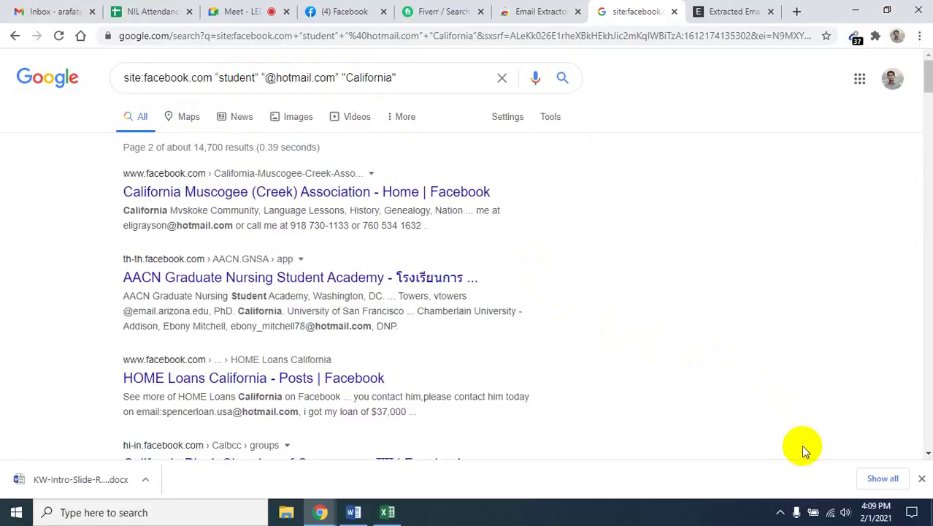
Switch to the Google Meet call to check the class chat, and return to the Google student search results
{"action": "left_click", "coordinate": [783, 513]}
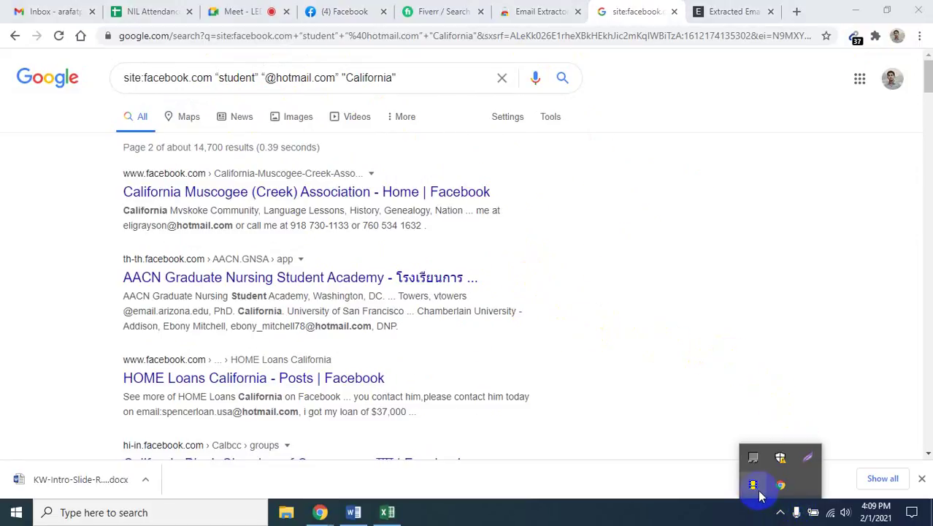
{"action": "left_click", "coordinate": [758, 492]}
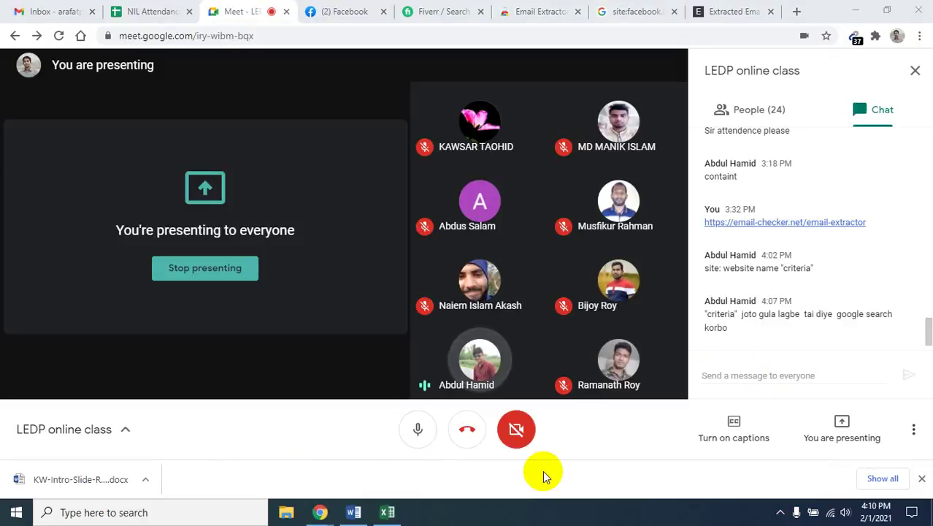
{"action": "left_click", "coordinate": [781, 511]}
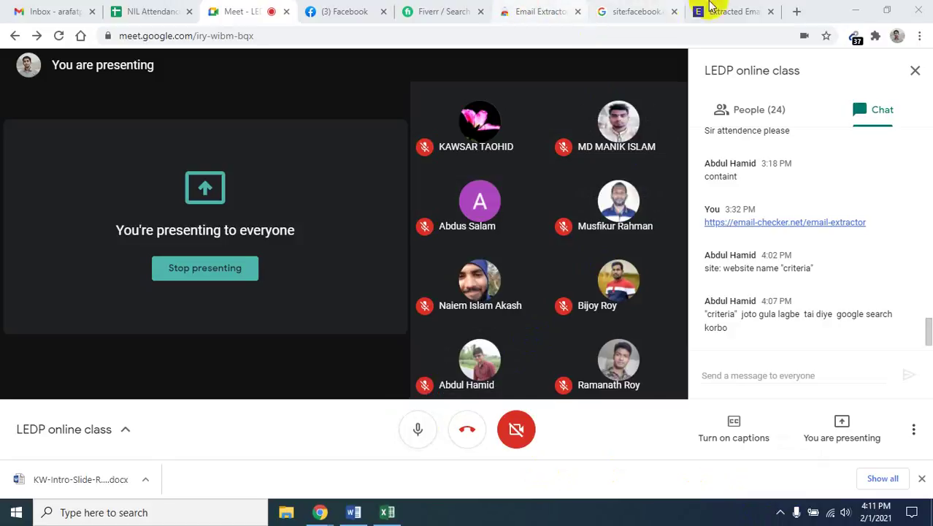
{"action": "left_click", "coordinate": [628, 12]}
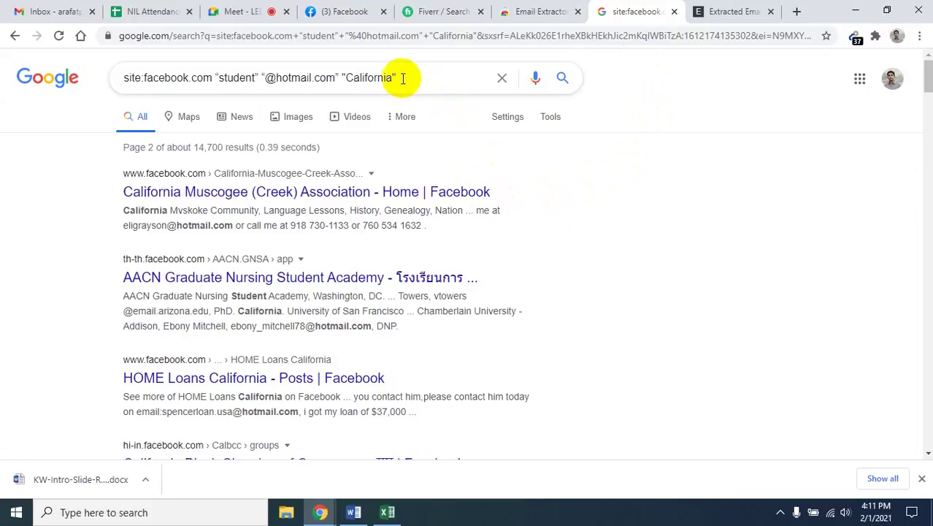
{"action": "left_click_drag", "start_coordinate": [398, 76], "coordinate": [341, 80]}
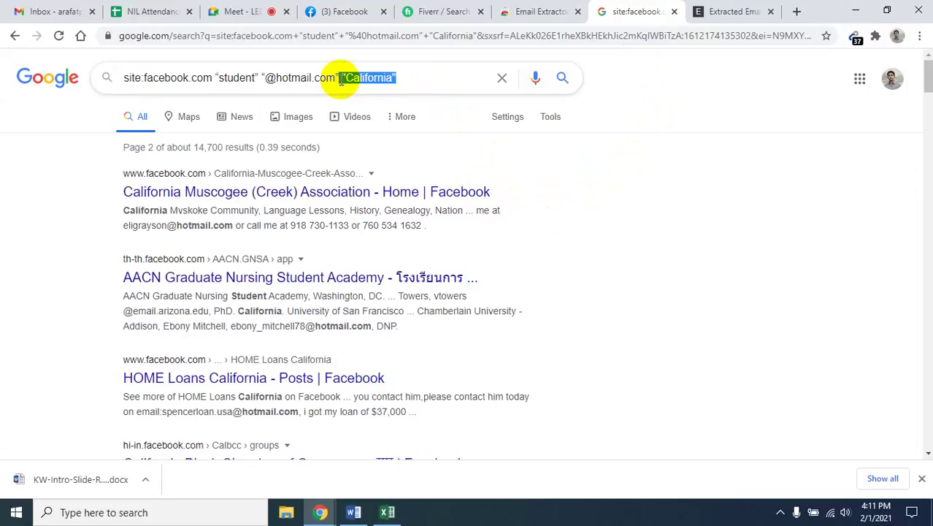
{"action": "key", "text": "BackSpace"}
{"action": "key", "text": "Return"}
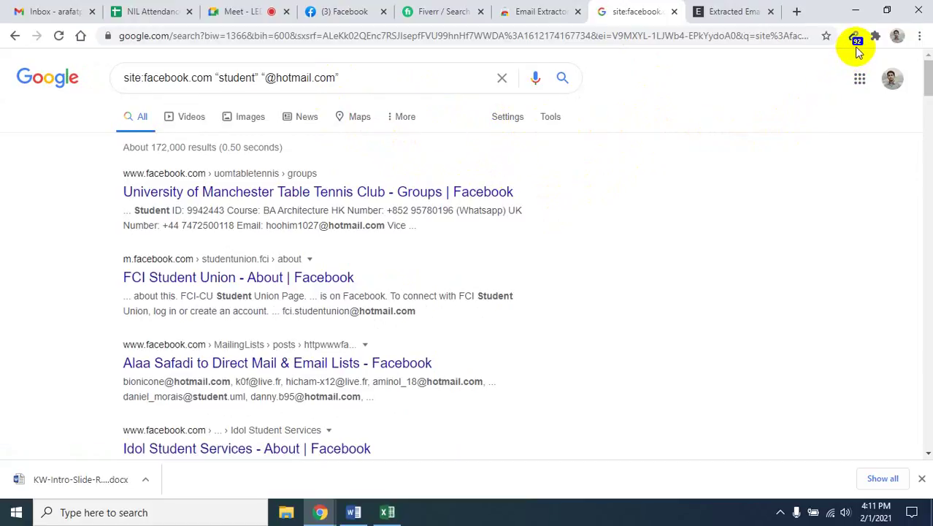
{"action": "left_click", "coordinate": [366, 74]}
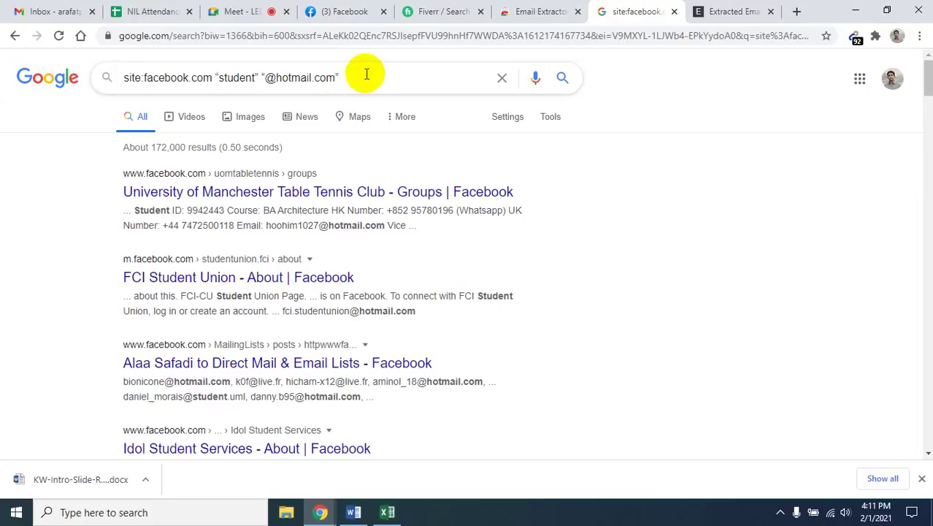
{"action": "key", "text": "Return"}
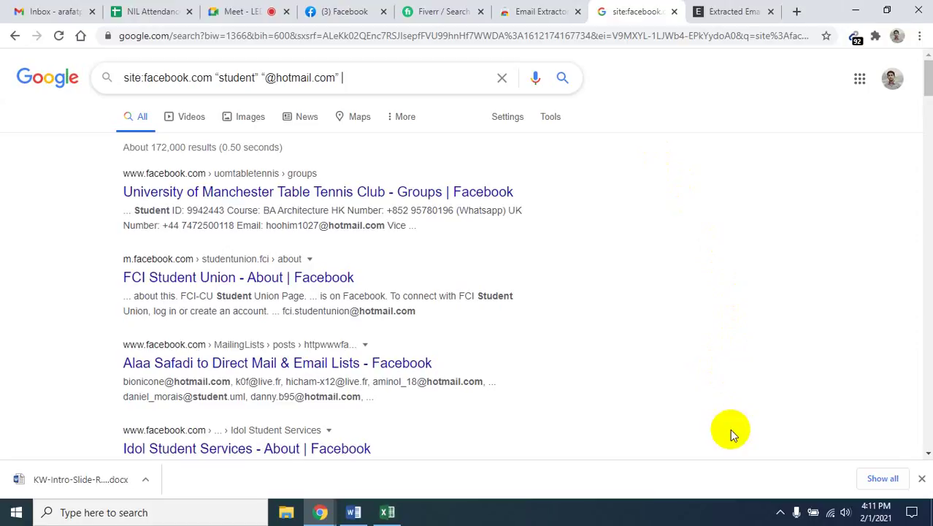
{"action": "left_click", "coordinate": [780, 513]}
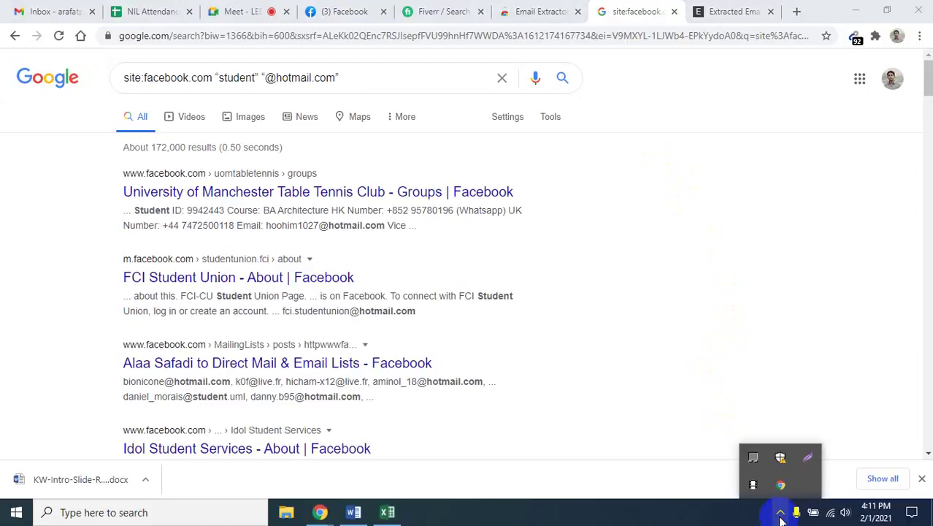
{"action": "left_click", "coordinate": [753, 488]}
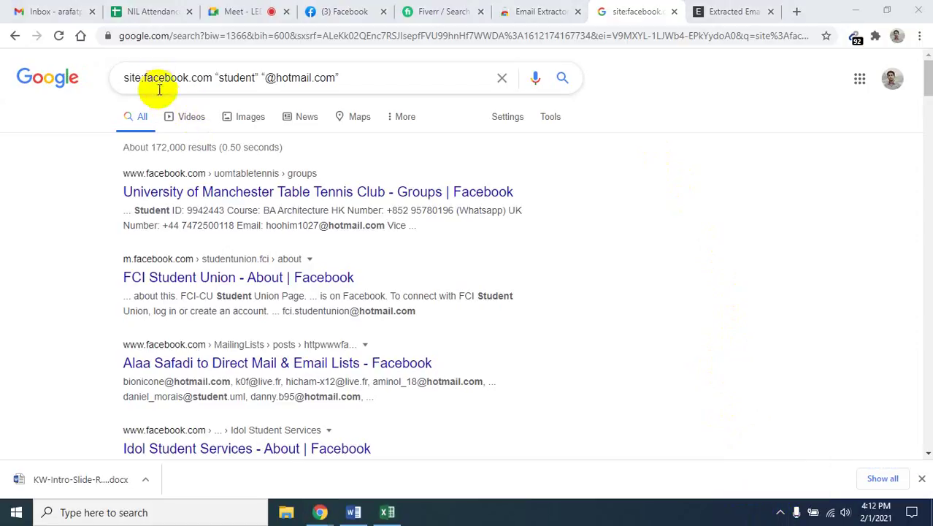
Replace facebook.com with fiverr.com as the site in the search query
{"action": "left_click", "coordinate": [145, 78]}
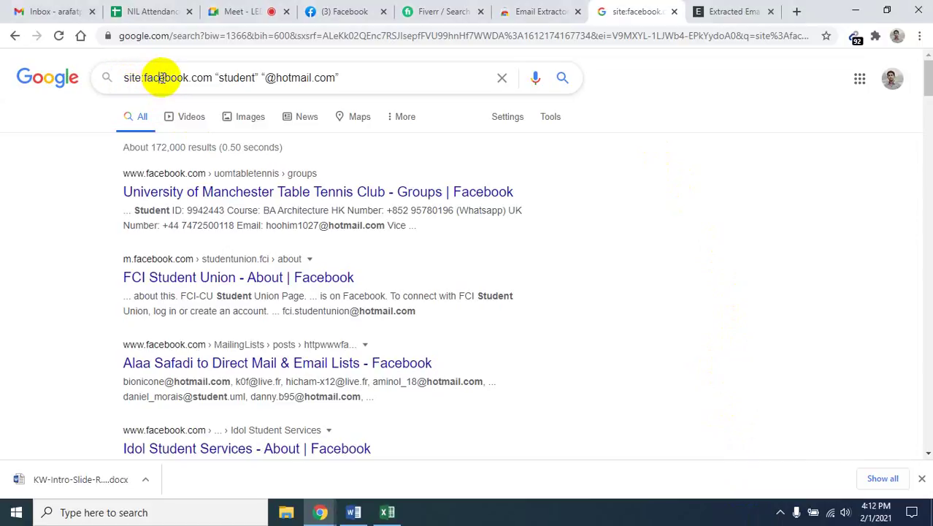
{"action": "left_click_drag", "start_coordinate": [144, 78], "coordinate": [211, 93]}
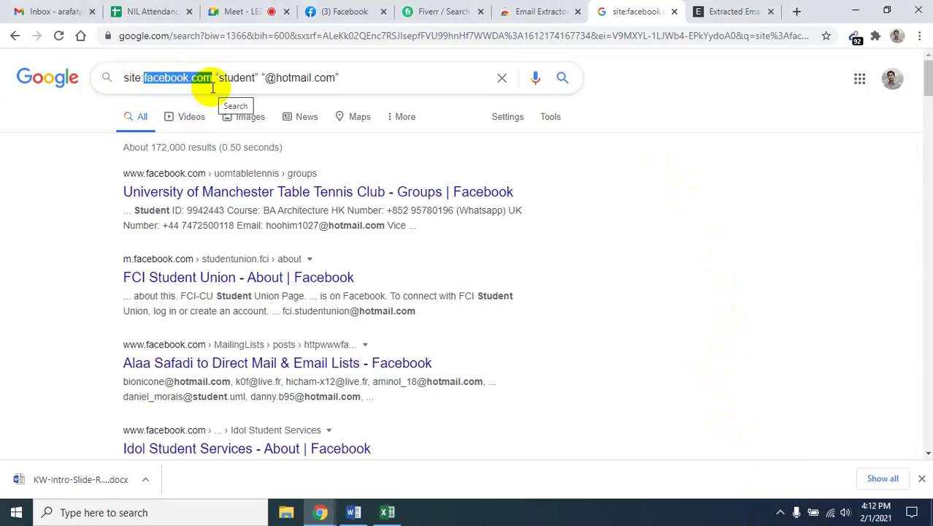
{"action": "type", "text": "fiverr"}
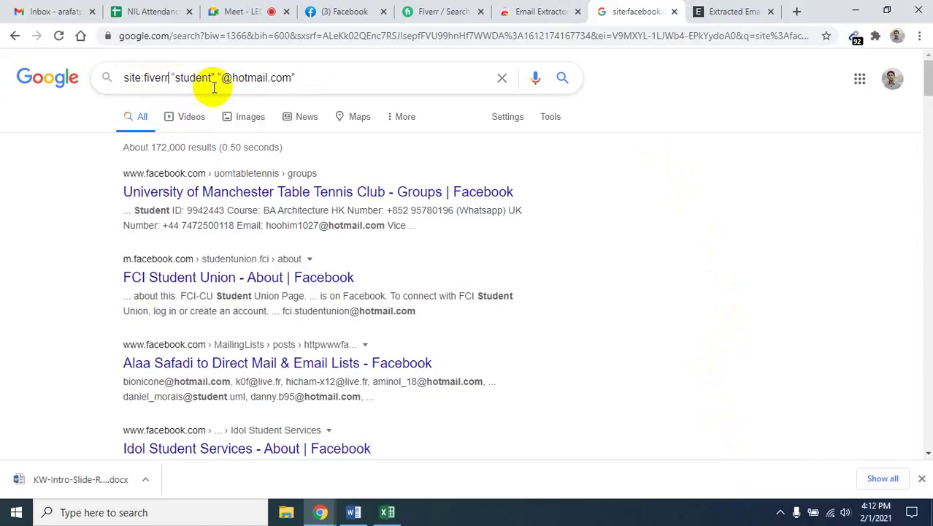
{"action": "type", "text": ".com"}
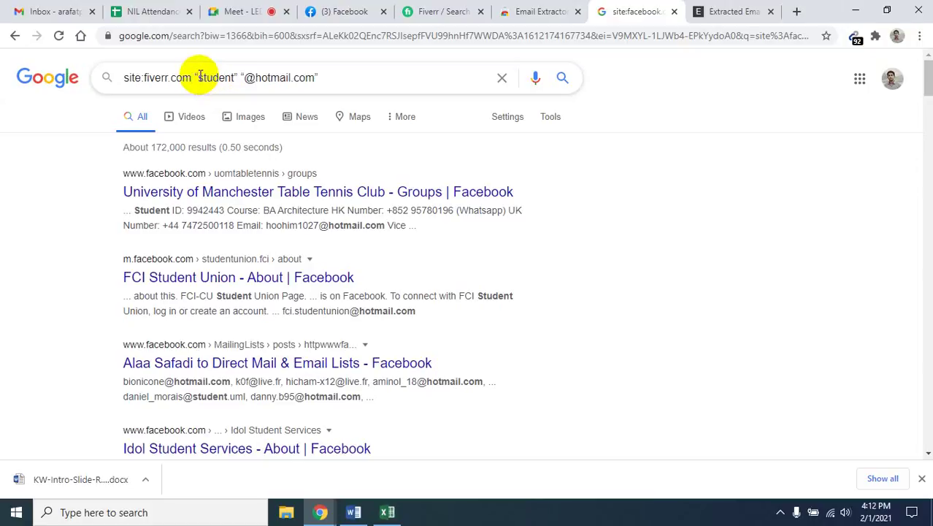
Replace student with data entry and the mail provider hotmail with gmail in the query, and run the search
{"action": "left_click_drag", "start_coordinate": [199, 76], "coordinate": [232, 76]}
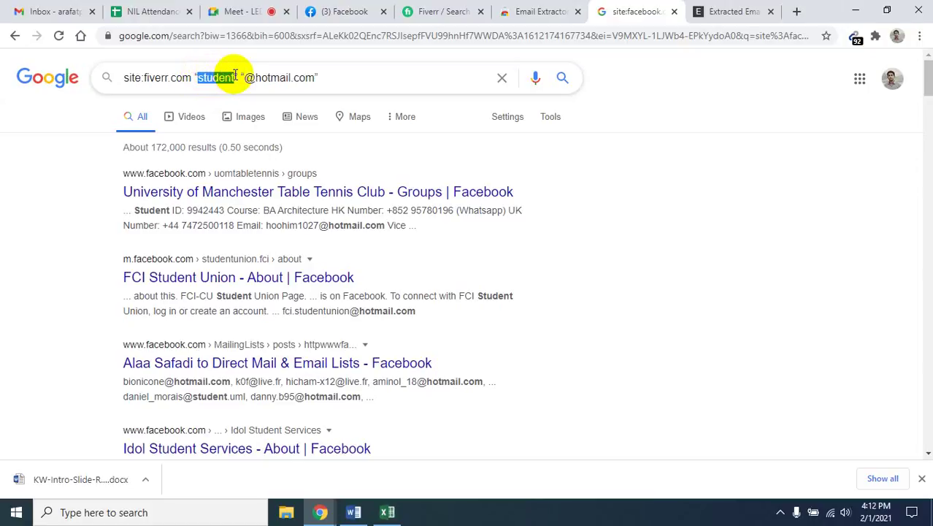
{"action": "type", "text": "data"}
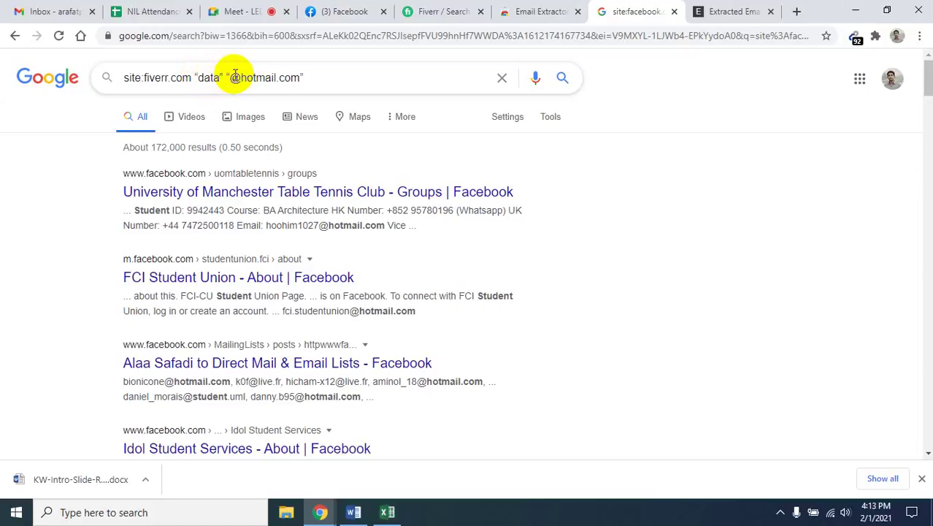
{"action": "type", "text": " entry"}
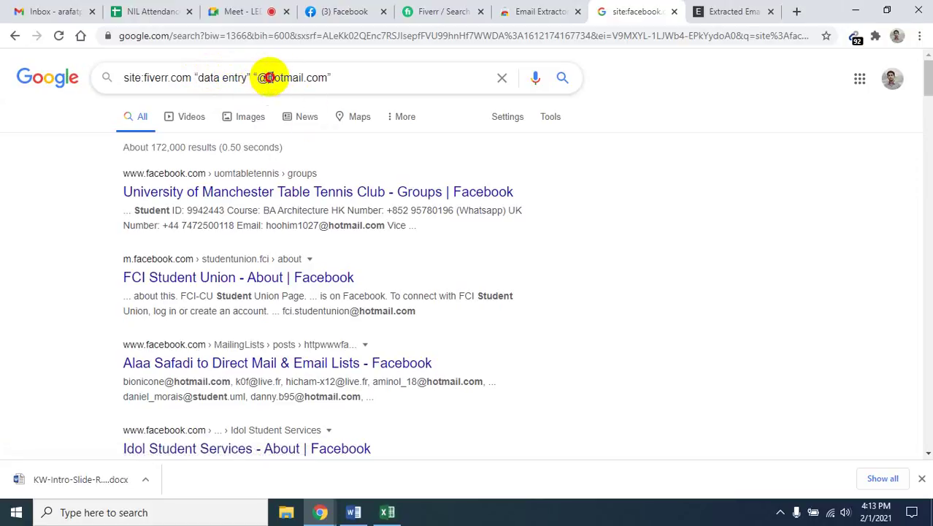
{"action": "left_click_drag", "start_coordinate": [268, 77], "coordinate": [304, 78]}
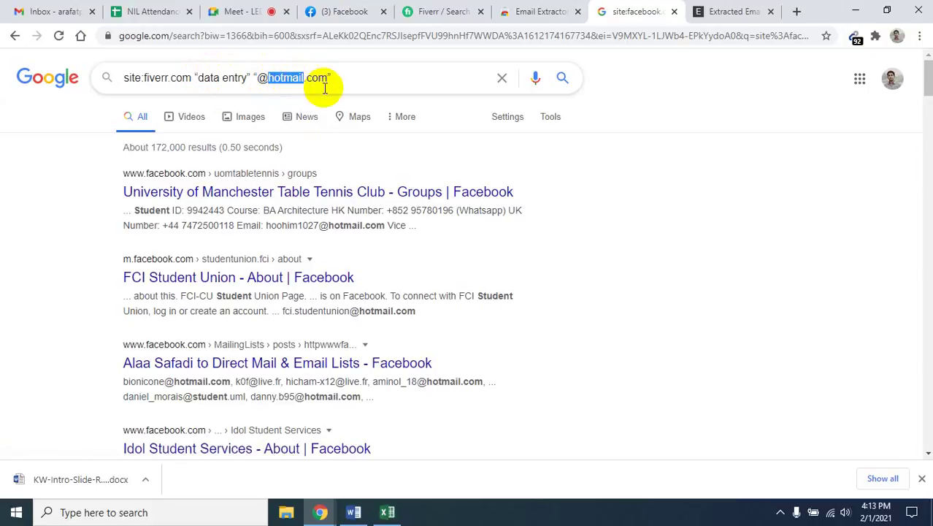
{"action": "type", "text": "gmail"}
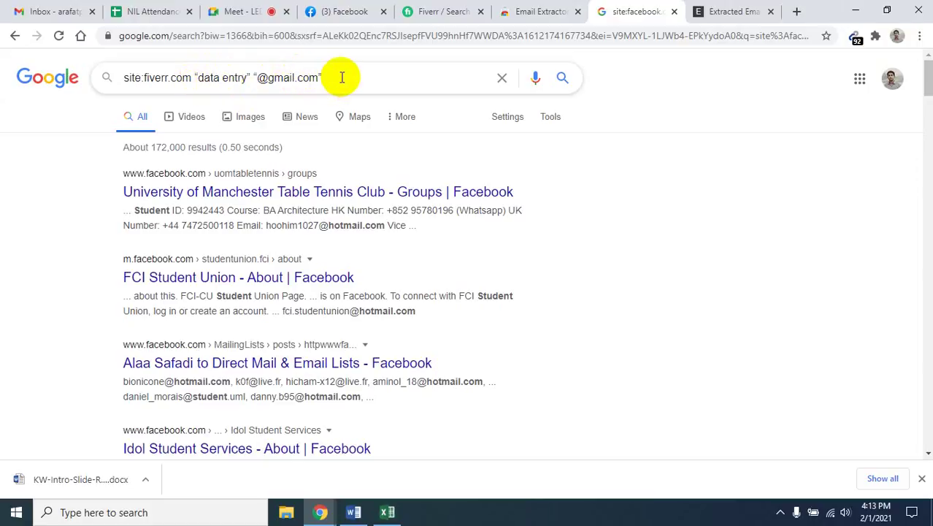
{"action": "key", "text": "Return"}
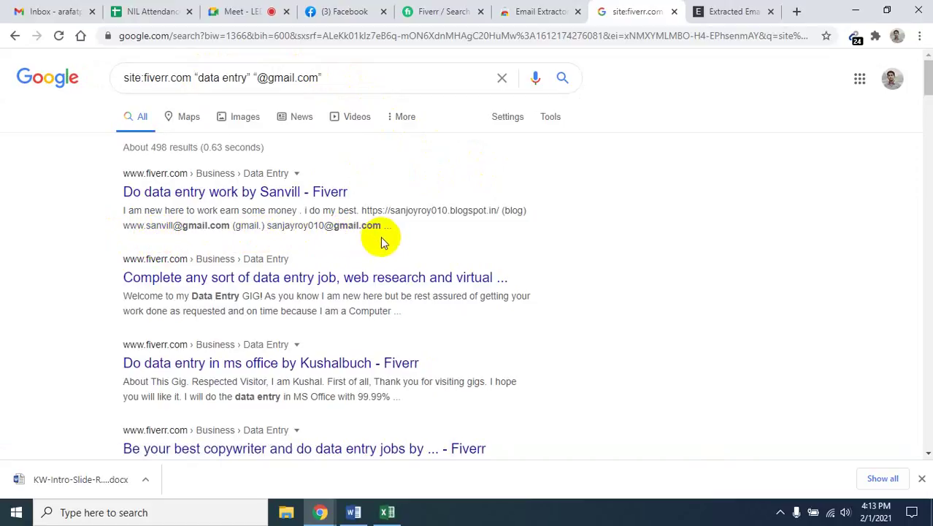
Review the Fiverr data entry search results and the email addresses that the Email Extractor extension collected from them
{"action": "scroll", "coordinate": [381, 236], "scroll_direction": "down", "scroll_amount": 1}
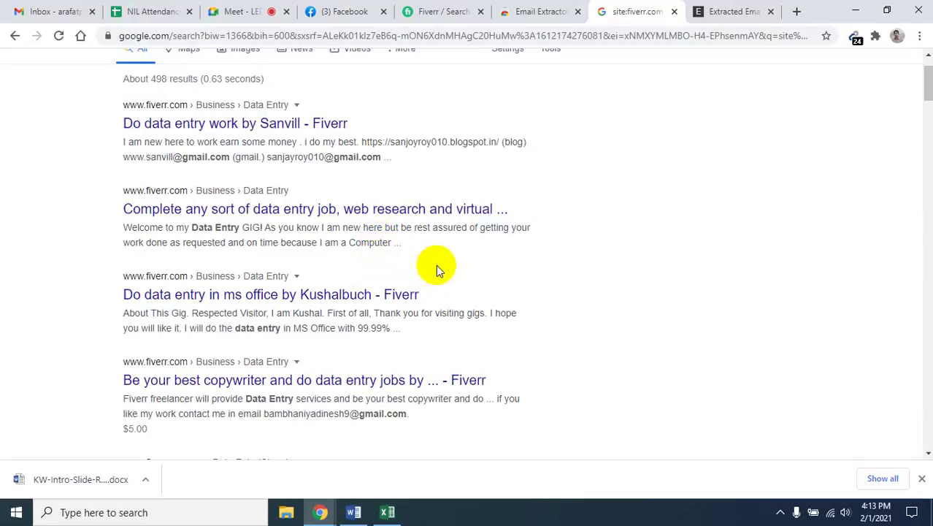
{"action": "scroll", "coordinate": [436, 264], "scroll_direction": "up", "scroll_amount": 1}
{"action": "scroll", "coordinate": [375, 232], "scroll_direction": "down", "scroll_amount": 4}
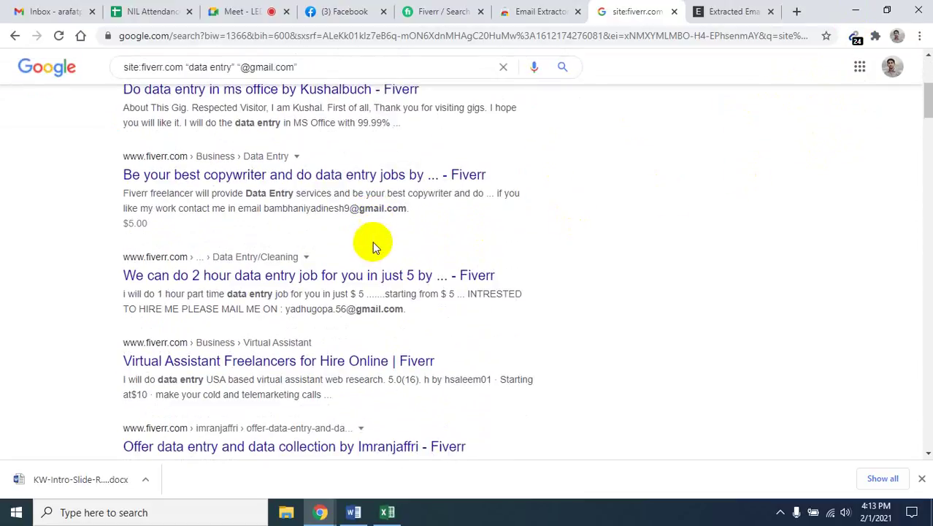
{"action": "left_click", "coordinate": [855, 37]}
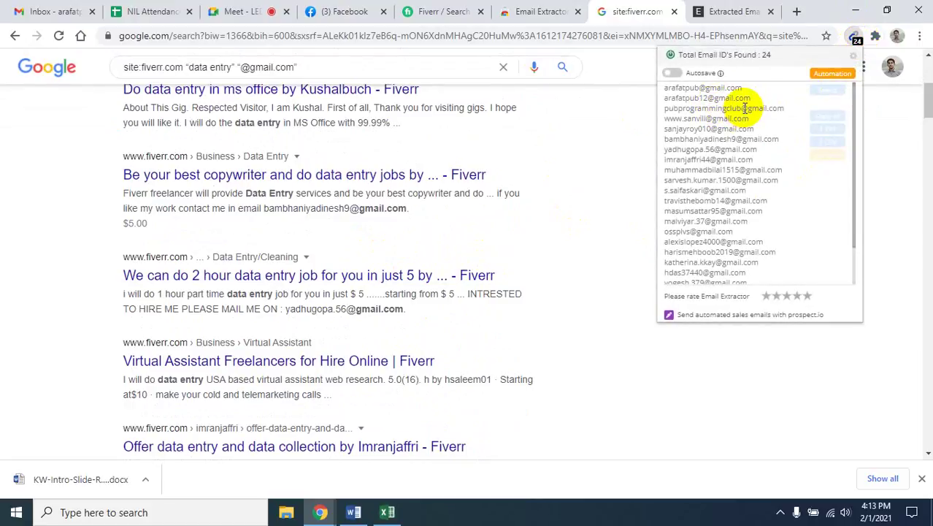
{"action": "left_click", "coordinate": [853, 38]}
{"action": "scroll", "coordinate": [424, 233], "scroll_direction": "down", "scroll_amount": 5}
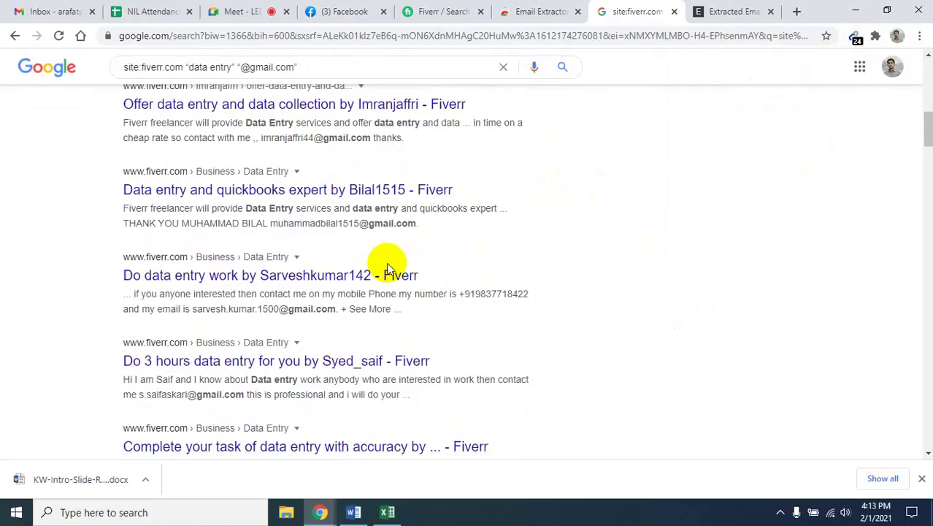
{"action": "scroll", "coordinate": [394, 264], "scroll_direction": "up", "scroll_amount": 5}
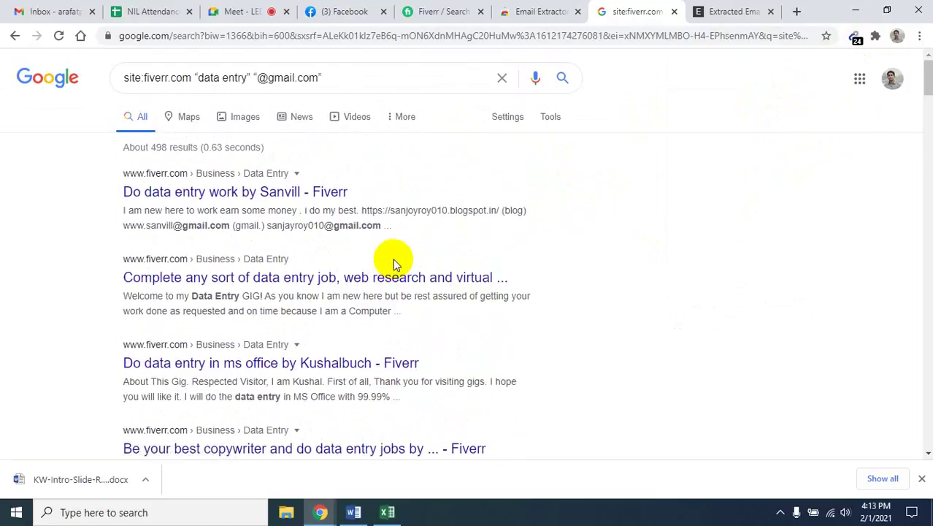
{"action": "scroll", "coordinate": [393, 262], "scroll_direction": "down", "scroll_amount": 5}
{"action": "scroll", "coordinate": [396, 268], "scroll_direction": "down", "scroll_amount": 4}
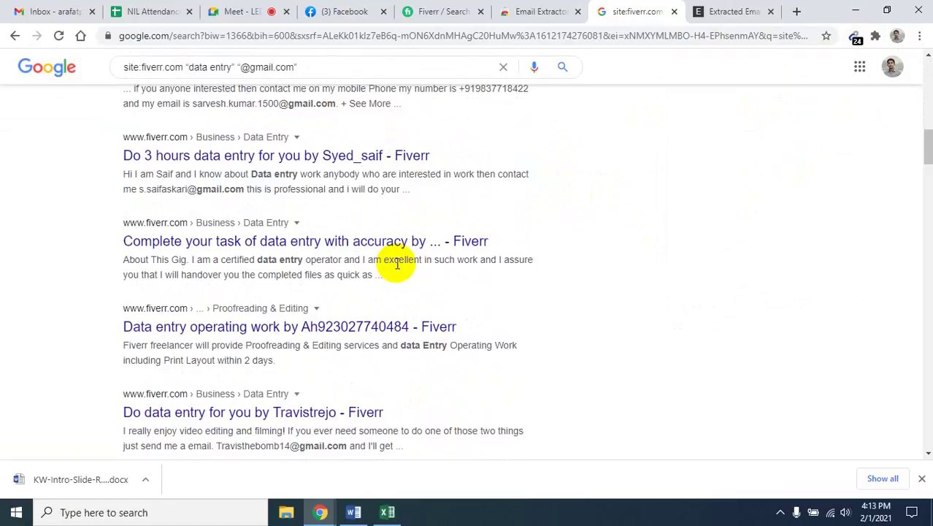
{"action": "scroll", "coordinate": [396, 264], "scroll_direction": "up", "scroll_amount": 9}
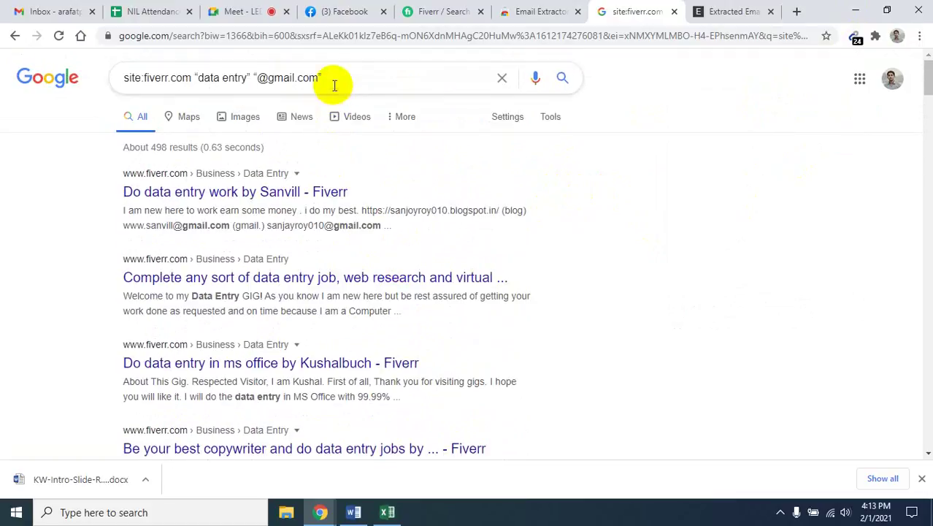
Add the criterion "buyer" to the Fiverr data entry query, run the search and look through the results
{"action": "left_click", "coordinate": [334, 78]}
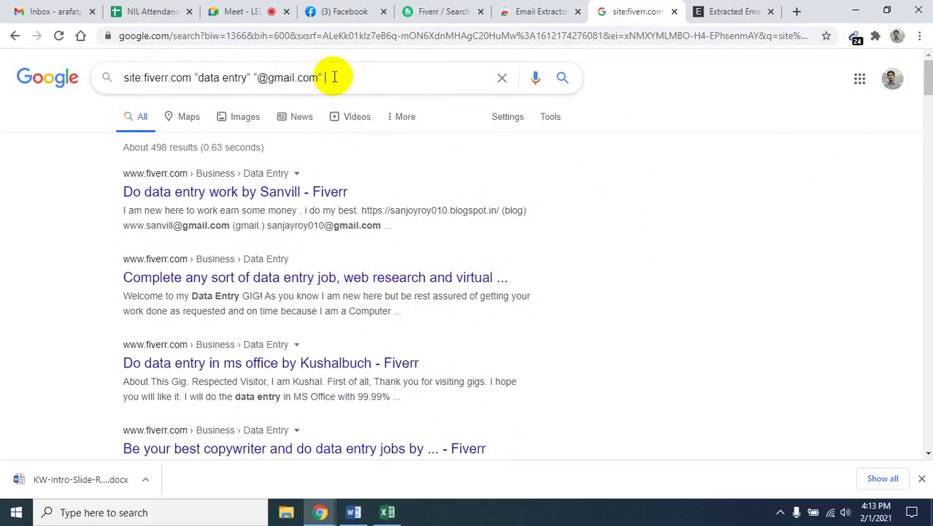
{"action": "type", "text": "\"\"buyer"}
{"action": "key", "text": "Right"}
{"action": "key", "text": "Return"}
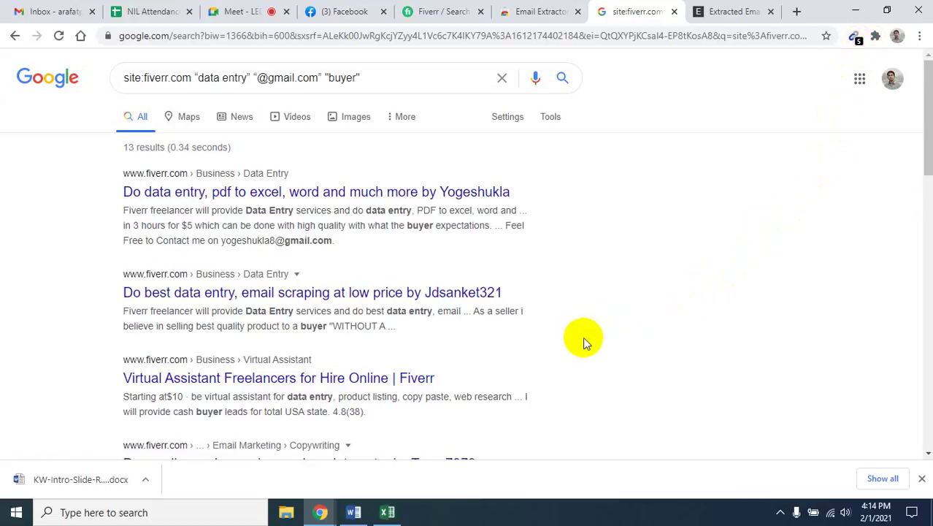
{"action": "scroll", "coordinate": [583, 340], "scroll_direction": "down", "scroll_amount": 12}
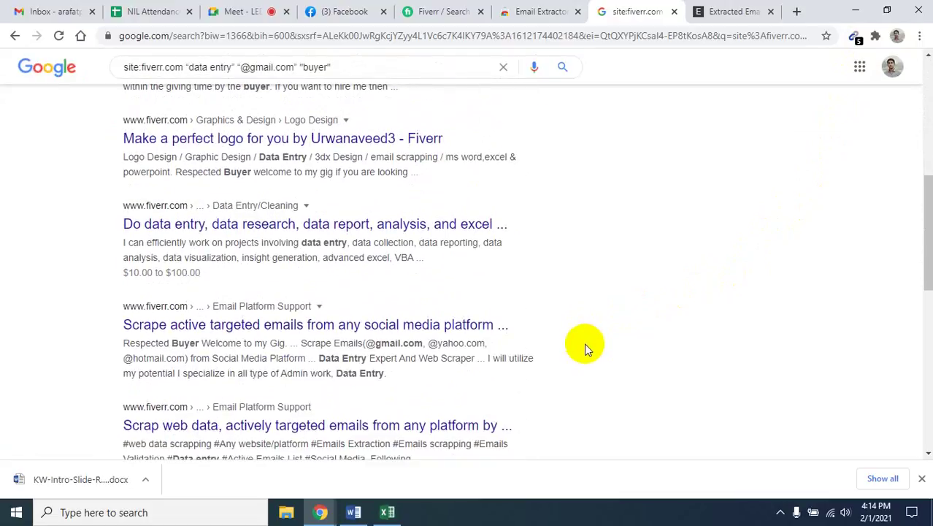
{"action": "scroll", "coordinate": [585, 348], "scroll_direction": "down", "scroll_amount": 1}
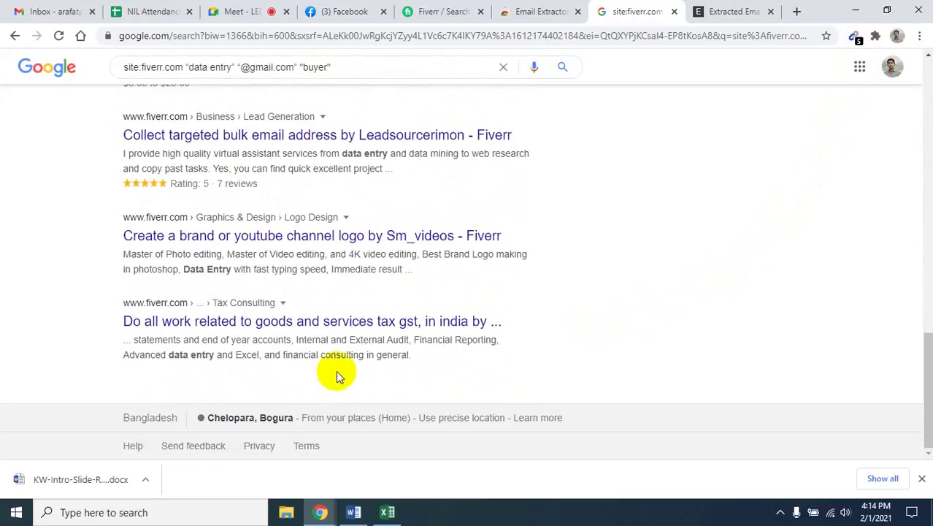
{"action": "scroll", "coordinate": [444, 366], "scroll_direction": "up", "scroll_amount": 13}
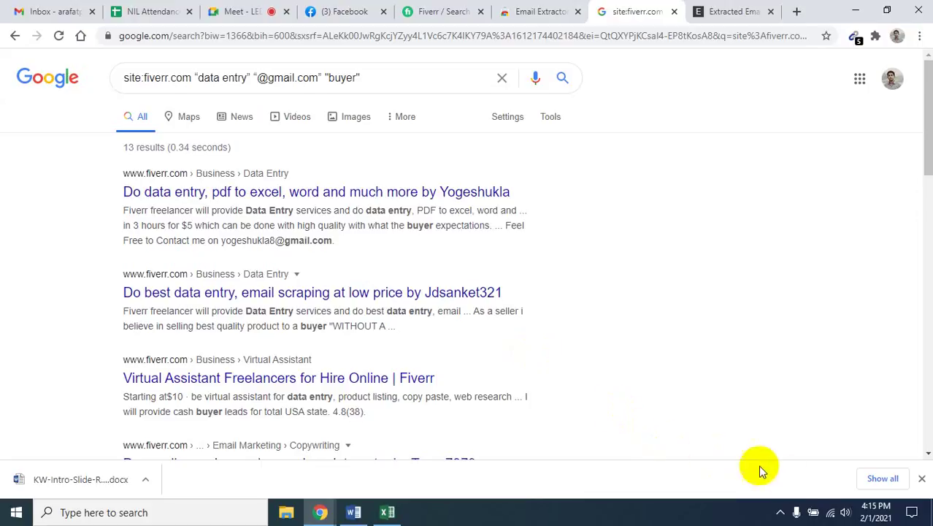
{"action": "left_click", "coordinate": [779, 513]}
{"action": "left_click", "coordinate": [759, 485]}
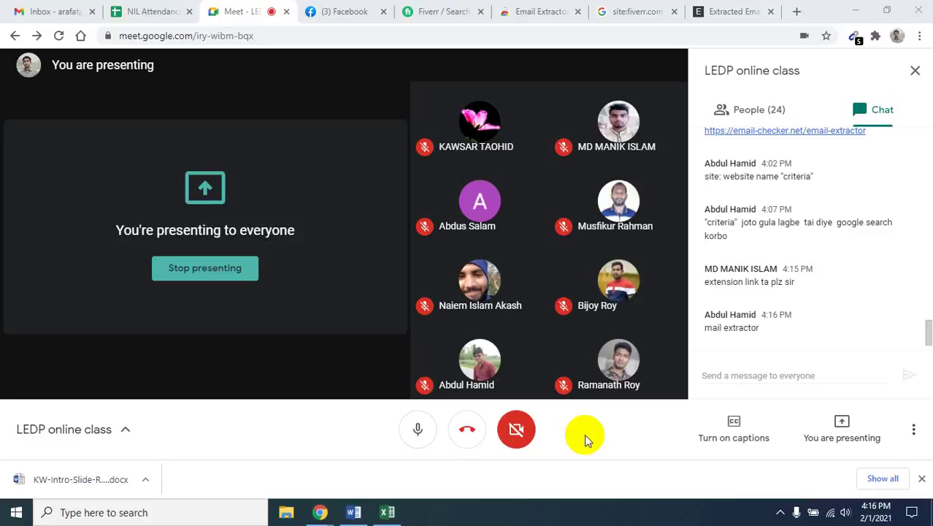
Switch to the Fiverr site, view the seller dashboard, return to buying mode and show the Video & Animation categories
{"action": "left_click", "coordinate": [413, 11]}
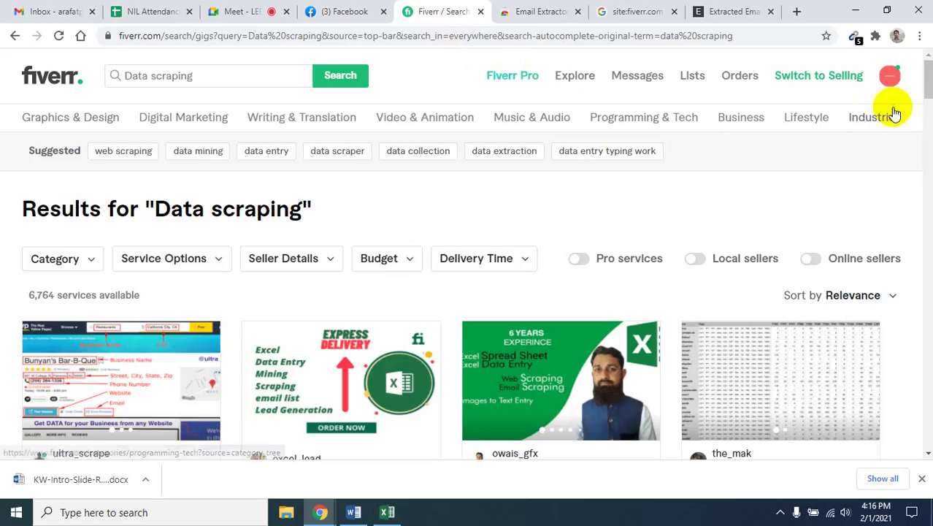
{"action": "left_click", "coordinate": [818, 76]}
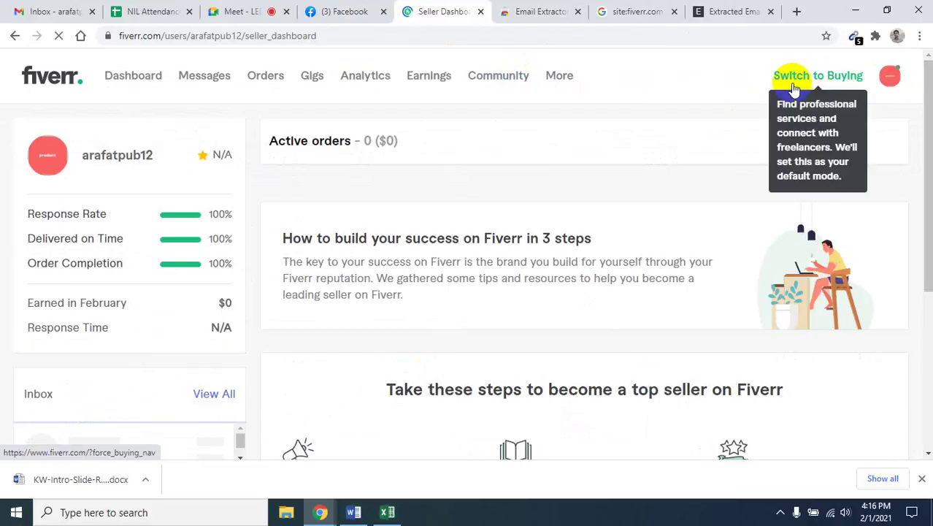
{"action": "left_click", "coordinate": [855, 84]}
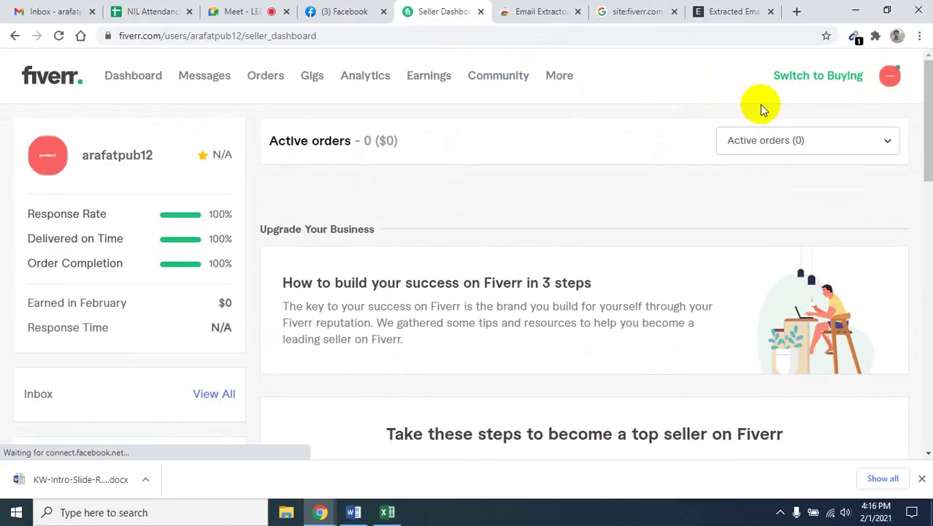
{"action": "left_click", "coordinate": [822, 82]}
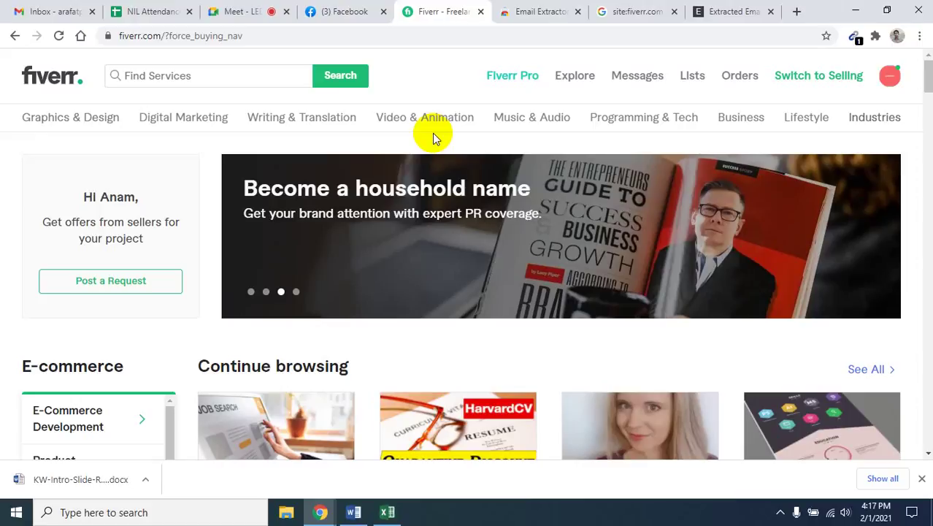
{"action": "mouse_move", "coordinate": [430, 120]}
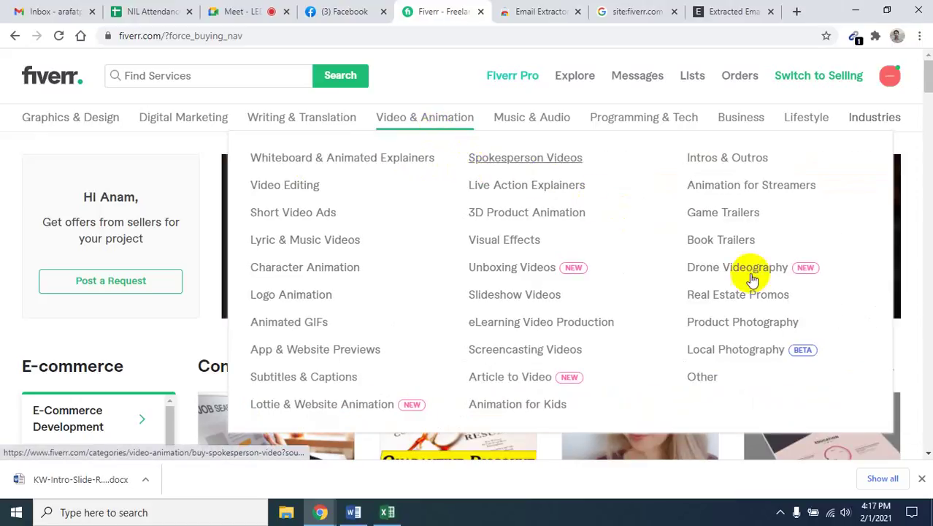
{"action": "left_click", "coordinate": [779, 512]}
{"action": "left_click", "coordinate": [754, 485]}
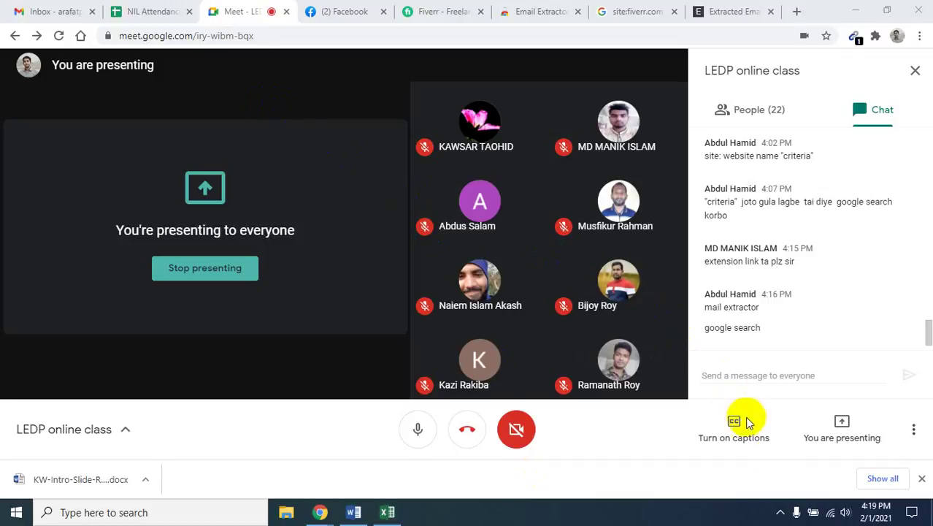
{"action": "left_click", "coordinate": [780, 512]}
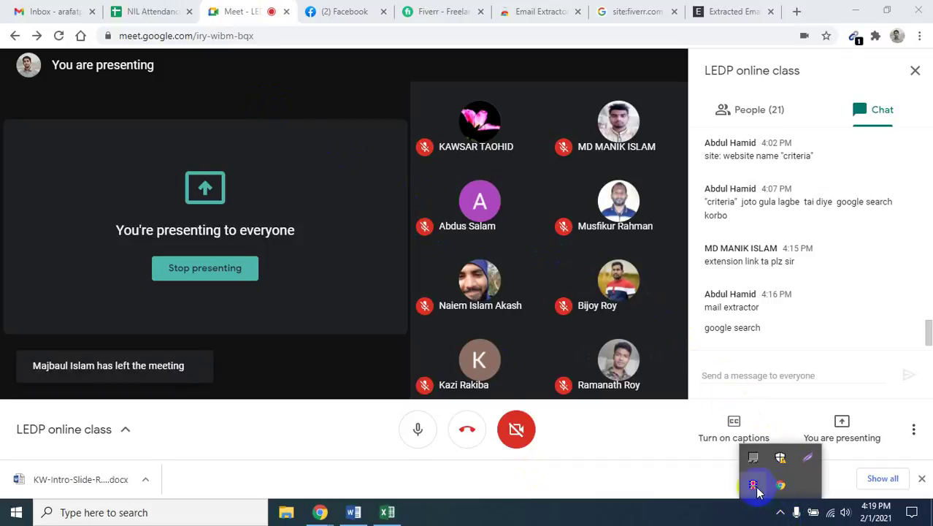
{"action": "left_click", "coordinate": [609, 478]}
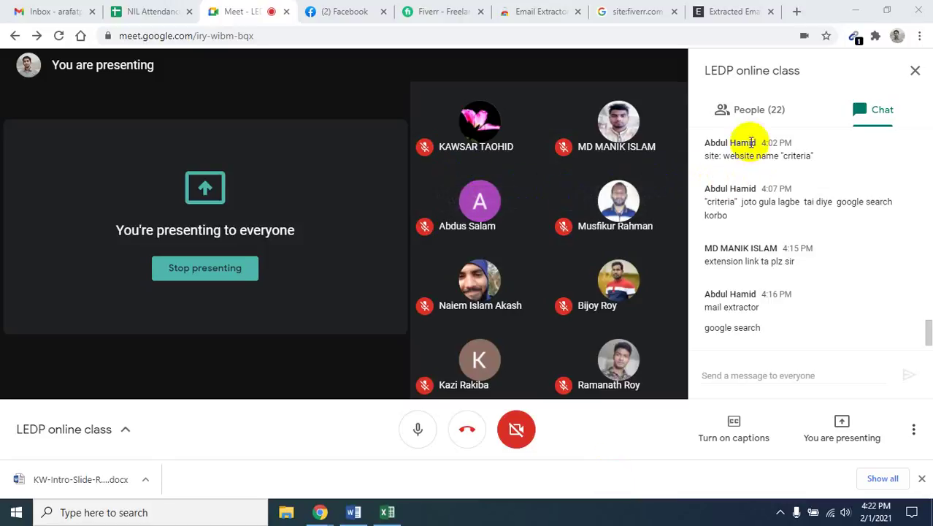
Open the meeting's participant list and look through the people who are in the call
{"action": "left_click", "coordinate": [756, 117]}
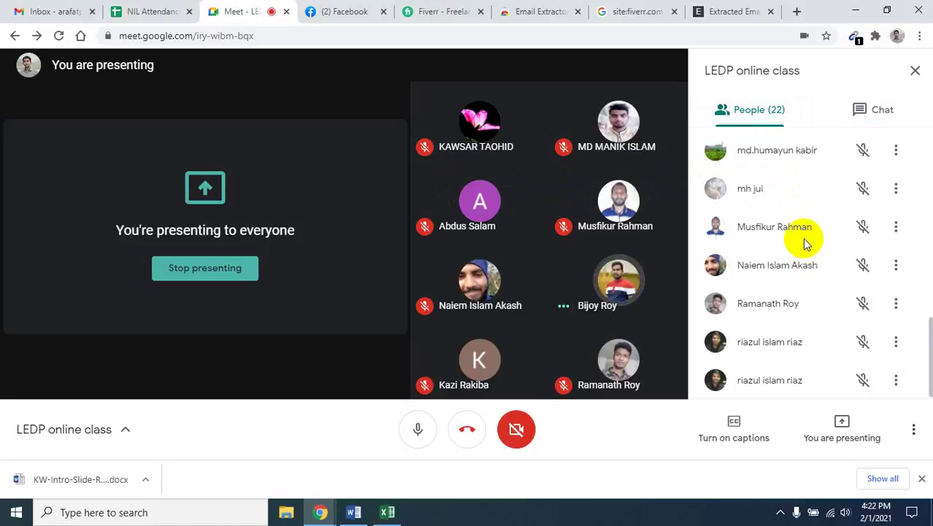
{"action": "scroll", "coordinate": [804, 245], "scroll_direction": "up", "scroll_amount": 3}
{"action": "scroll", "coordinate": [804, 245], "scroll_direction": "up", "scroll_amount": 5}
{"action": "scroll", "coordinate": [802, 232], "scroll_direction": "down", "scroll_amount": 8}
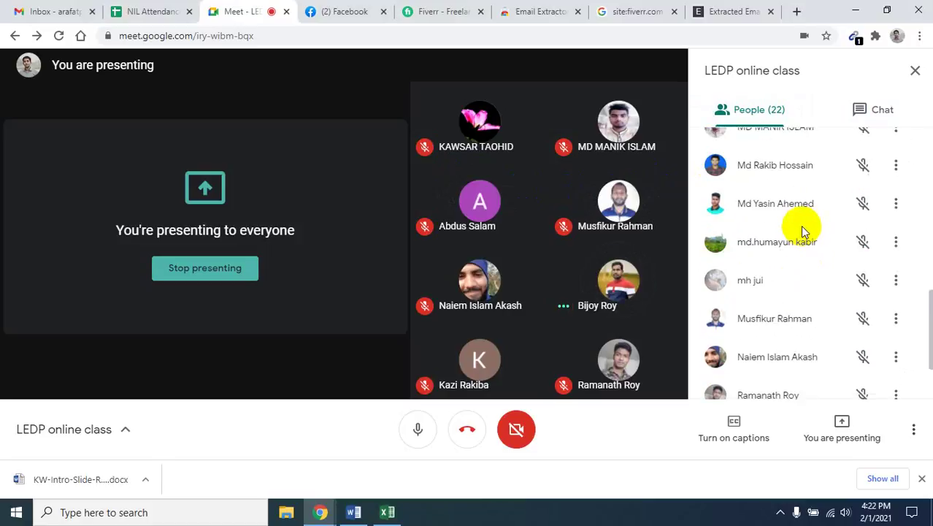
{"action": "scroll", "coordinate": [804, 231], "scroll_direction": "up", "scroll_amount": 4}
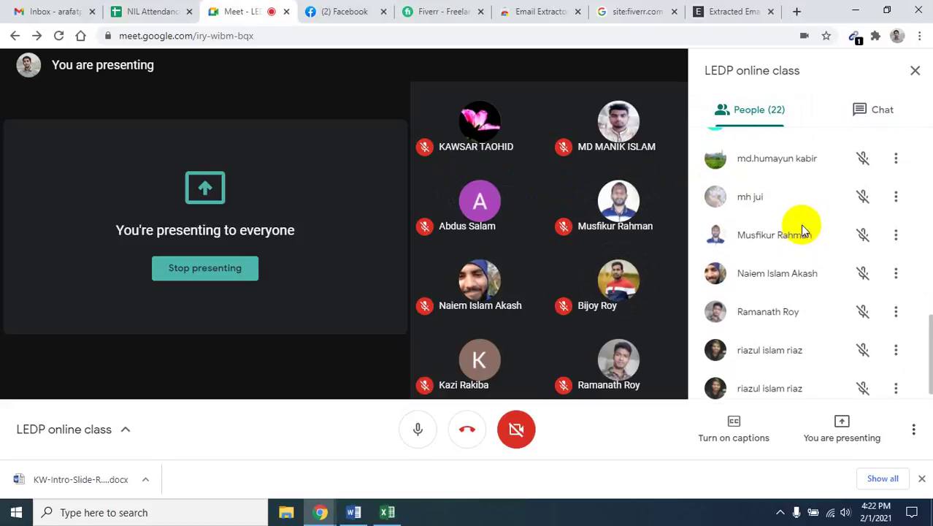
{"action": "scroll", "coordinate": [804, 231], "scroll_direction": "up", "scroll_amount": 4}
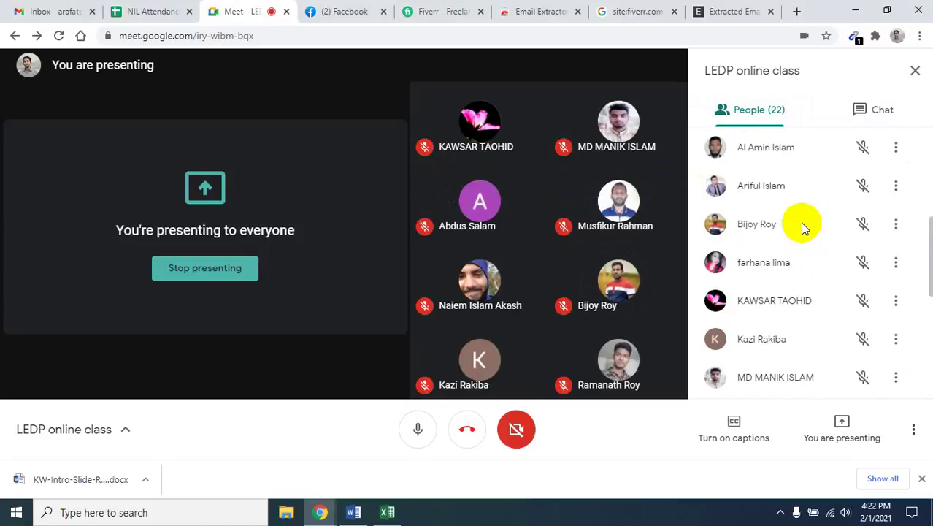
{"action": "scroll", "coordinate": [804, 229], "scroll_direction": "up", "scroll_amount": 5}
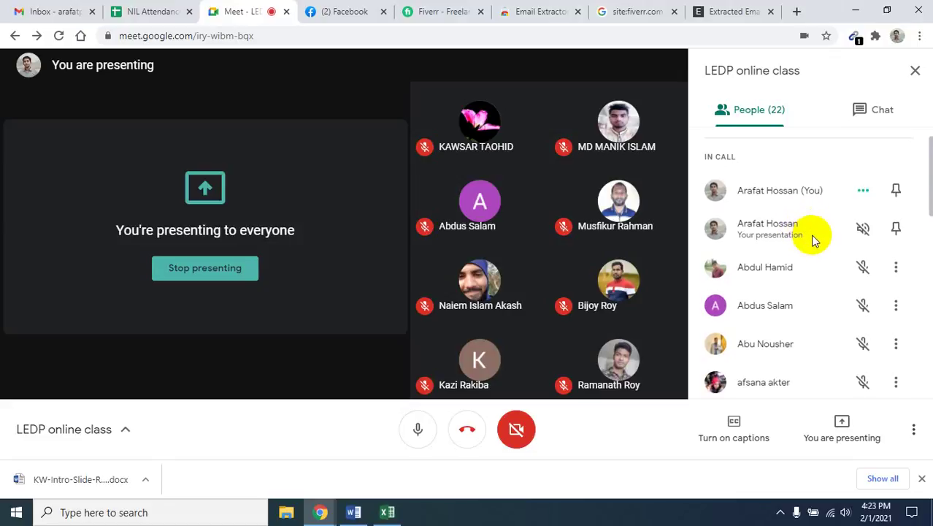
{"action": "scroll", "coordinate": [813, 237], "scroll_direction": "down", "scroll_amount": 3}
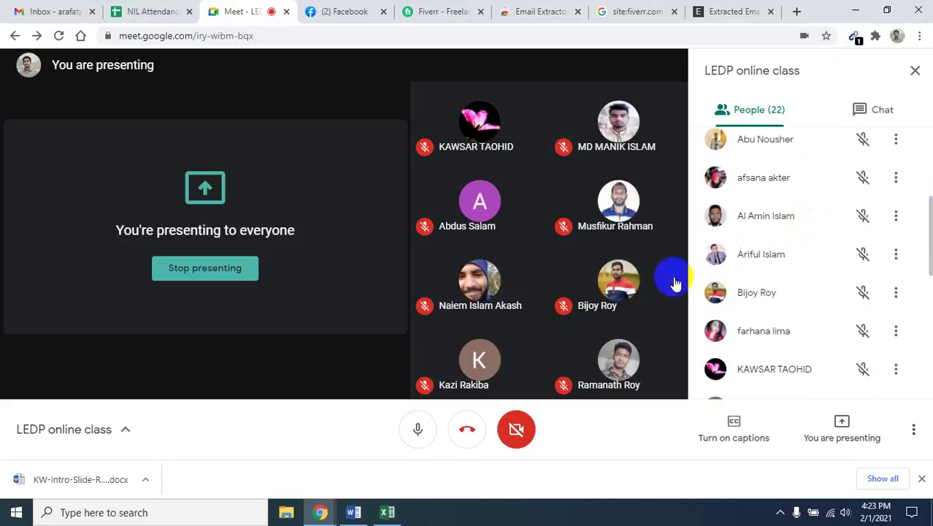
{"action": "left_click", "coordinate": [781, 514]}
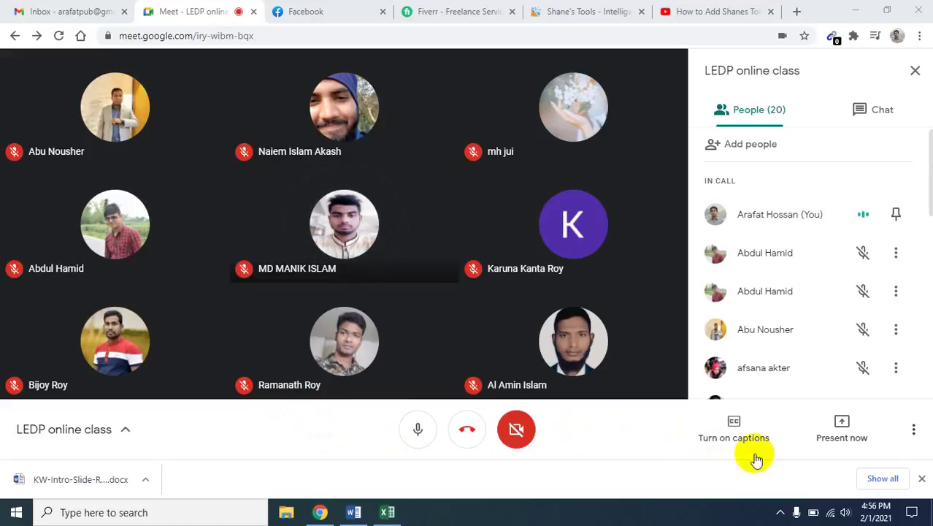
Present the entire screen to everyone in the LEDP online class meeting
{"action": "left_click", "coordinate": [842, 425]}
{"action": "left_click", "coordinate": [842, 425]}
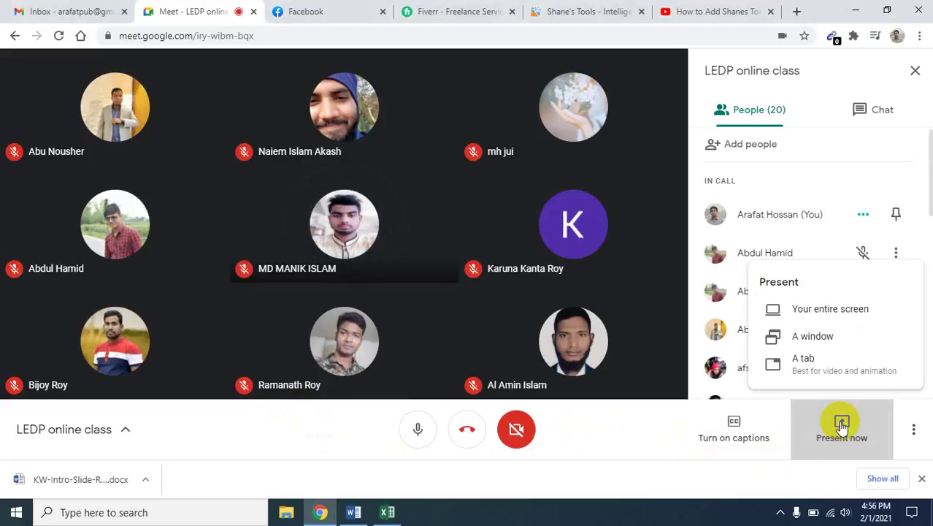
{"action": "left_click", "coordinate": [817, 314]}
{"action": "left_click", "coordinate": [381, 141]}
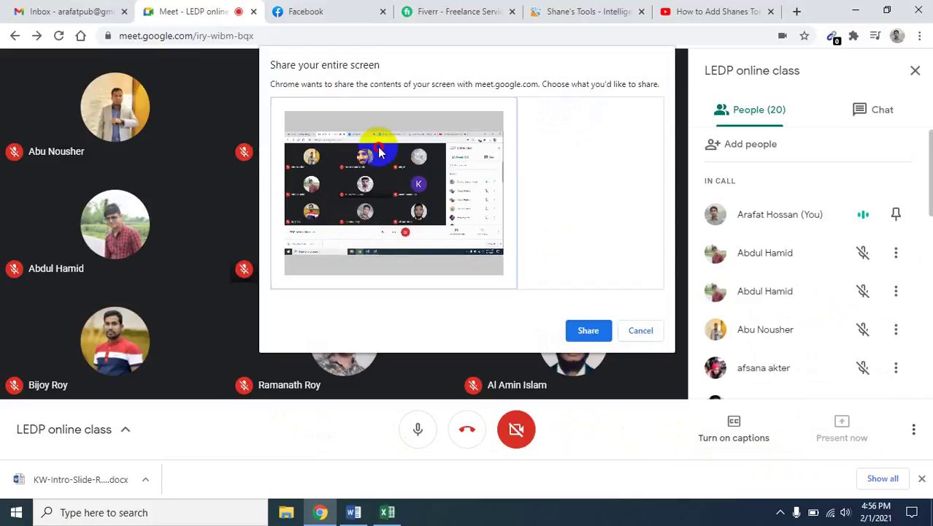
{"action": "left_click", "coordinate": [574, 336]}
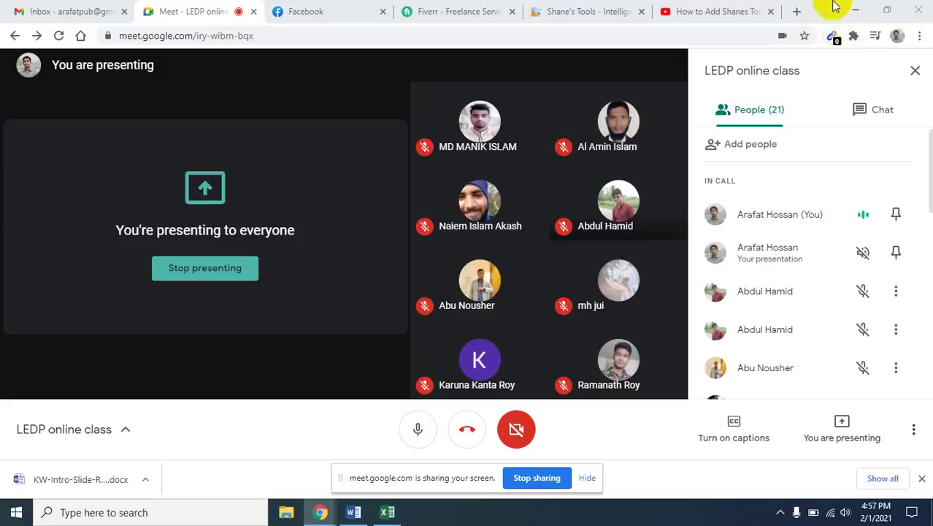
Open a new browser tab ready for a web search
{"action": "left_click", "coordinate": [796, 9]}
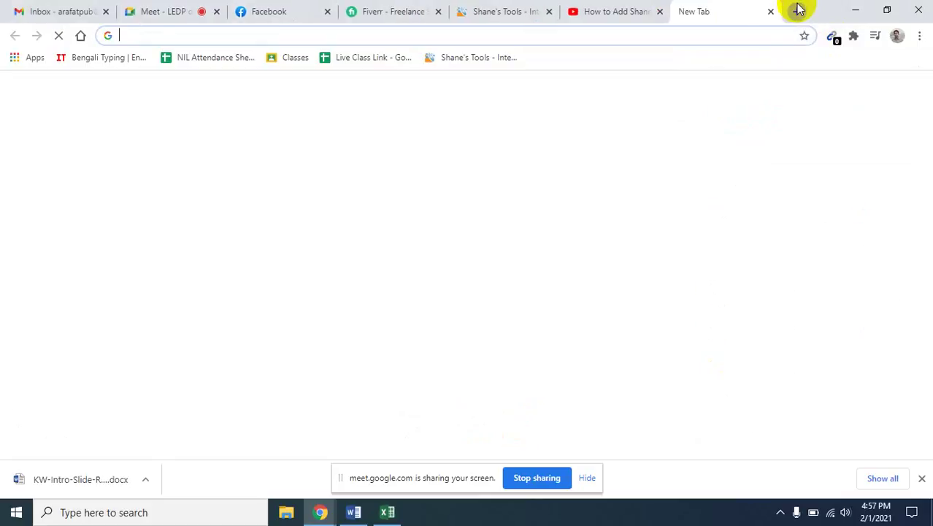
{"action": "left_click", "coordinate": [150, 38]}
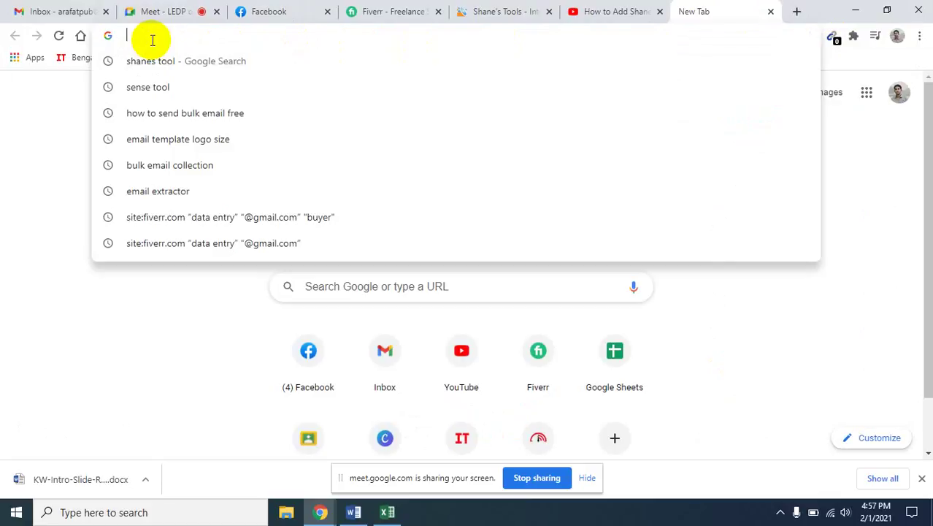
{"action": "key", "text": "Down"}
{"action": "key", "text": "BackSpace"}
{"action": "key", "text": "BackSpace"}
{"action": "key", "text": "BackSpace"}
{"action": "key", "text": "BackSpace"}
{"action": "key", "text": "BackSpace"}
{"action": "key", "text": "BackSpace"}
{"action": "key", "text": "BackSpace"}
{"action": "key", "text": "BackSpace"}
{"action": "key", "text": "BackSpace"}
{"action": "key", "text": "BackSpace"}
{"action": "key", "text": "BackSpace"}
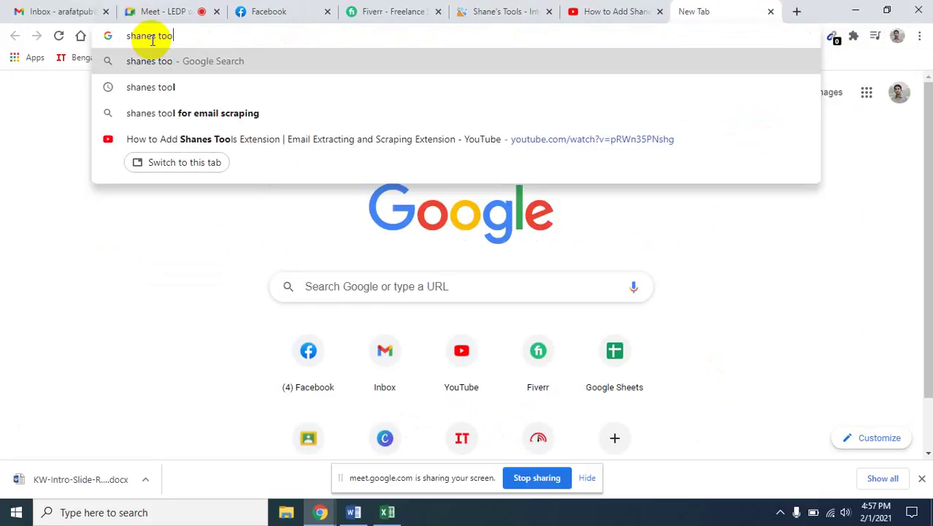
Search Google for "Shane's tool"
{"action": "type", "text": "Shane's"}
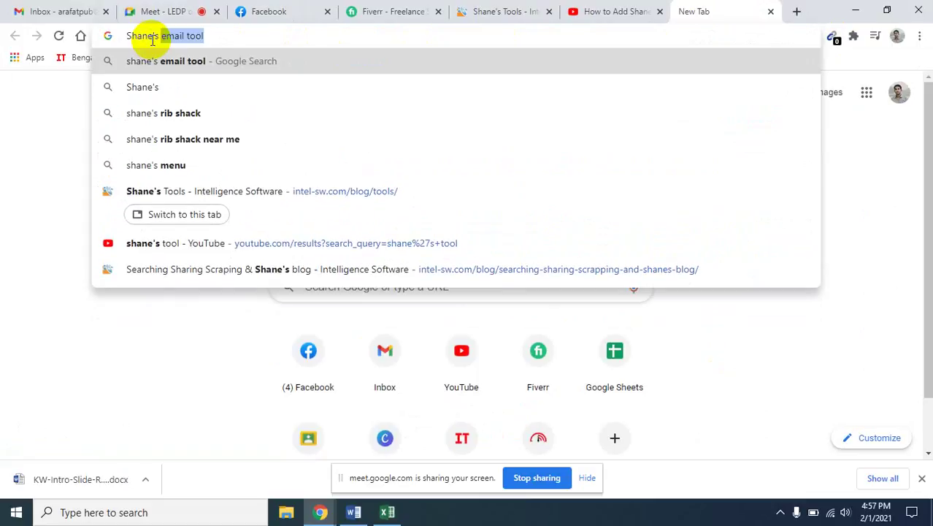
{"action": "type", "text": " too"}
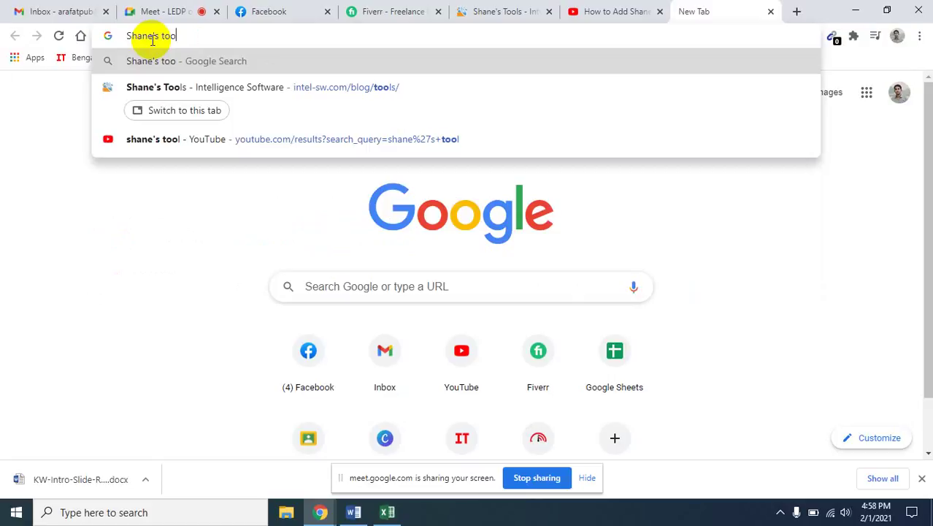
{"action": "type", "text": "l"}
{"action": "key", "text": "Return"}
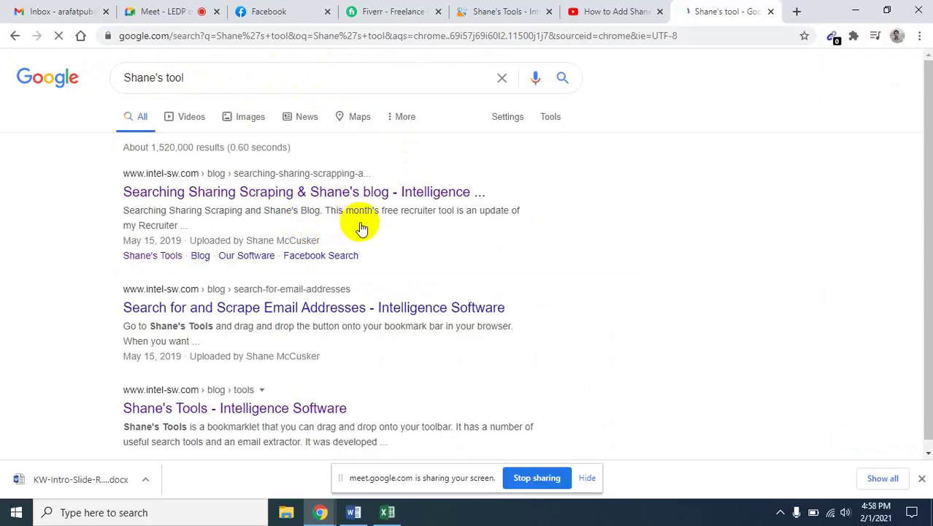
Open the "Searching Sharing Scraping & Shane's blog" result, look through the article and go to the site's Shane's Tools page
{"action": "left_click", "coordinate": [225, 197]}
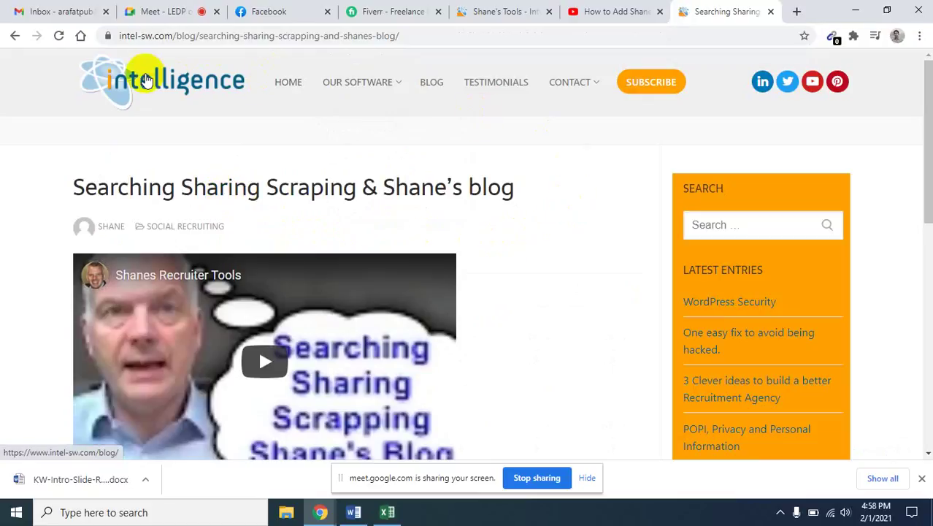
{"action": "scroll", "coordinate": [582, 214], "scroll_direction": "down", "scroll_amount": 8}
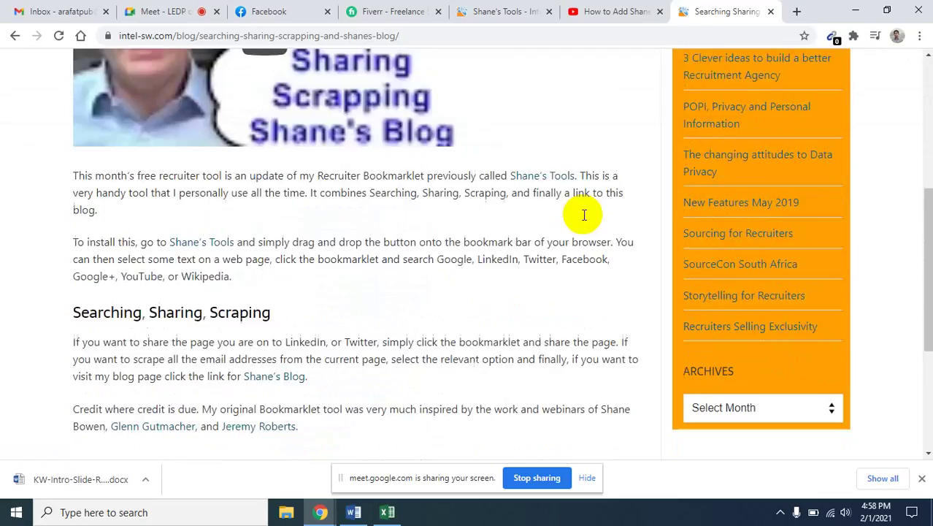
{"action": "scroll", "coordinate": [584, 204], "scroll_direction": "up", "scroll_amount": 8}
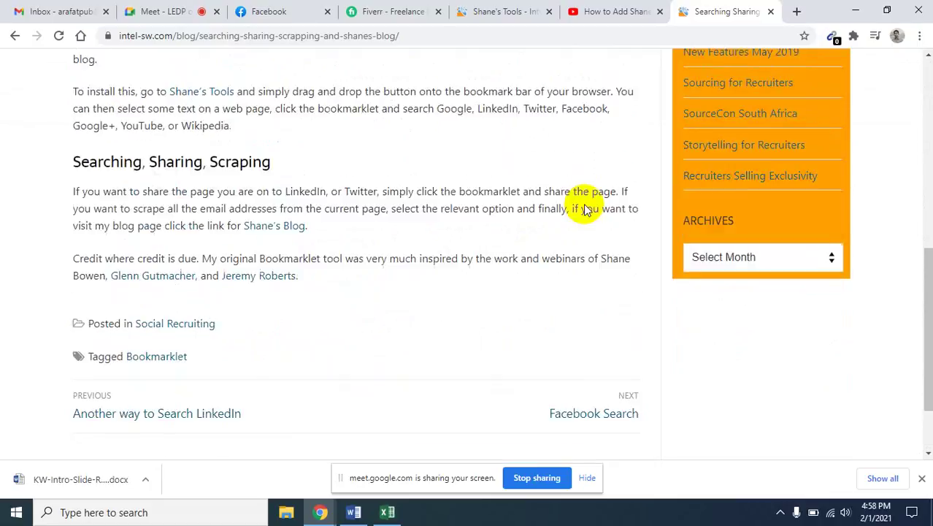
{"action": "mouse_move", "coordinate": [400, 92]}
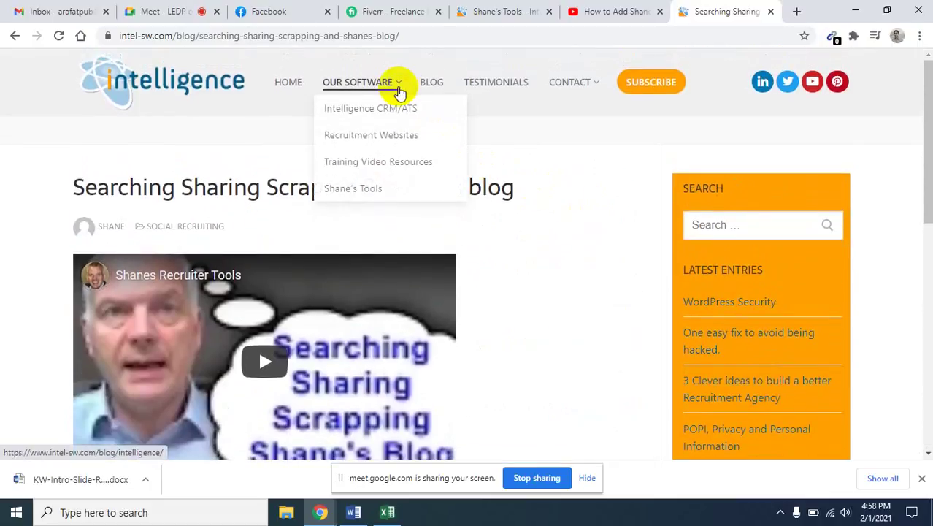
{"action": "left_click", "coordinate": [354, 190]}
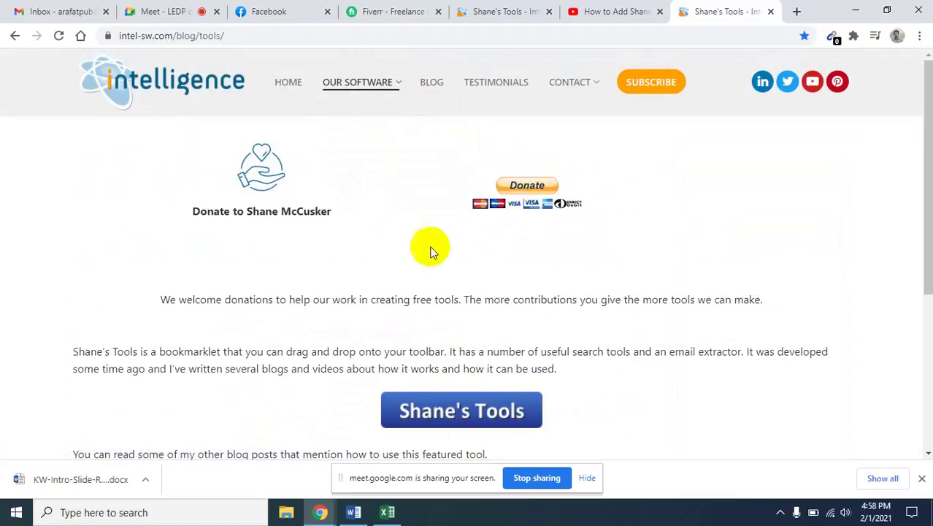
Look over the Shane's Tools page and remove its existing bookmark from the browser
{"action": "scroll", "coordinate": [630, 308], "scroll_direction": "down", "scroll_amount": 1}
{"action": "scroll", "coordinate": [630, 302], "scroll_direction": "down", "scroll_amount": 2}
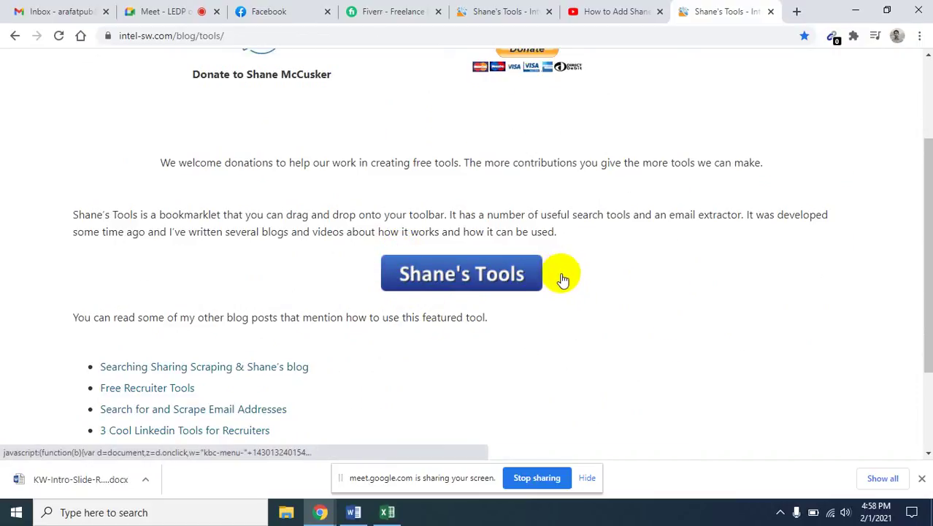
{"action": "scroll", "coordinate": [562, 277], "scroll_direction": "up", "scroll_amount": 2}
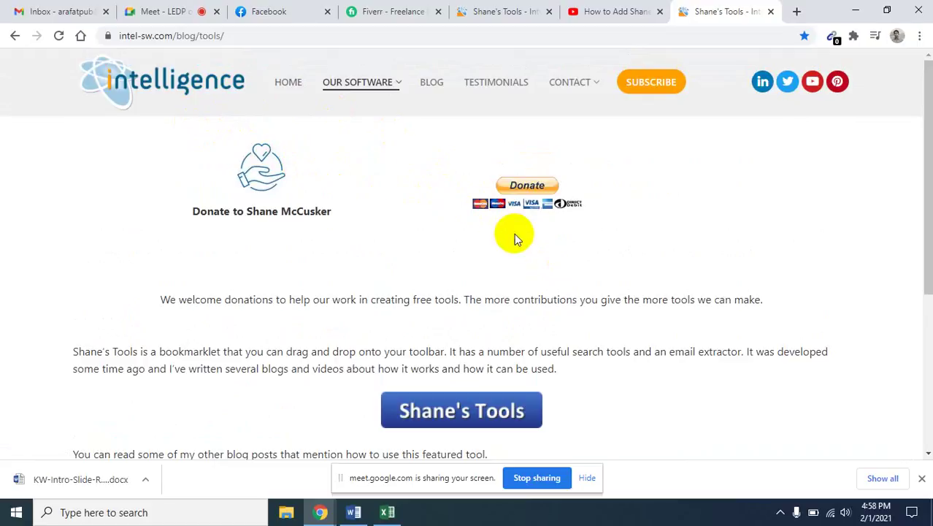
{"action": "left_click", "coordinate": [803, 36]}
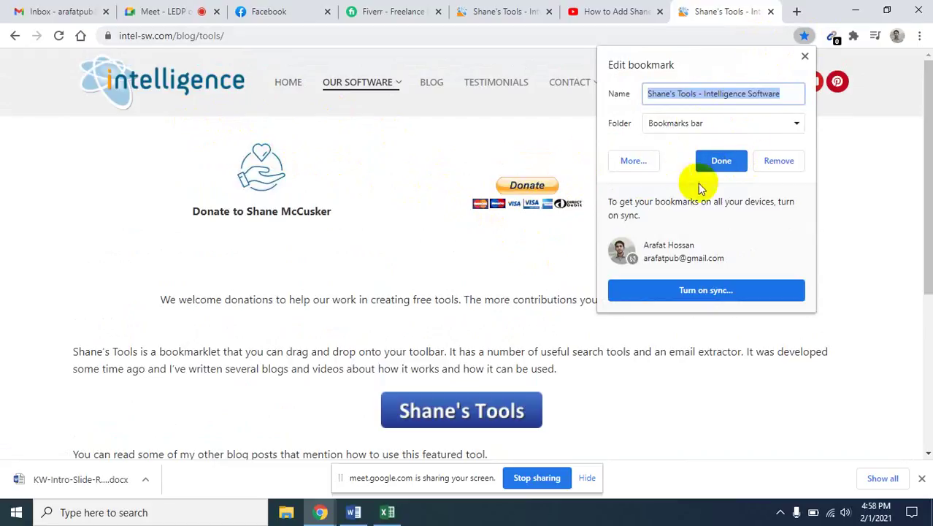
{"action": "left_click", "coordinate": [758, 161]}
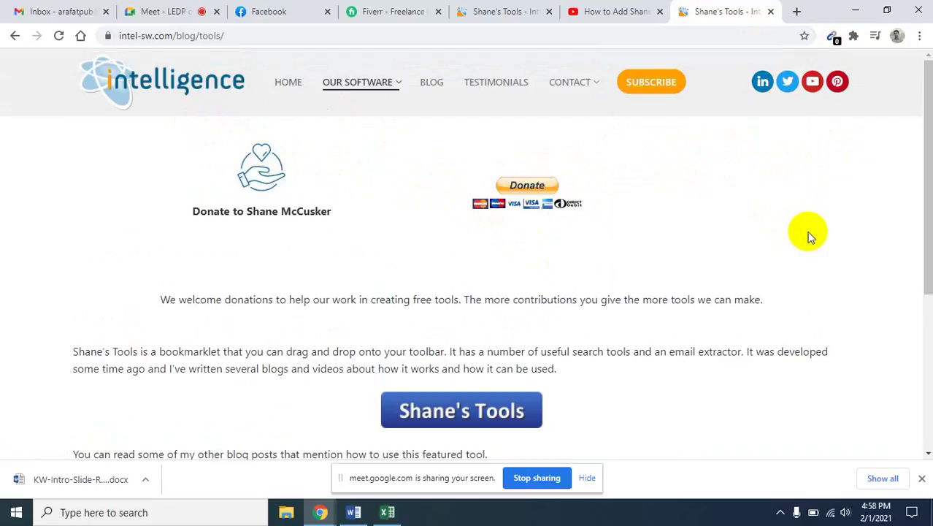
Show the browser's bookmarks bar and add the Shane's Tools bookmarklet from the page to it
{"action": "left_click", "coordinate": [921, 37]}
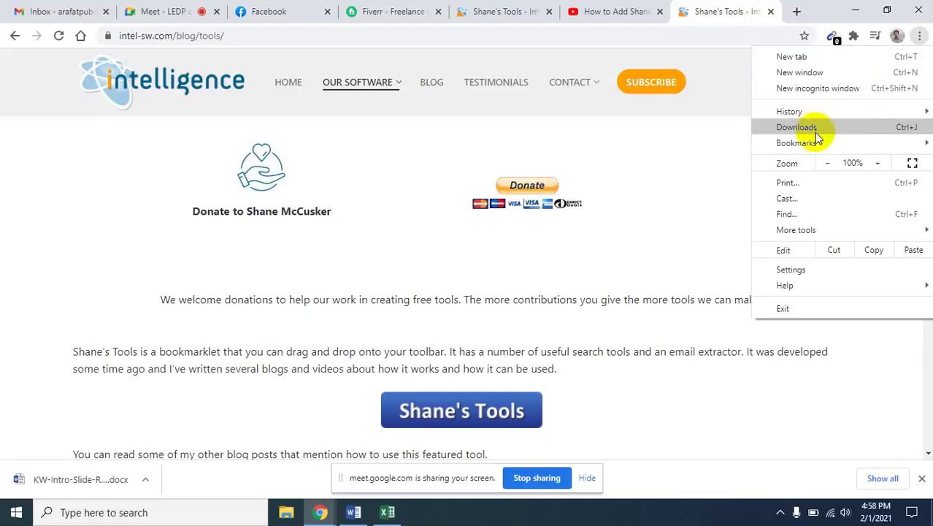
{"action": "mouse_move", "coordinate": [816, 148]}
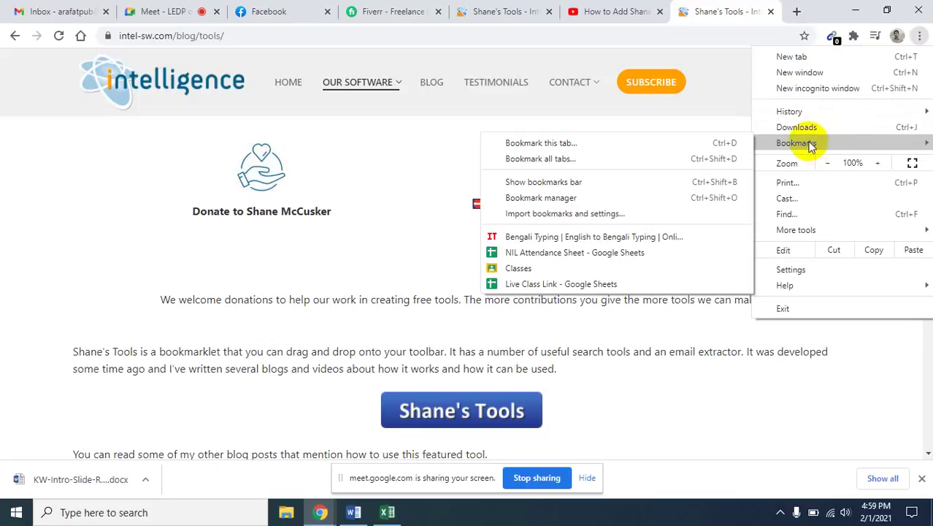
{"action": "left_click", "coordinate": [544, 184]}
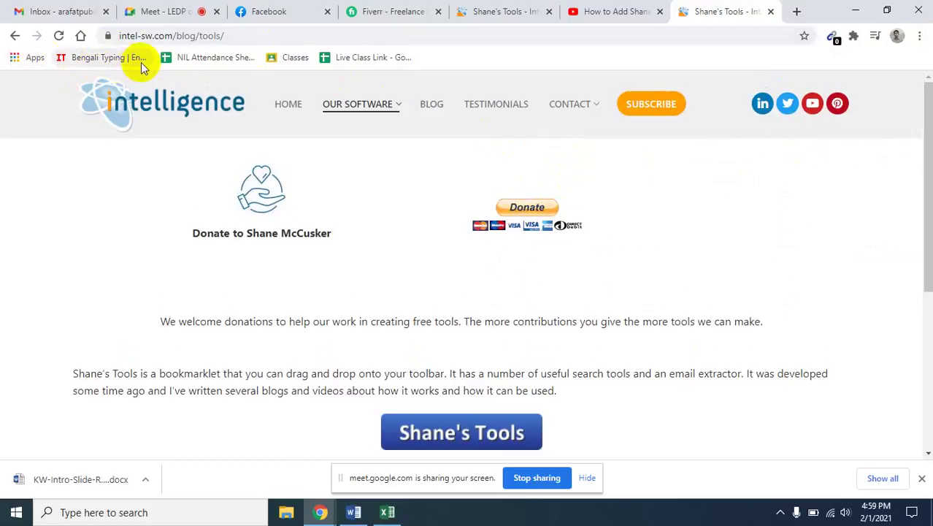
{"action": "right_click", "coordinate": [32, 60]}
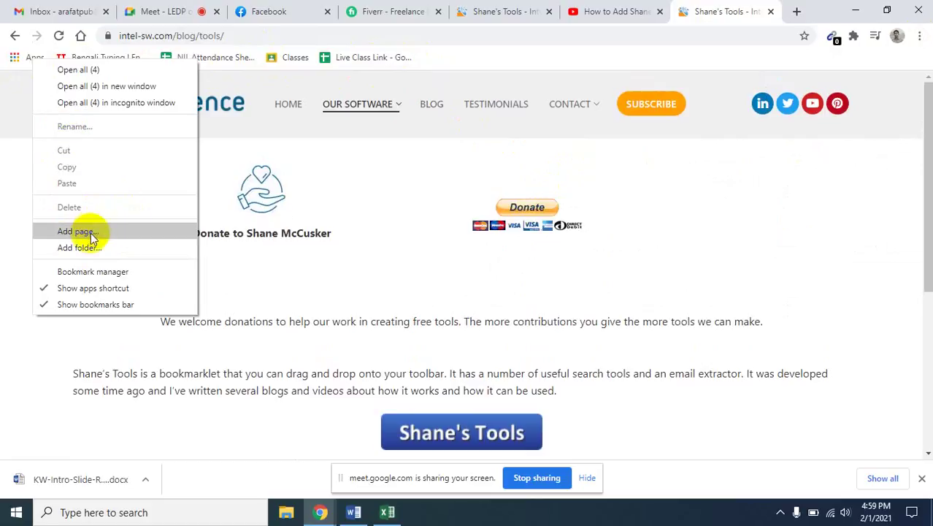
{"action": "left_click", "coordinate": [13, 156]}
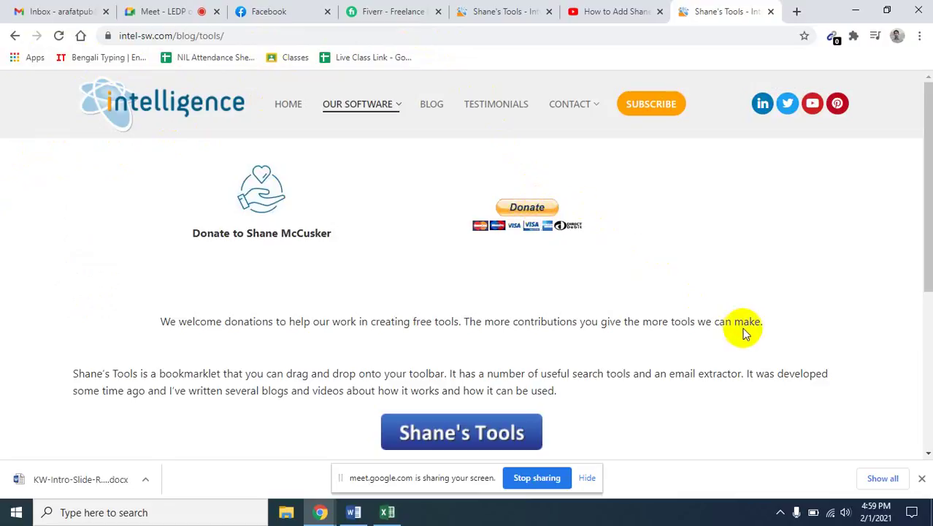
{"action": "scroll", "coordinate": [745, 332], "scroll_direction": "down", "scroll_amount": 1}
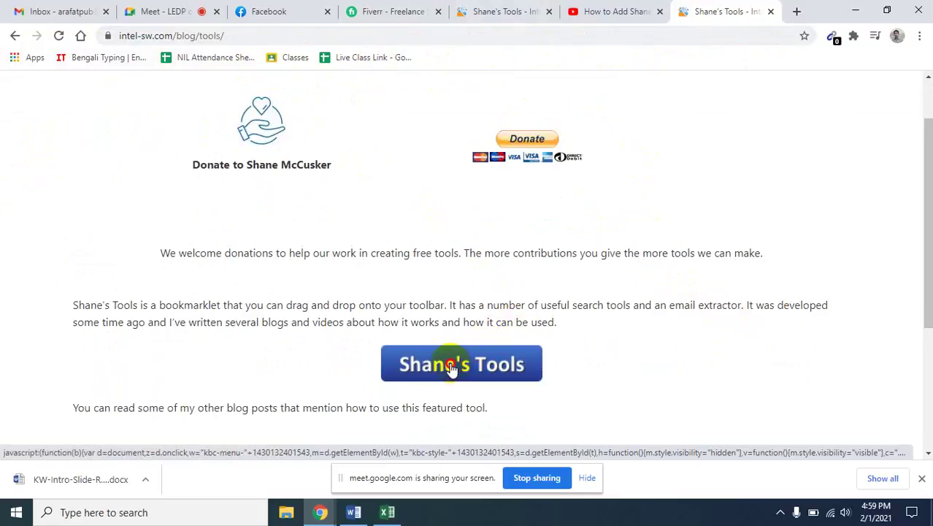
{"action": "mouse_move", "coordinate": [454, 363]}
{"action": "left_mouse_down"}
{"action": "mouse_move", "coordinate": [477, 236]}
{"action": "mouse_move", "coordinate": [489, 62]}
{"action": "left_mouse_up"}
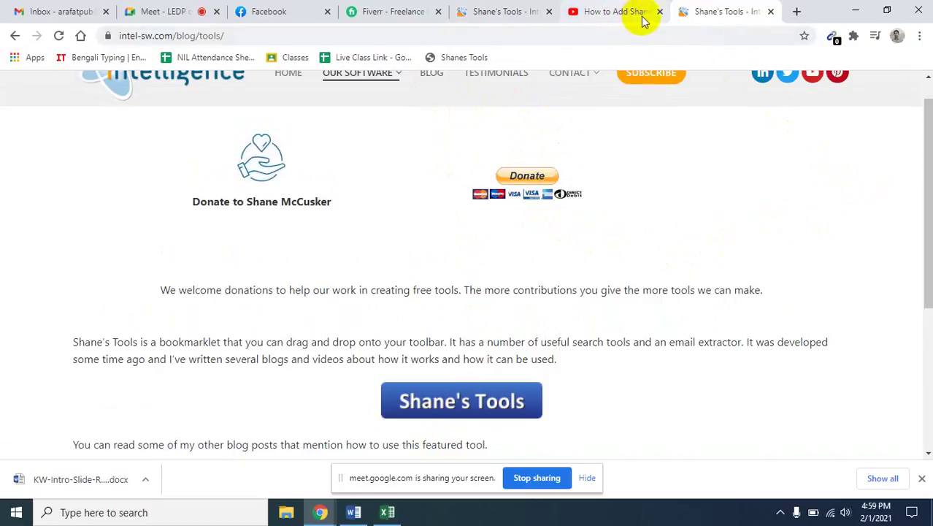
{"action": "left_click", "coordinate": [795, 11]}
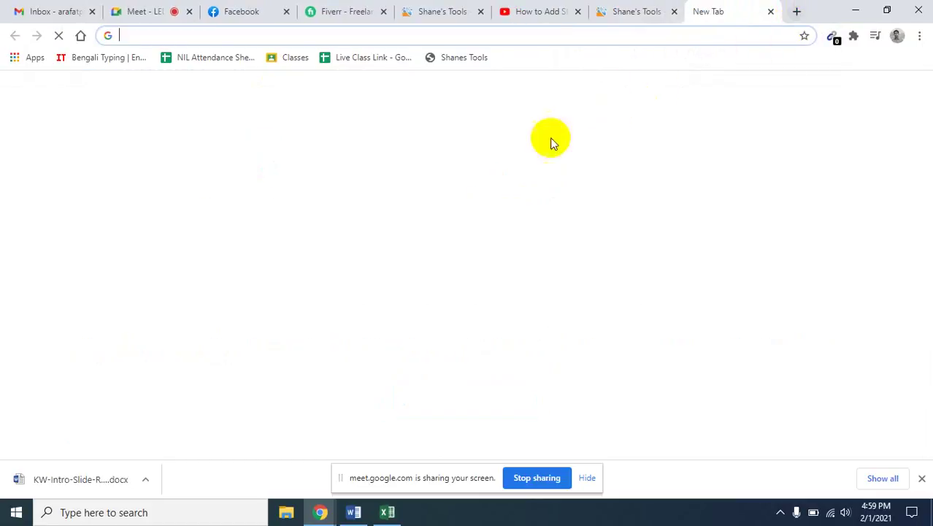
{"action": "left_click", "coordinate": [181, 37]}
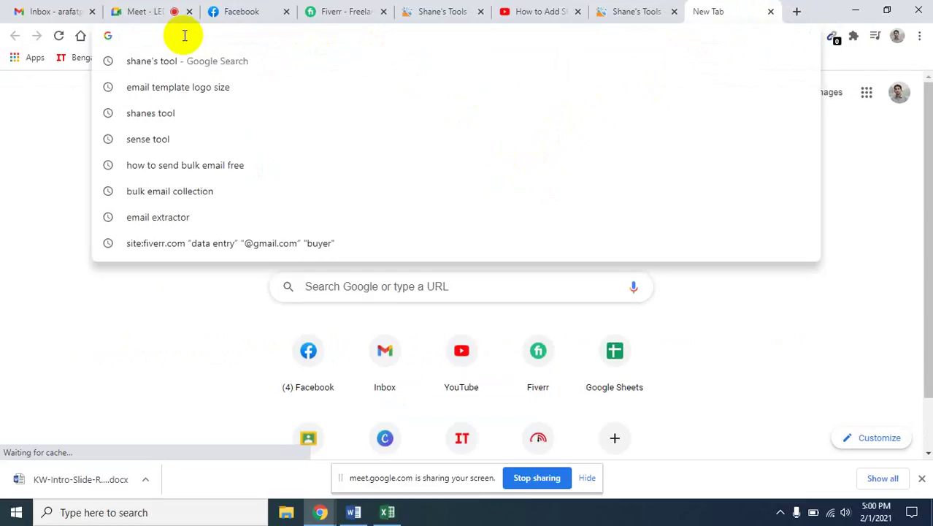
{"action": "type", "text": "S"}
{"action": "key", "text": "BackSpace"}
{"action": "key", "text": "BackSpace"}
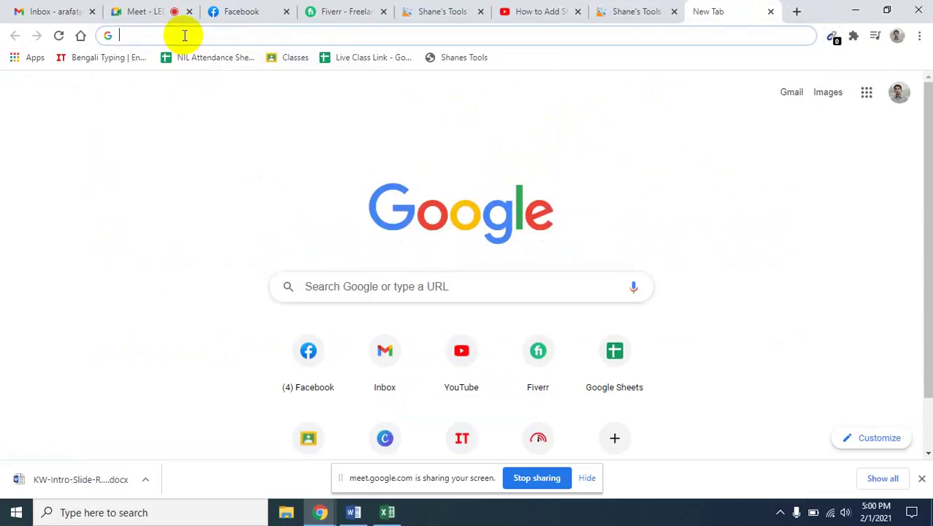
{"action": "type", "text": "site:fiverr.com “data entry” “@gmail.com” “buyer”"}
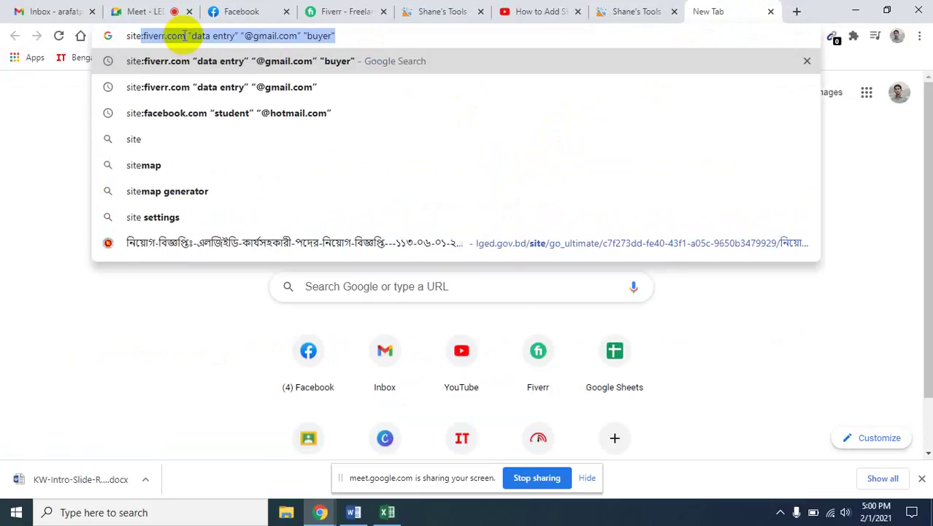
{"action": "left_click", "coordinate": [185, 36]}
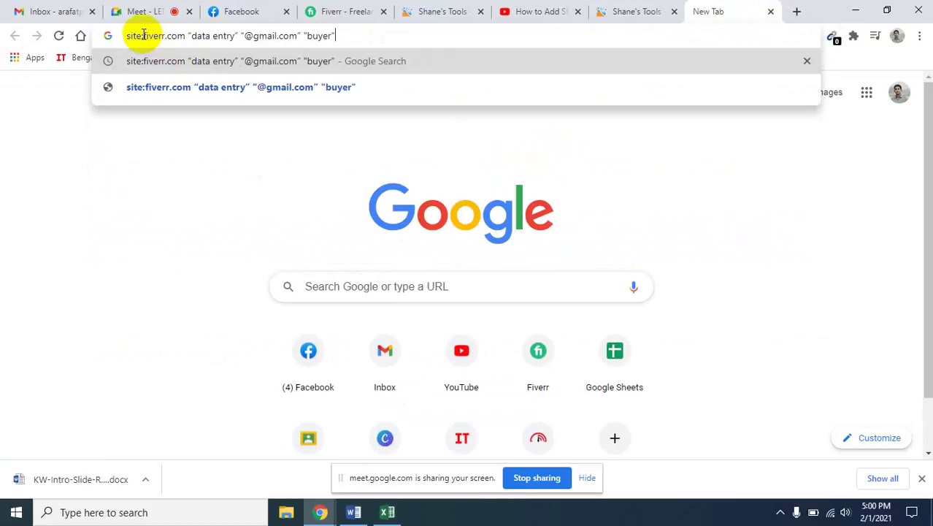
{"action": "left_click_drag", "start_coordinate": [145, 35], "coordinate": [167, 42]}
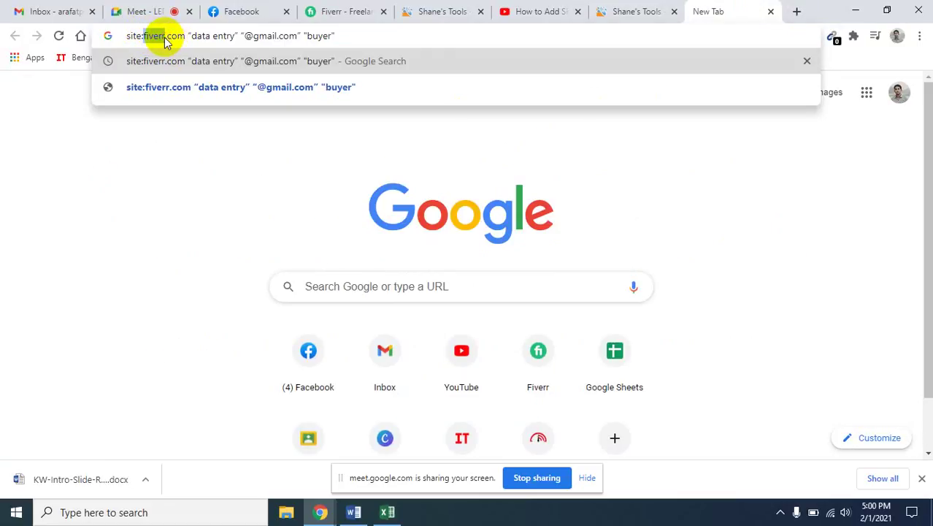
{"action": "type", "text": "linke"}
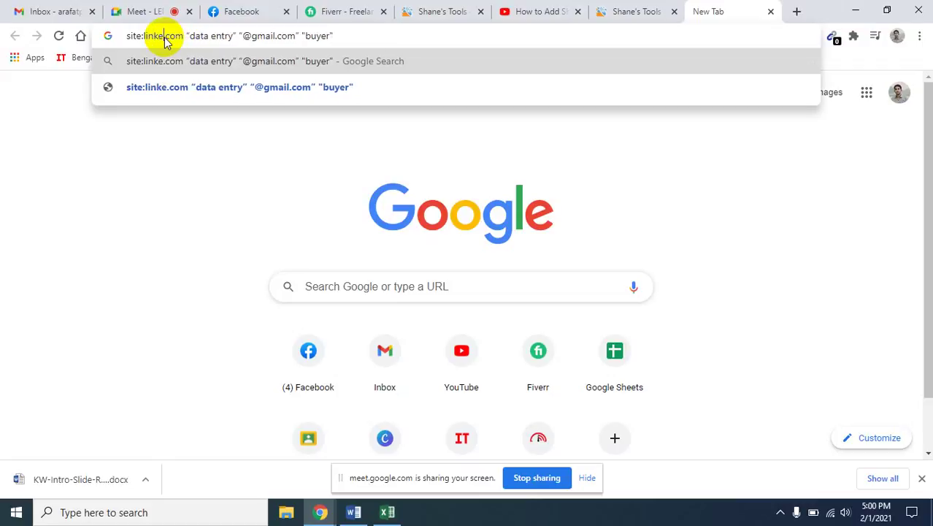
{"action": "type", "text": "din"}
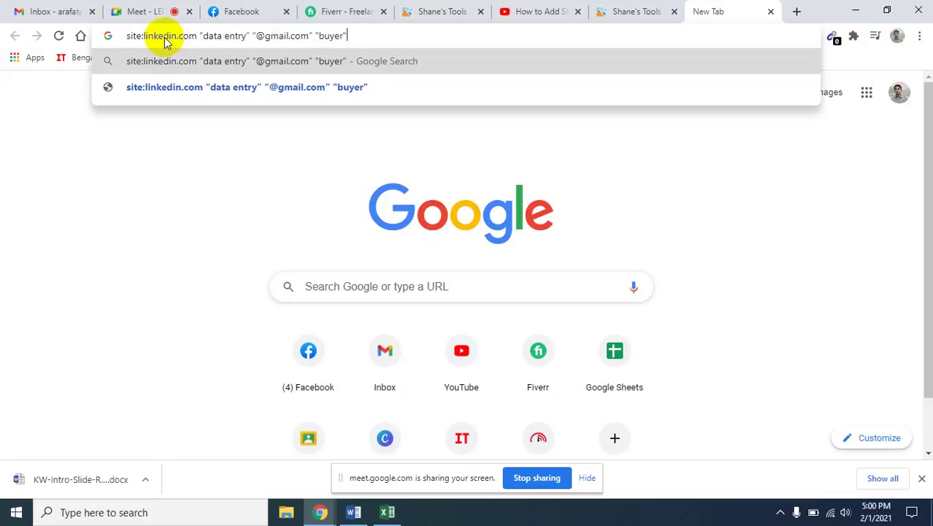
Try to run the LinkedIn data entry query without the "buyer" term
{"action": "key", "text": "BackSpace"}
{"action": "key", "text": "BackSpace"}
{"action": "key", "text": "BackSpace"}
{"action": "key", "text": "BackSpace"}
{"action": "key", "text": "BackSpace"}
{"action": "key", "text": "BackSpace"}
{"action": "key", "text": "BackSpace"}
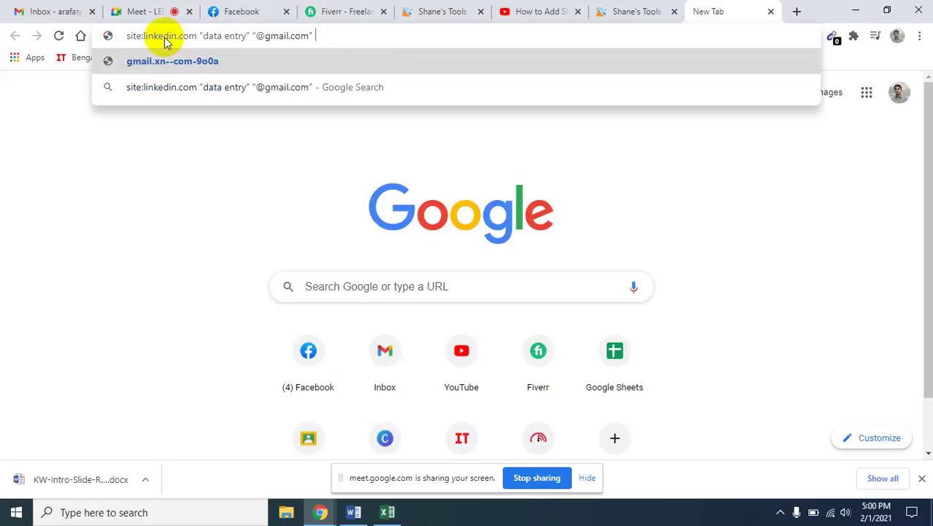
{"action": "key", "text": "Return"}
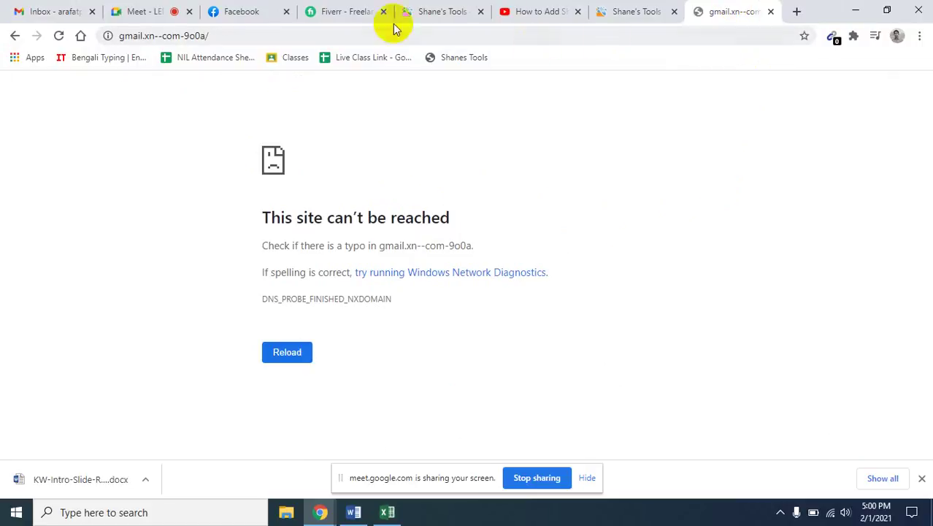
{"action": "left_click", "coordinate": [238, 35]}
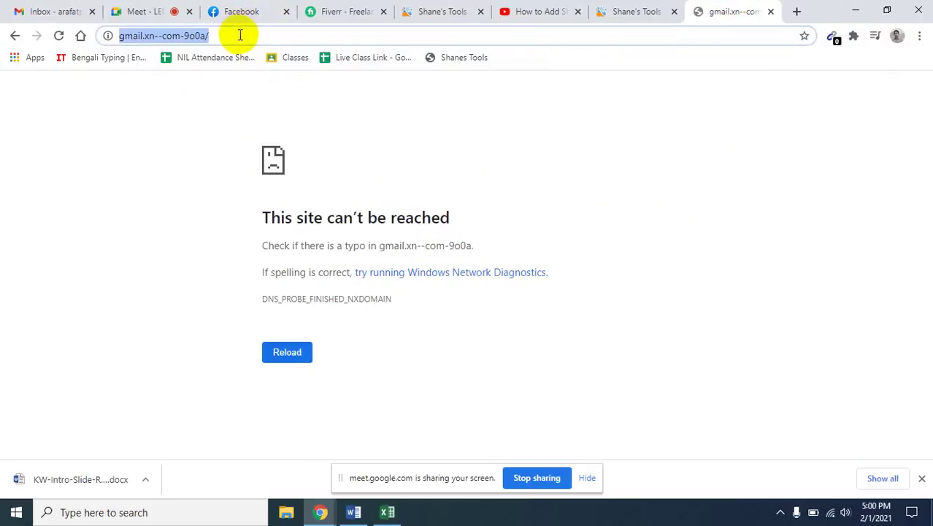
{"action": "type", "text": "si"}
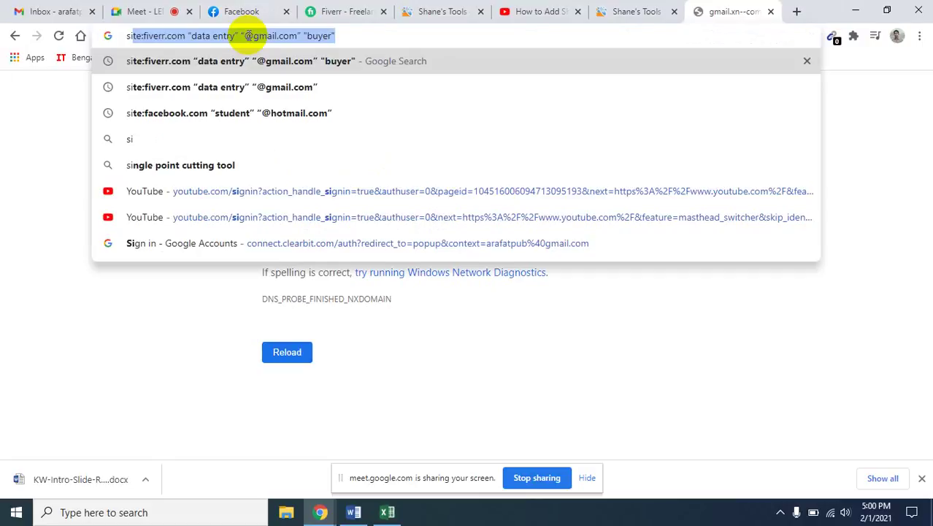
{"action": "key", "text": "Right"}
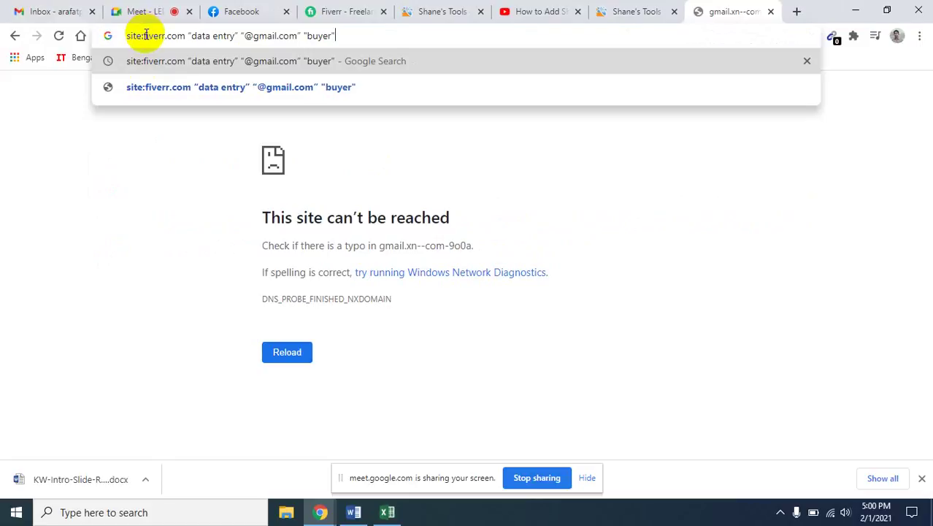
{"action": "left_click_drag", "start_coordinate": [143, 35], "coordinate": [165, 42]}
{"action": "key", "text": "BackSpace"}
{"action": "type", "text": "lin"}
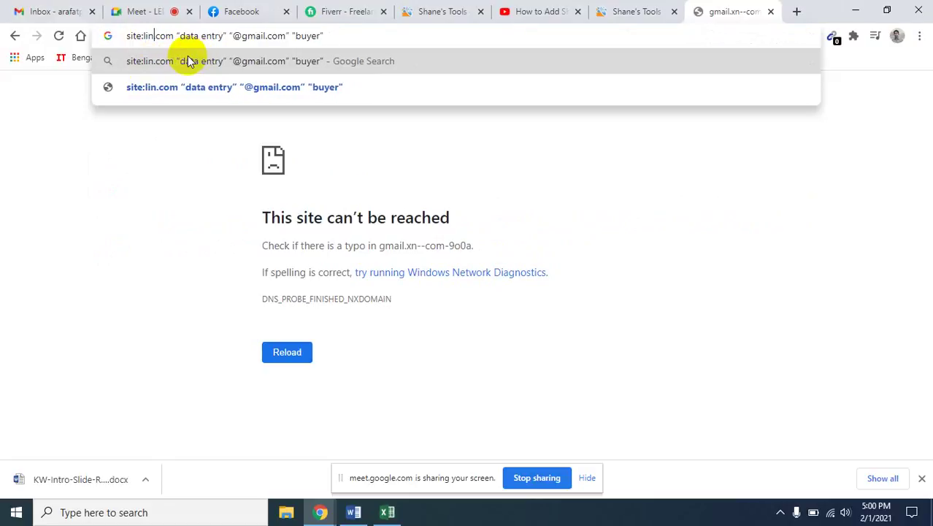
{"action": "type", "text": "kedin"}
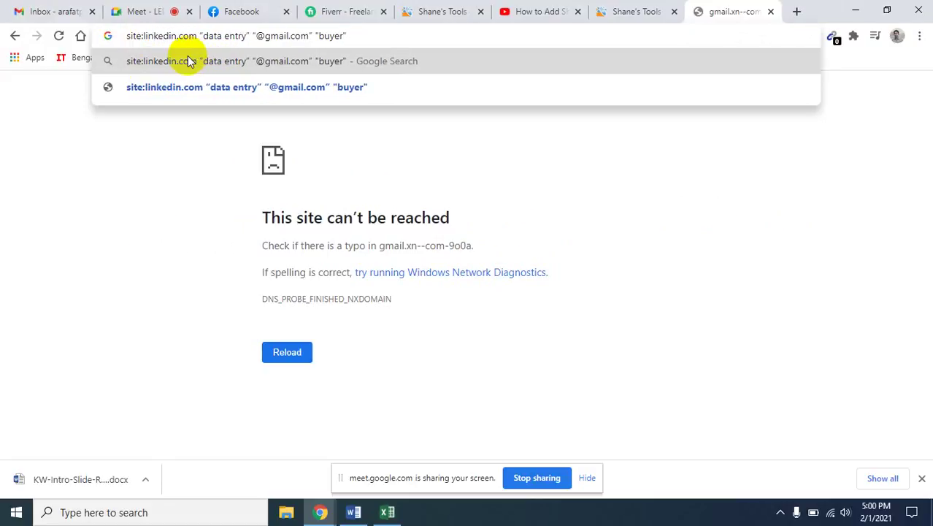
{"action": "left_click", "coordinate": [187, 61]}
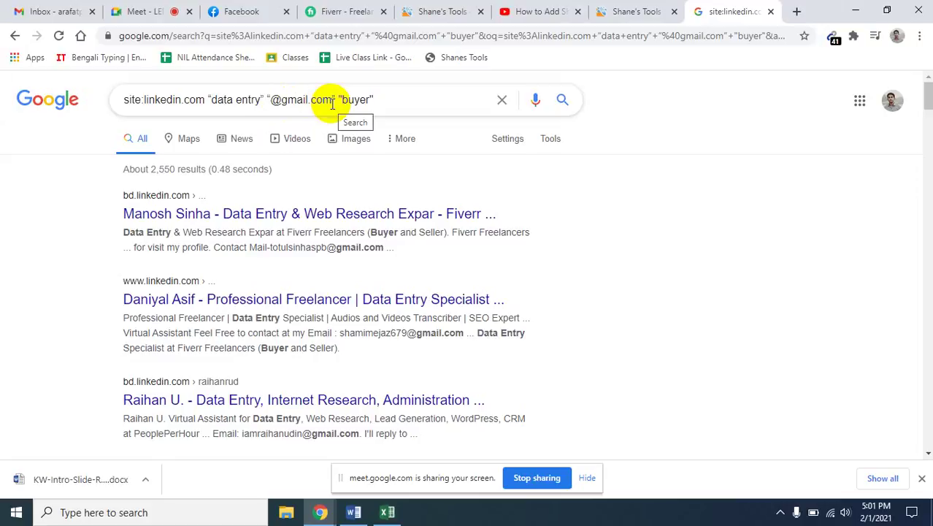
{"action": "left_click", "coordinate": [384, 100]}
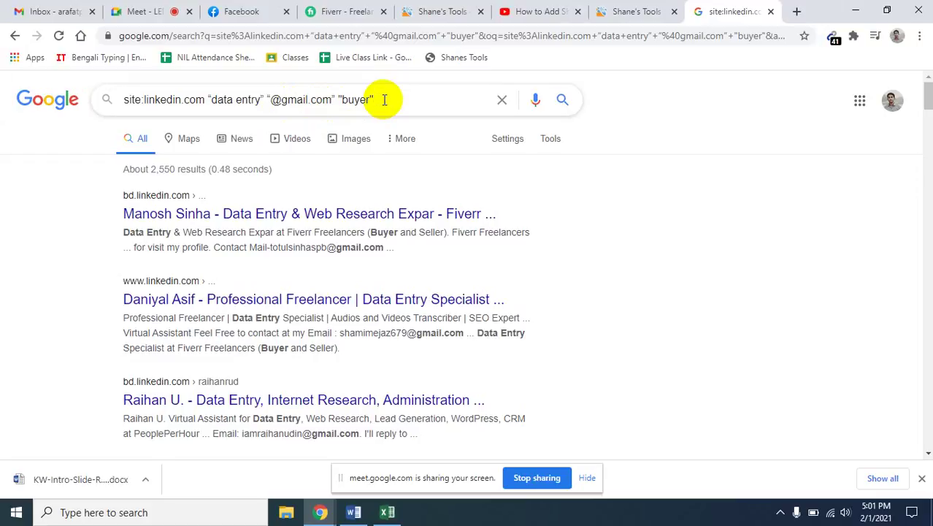
{"action": "key", "text": "BackSpace"}
{"action": "key", "text": "BackSpace"}
{"action": "key", "text": "BackSpace"}
{"action": "key", "text": "BackSpace"}
{"action": "key", "text": "BackSpace"}
{"action": "key", "text": "BackSpace"}
{"action": "key", "text": "BackSpace"}
{"action": "key", "text": "BackSpace"}
{"action": "key", "text": "BackSpace"}
{"action": "type", "text": "m\""}
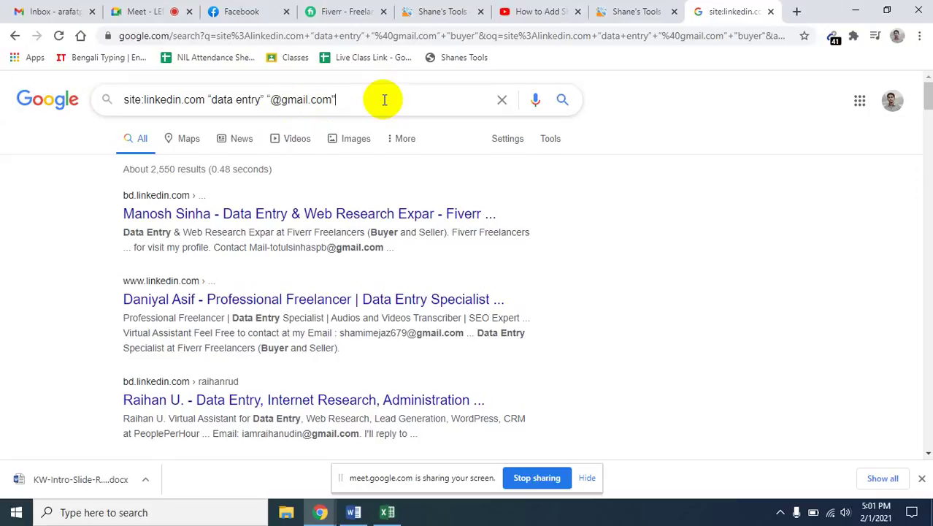
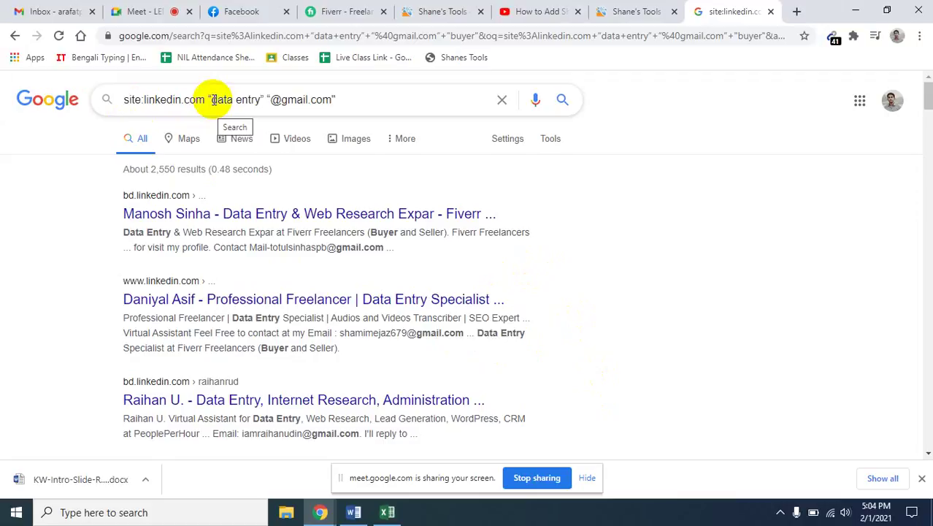
Replace “data entry” with “CEO” in the query, add "California" at the end and run the search
{"action": "left_click_drag", "start_coordinate": [212, 99], "coordinate": [261, 99]}
{"action": "left_click", "coordinate": [261, 98]}
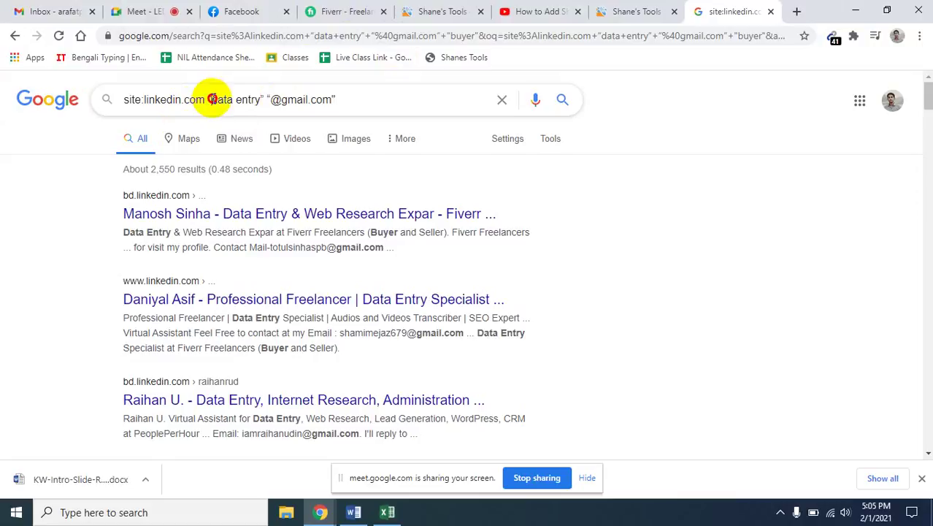
{"action": "left_click_drag", "start_coordinate": [210, 100], "coordinate": [260, 102]}
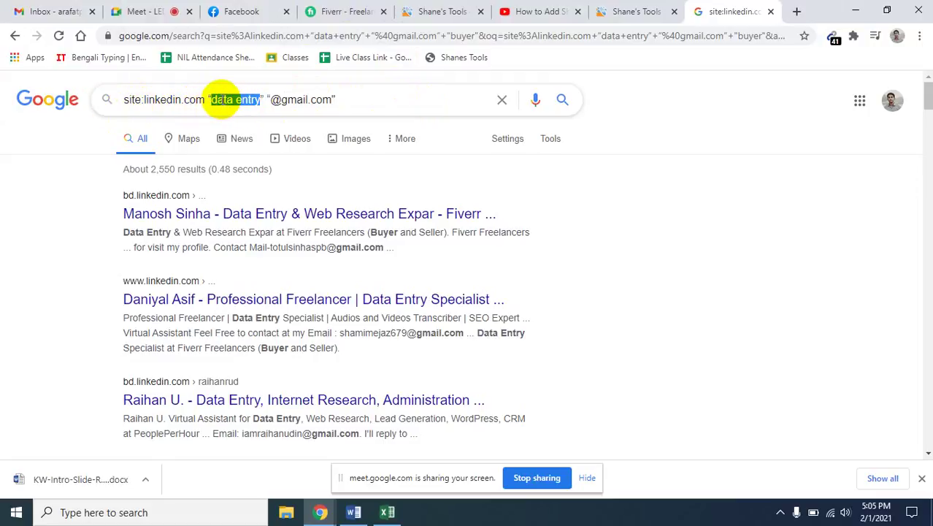
{"action": "type", "text": "CSE"}
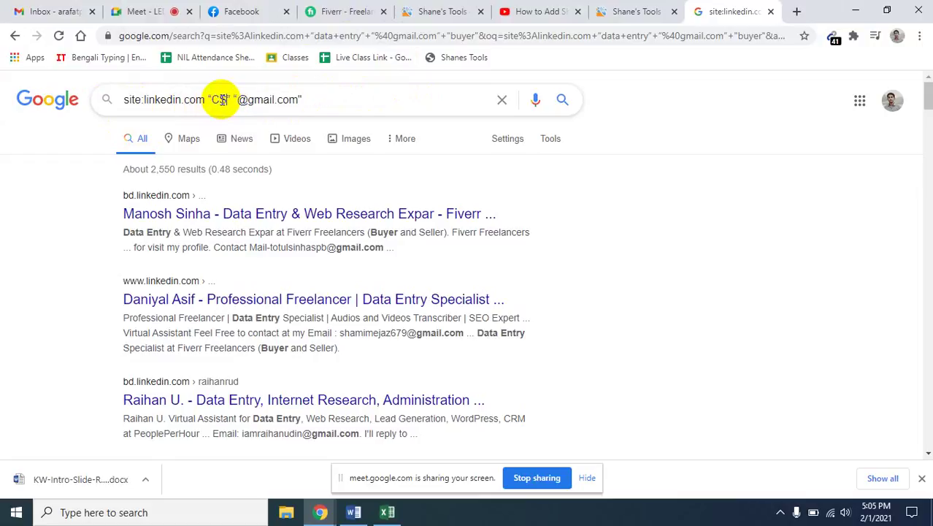
{"action": "key", "text": "BackSpace"}
{"action": "key", "text": "BackSpace"}
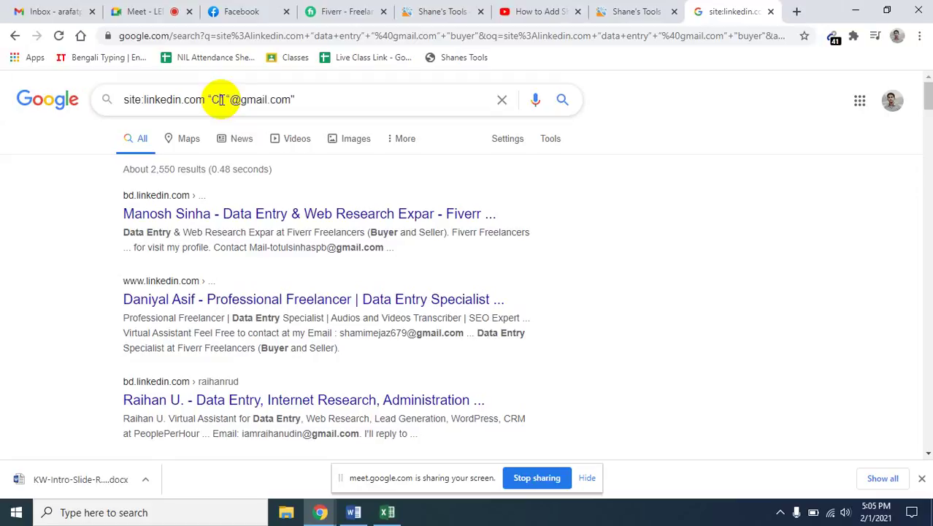
{"action": "type", "text": "EO"}
{"action": "key", "text": "BackSpace"}
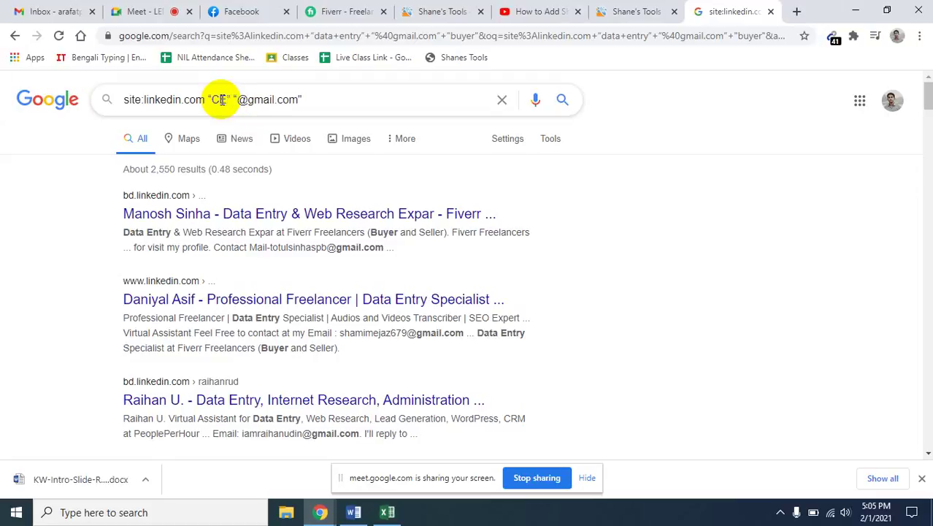
{"action": "type", "text": "O"}
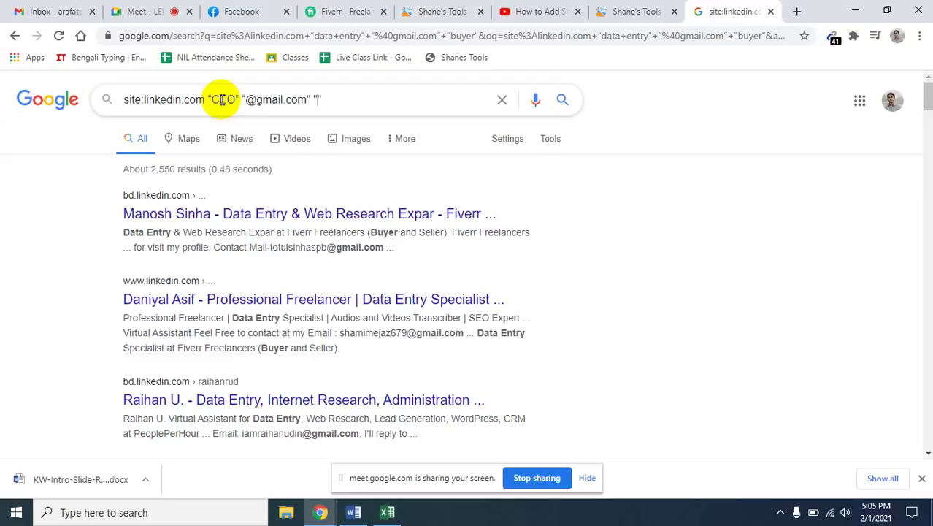
{"action": "type", "text": "California"}
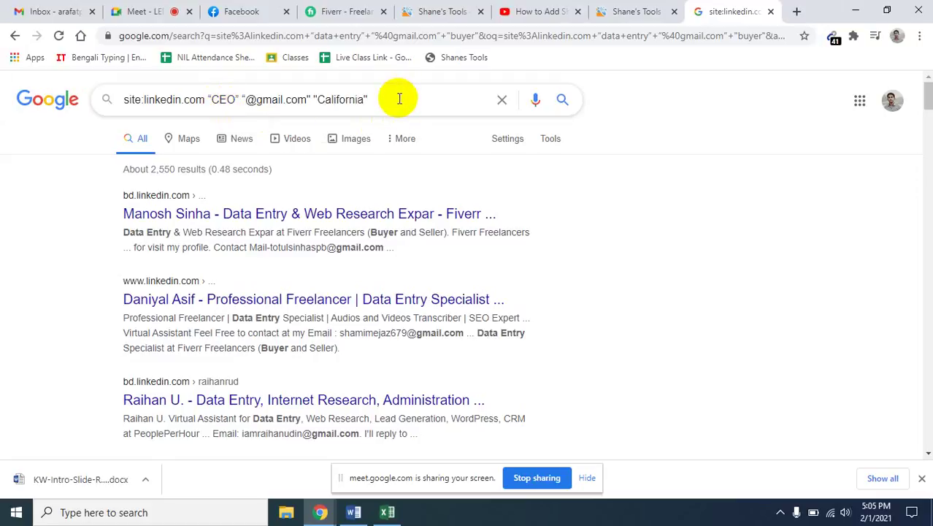
{"action": "key", "text": "Return"}
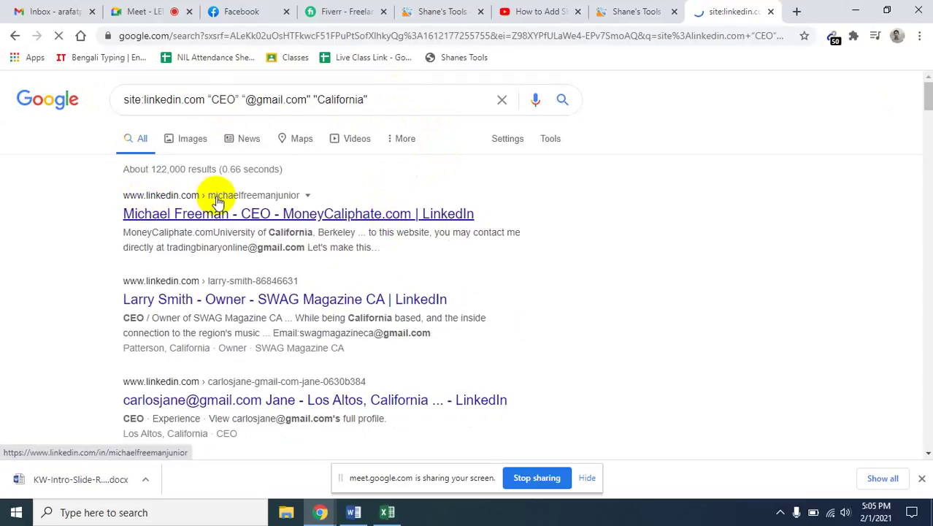
Look through the LinkedIn search results and the list of email addresses that Email Extractor collected from them
{"action": "scroll", "coordinate": [250, 410], "scroll_direction": "down", "scroll_amount": 6}
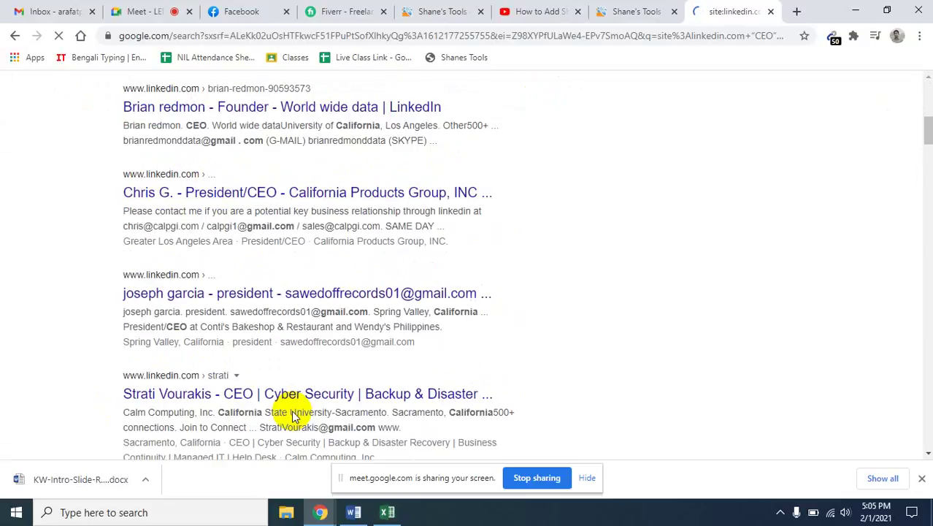
{"action": "scroll", "coordinate": [292, 415], "scroll_direction": "up", "scroll_amount": 6}
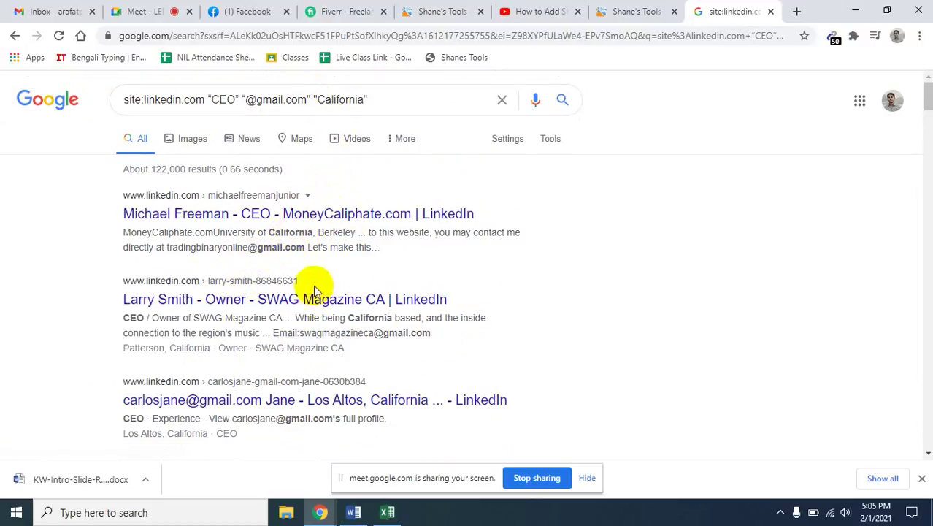
{"action": "scroll", "coordinate": [307, 307], "scroll_direction": "down", "scroll_amount": 3}
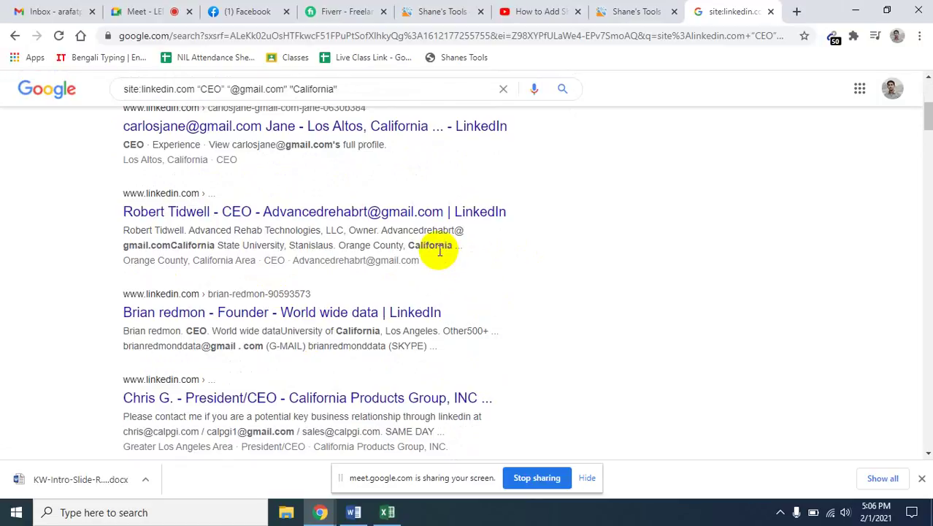
{"action": "scroll", "coordinate": [365, 306], "scroll_direction": "down", "scroll_amount": 1}
{"action": "scroll", "coordinate": [321, 356], "scroll_direction": "up", "scroll_amount": 2}
{"action": "scroll", "coordinate": [325, 350], "scroll_direction": "up", "scroll_amount": 2}
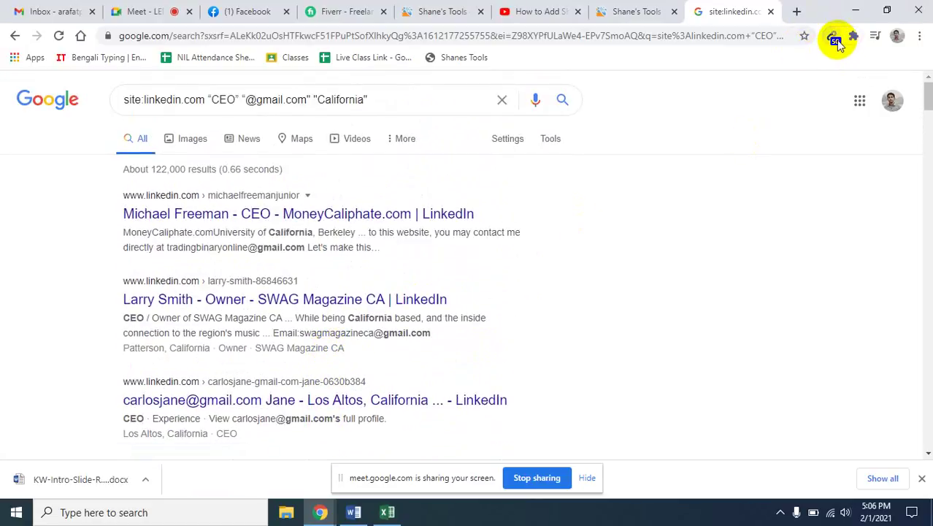
{"action": "left_click", "coordinate": [836, 40]}
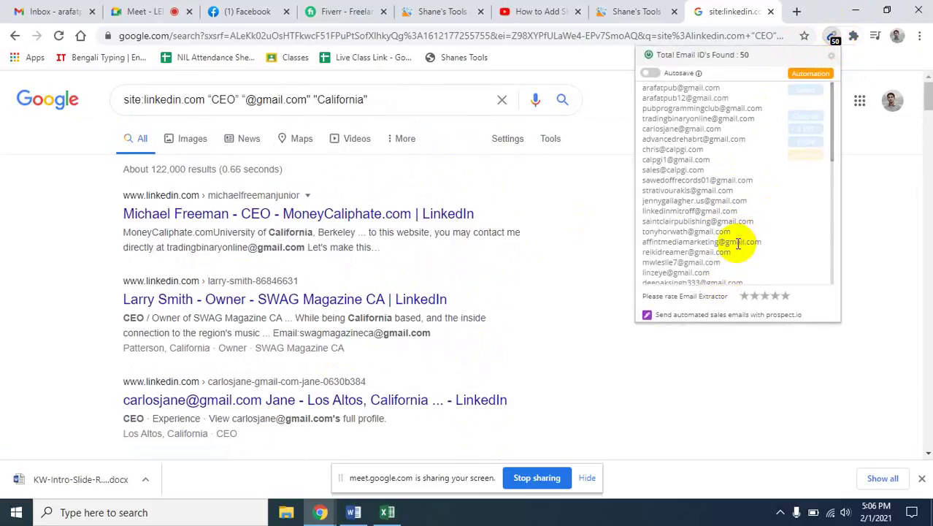
{"action": "scroll", "coordinate": [737, 244], "scroll_direction": "down", "scroll_amount": 5}
{"action": "scroll", "coordinate": [739, 244], "scroll_direction": "up", "scroll_amount": 5}
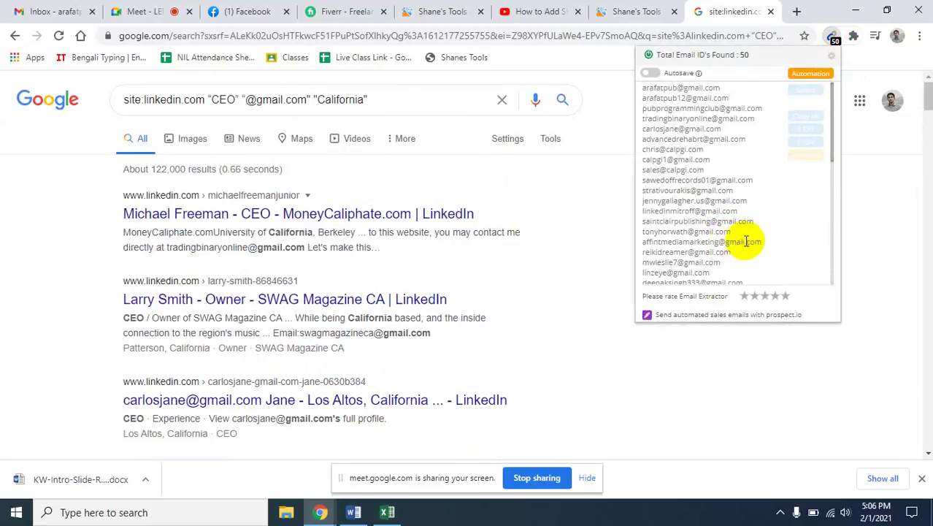
{"action": "left_click", "coordinate": [603, 201]}
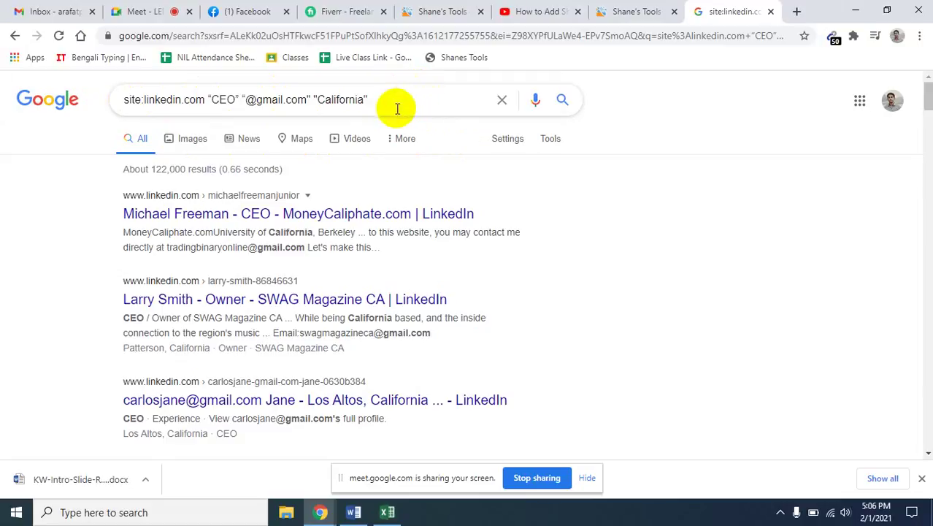
Try replacing "gmail.com" with "yahoo" in the Google query, run the search and check the addresses in Email Extractor
{"action": "left_click", "coordinate": [258, 102]}
{"action": "left_click_drag", "start_coordinate": [258, 101], "coordinate": [308, 101]}
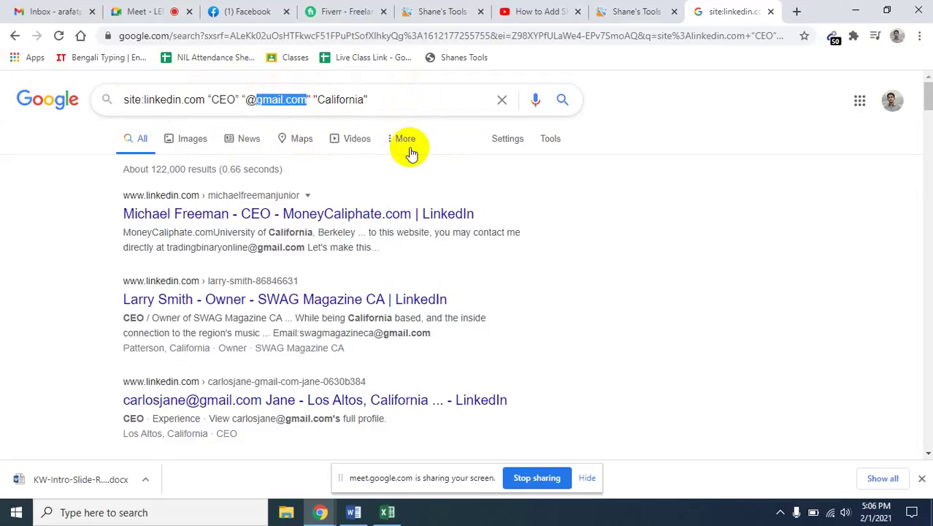
{"action": "type", "text": "yahoo"}
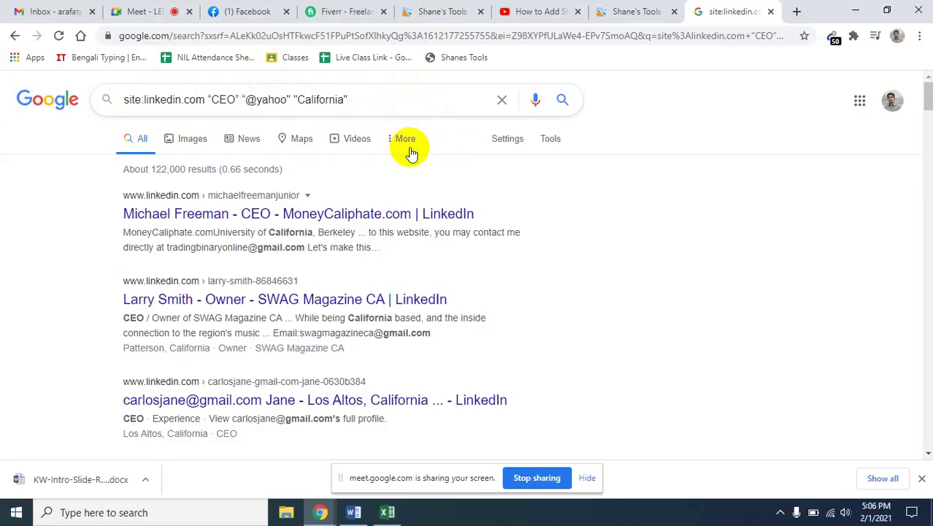
{"action": "key", "text": "Return"}
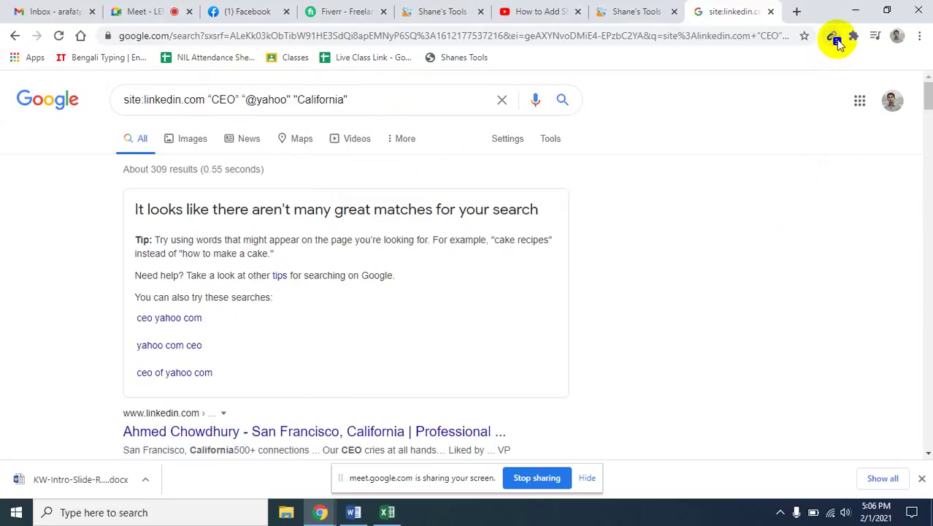
{"action": "left_click", "coordinate": [833, 38]}
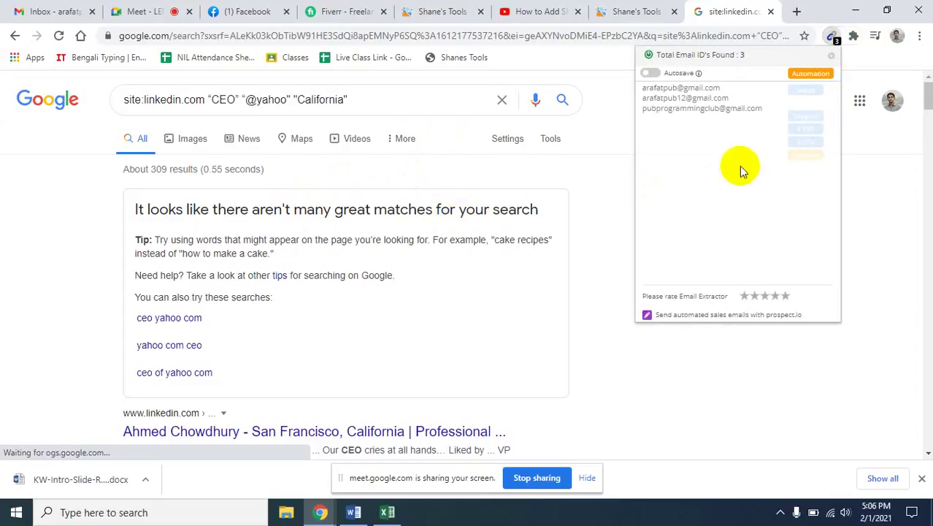
{"action": "left_click", "coordinate": [607, 193]}
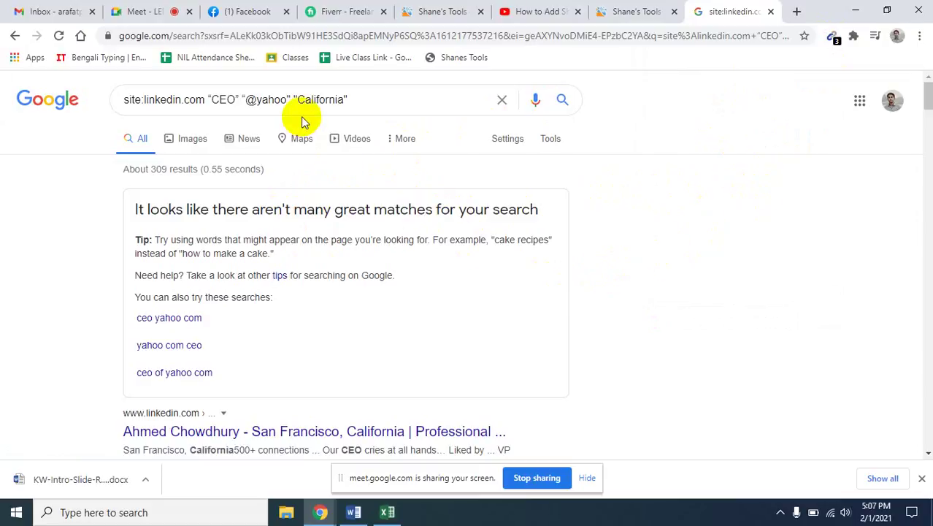
{"action": "left_click", "coordinate": [256, 99]}
{"action": "left_click_drag", "start_coordinate": [256, 99], "coordinate": [286, 104]}
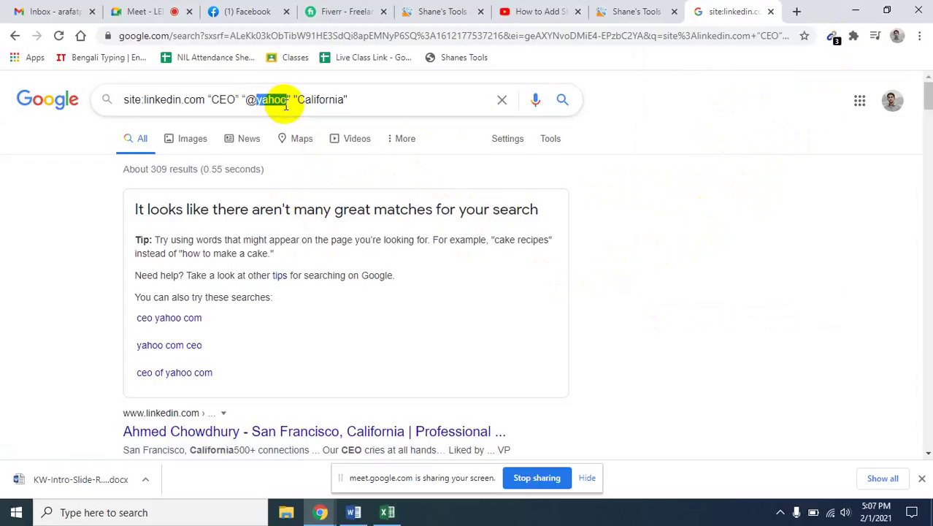
{"action": "type", "text": "hotmai"}
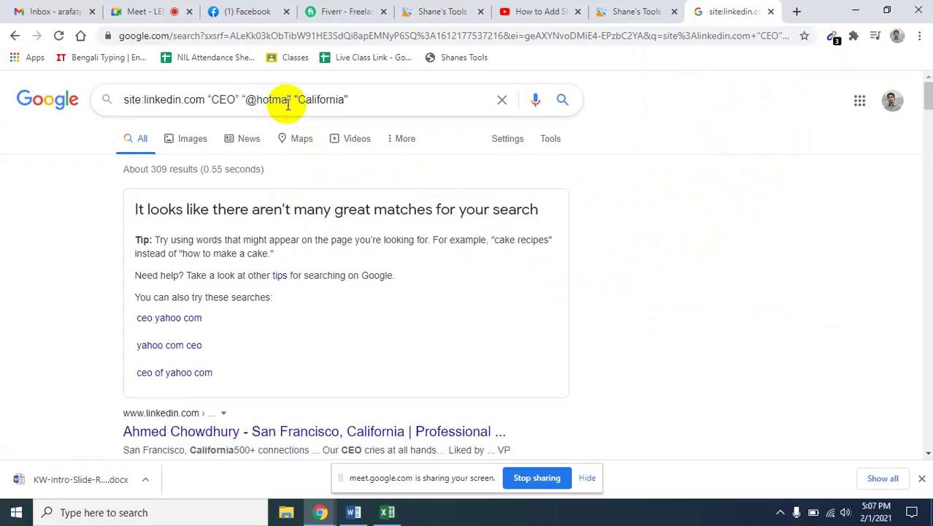
{"action": "key", "text": "BackSpace"}
{"action": "key", "text": "BackSpace"}
{"action": "key", "text": "BackSpace"}
{"action": "key", "text": "BackSpace"}
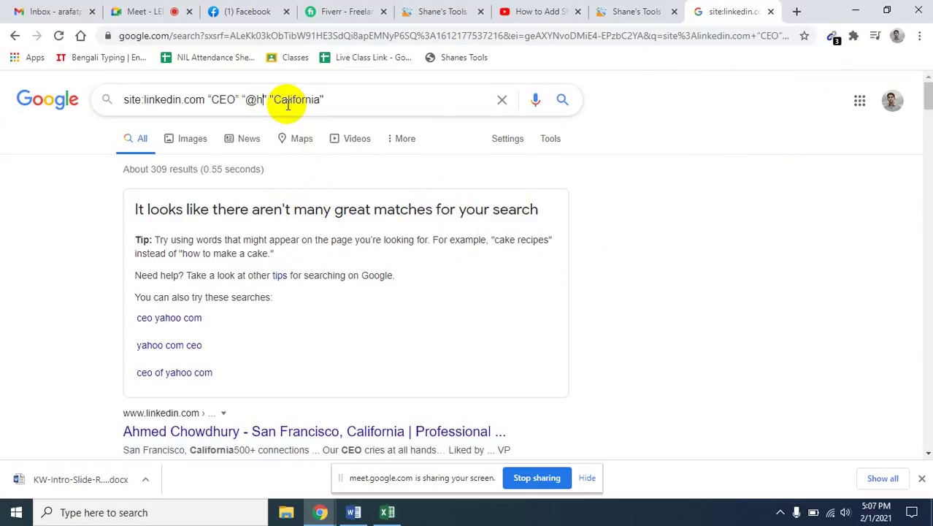
{"action": "key", "text": "BackSpace"}
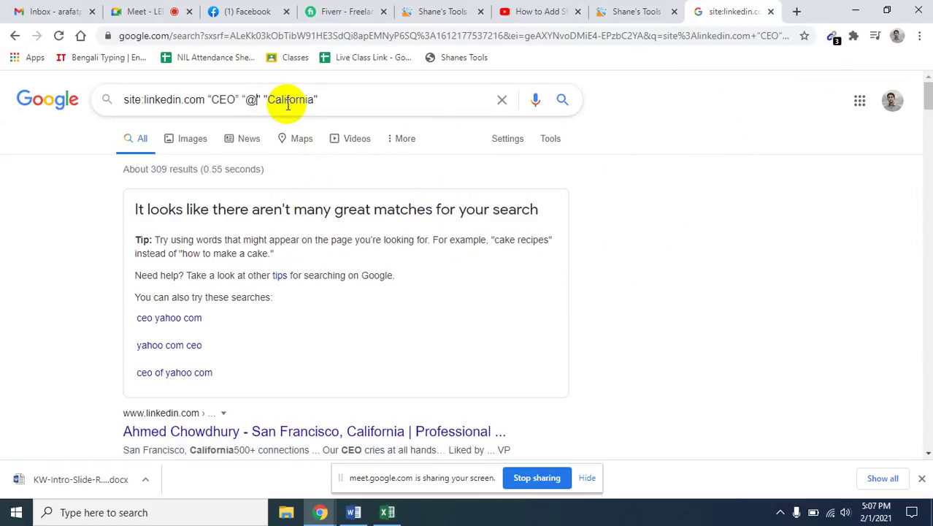
{"action": "type", "text": "yah"}
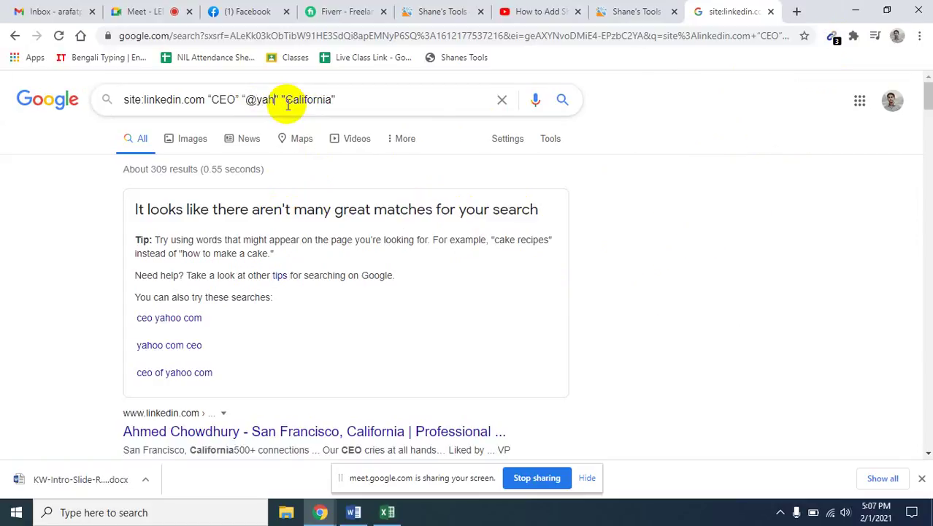
{"action": "type", "text": "oo"}
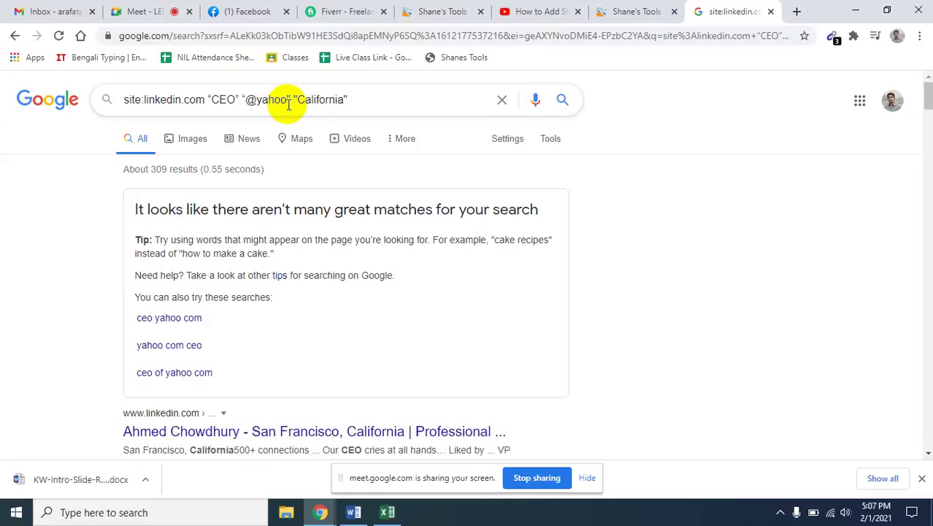
{"action": "type", "text": ".com"}
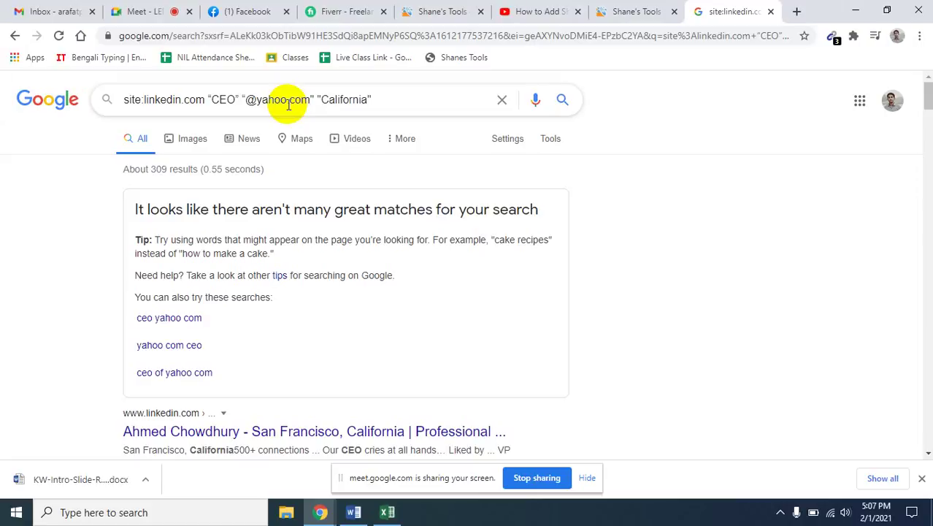
{"action": "key", "text": "Return"}
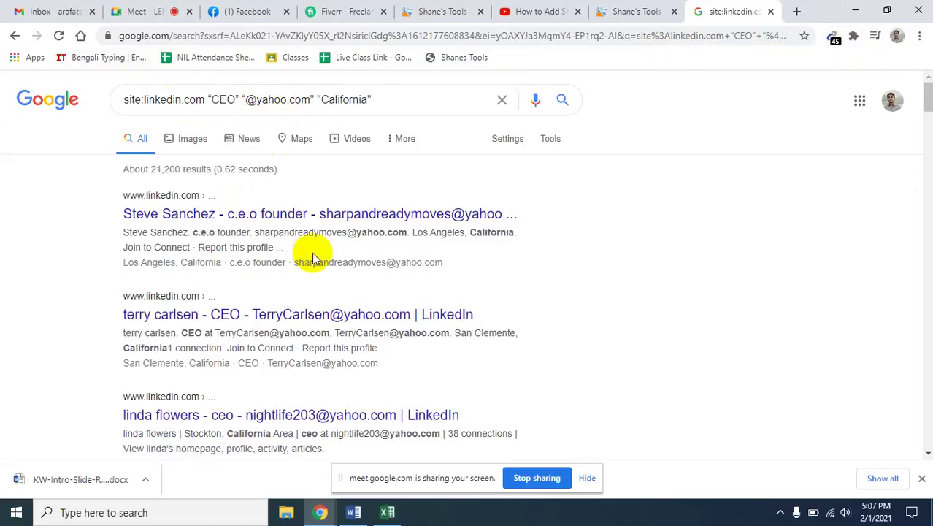
Replace "yahoo" with "hotmail" in the query's mail domain and run the search
{"action": "left_click_drag", "start_coordinate": [255, 99], "coordinate": [287, 101]}
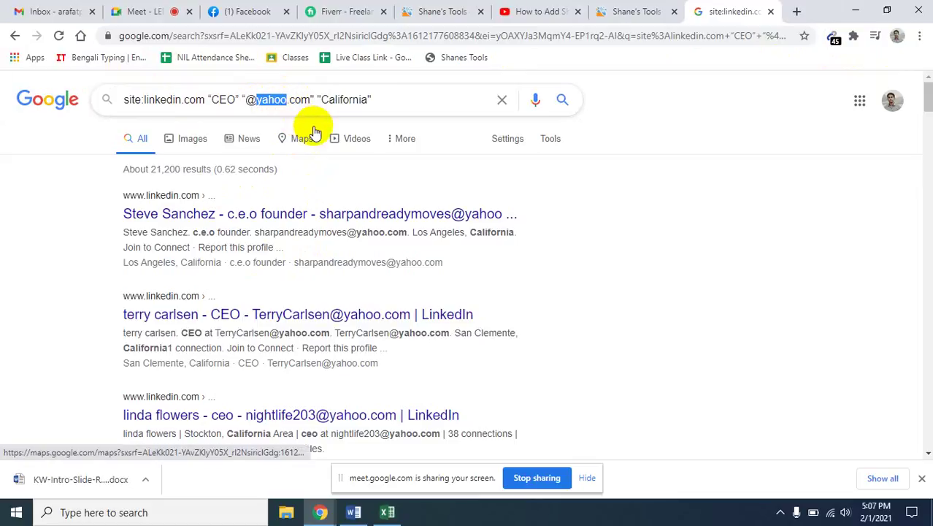
{"action": "type", "text": "ho"}
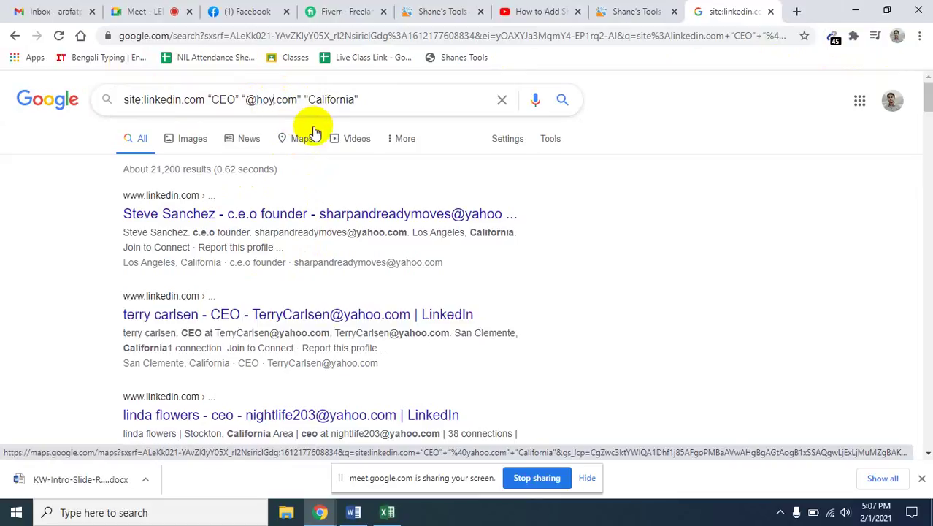
{"action": "type", "text": "tmail"}
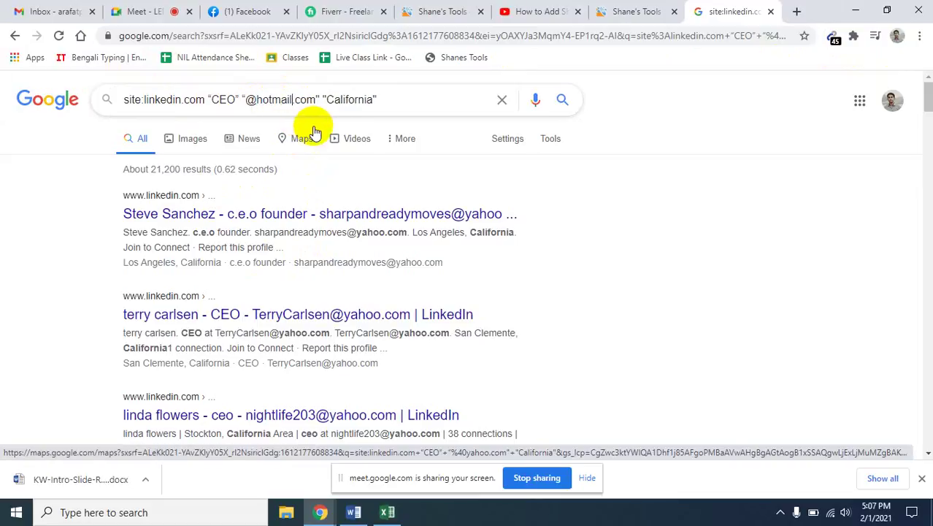
{"action": "key", "text": "Return"}
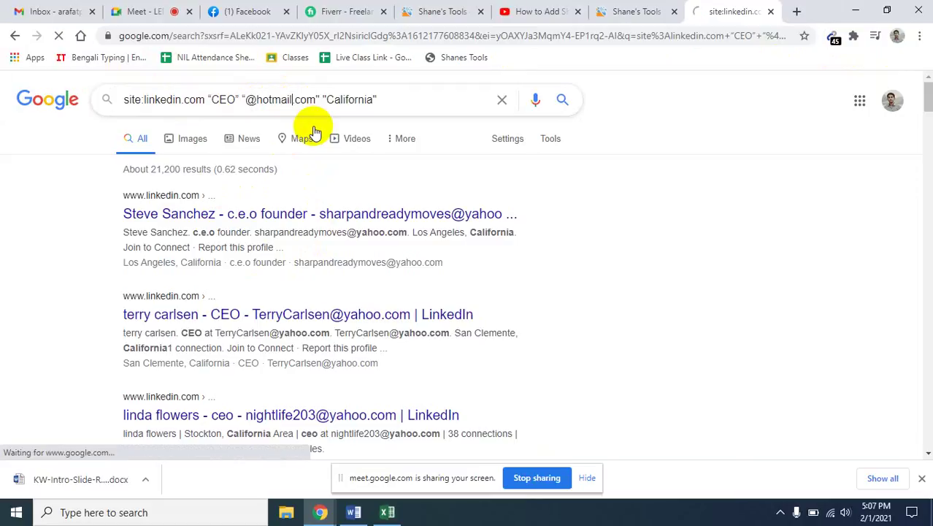
{"action": "left_click", "coordinate": [504, 213]}
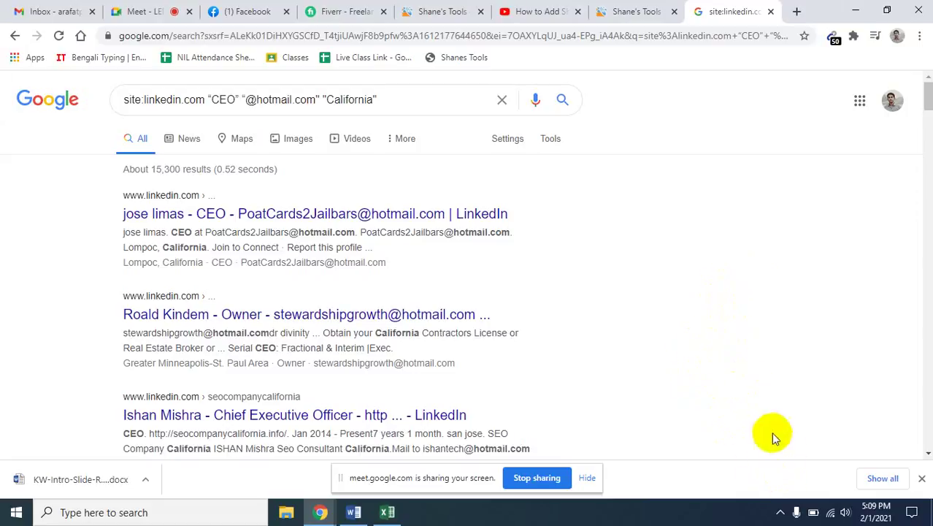
Reload the Shane's Tools page from the site's Our Software links and close the duplicate Shane's Tools tab
{"action": "left_click", "coordinate": [779, 512]}
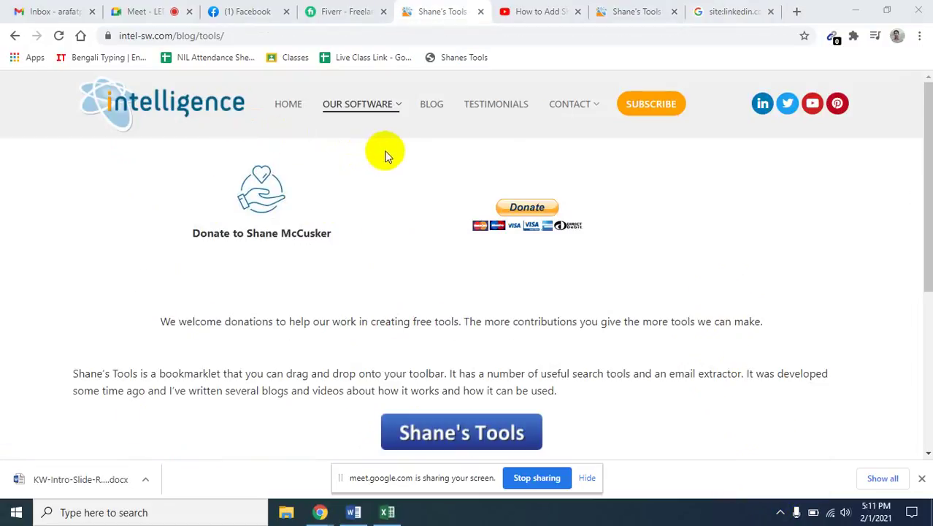
{"action": "mouse_move", "coordinate": [398, 110]}
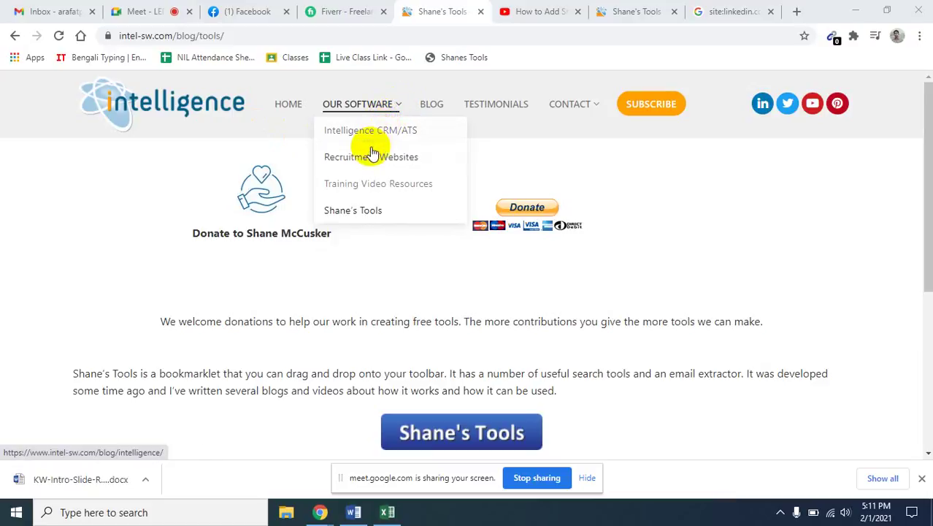
{"action": "left_click", "coordinate": [351, 213]}
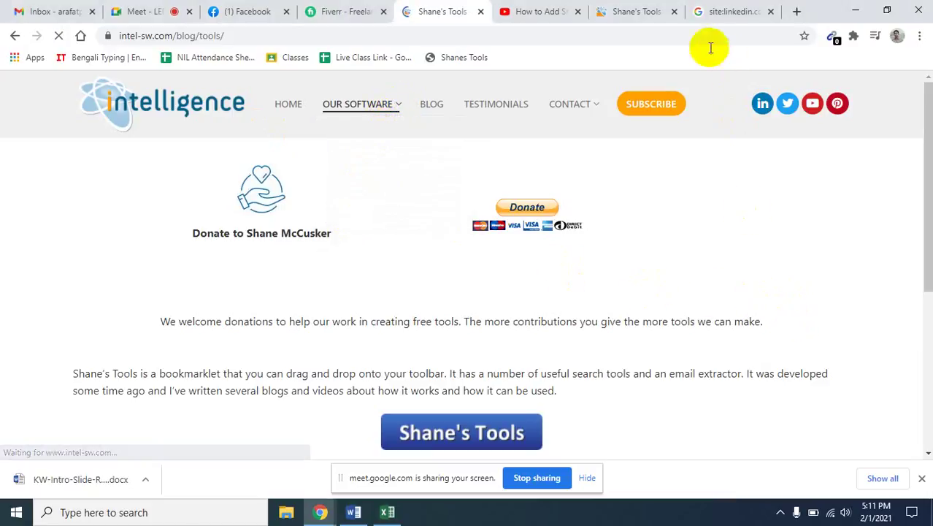
{"action": "left_click", "coordinate": [674, 12]}
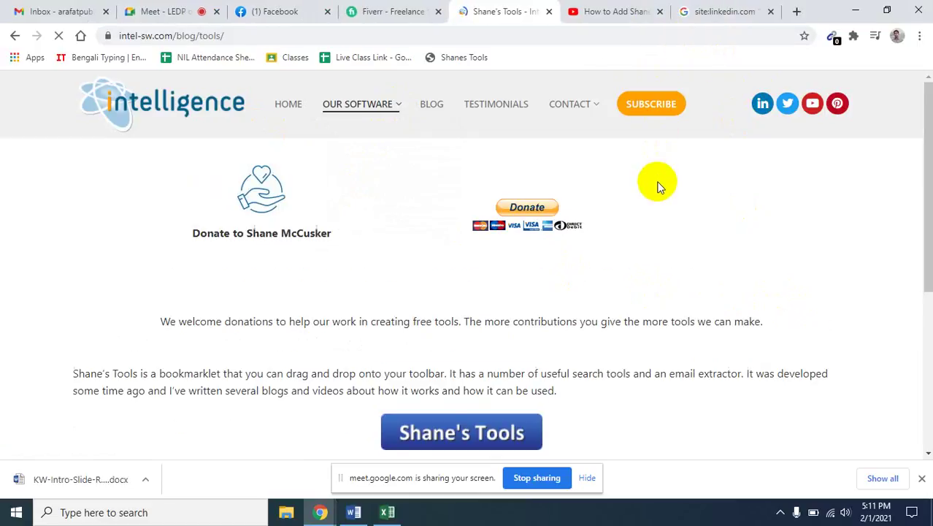
Hide the browser's bookmarks bar and turn it back on
{"action": "left_click", "coordinate": [919, 35]}
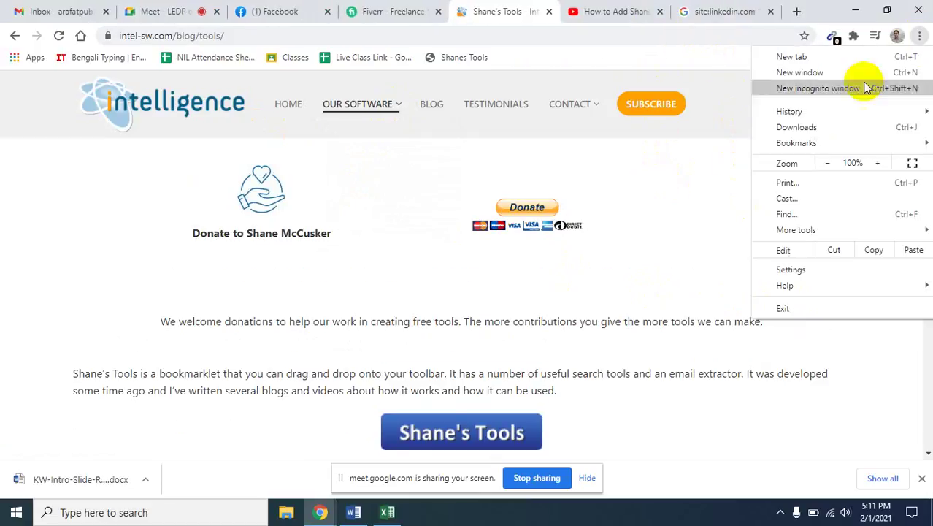
{"action": "mouse_move", "coordinate": [809, 144]}
{"action": "left_click", "coordinate": [568, 184]}
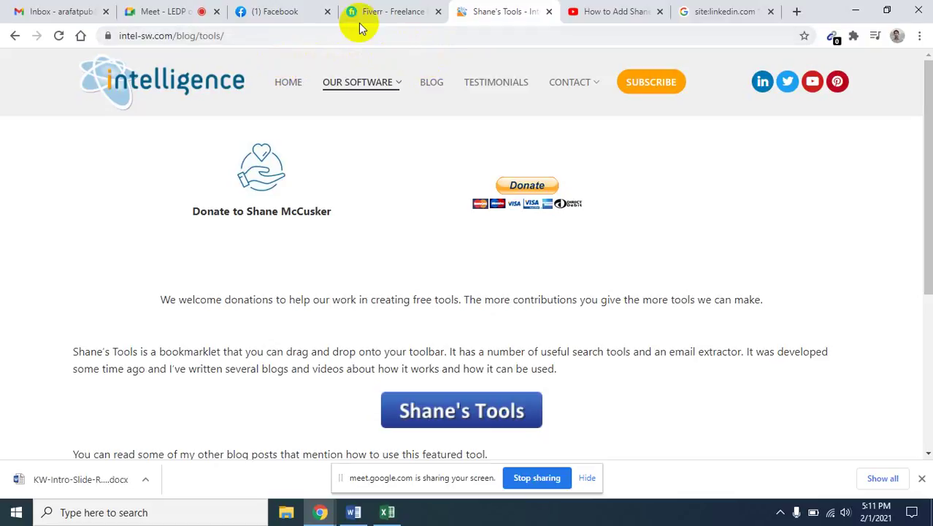
{"action": "left_click", "coordinate": [920, 38]}
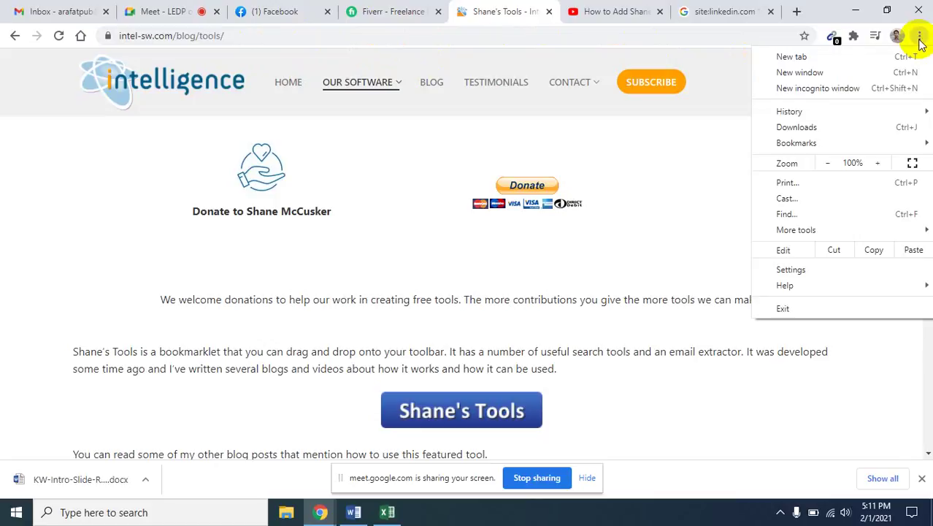
{"action": "mouse_move", "coordinate": [816, 140]}
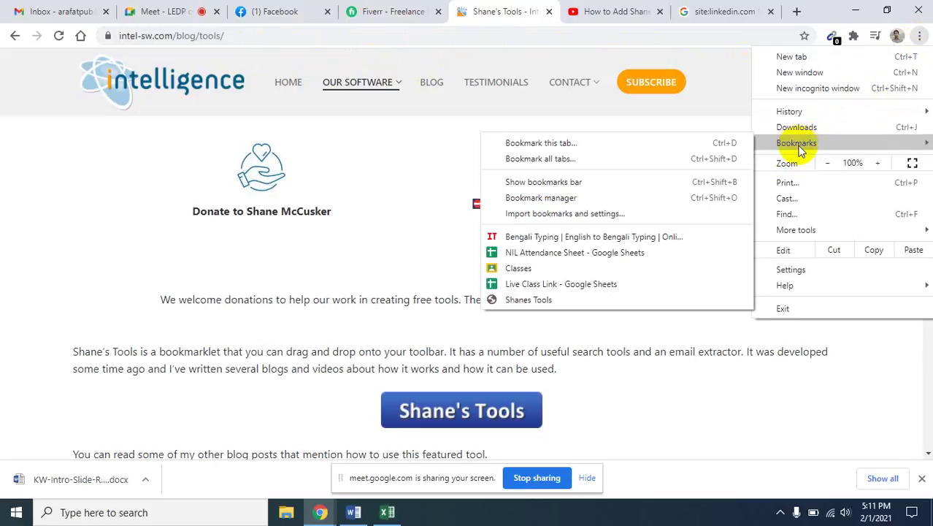
{"action": "left_click", "coordinate": [544, 184]}
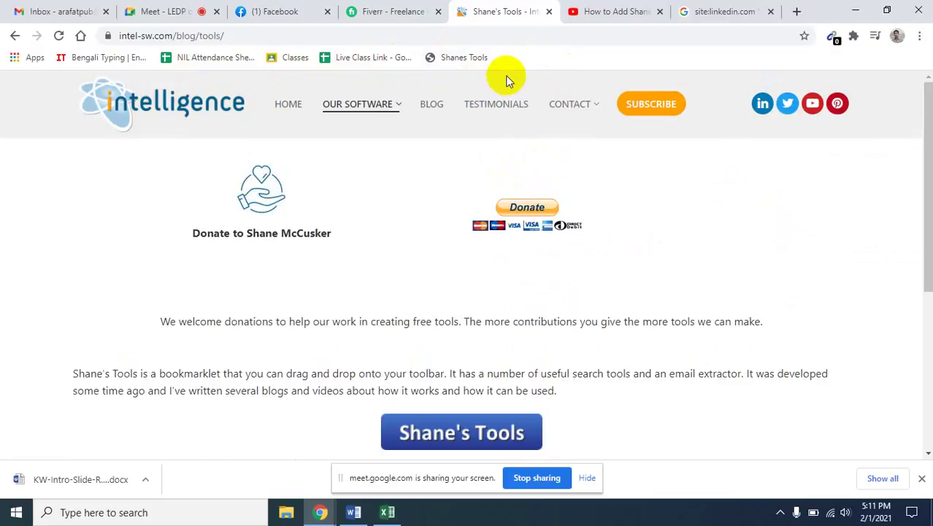
Delete the Shanes Tools bookmark and add the bookmarklet from the page to the bookmarks bar again
{"action": "right_click", "coordinate": [467, 58]}
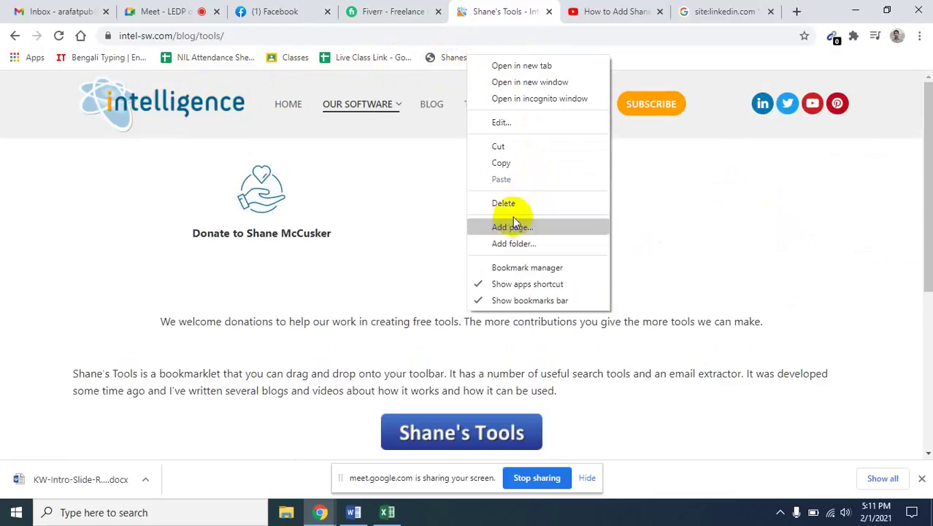
{"action": "left_click", "coordinate": [505, 203]}
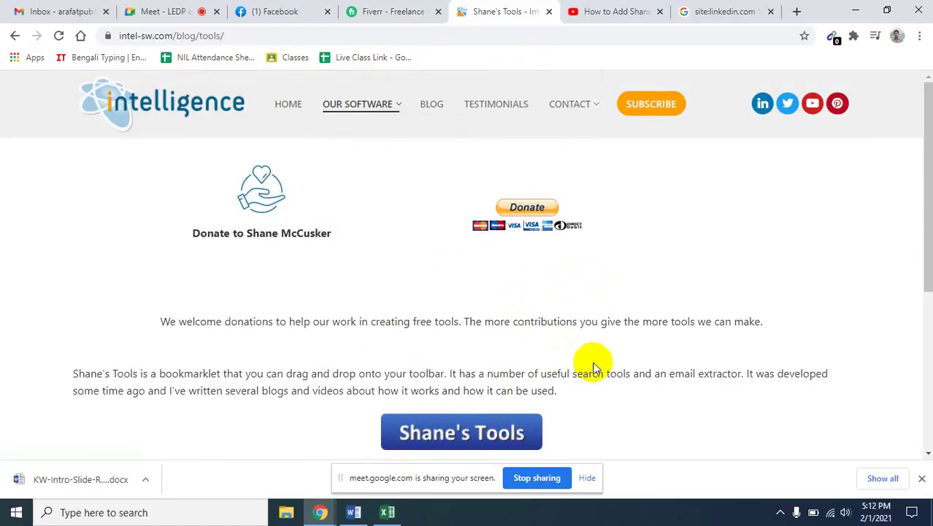
{"action": "scroll", "coordinate": [594, 365], "scroll_direction": "down", "scroll_amount": 2}
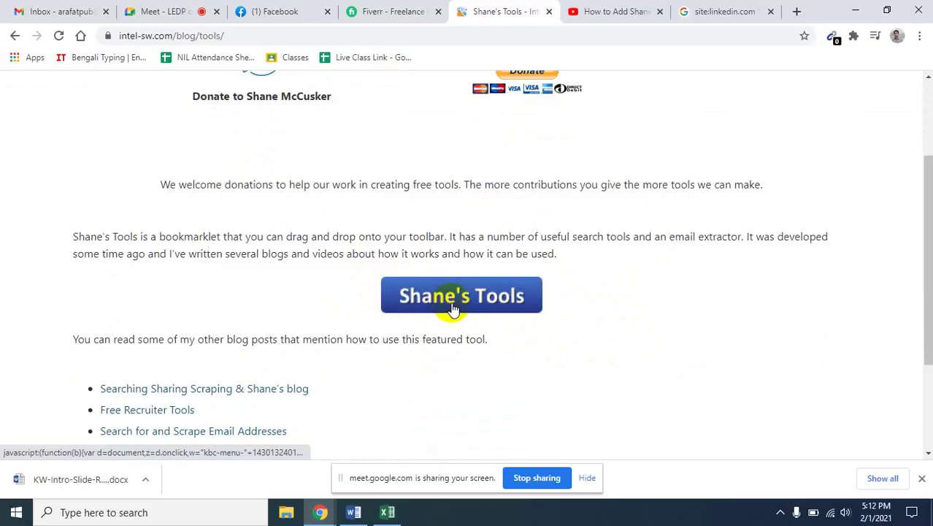
{"action": "mouse_move", "coordinate": [451, 303]}
{"action": "left_mouse_down"}
{"action": "mouse_move", "coordinate": [469, 260]}
{"action": "mouse_move", "coordinate": [491, 56]}
{"action": "mouse_move", "coordinate": [485, 67]}
{"action": "left_mouse_up"}
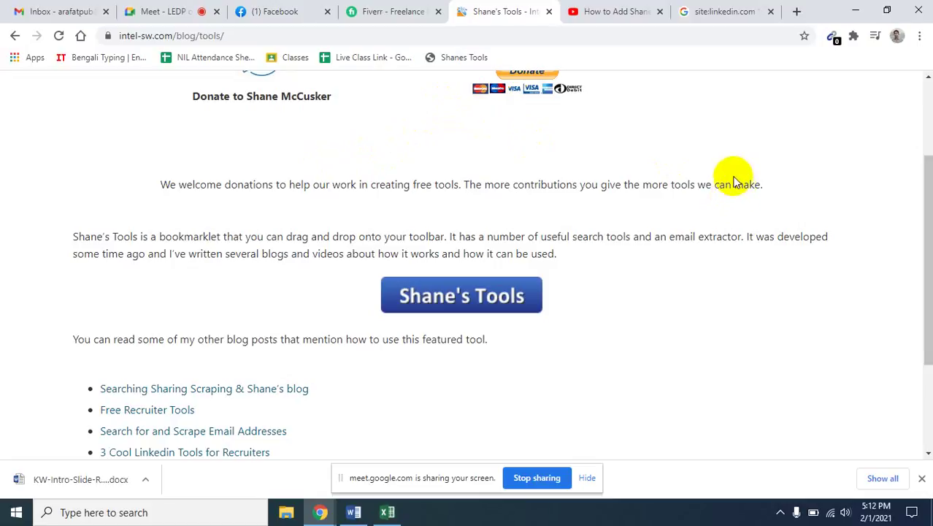
{"action": "left_click", "coordinate": [698, 10]}
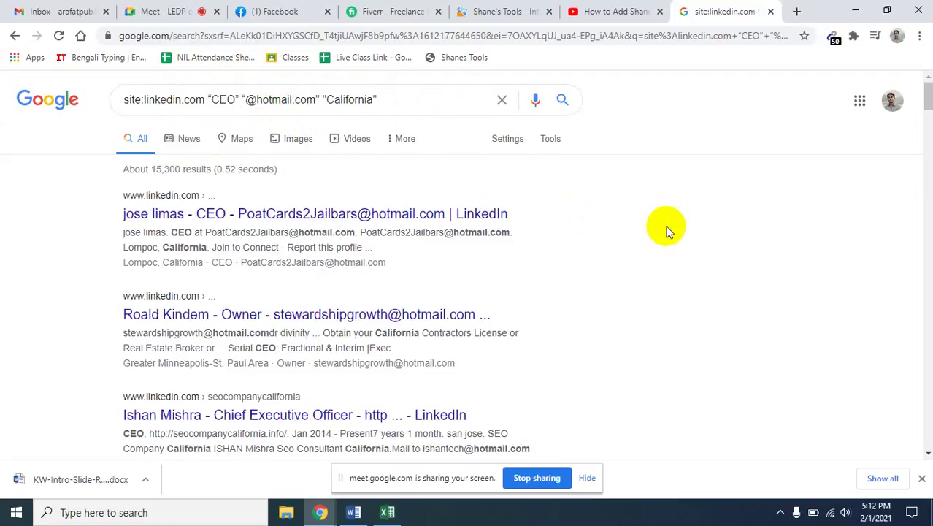
{"action": "left_click", "coordinate": [452, 63]}
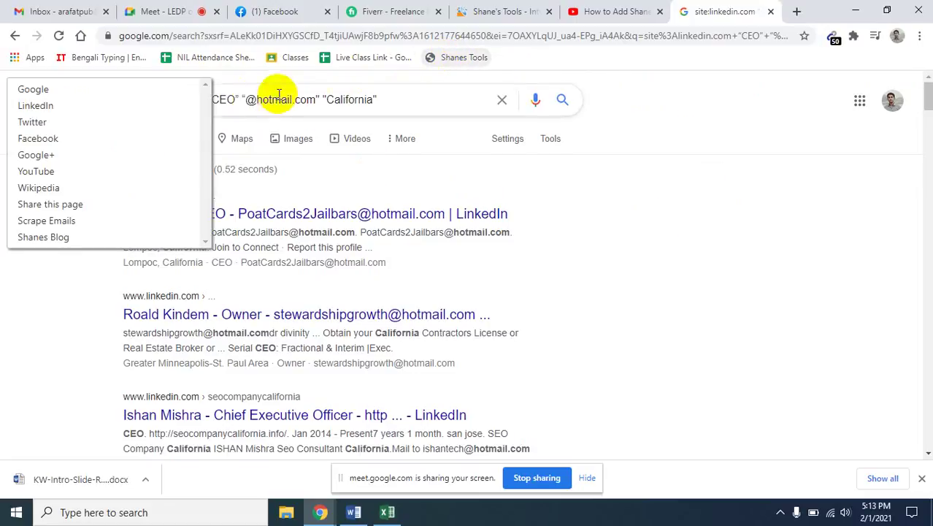
{"action": "left_click", "coordinate": [77, 223]}
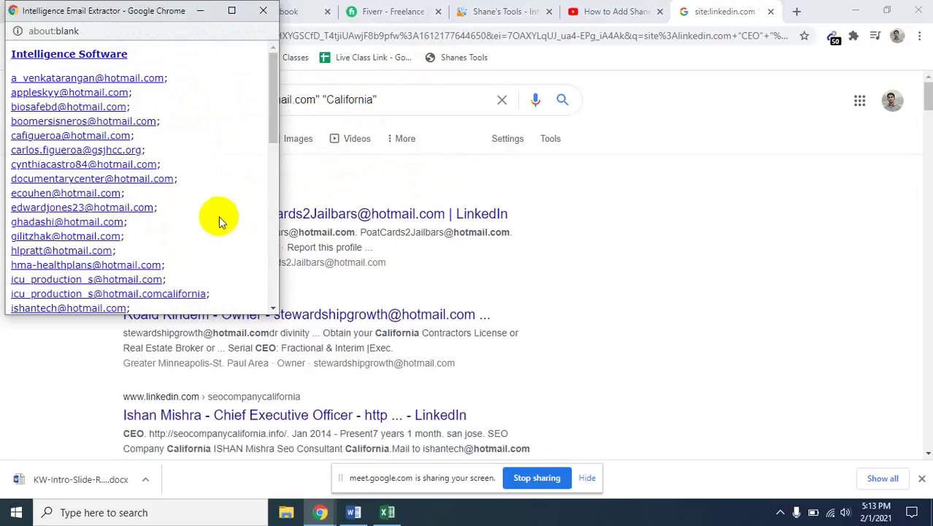
{"action": "scroll", "coordinate": [216, 216], "scroll_direction": "down", "scroll_amount": 10}
{"action": "scroll", "coordinate": [211, 213], "scroll_direction": "up", "scroll_amount": 10}
{"action": "scroll", "coordinate": [206, 211], "scroll_direction": "down", "scroll_amount": 10}
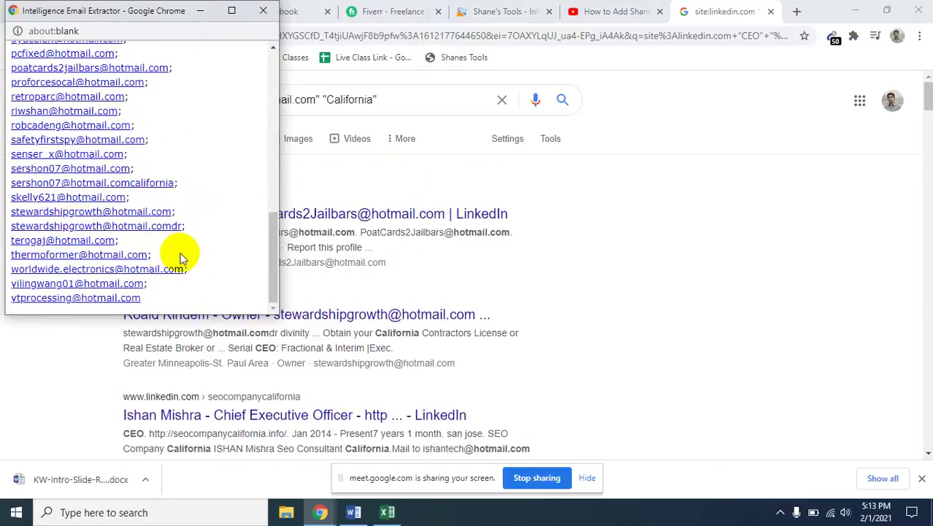
Close the window of extracted email addresses, switch to the Google Meet call and mute the participant whose microphone is on
{"action": "scroll", "coordinate": [182, 257], "scroll_direction": "up", "scroll_amount": 10}
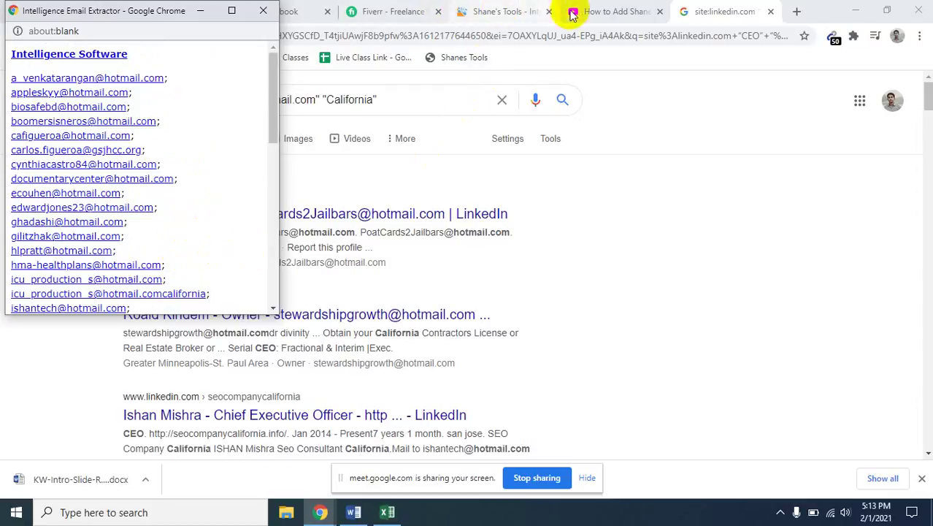
{"action": "left_click", "coordinate": [263, 10]}
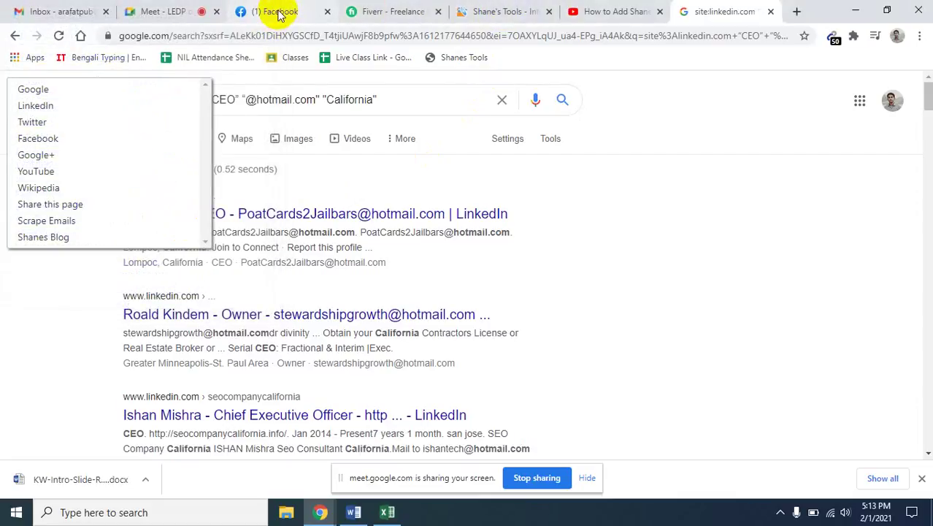
{"action": "left_click", "coordinate": [186, 11]}
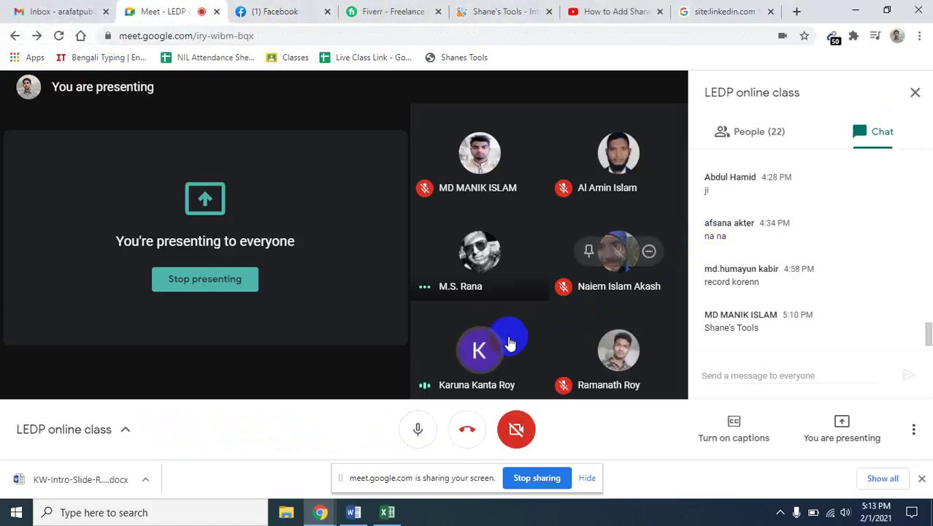
{"action": "left_click", "coordinate": [480, 352]}
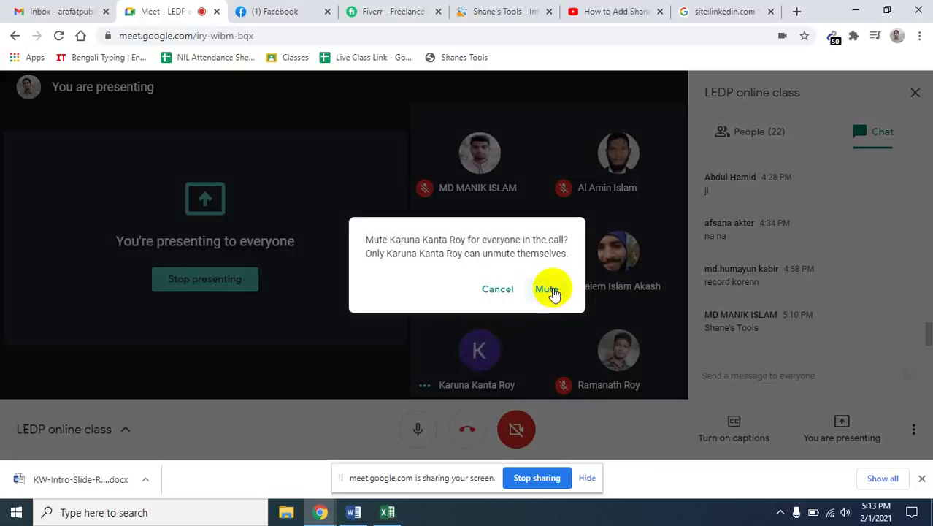
{"action": "left_click", "coordinate": [553, 290]}
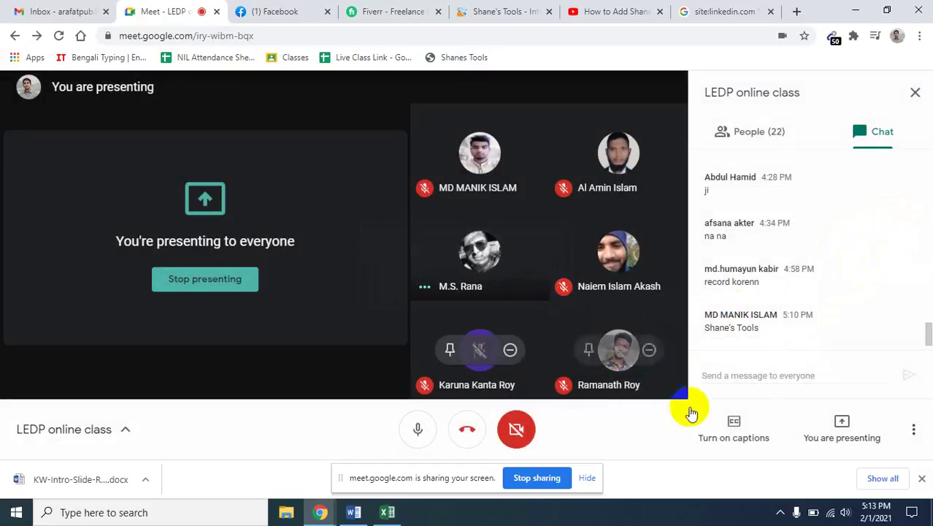
{"action": "left_click", "coordinate": [779, 514]}
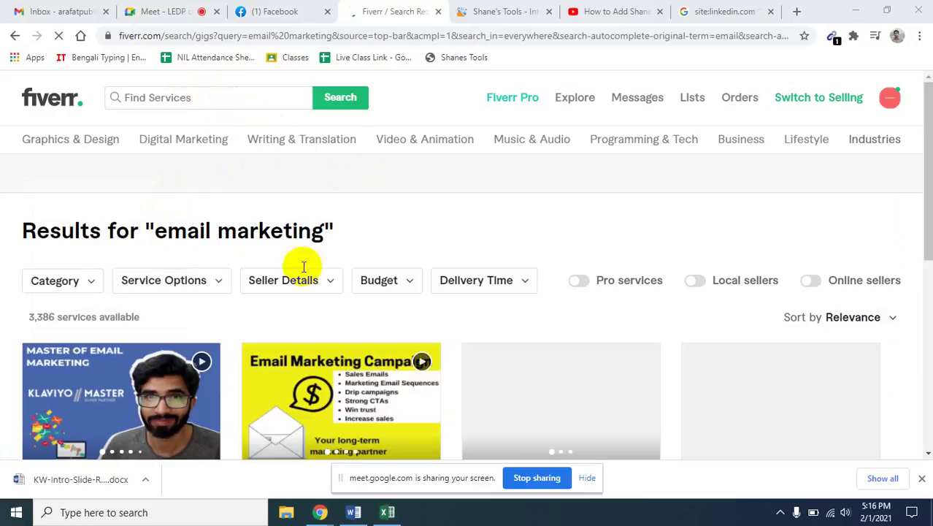
Open the Fiverr gig "I will setup ecommerce email marketing flows in klaviyo" in a new tab and review its Basic package
{"action": "scroll", "coordinate": [380, 215], "scroll_direction": "down", "scroll_amount": 2}
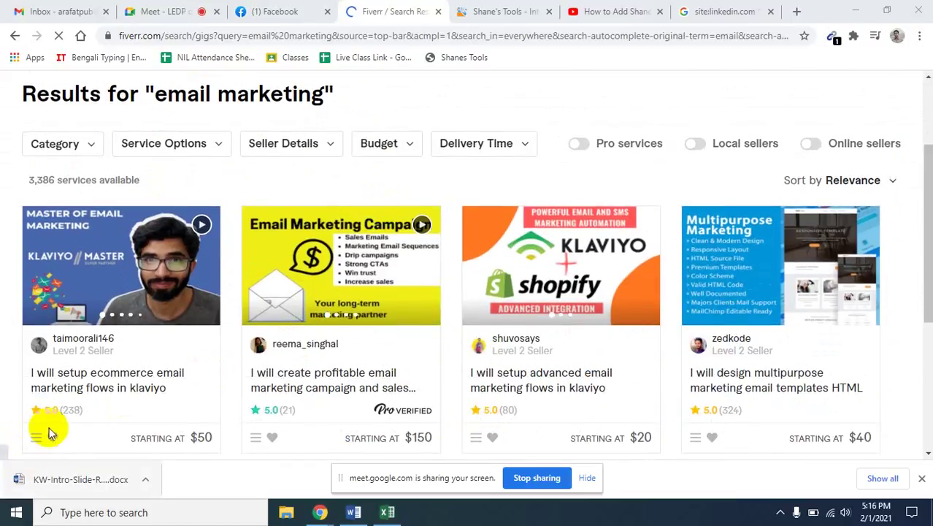
{"action": "right_click", "coordinate": [80, 390]}
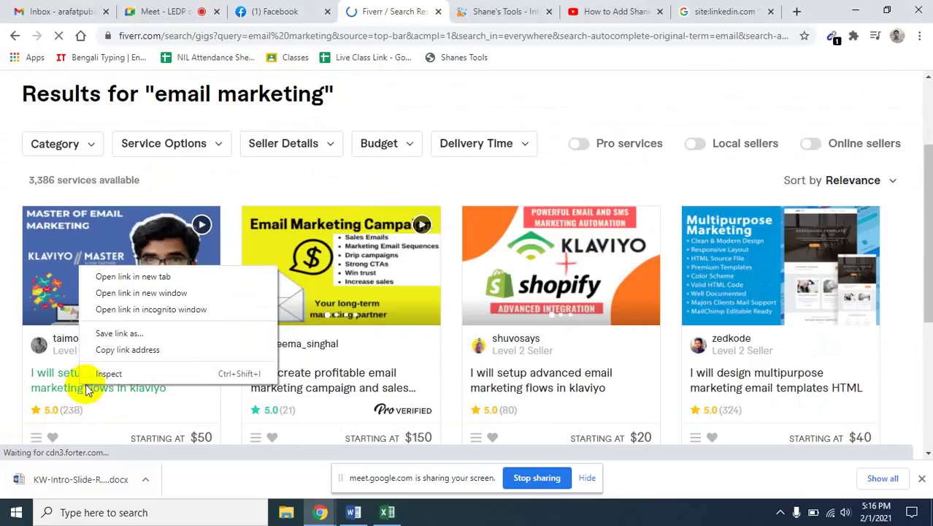
{"action": "left_click", "coordinate": [128, 275]}
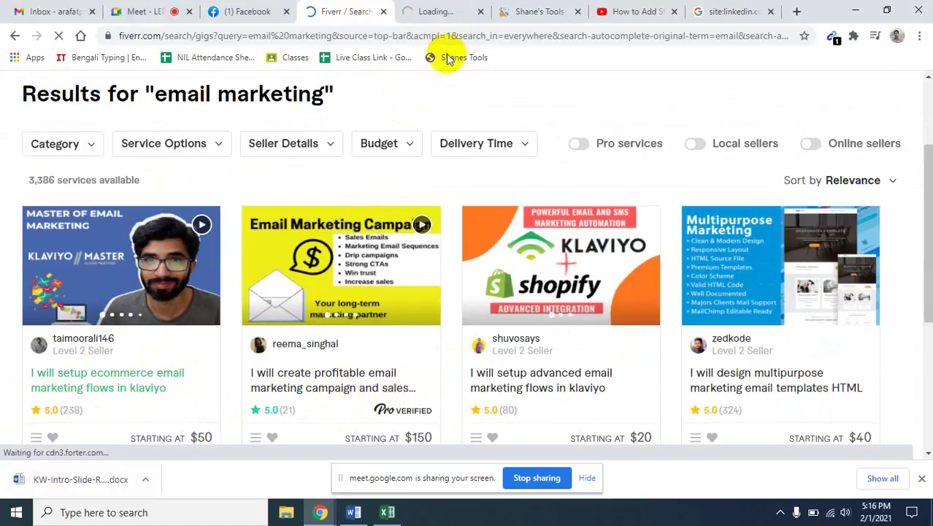
{"action": "left_click", "coordinate": [435, 12]}
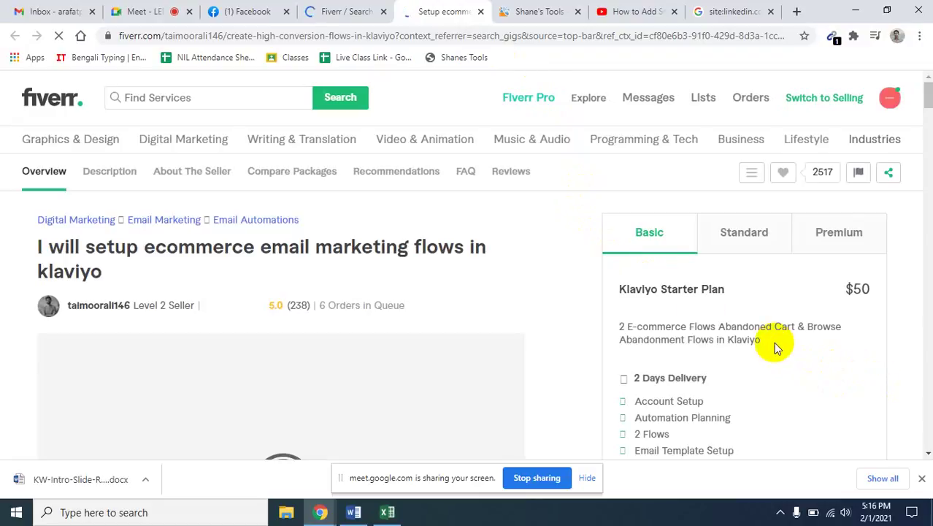
{"action": "scroll", "coordinate": [776, 347], "scroll_direction": "down", "scroll_amount": 1}
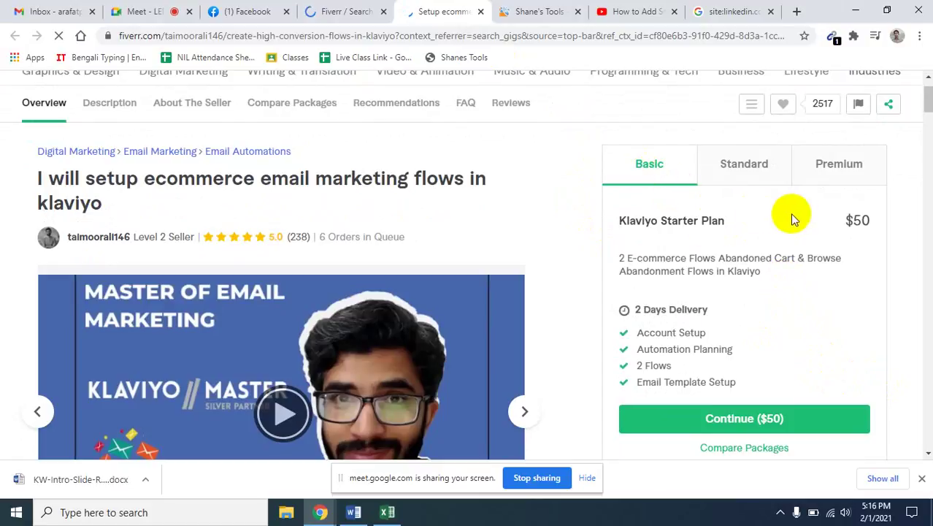
Open the Pro verified email marketing campaign gig in a new tab and close the klaviyo gig's tab
{"action": "left_click", "coordinate": [328, 11]}
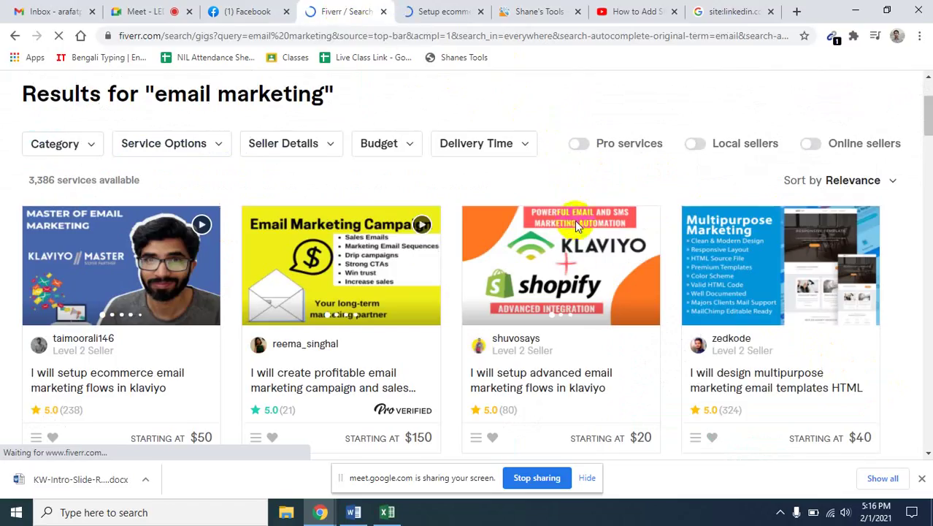
{"action": "left_click", "coordinate": [323, 380]}
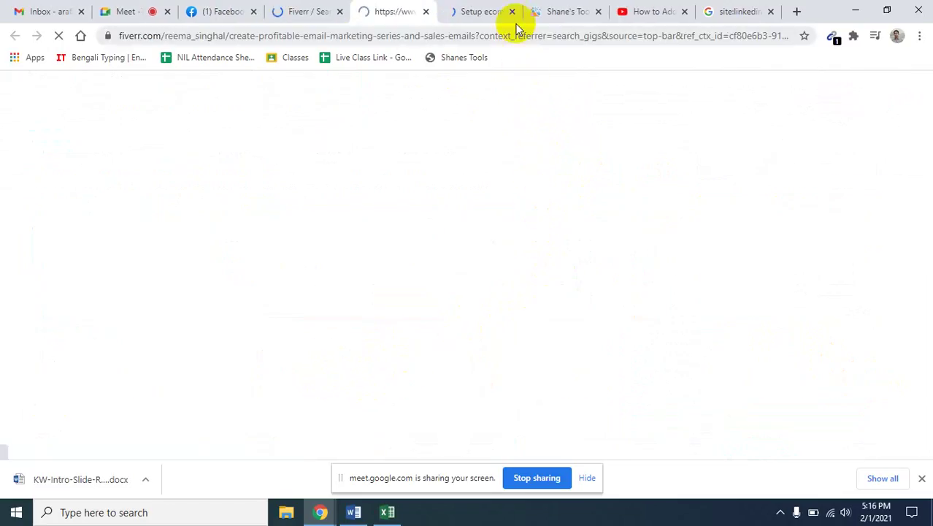
{"action": "left_click", "coordinate": [493, 12]}
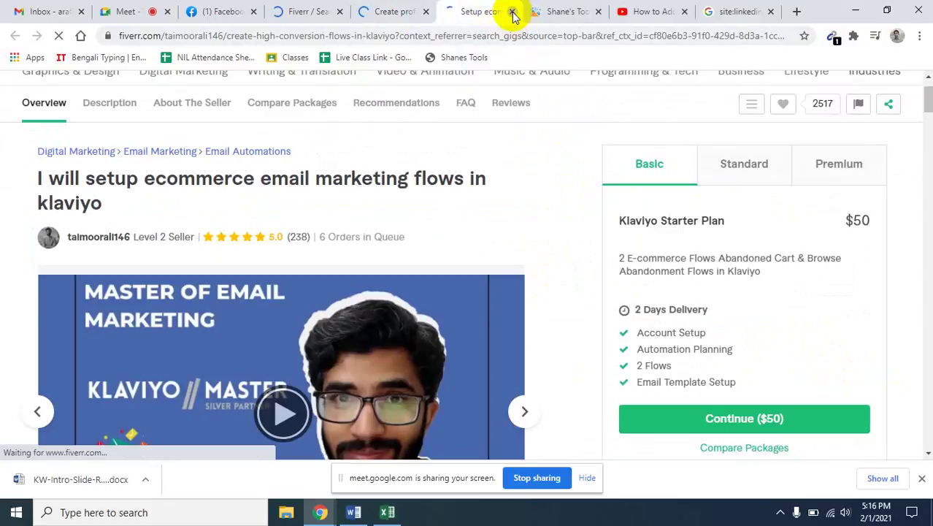
{"action": "left_click", "coordinate": [514, 12]}
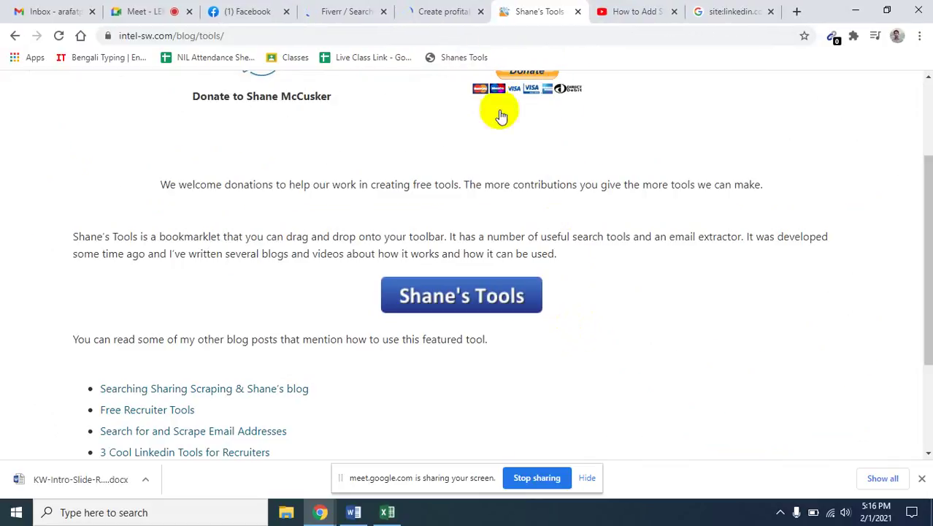
Compare the Basic, Standard and Premium packages of the email marketing campaign gig, highlighting "This is advanced" in the Premium description
{"action": "key", "text": "ctrl+shift+Tab"}
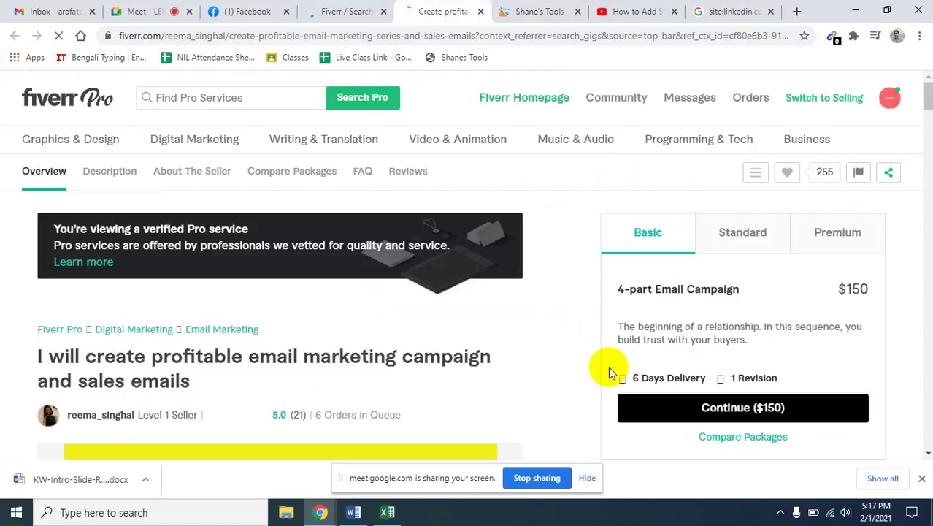
{"action": "scroll", "coordinate": [787, 337], "scroll_direction": "down", "scroll_amount": 1}
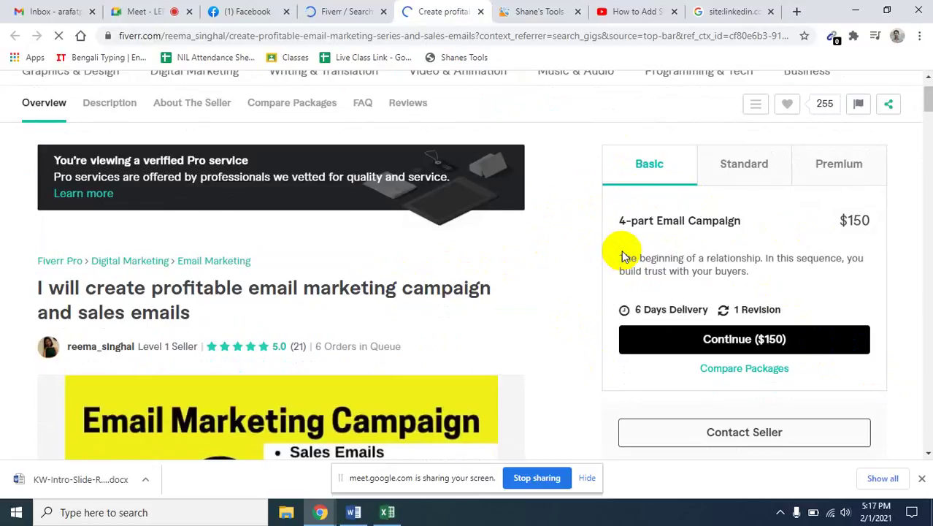
{"action": "left_click", "coordinate": [774, 168]}
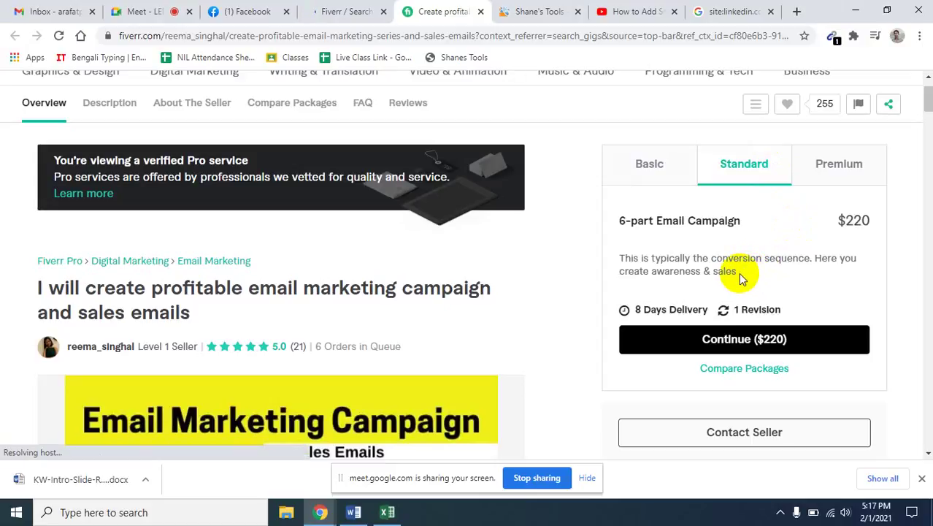
{"action": "left_click", "coordinate": [816, 170]}
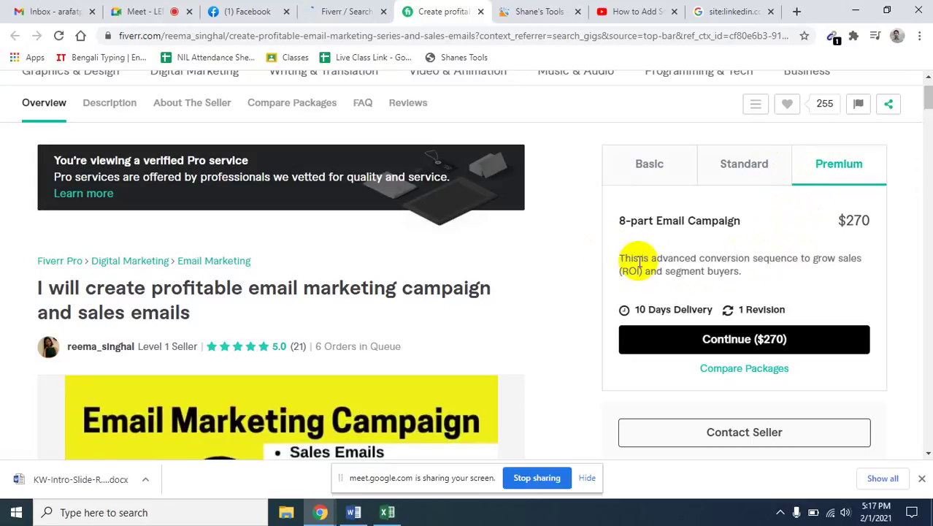
{"action": "left_click_drag", "start_coordinate": [619, 257], "coordinate": [696, 256]}
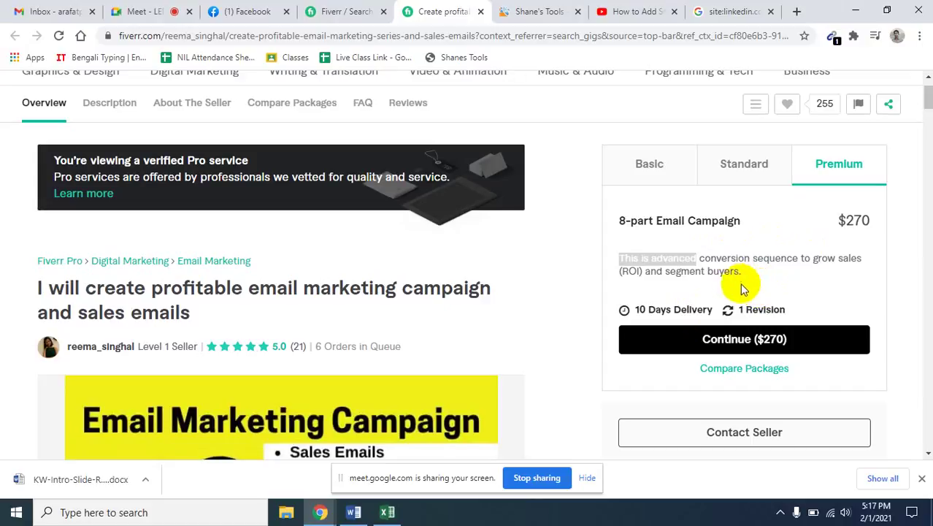
Go from the "email marketing" results to the Fiverr home page and look through its suggested gigs
{"action": "left_click", "coordinate": [342, 11]}
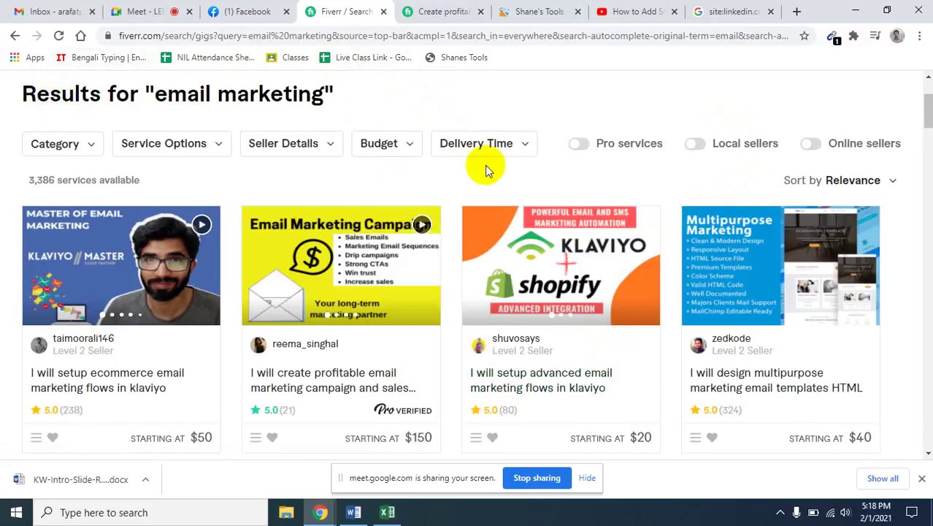
{"action": "scroll", "coordinate": [438, 190], "scroll_direction": "up", "scroll_amount": 2}
{"action": "left_click", "coordinate": [42, 108]}
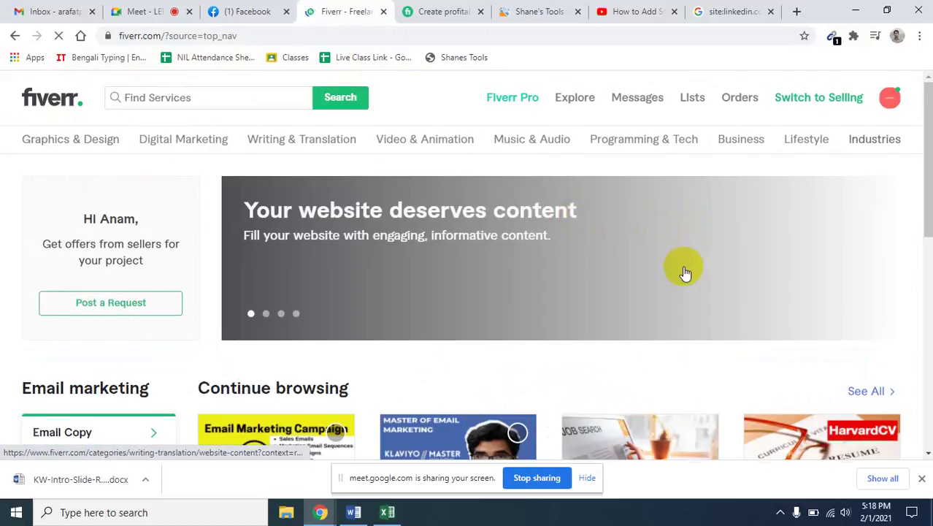
{"action": "scroll", "coordinate": [686, 271], "scroll_direction": "down", "scroll_amount": 3}
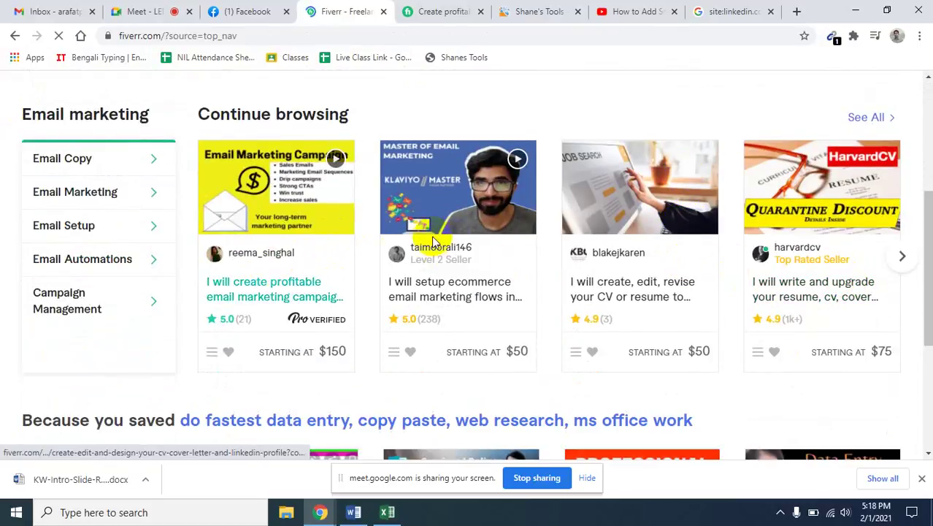
{"action": "scroll", "coordinate": [847, 222], "scroll_direction": "down", "scroll_amount": 3}
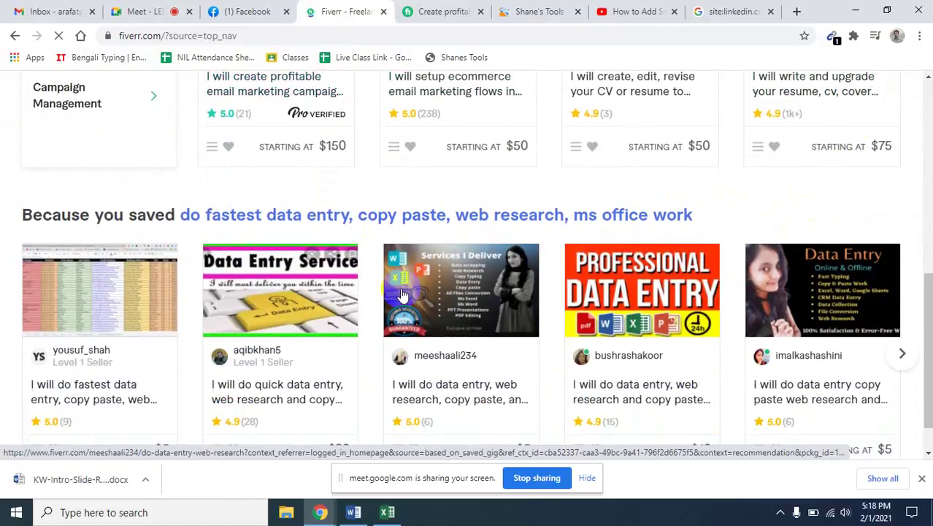
{"action": "scroll", "coordinate": [401, 295], "scroll_direction": "down", "scroll_amount": 1}
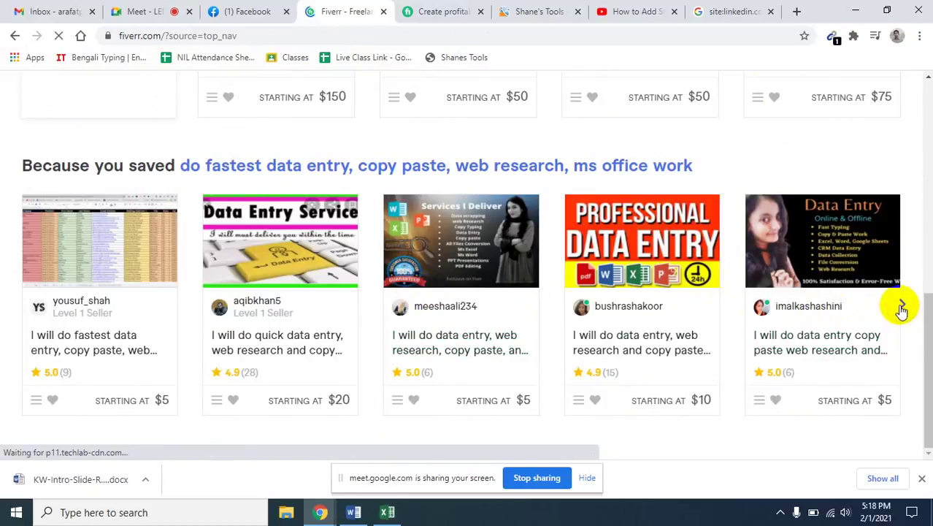
{"action": "scroll", "coordinate": [903, 312], "scroll_direction": "up", "scroll_amount": 10}
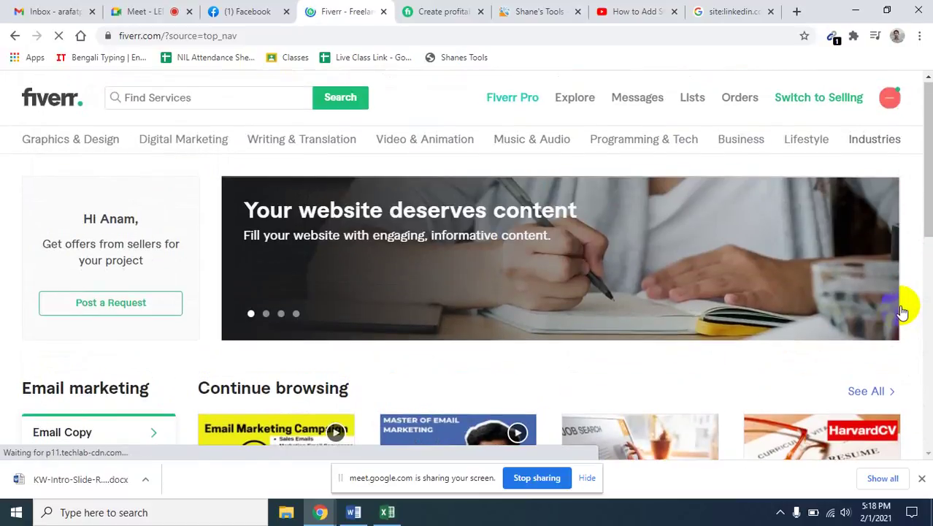
Close the email marketing campaign gig's tab and the YouTube tab about adding Shanes Tools
{"action": "left_click", "coordinate": [442, 11]}
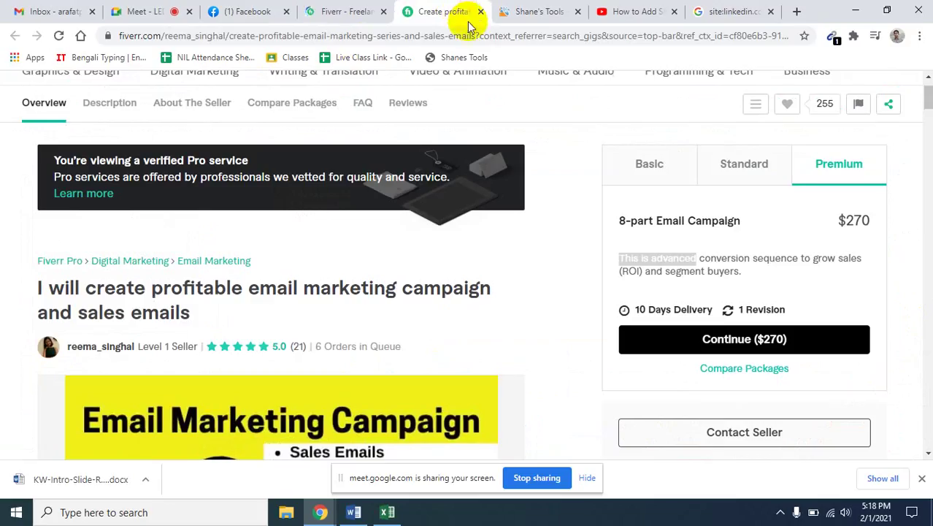
{"action": "left_click", "coordinate": [481, 12]}
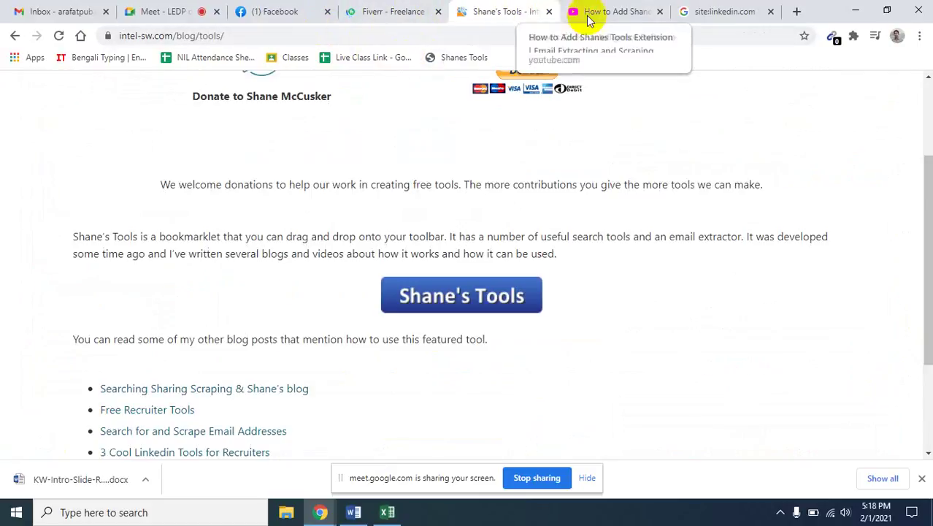
{"action": "left_click", "coordinate": [660, 13]}
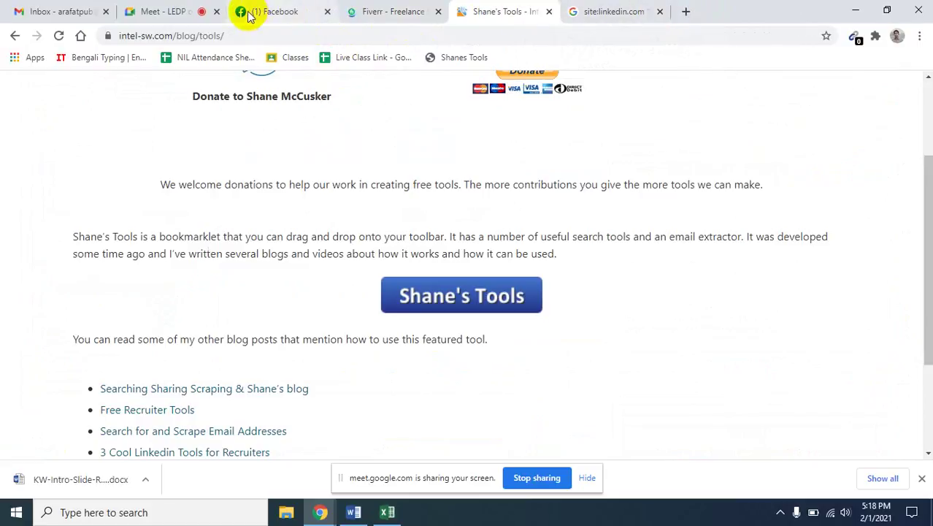
Return to the Google Meet call and hide the screen-sharing notice
{"action": "left_click", "coordinate": [143, 8]}
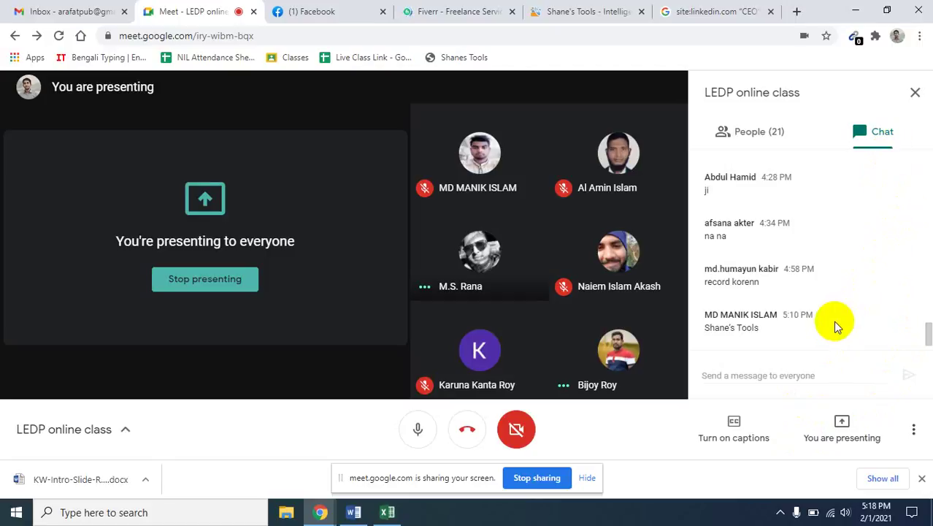
{"action": "left_click", "coordinate": [589, 478]}
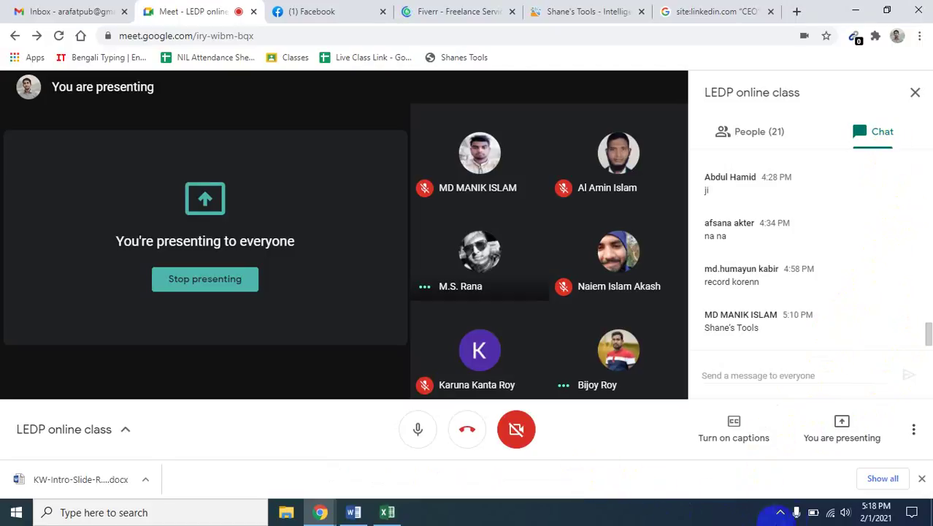
{"action": "left_click", "coordinate": [780, 512]}
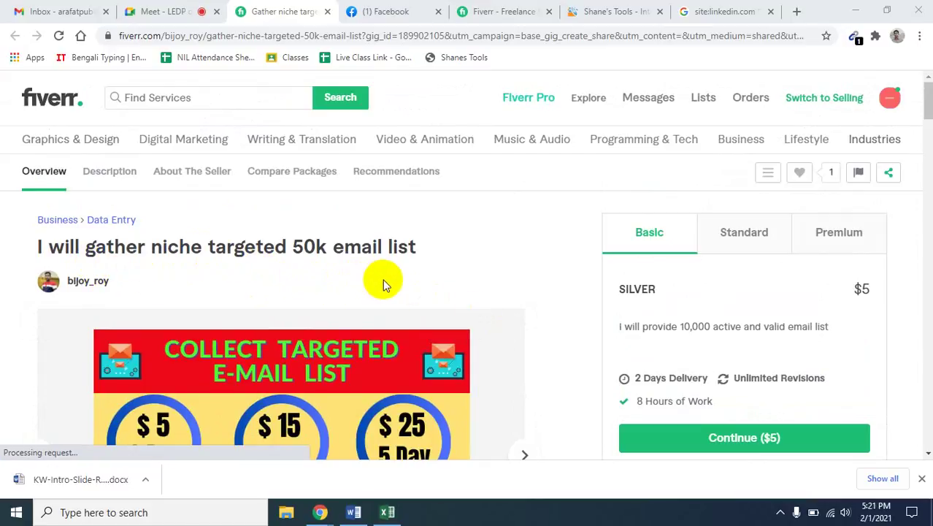
Review the Basic, Standard and Premium packages of the gig "I will gather niche targeted 50k email list"
{"action": "scroll", "coordinate": [443, 270], "scroll_direction": "down", "scroll_amount": 3}
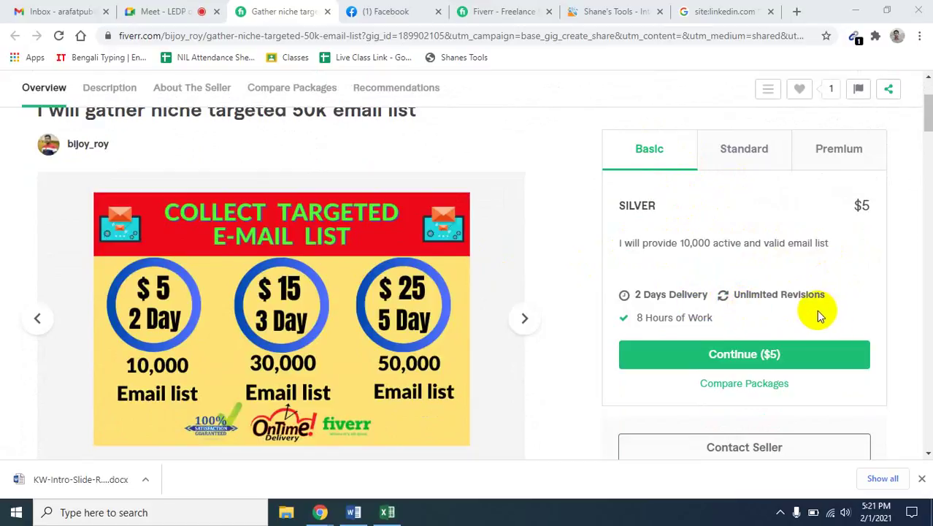
{"action": "left_click", "coordinate": [744, 150]}
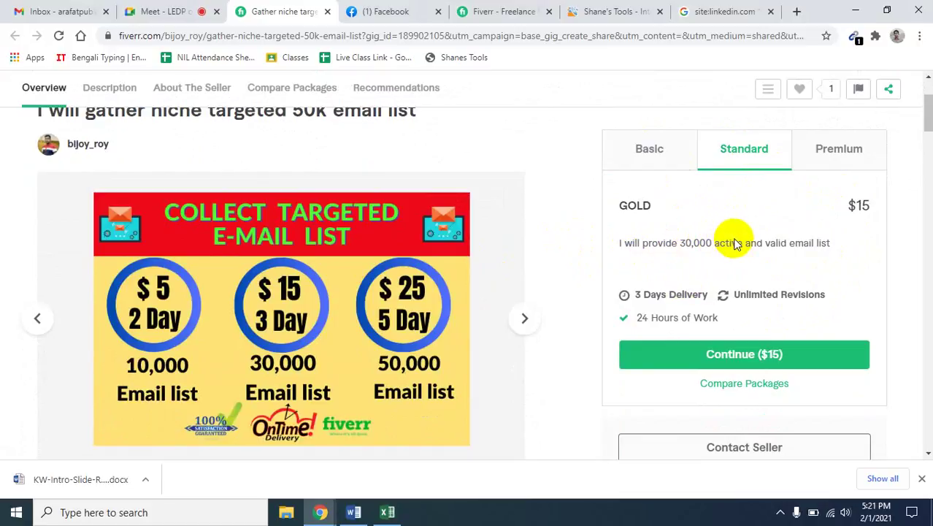
{"action": "left_click", "coordinate": [833, 168]}
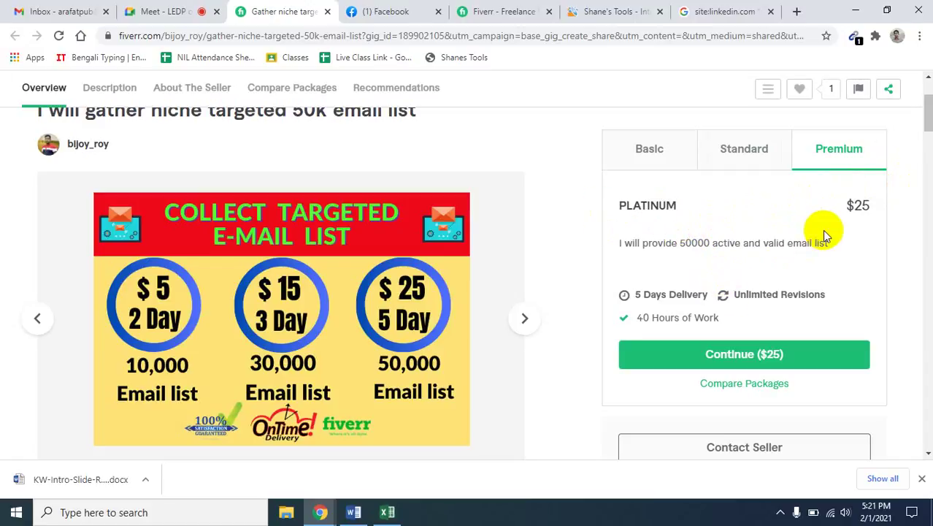
Review the Basic package and the description of the targeted 50k email list gig, and return to the Google Meet call
{"action": "left_click", "coordinate": [652, 146]}
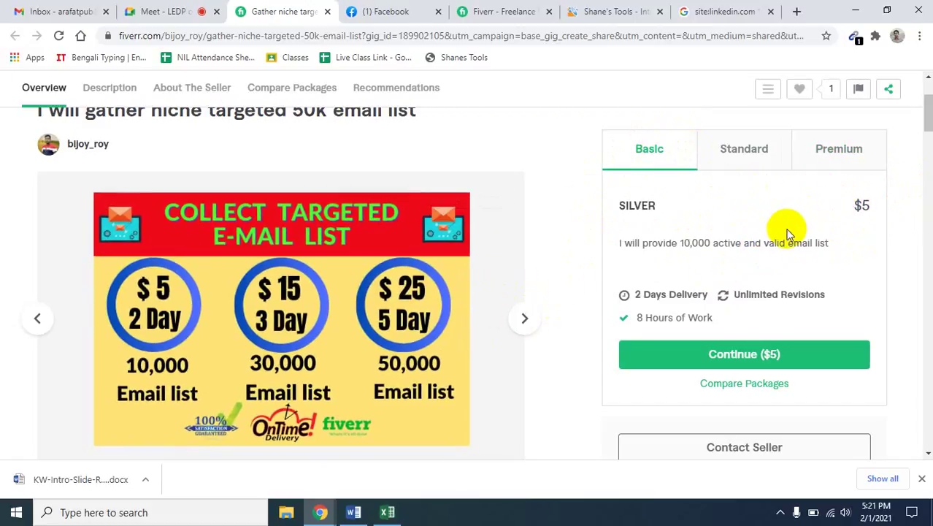
{"action": "scroll", "coordinate": [578, 292], "scroll_direction": "down", "scroll_amount": 10}
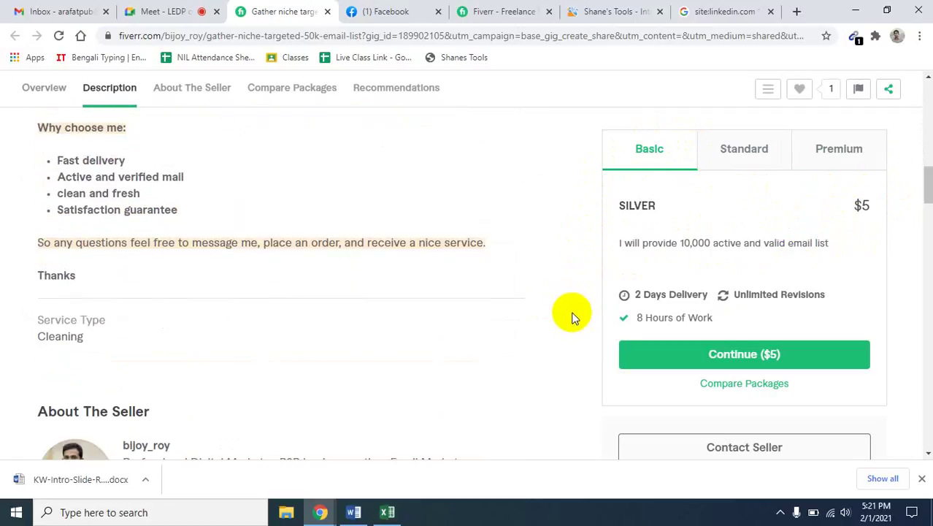
{"action": "scroll", "coordinate": [572, 314], "scroll_direction": "up", "scroll_amount": 10}
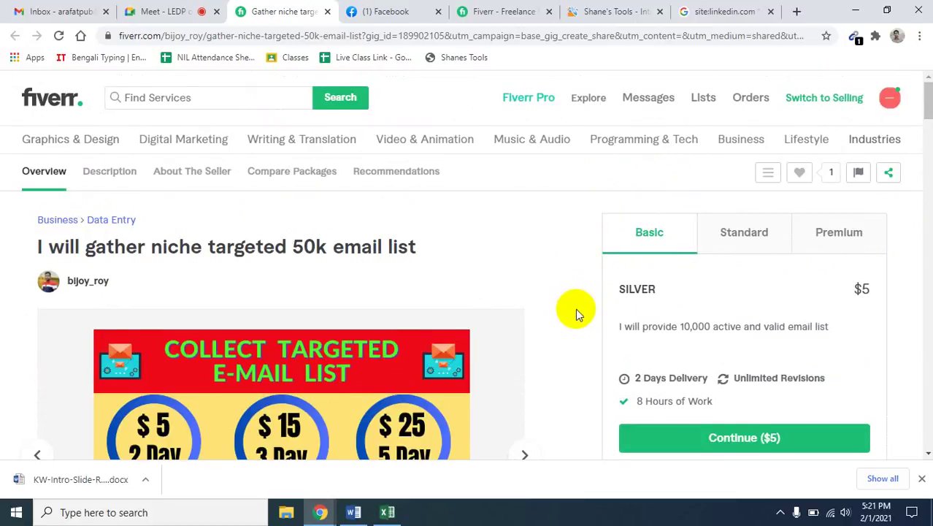
{"action": "scroll", "coordinate": [575, 309], "scroll_direction": "down", "scroll_amount": 1}
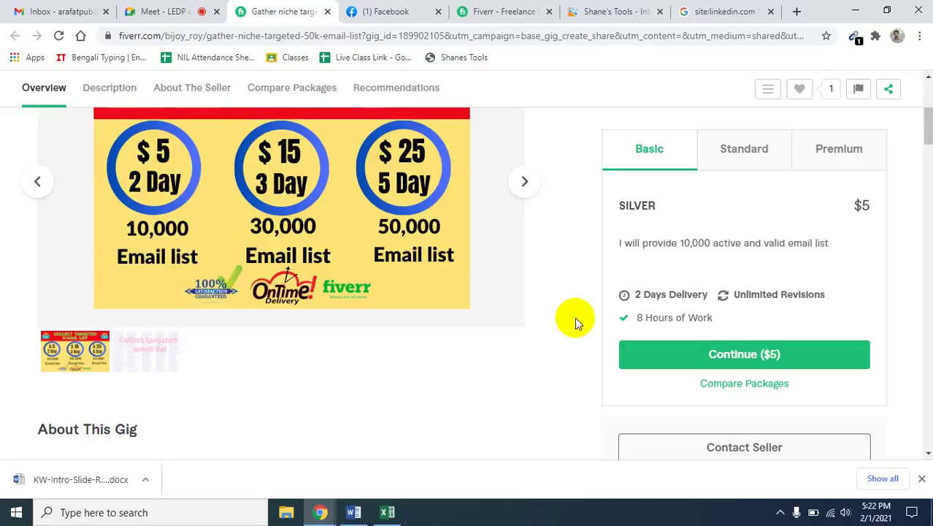
{"action": "scroll", "coordinate": [553, 300], "scroll_direction": "up", "scroll_amount": 4}
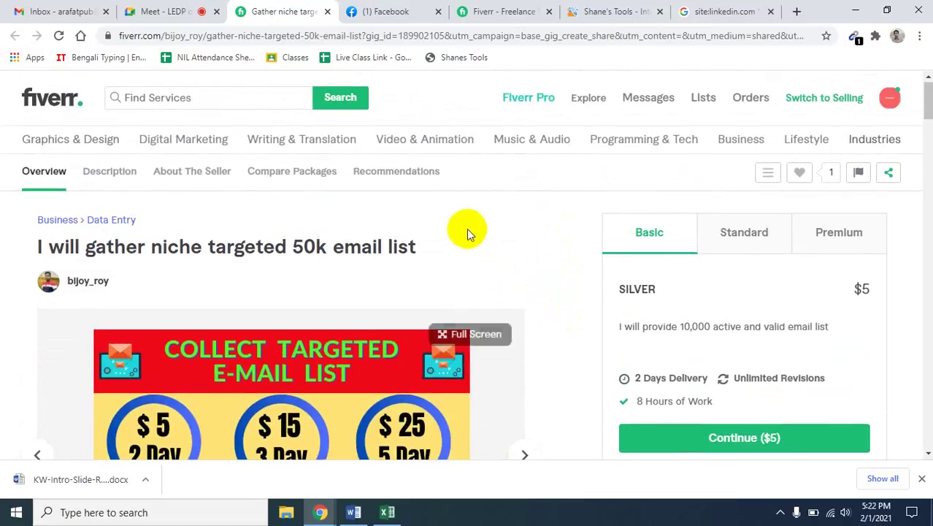
{"action": "left_click", "coordinate": [206, 9]}
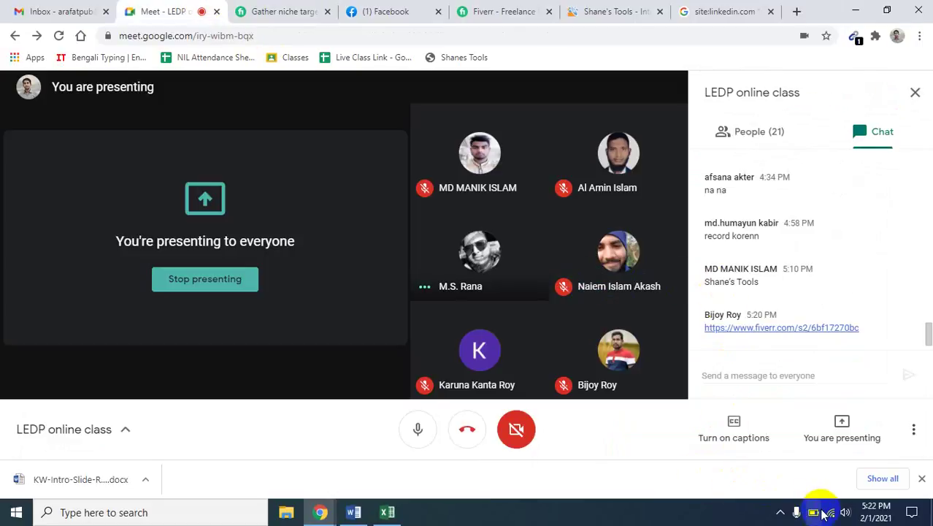